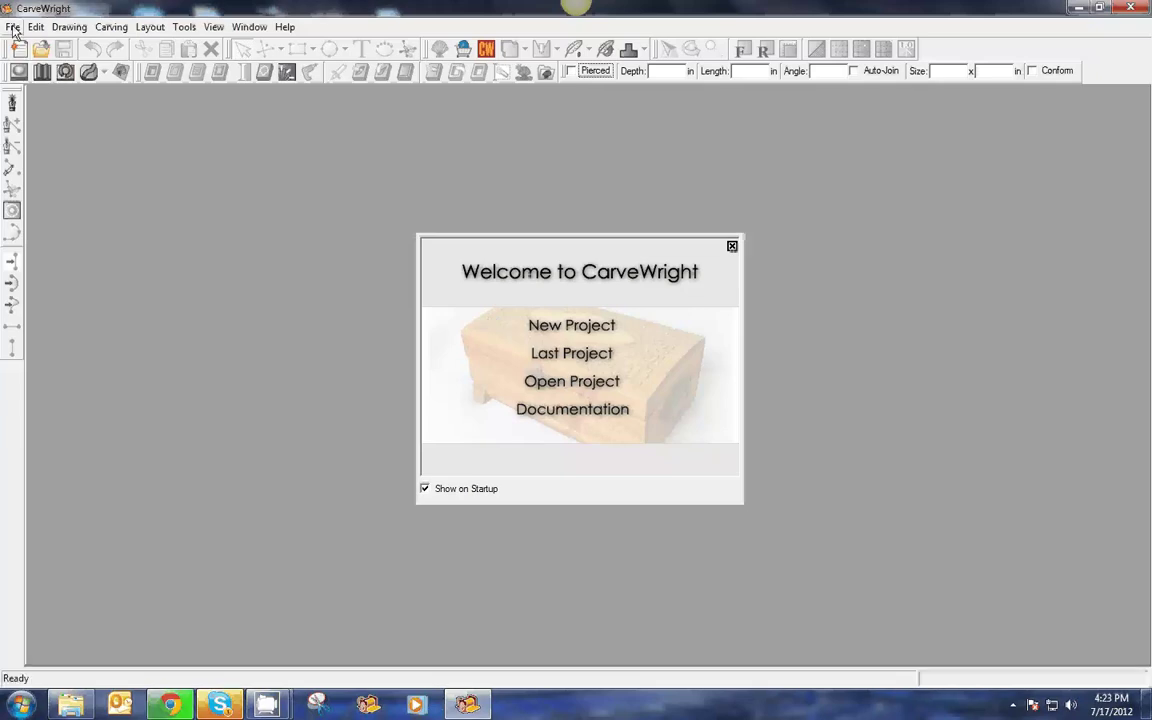
- Load the picture "CF 18 Fighter Jet by asian defence (10)" from the Desktop as a tracing image
left_click(13, 28)
mouse_move(81, 249)
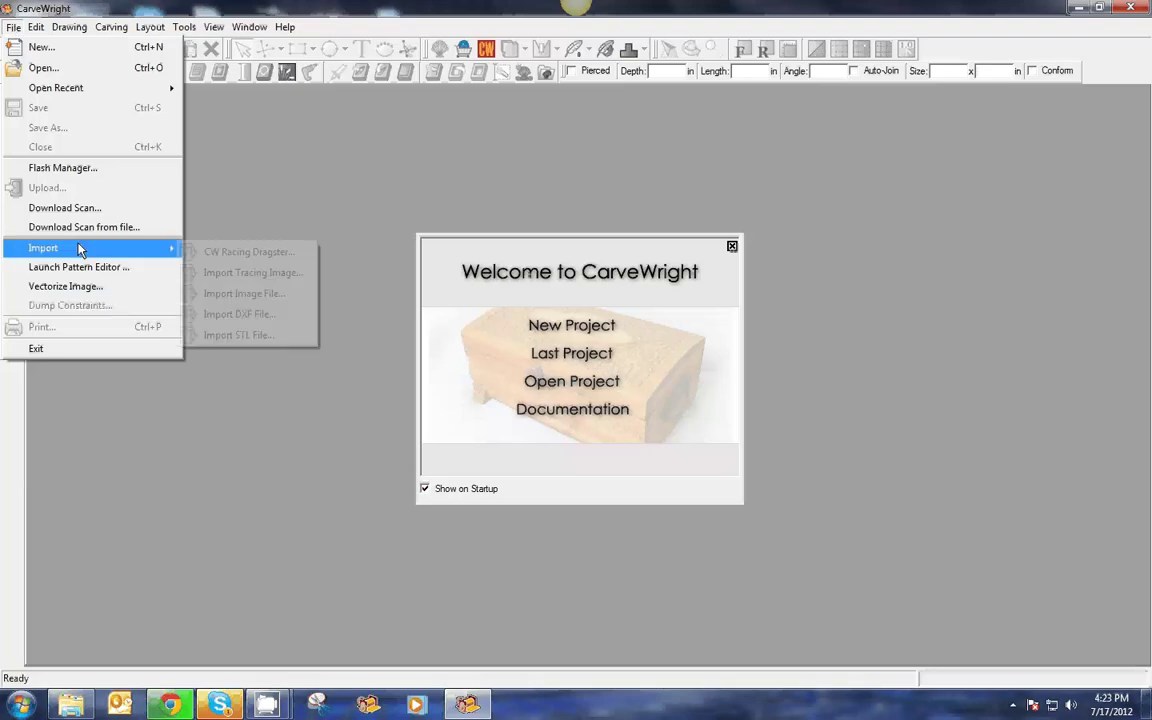
left_click(251, 272)
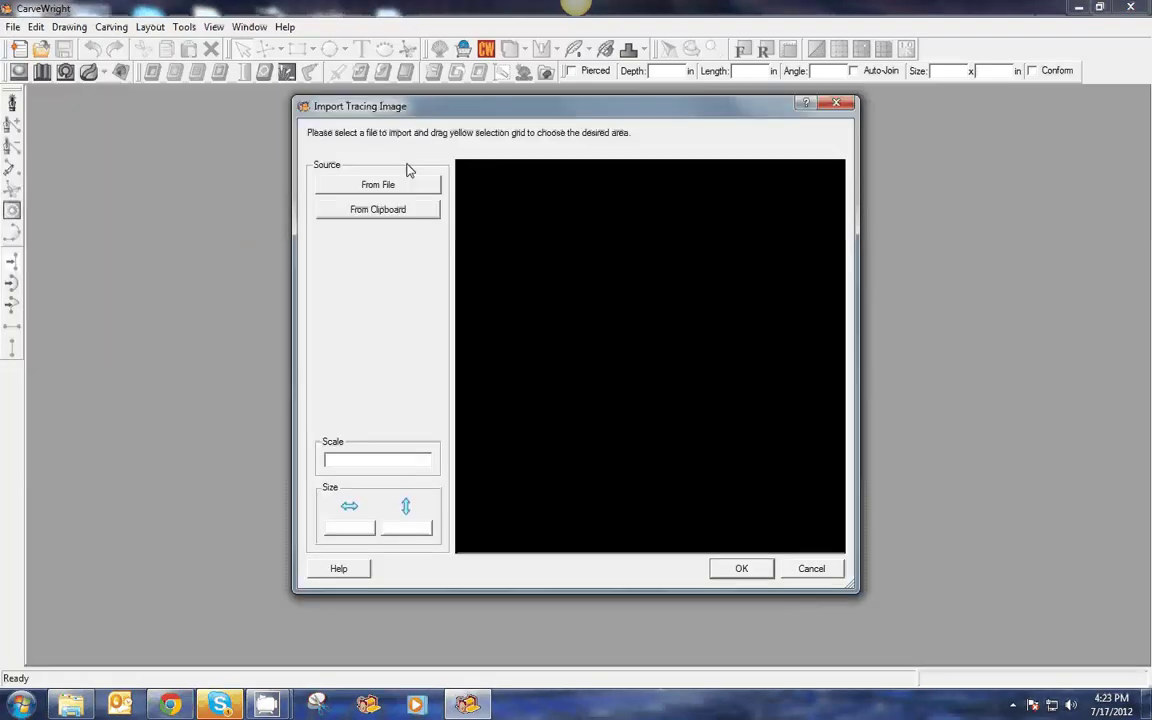
left_click(403, 187)
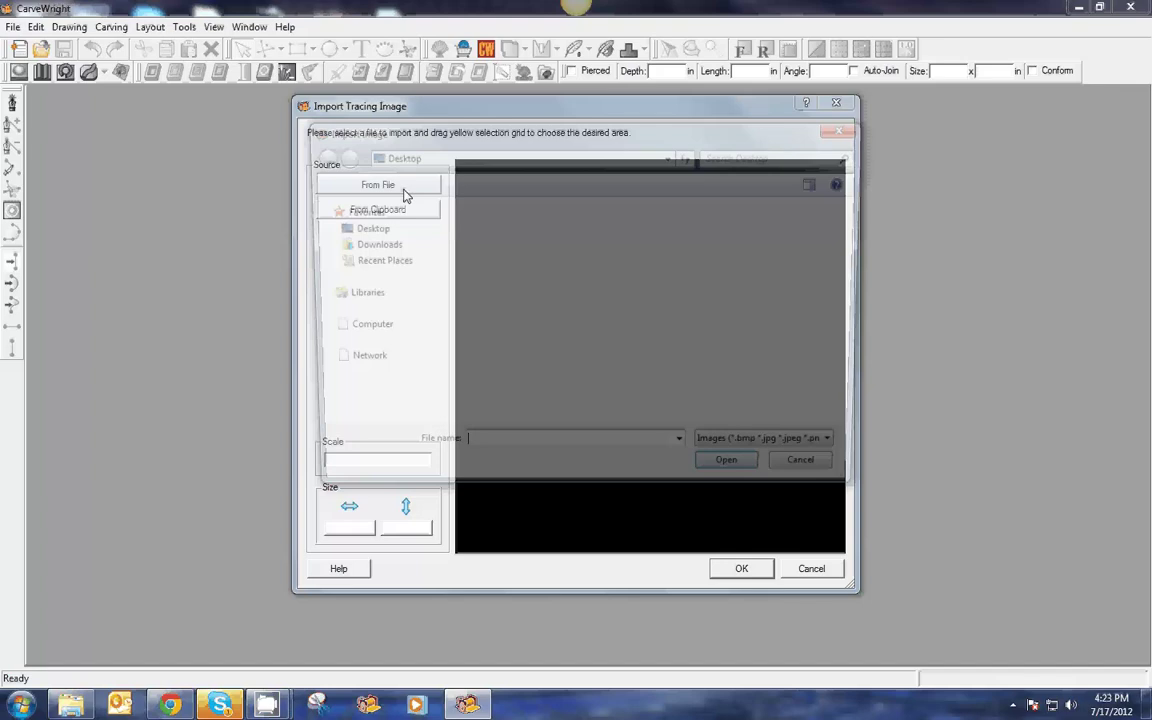
left_click(676, 225)
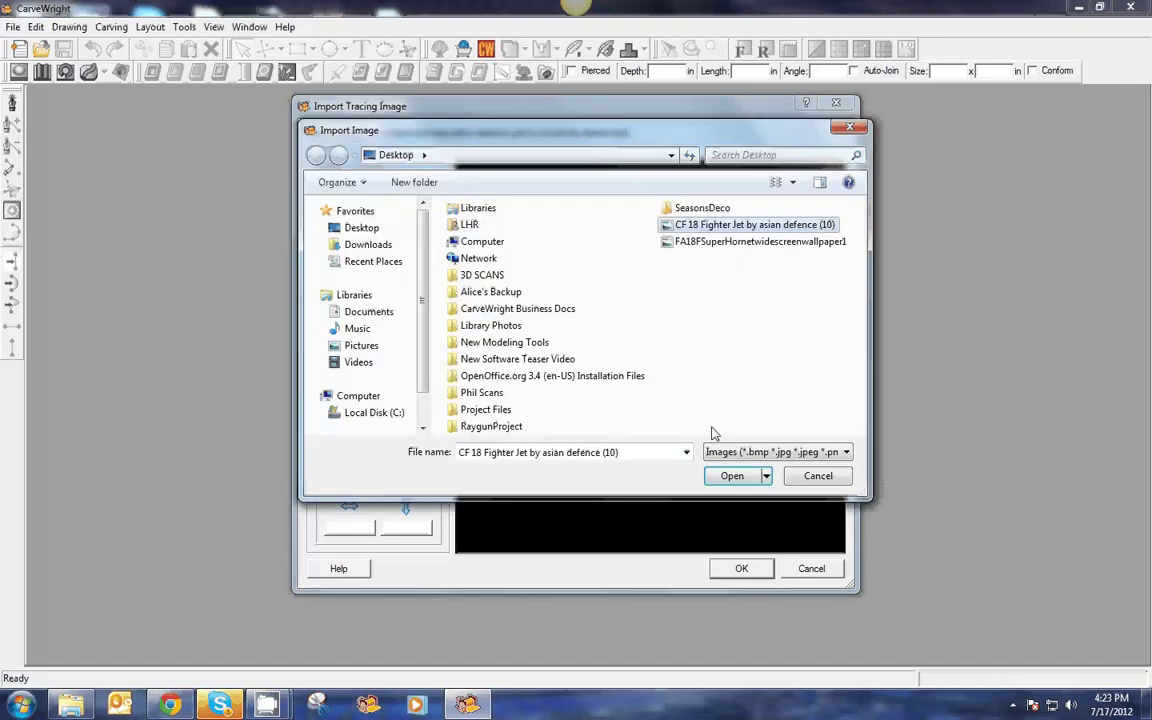
left_click(732, 476)
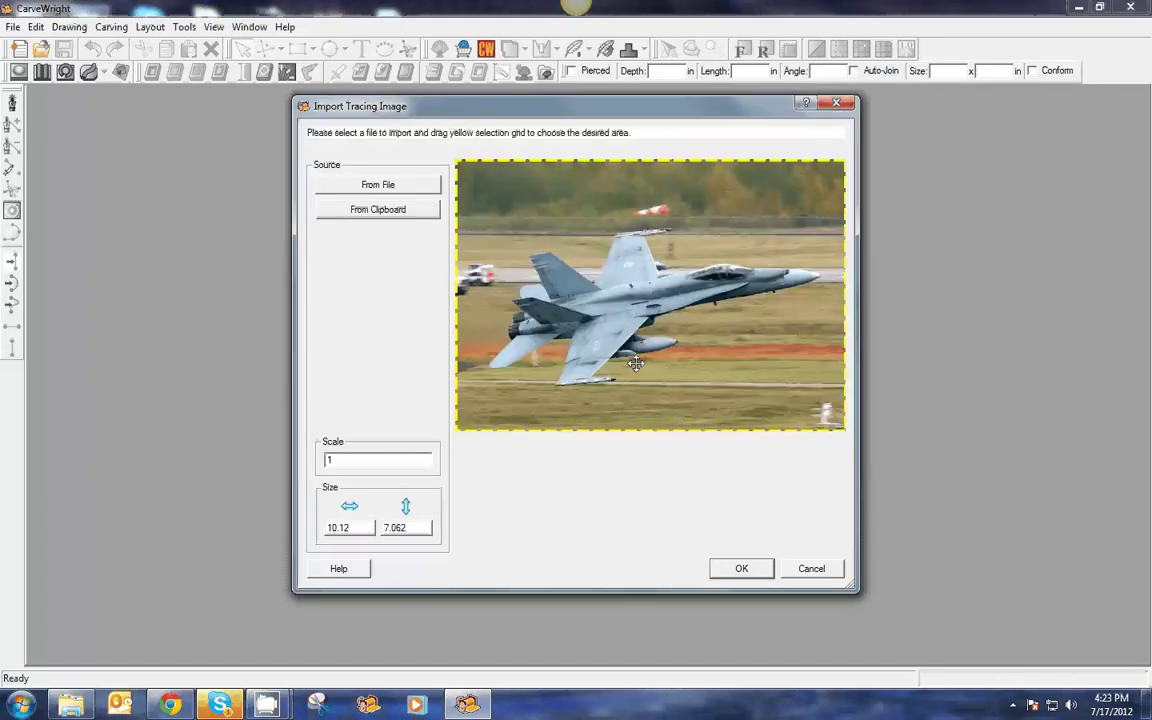
- Try cropping the tracing image at its upper and lower edges, and restore the selection to the full picture
mouse_move(677, 430)
left_mouse_down()
mouse_move(677, 399)
mouse_move(678, 442)
mouse_move(676, 401)
left_mouse_up()
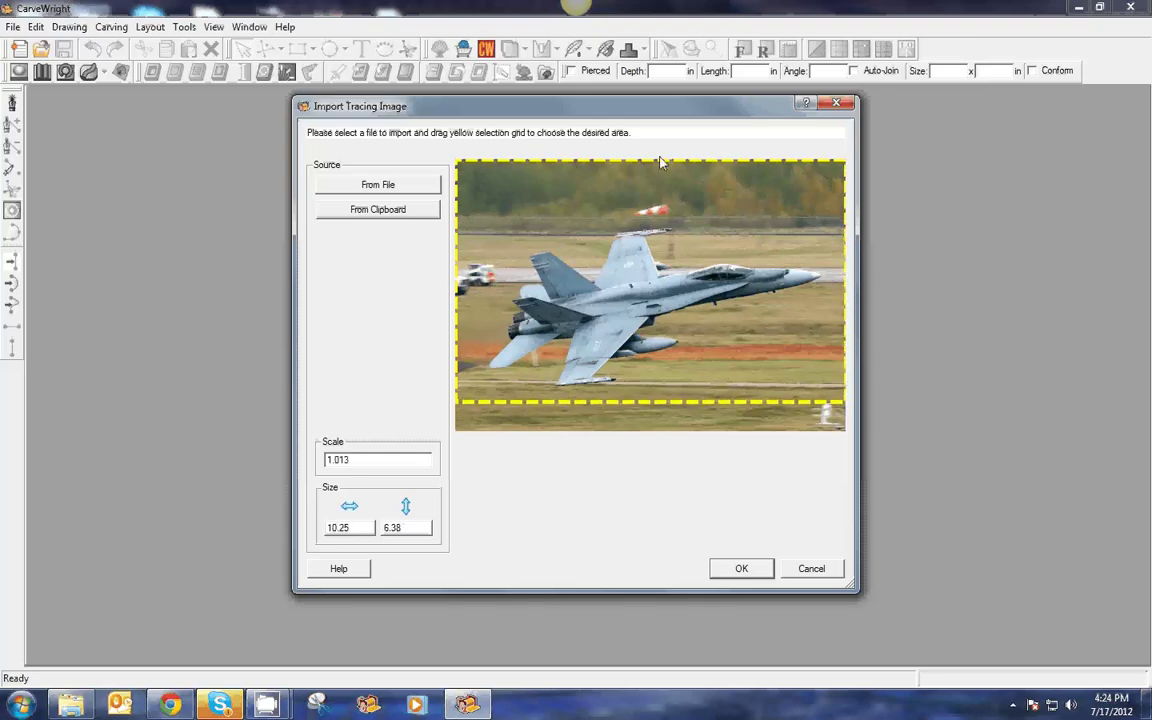
left_click_drag(695, 161, 695, 218)
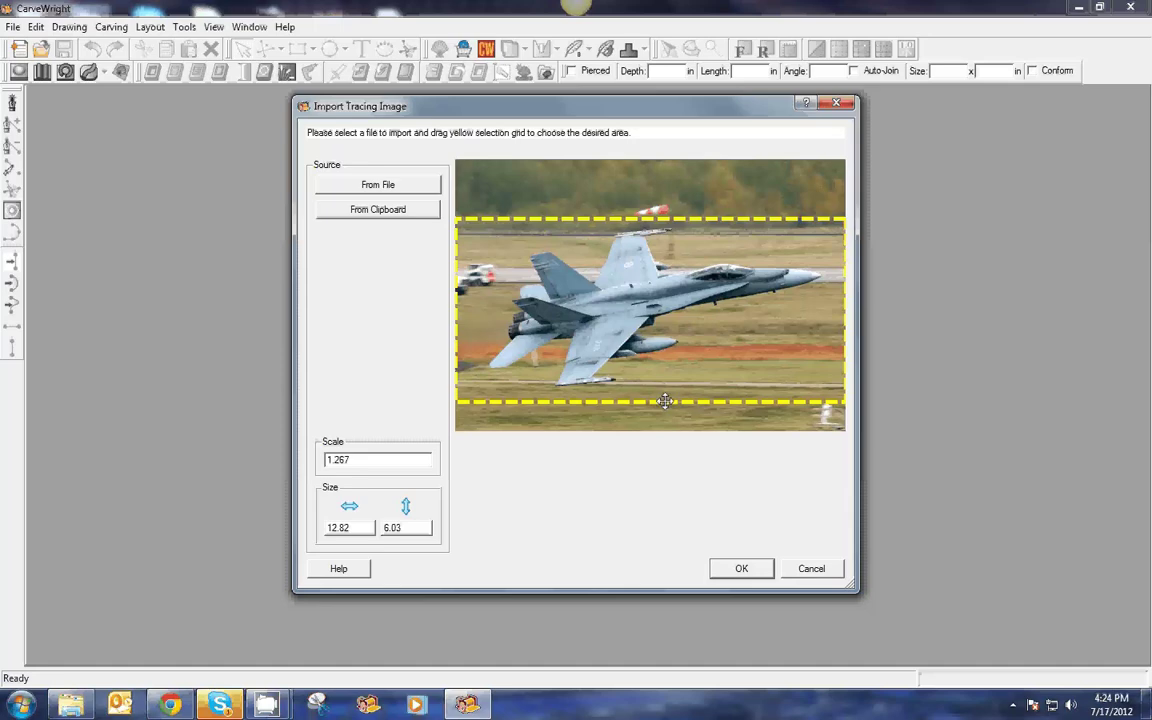
left_click_drag(662, 405, 663, 432)
left_click_drag(699, 218, 688, 134)
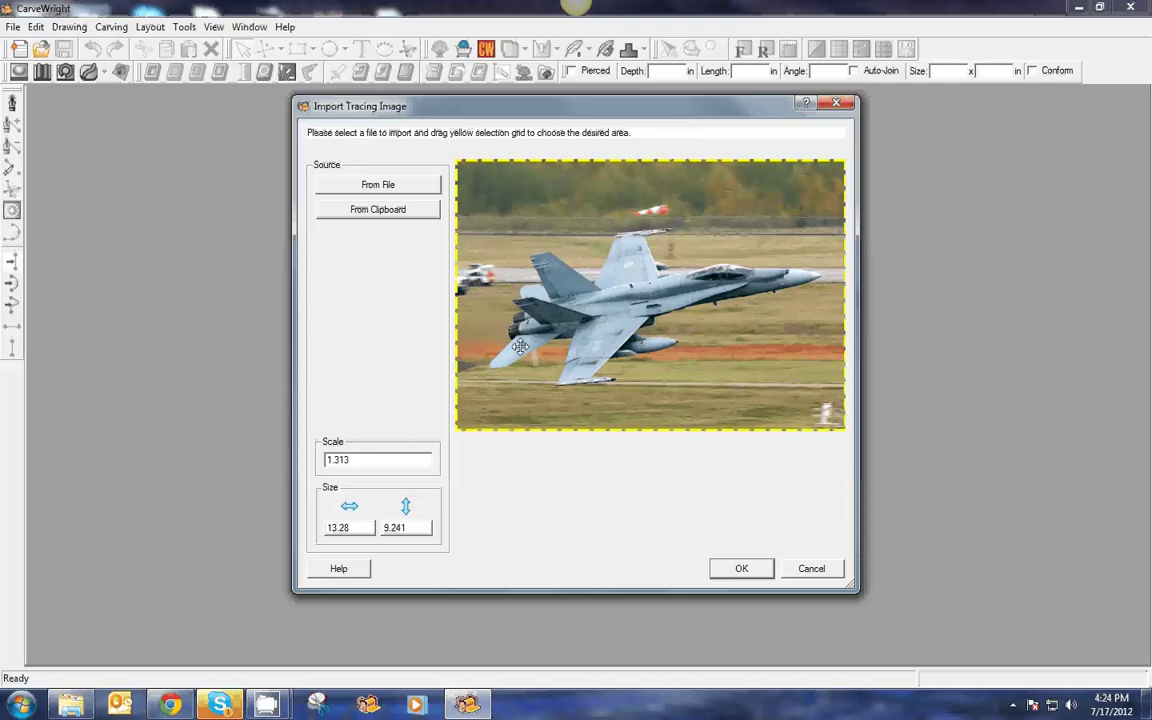
- Set the tracing image's width to 14 inches and import it into a project
left_click_drag(326, 527, 370, 530)
double_click(418, 529)
double_click(362, 528)
type("14")
left_click(414, 528)
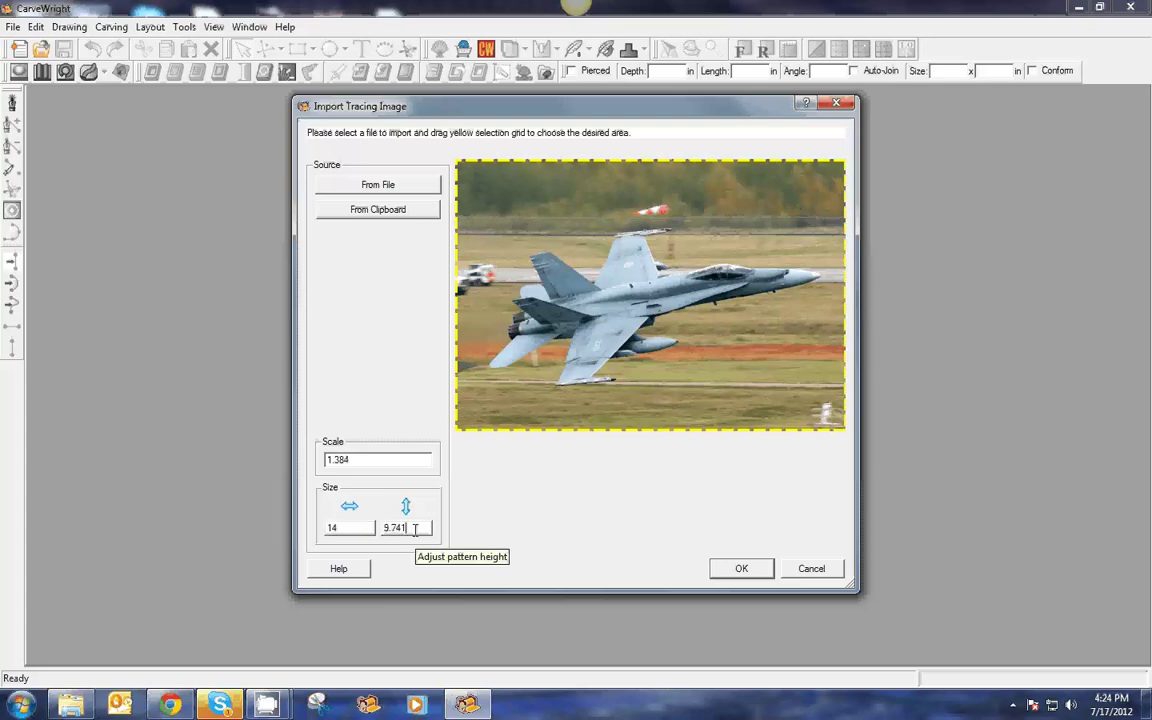
double_click(415, 528)
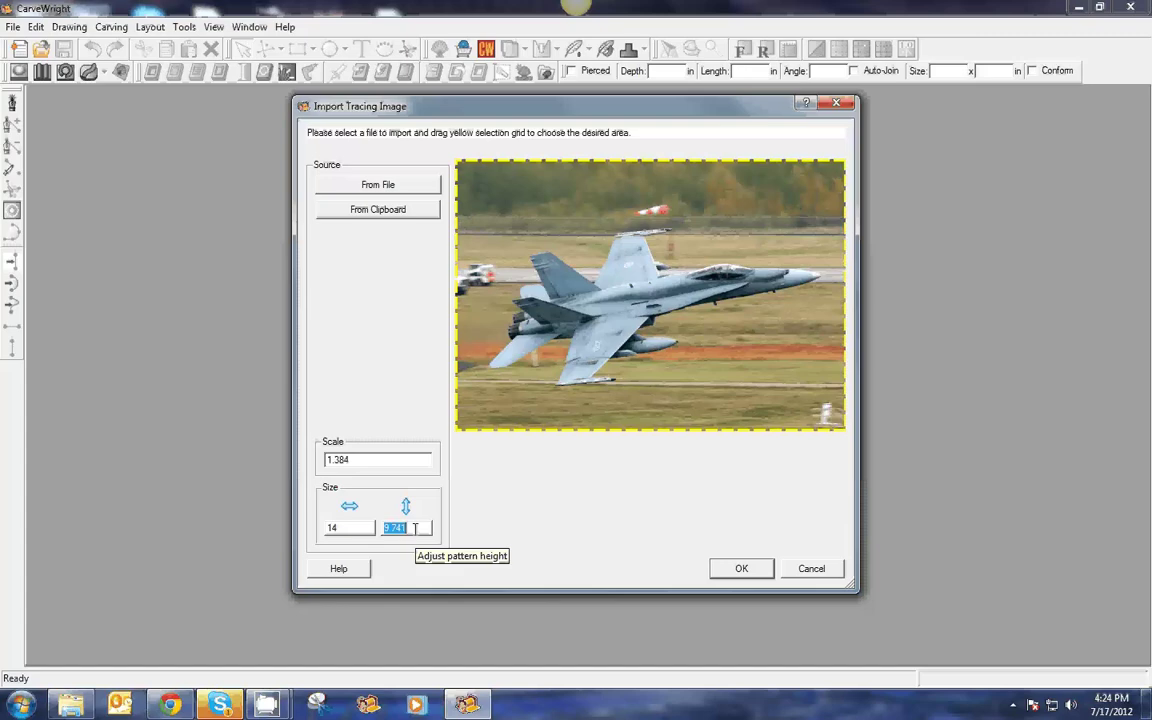
left_click(742, 569)
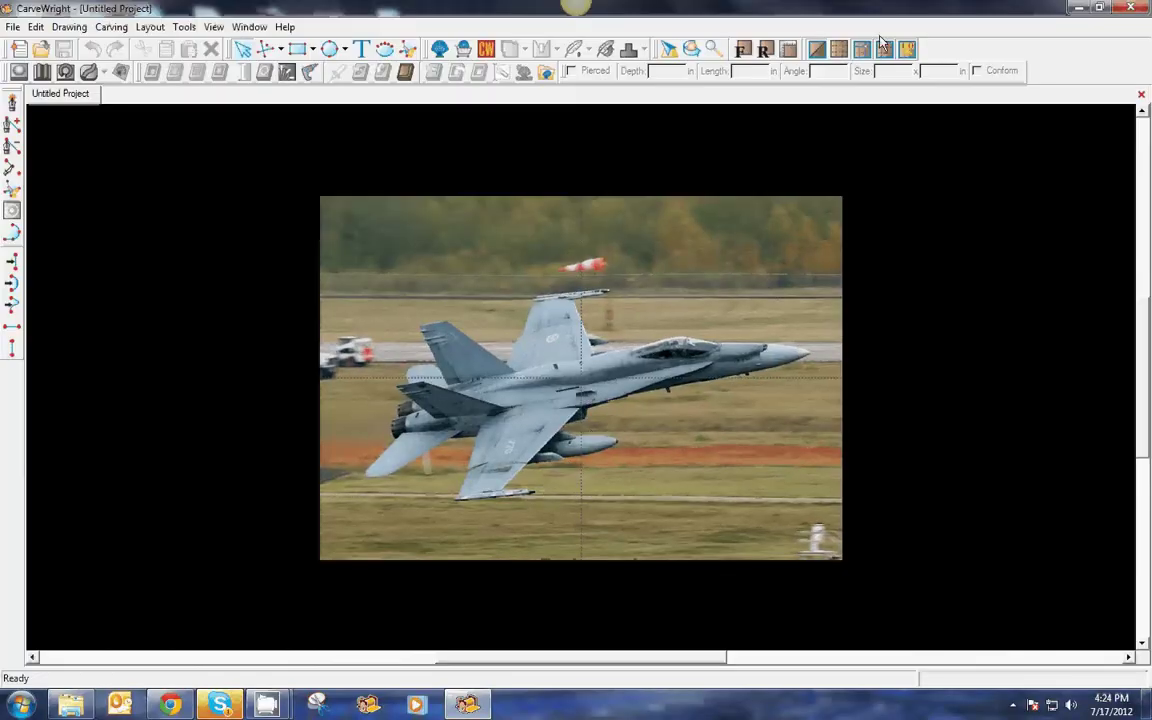
- Trace the upper edge of the jet's nose with a Bezier curve from the nose tip to the front of the canopy
scroll(584, 381, "up", 1)
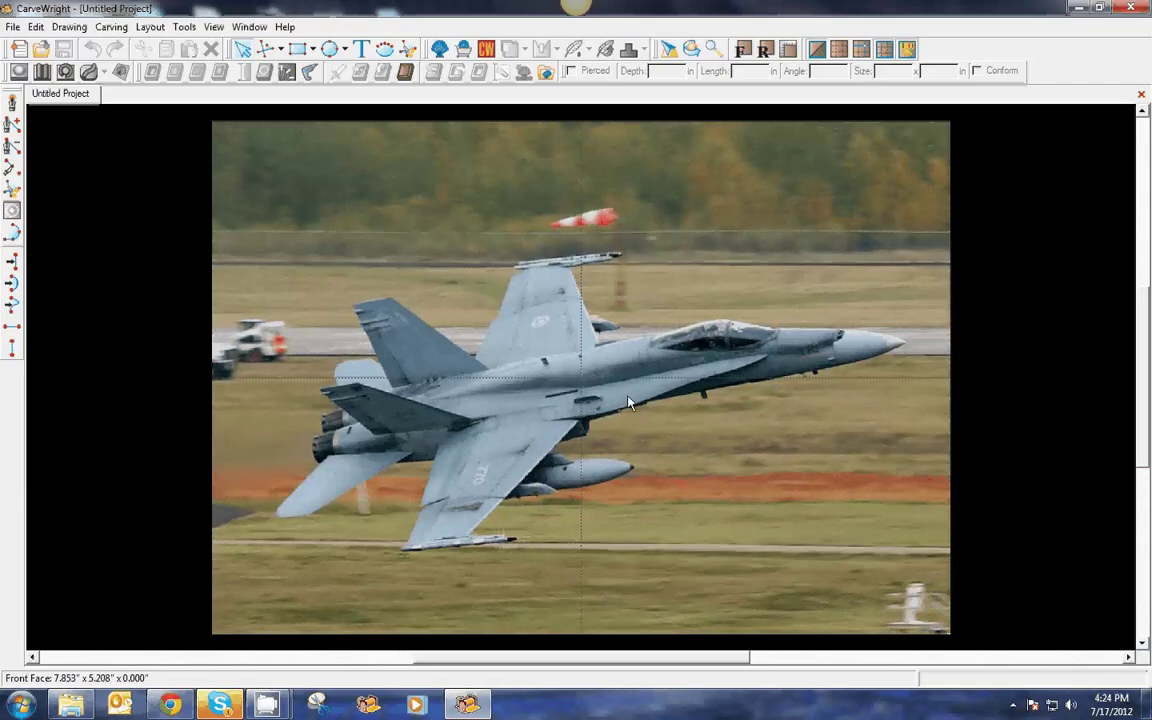
left_click(13, 105)
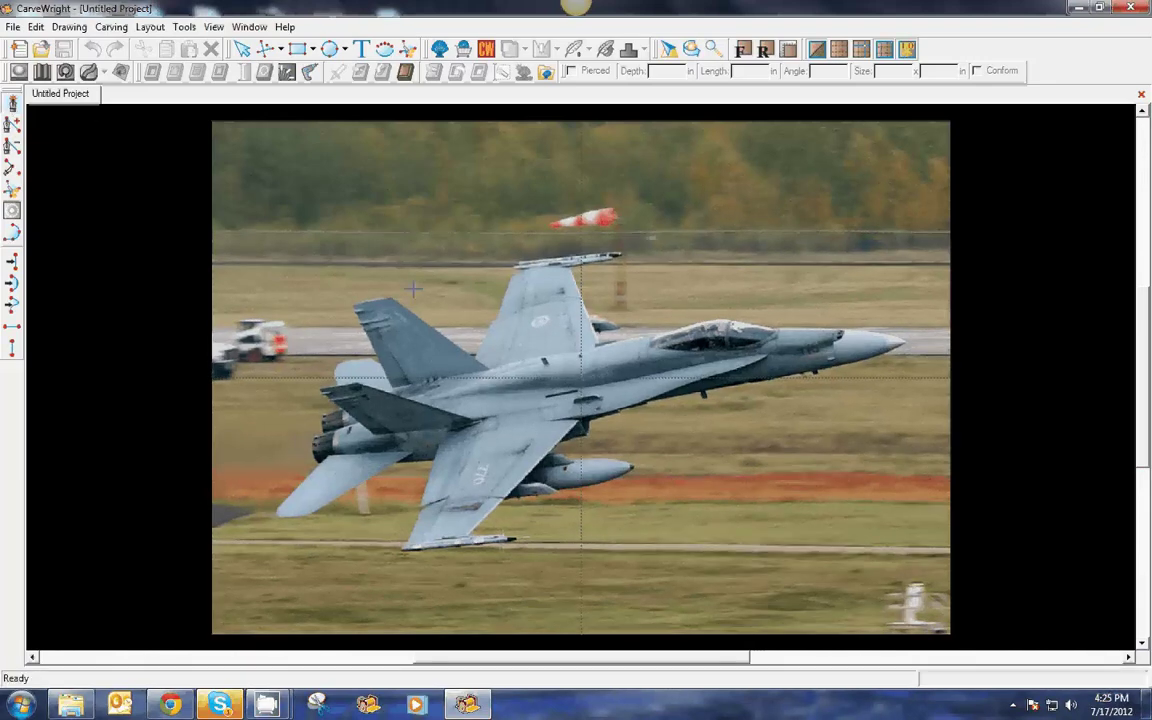
left_click(904, 342)
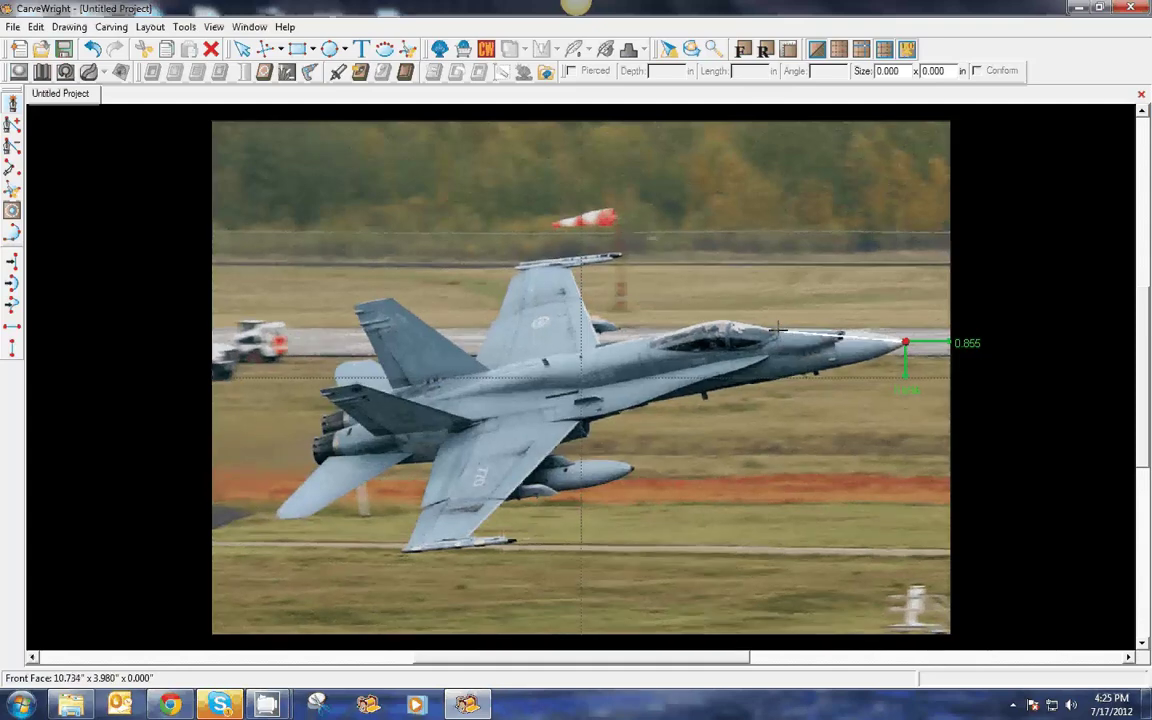
left_click(778, 330)
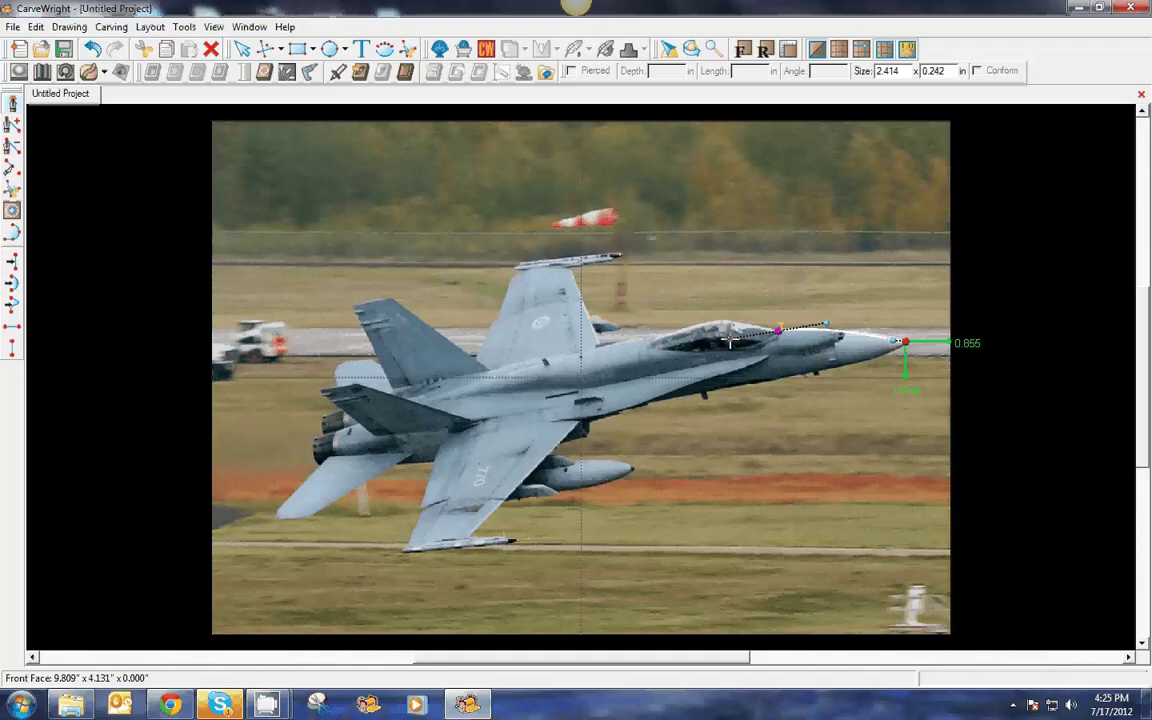
- Try a curve point at the top of the canopy, and undo that last vertex
scroll(730, 342, "up", 1)
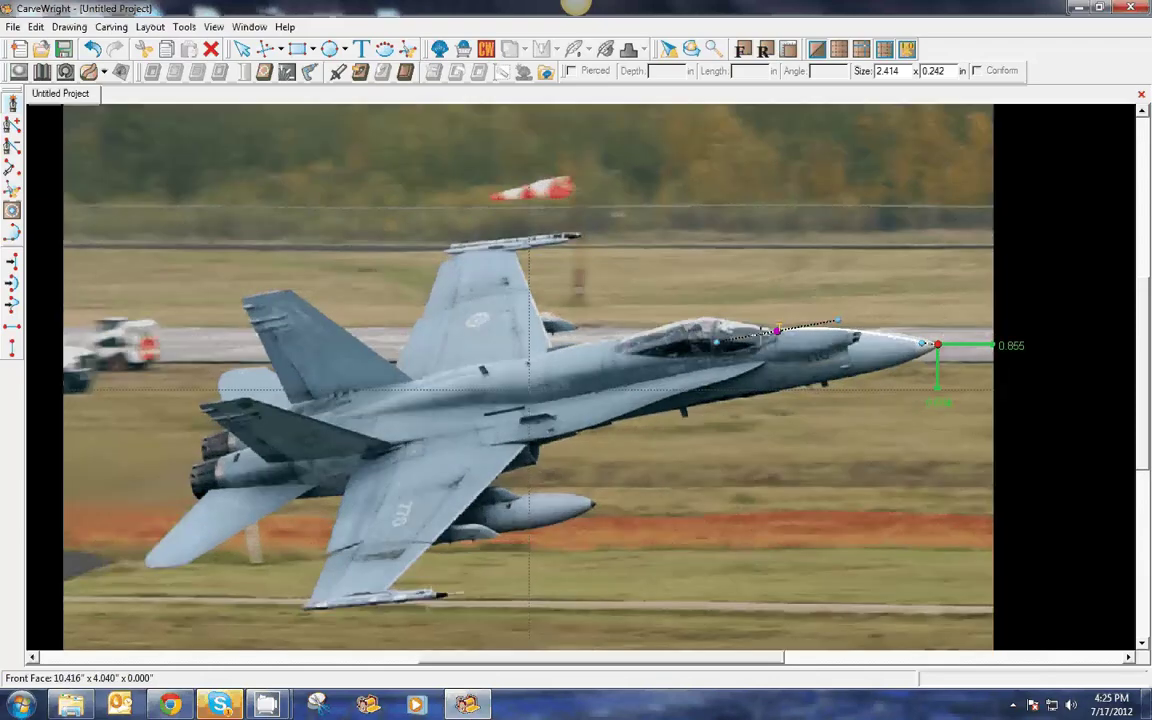
scroll(770, 331, "up", 1)
scroll(778, 334, "up", 1)
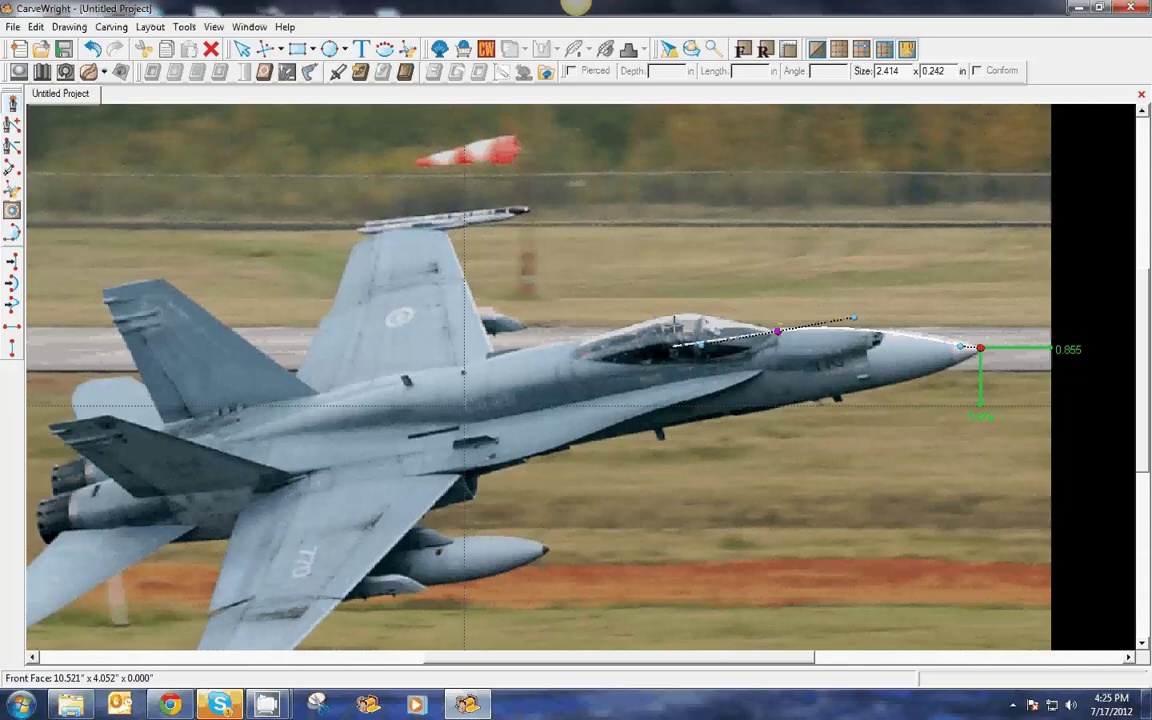
left_click(686, 313)
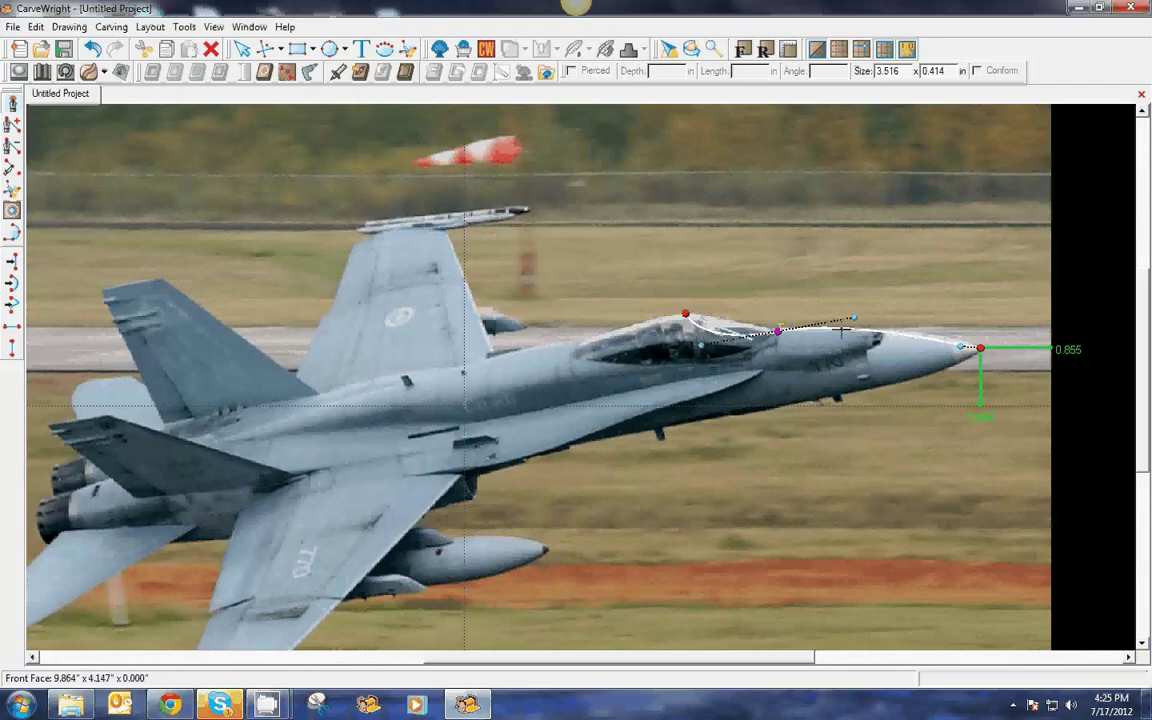
left_click(718, 343)
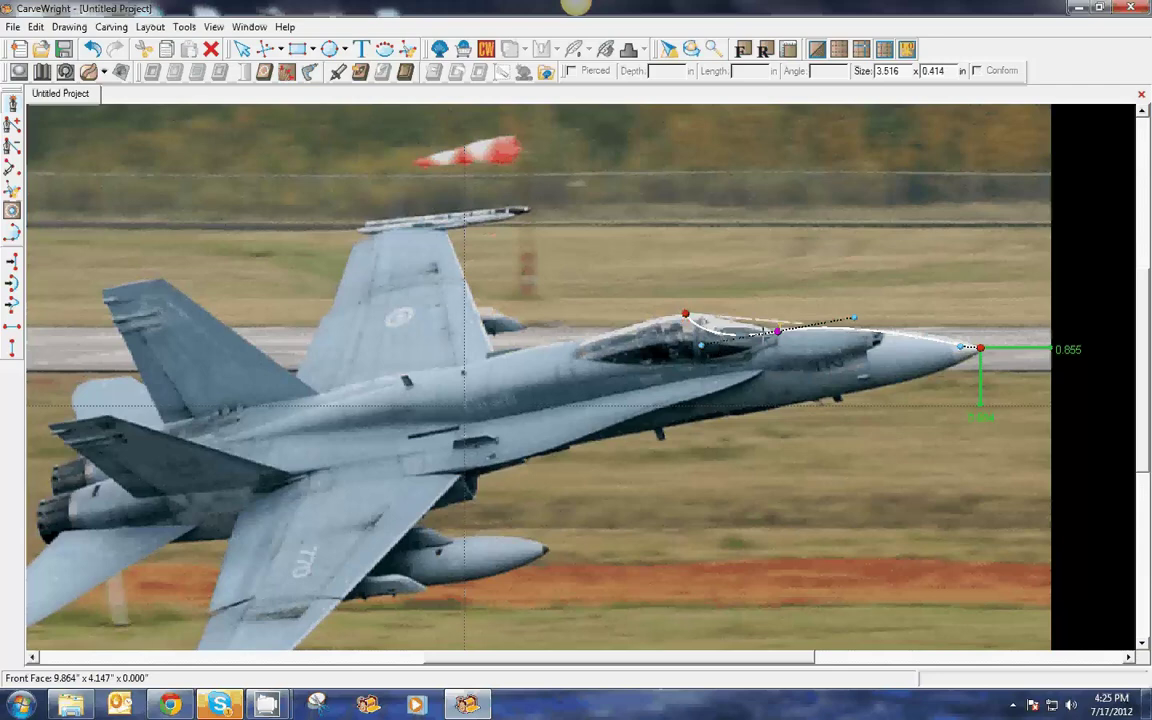
right_click(690, 320)
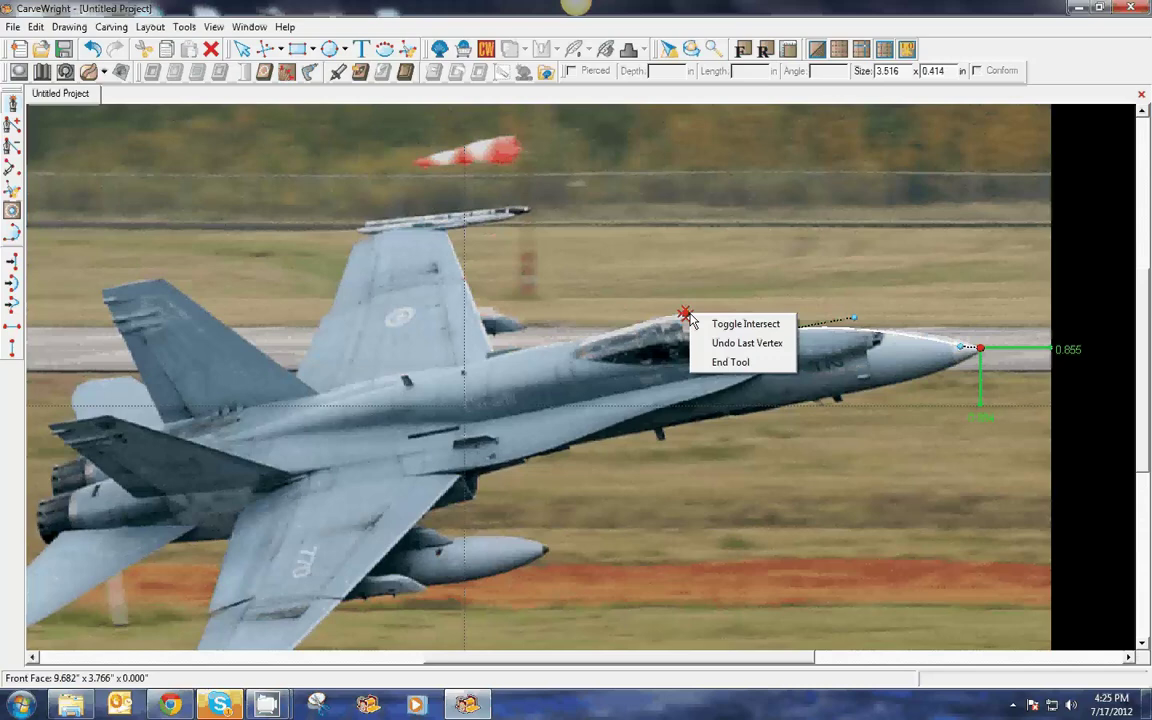
left_click(729, 346)
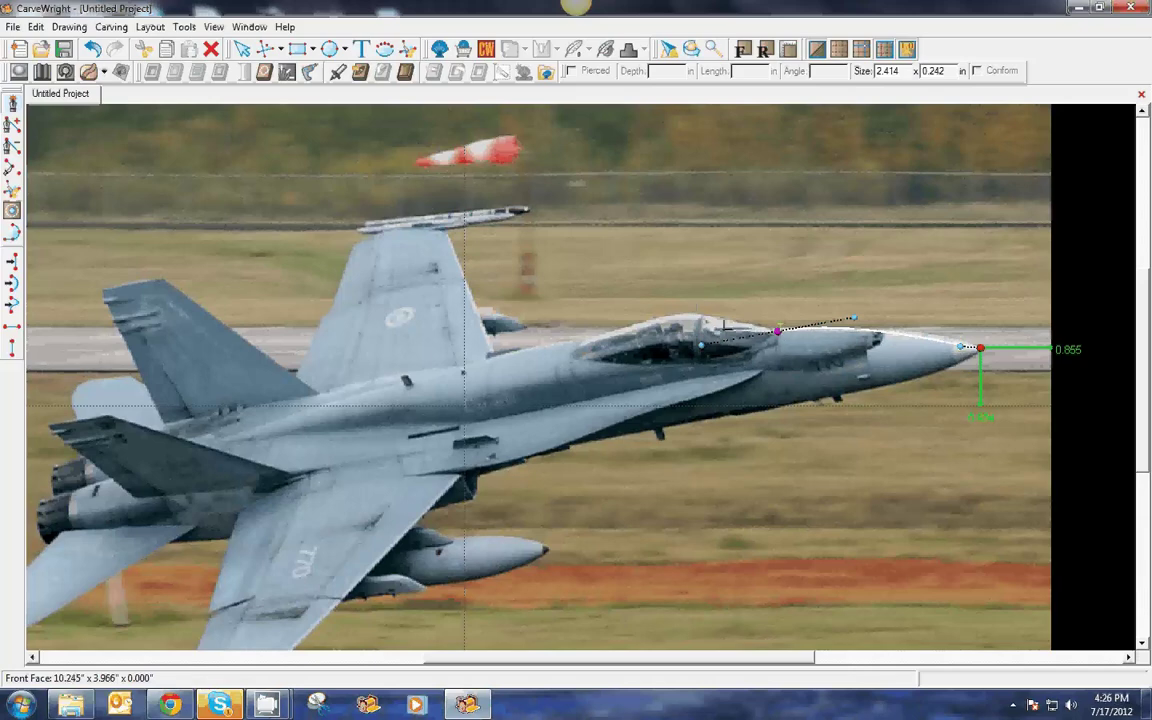
- Turn the vertex at the front base of the canopy into a corner point
left_click(778, 333)
left_click(728, 319)
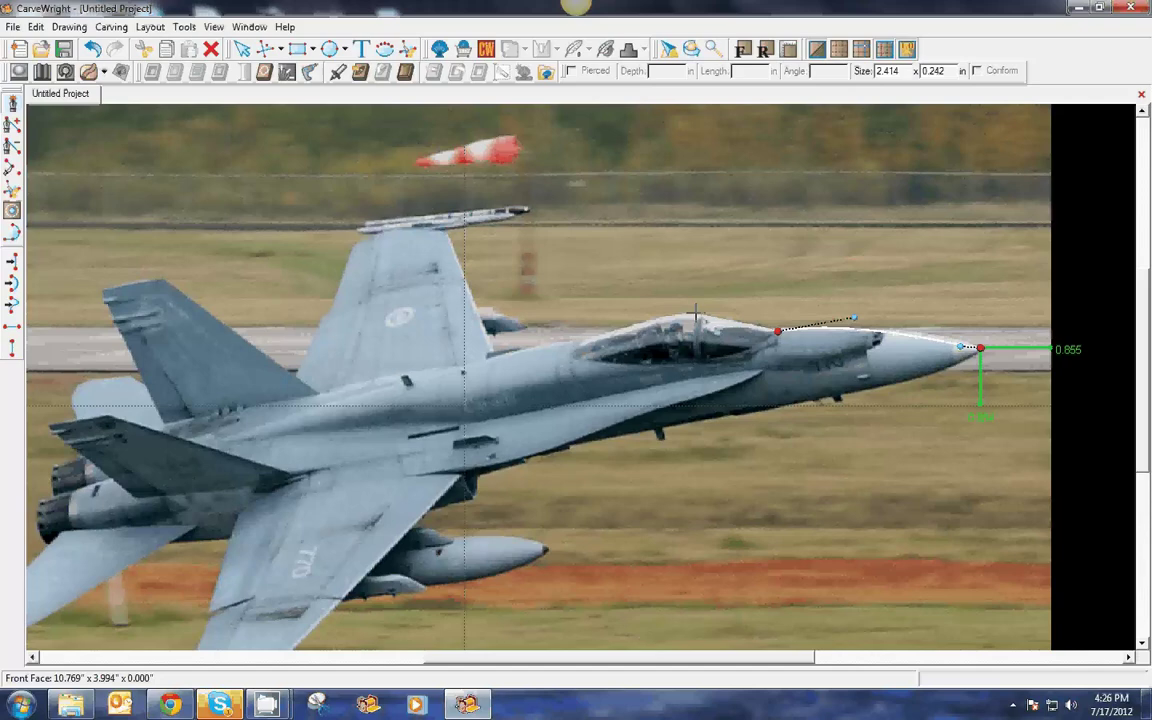
- Try a straight segment from the canopy's front corner to its top, and undo the last vertex
mouse_move(695, 316)
left_mouse_down()
mouse_move(698, 301)
mouse_move(692, 314)
left_mouse_up()
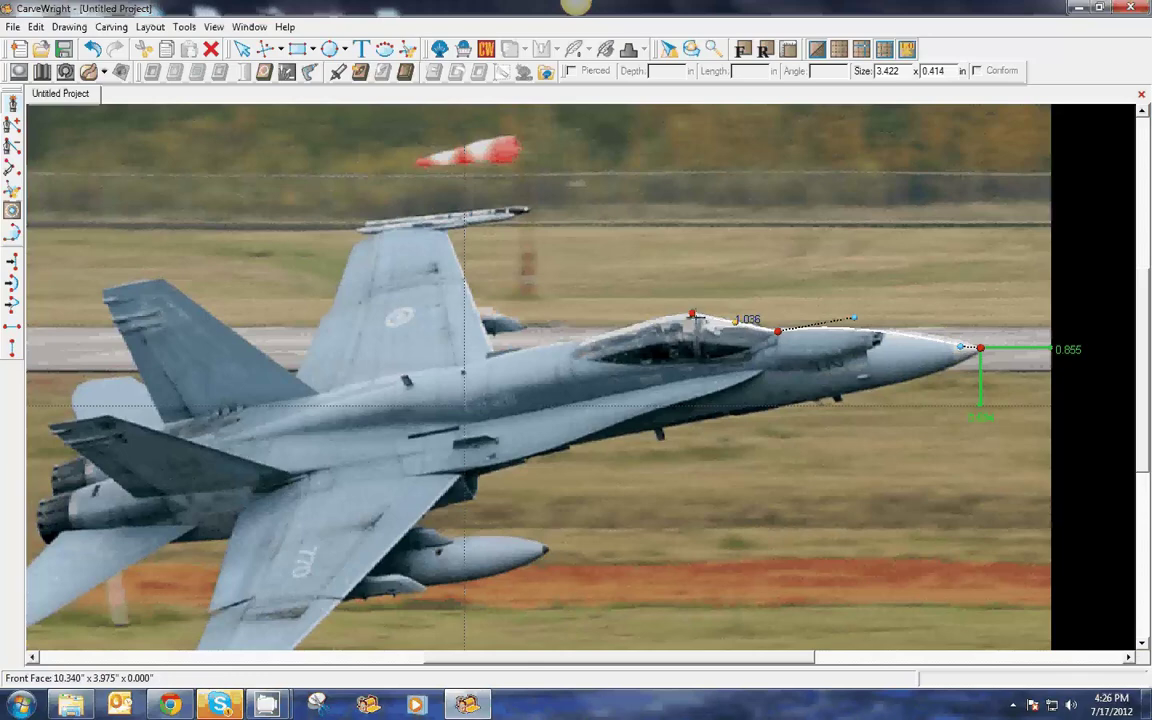
left_click(692, 314)
left_click(694, 315)
right_click(695, 316)
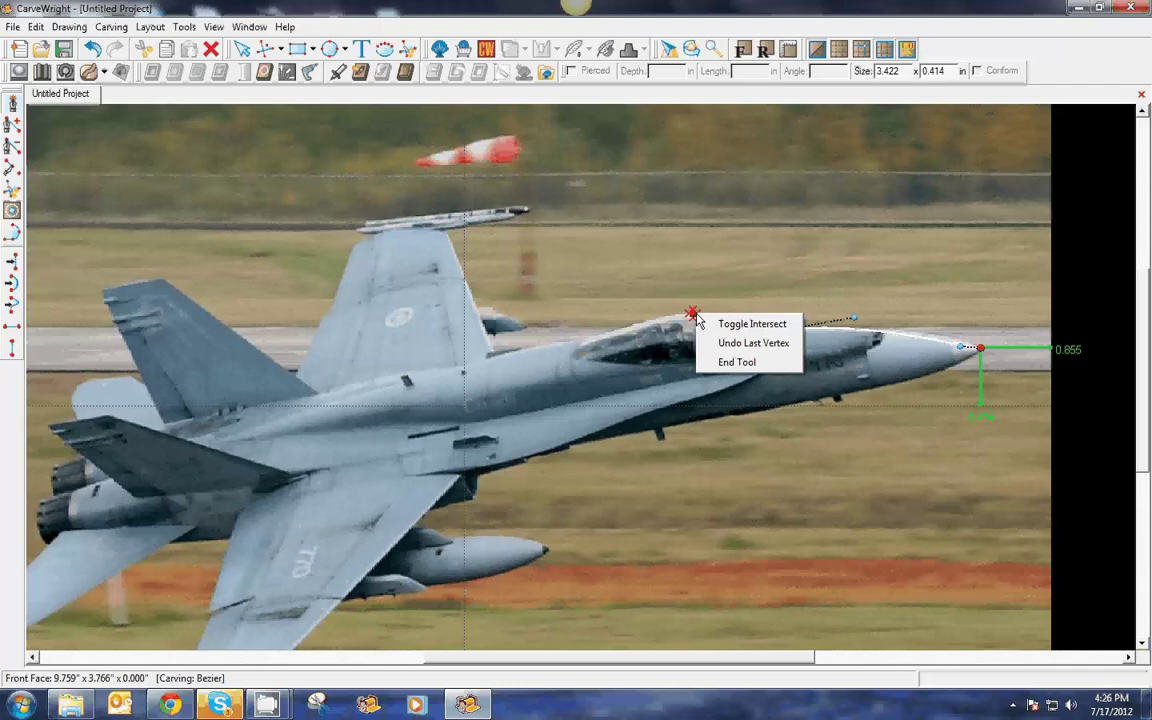
left_click(712, 330)
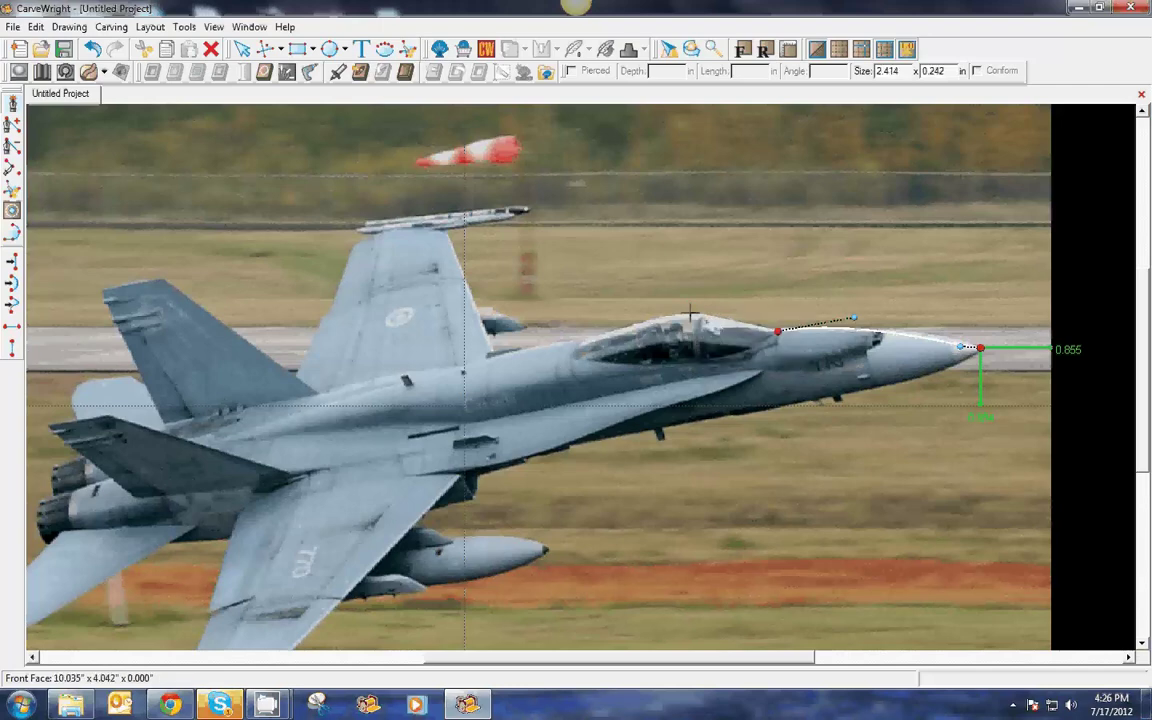
- Trace the canopy with a smooth point at its top and a corner point at its rear base
left_click(691, 315)
left_click_drag(643, 317, 658, 308)
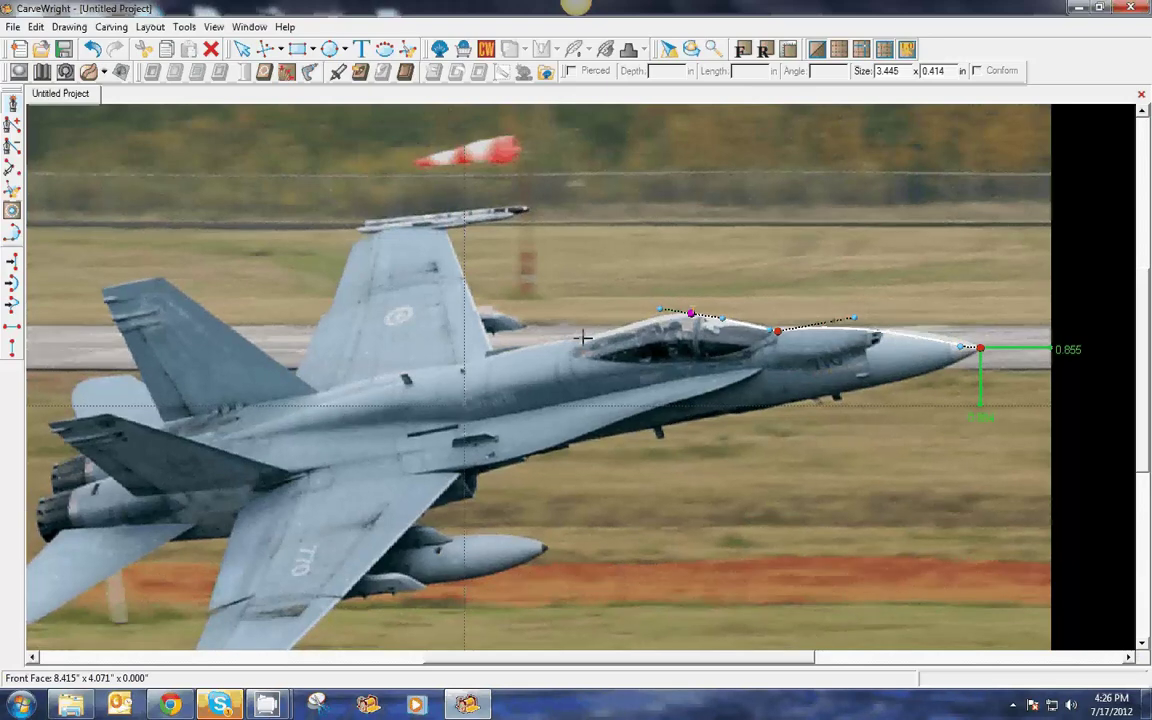
left_click(582, 340)
left_click(582, 339)
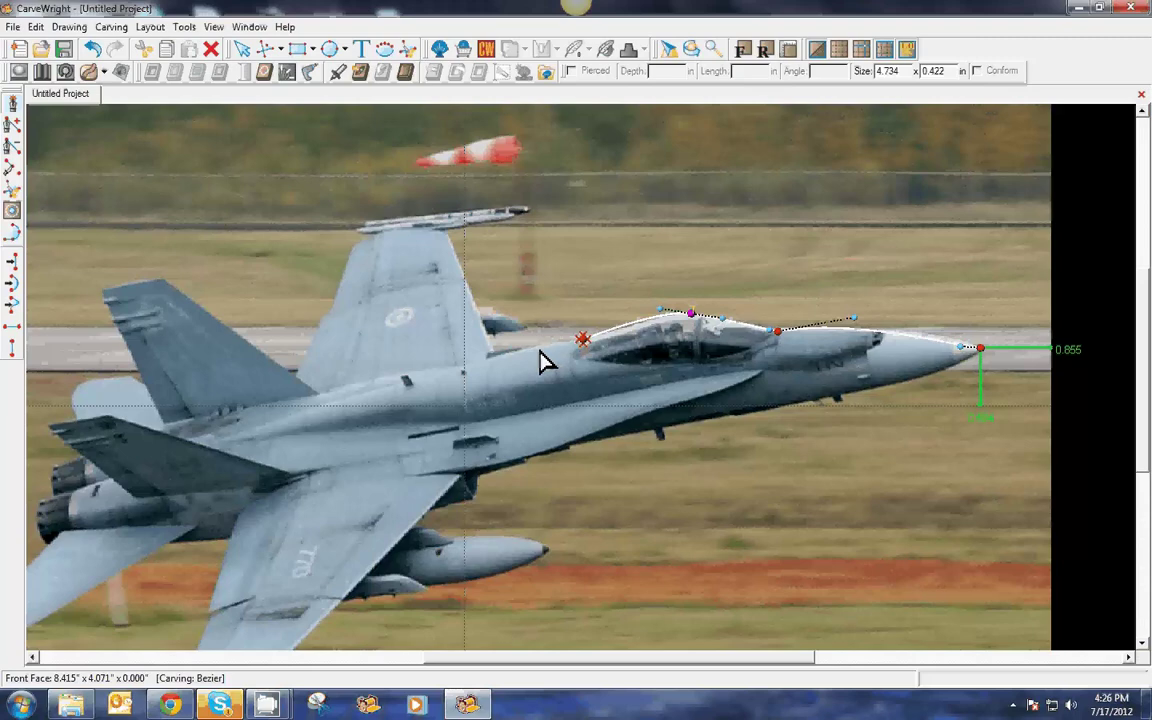
left_click(583, 339)
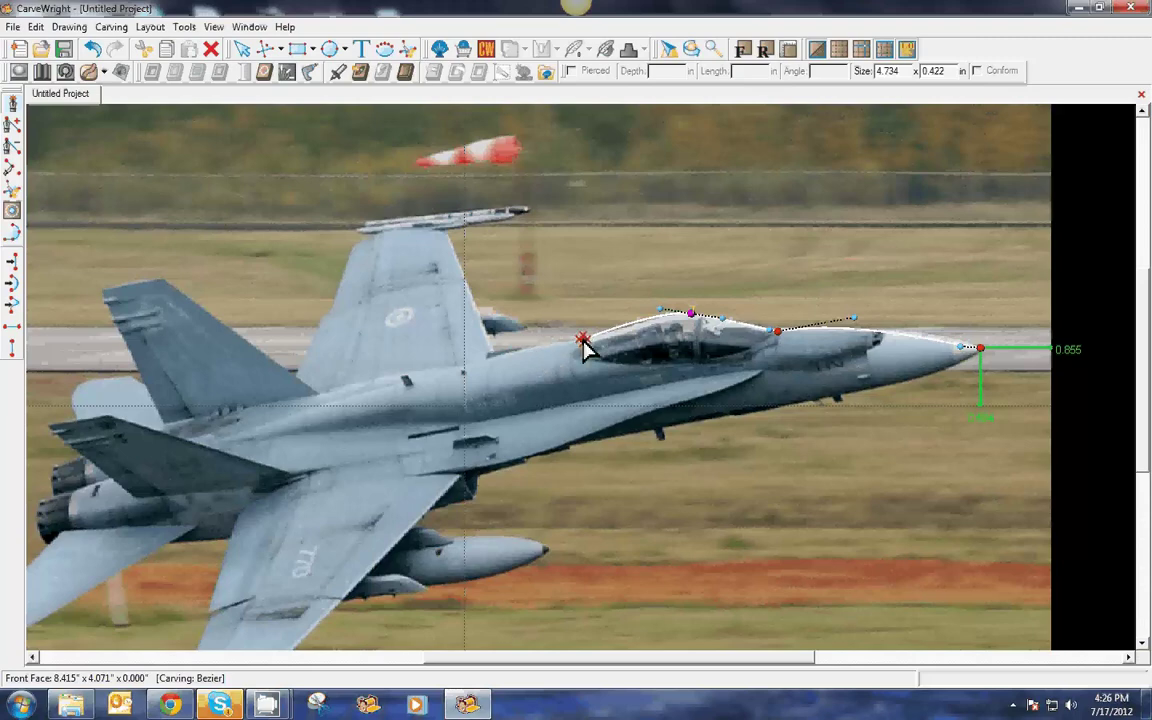
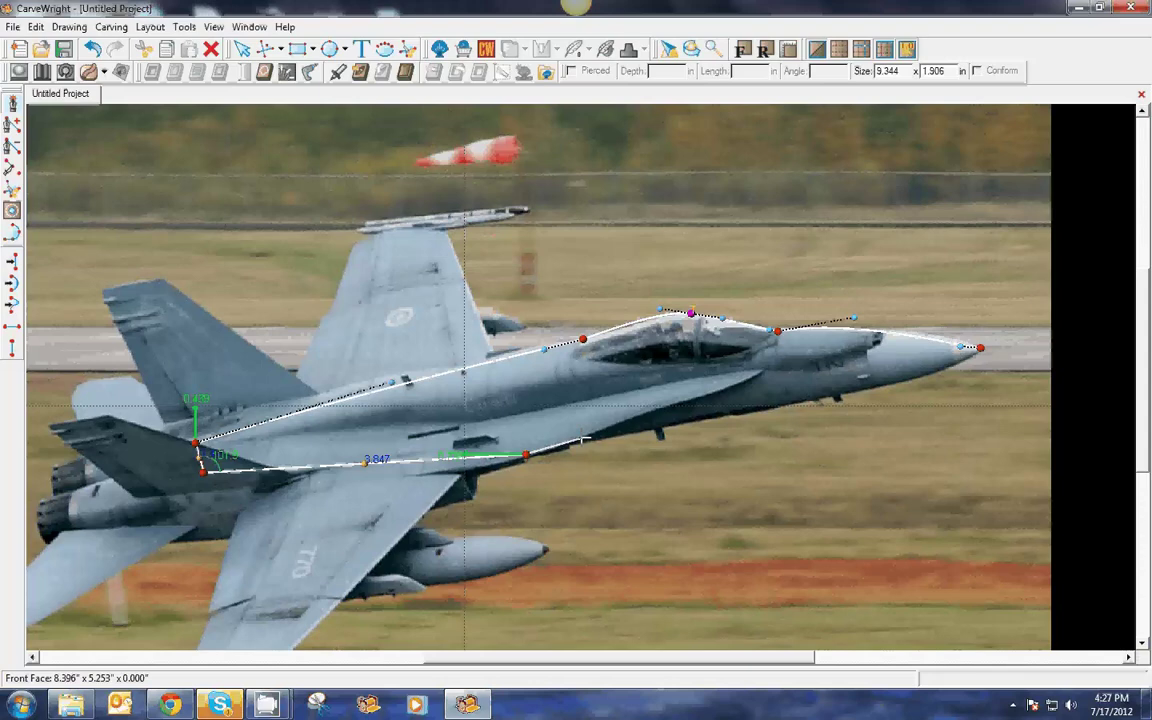
- Close the fuselage outline along the underside of the nose to the tip, and adjust the tip's curve handle to follow the nose
left_click(787, 404)
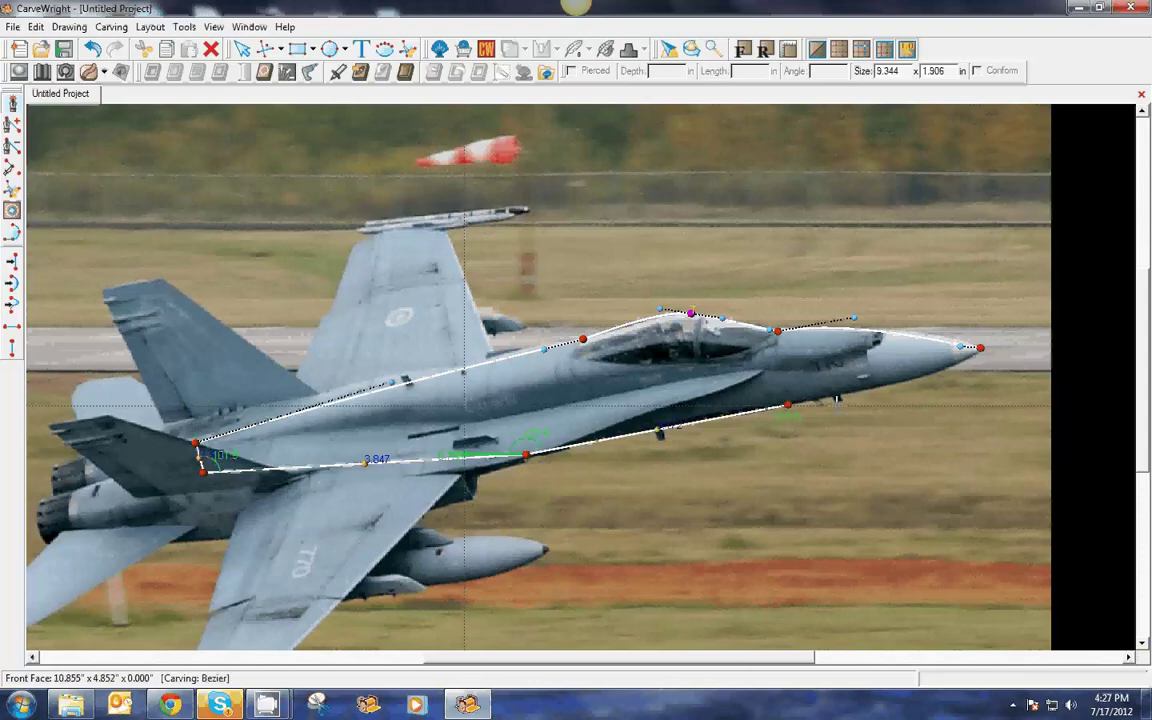
left_click(980, 347)
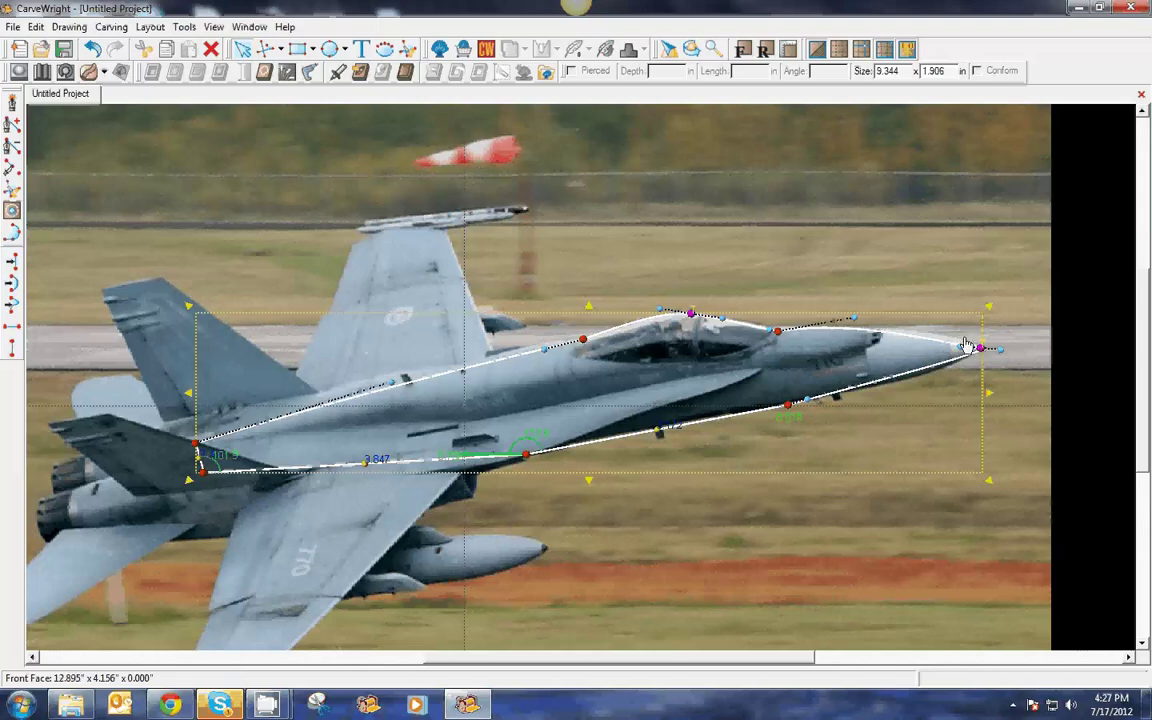
left_click_drag(966, 346, 970, 343)
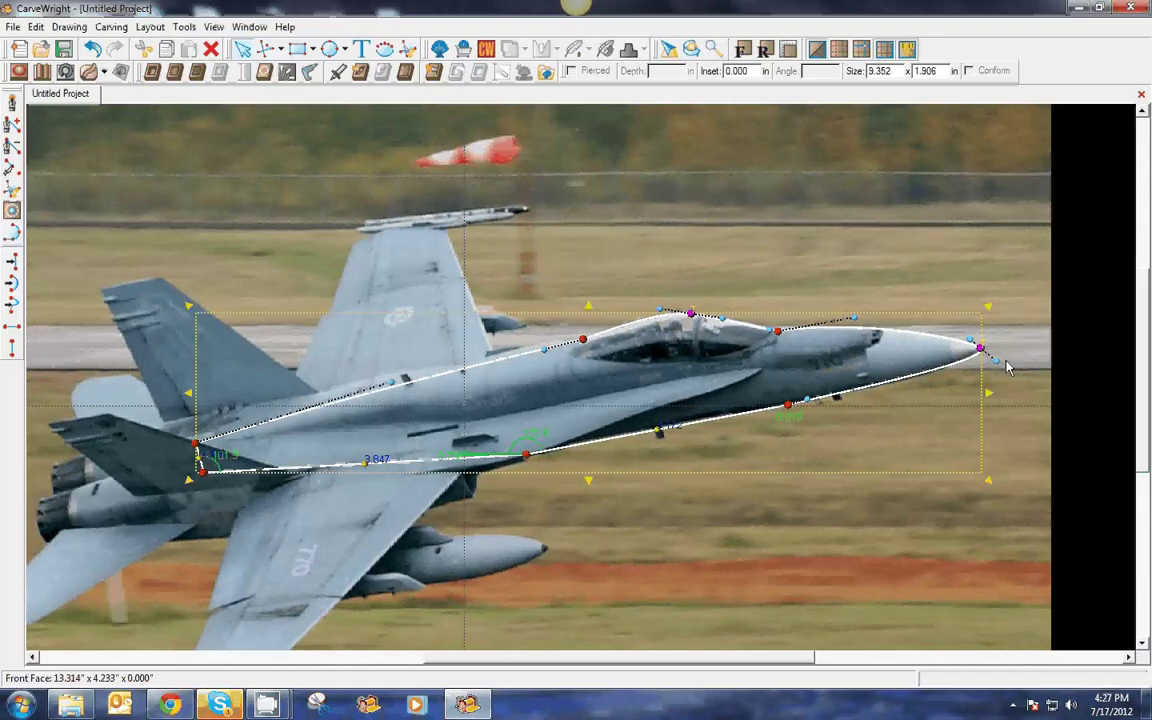
- Convert the nose-tip vertex of the fuselage outline into a corner point using its Intersect option
scroll(995, 366, "up", 2)
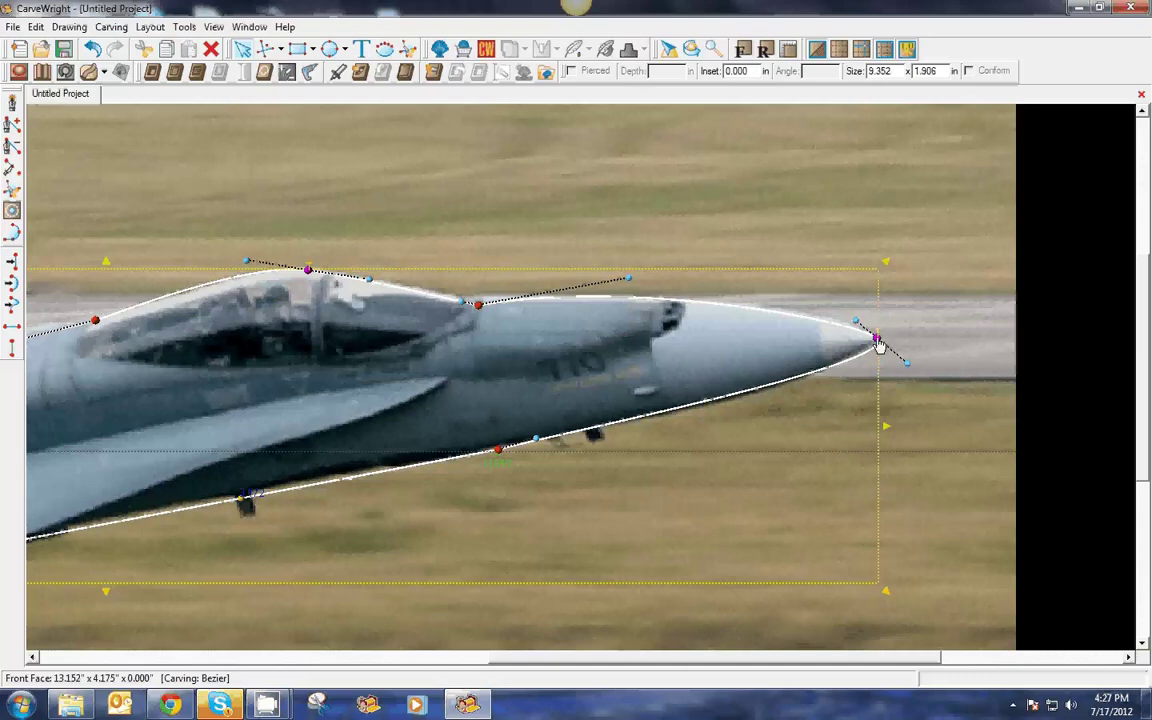
right_click(877, 342)
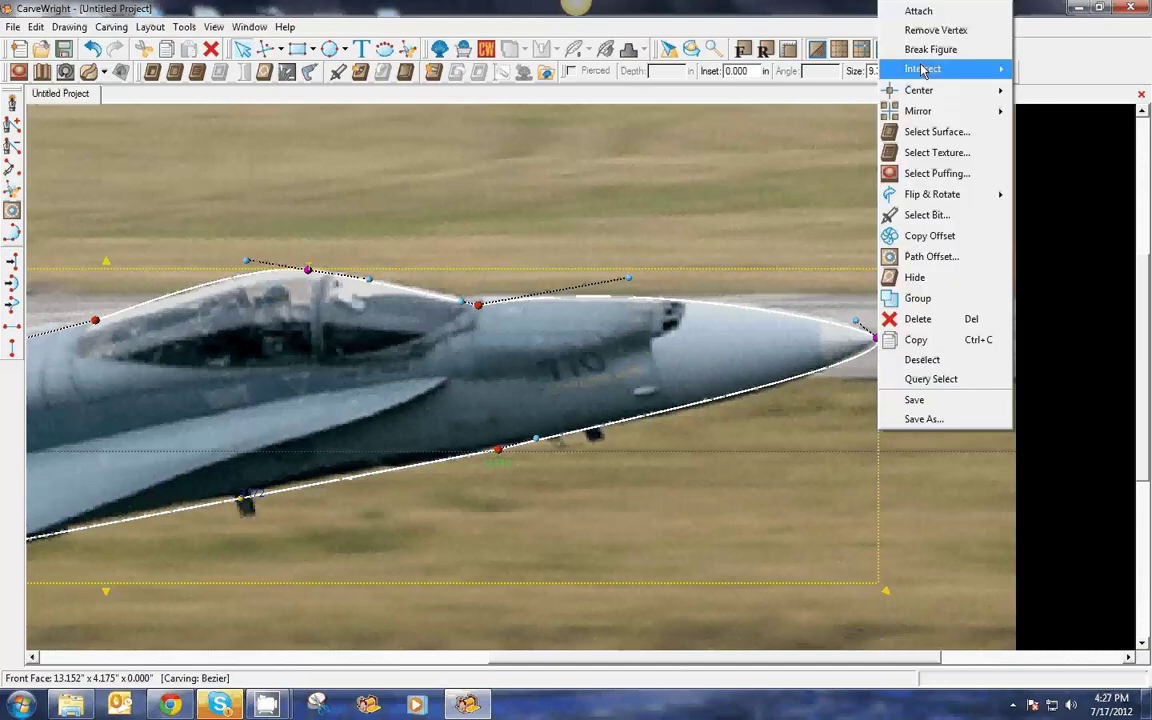
left_click(1036, 72)
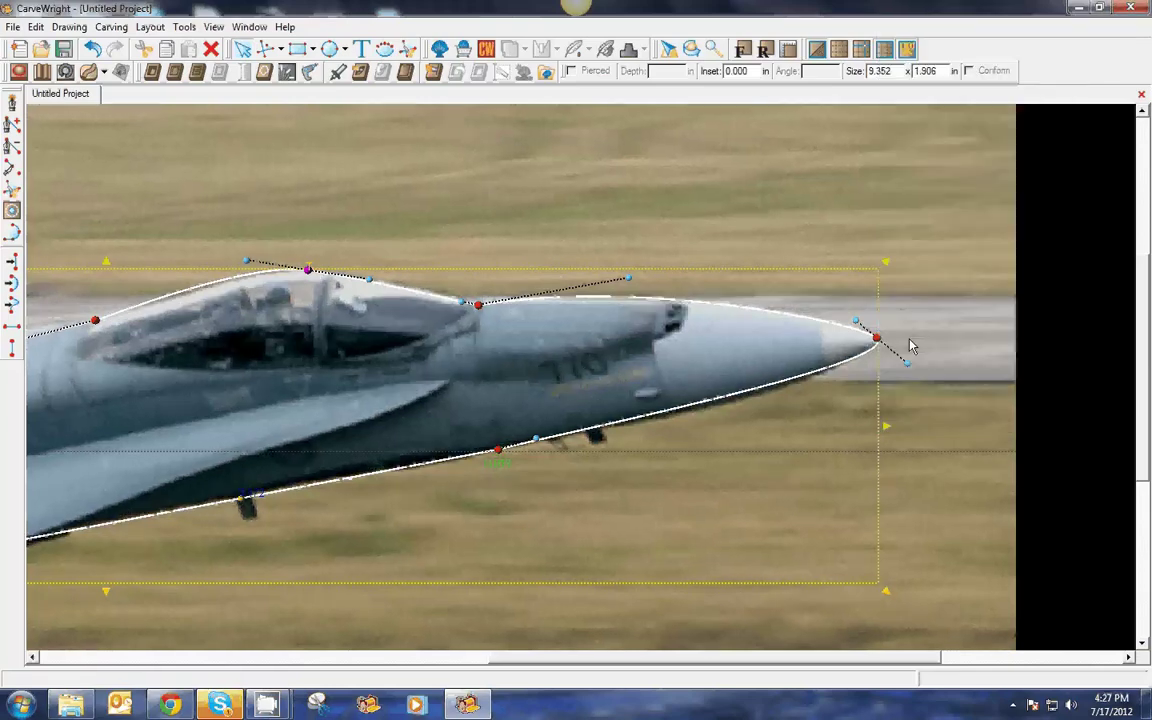
- Refine the fuselage outline's curve handles below the nose tip, at the canopy top and at the canopy's front base to match the photo
left_click_drag(907, 363, 860, 396)
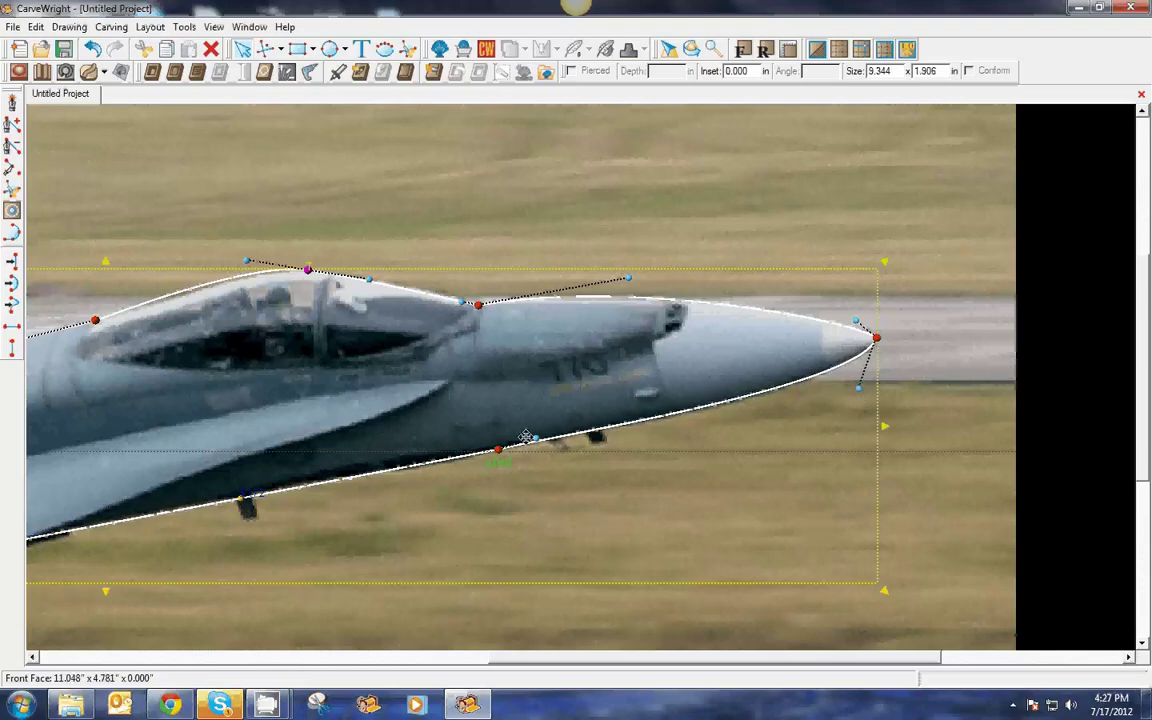
scroll(360, 429, "down", 1)
scroll(357, 425, "down", 1)
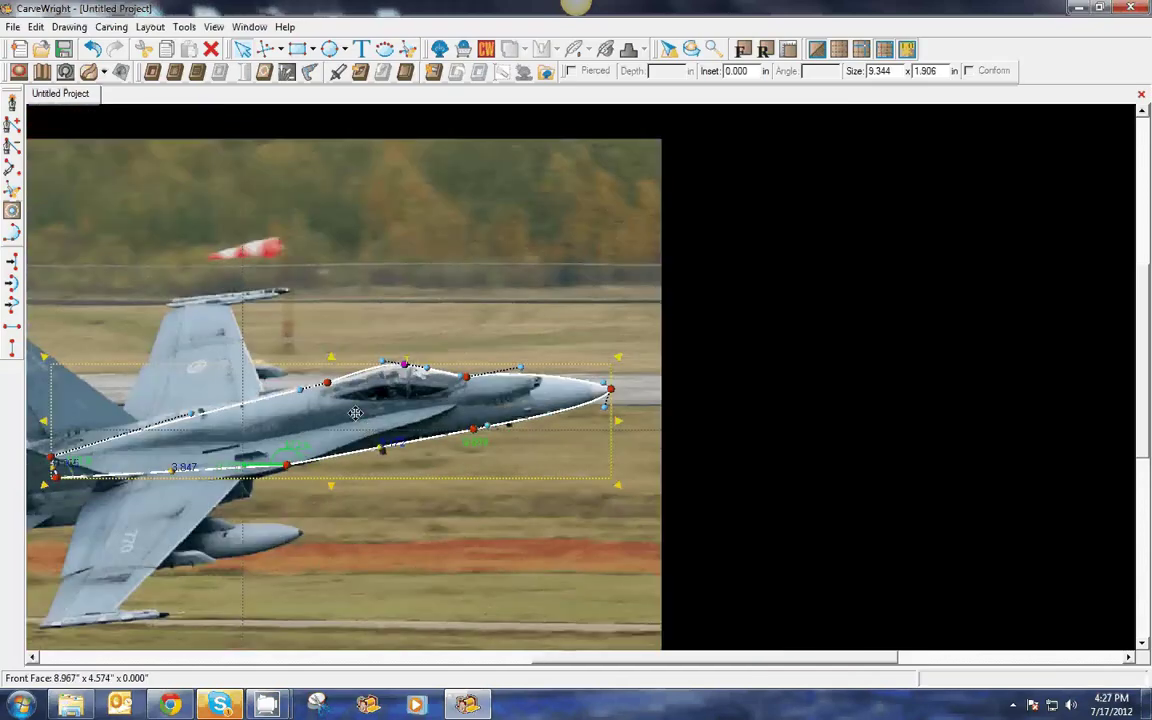
scroll(355, 412, "up", 1)
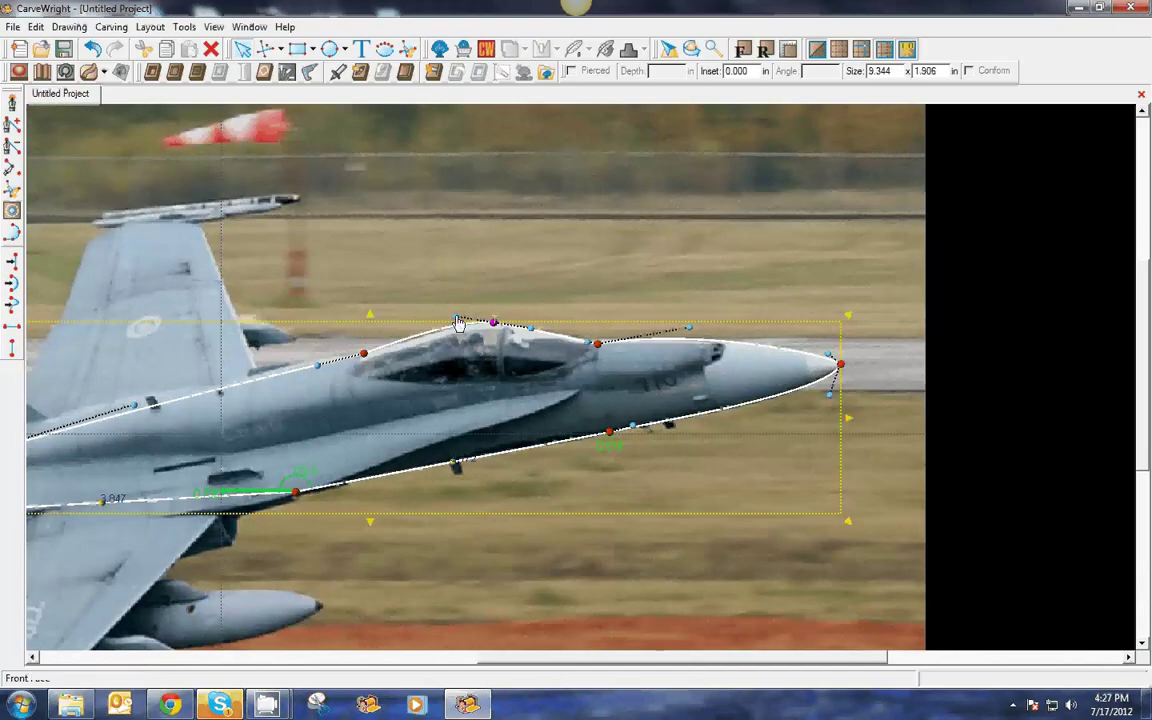
left_click_drag(456, 319, 458, 322)
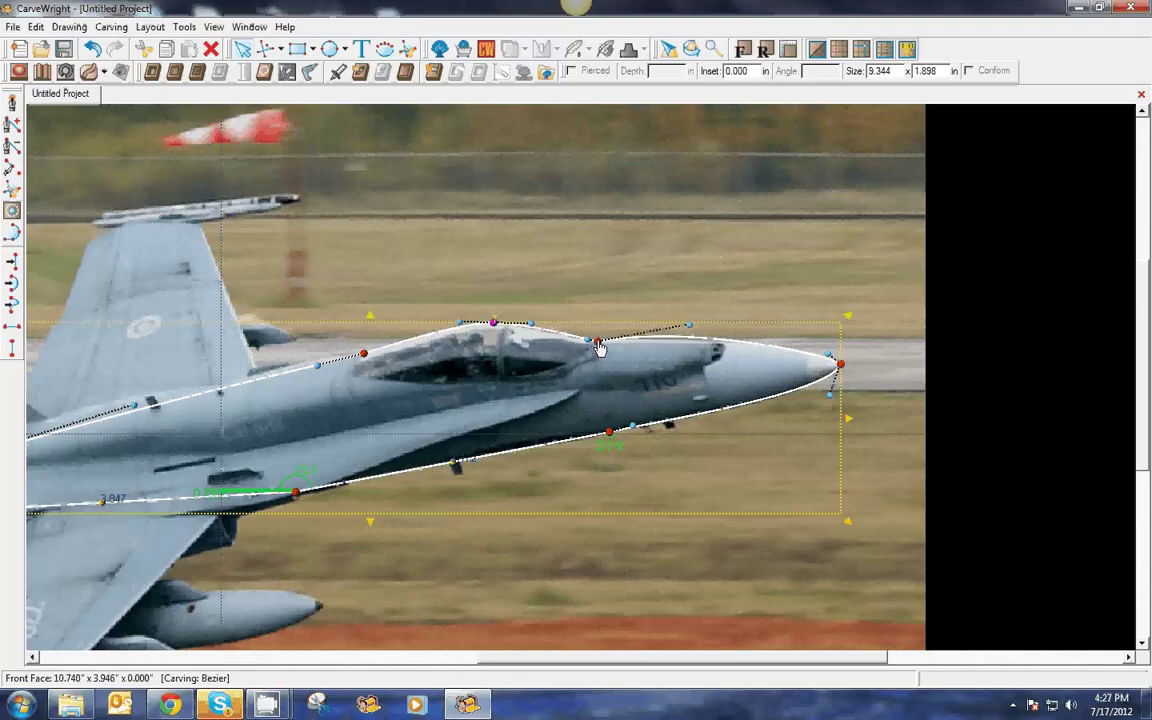
left_click_drag(692, 329, 704, 340)
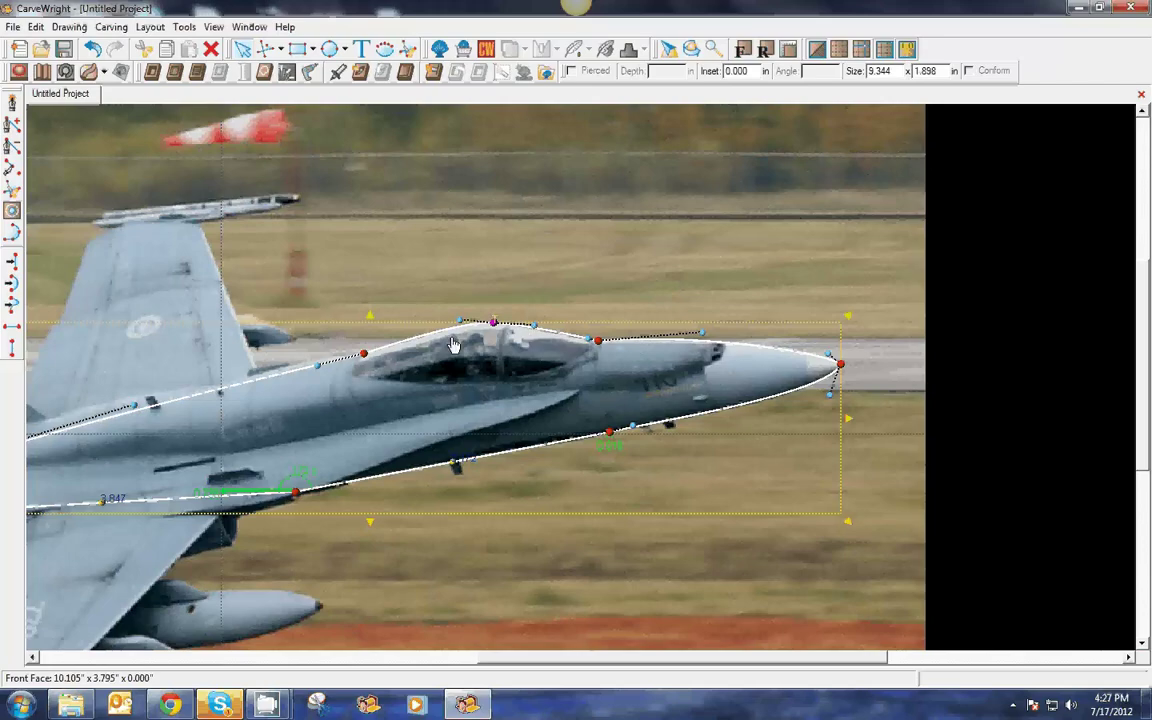
- Examine the whole fuselage outline against the photo, including from a tilted view, and square the board view again
scroll(252, 412, "down", 2)
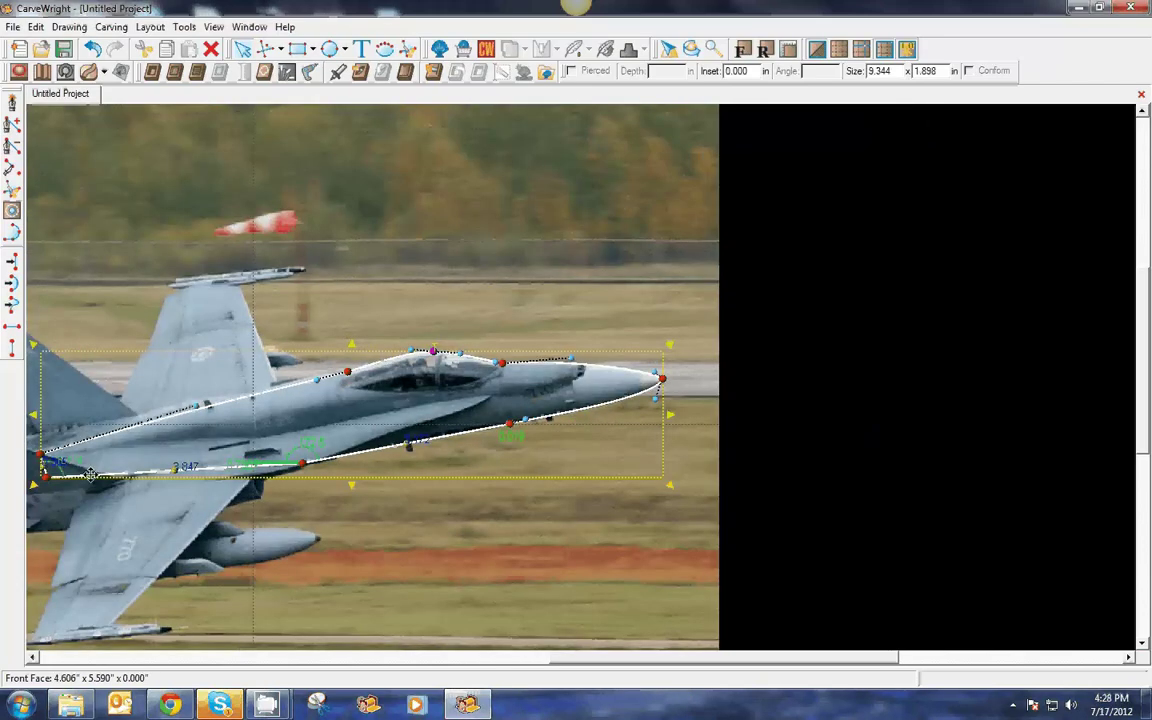
scroll(90, 474, "up", 3)
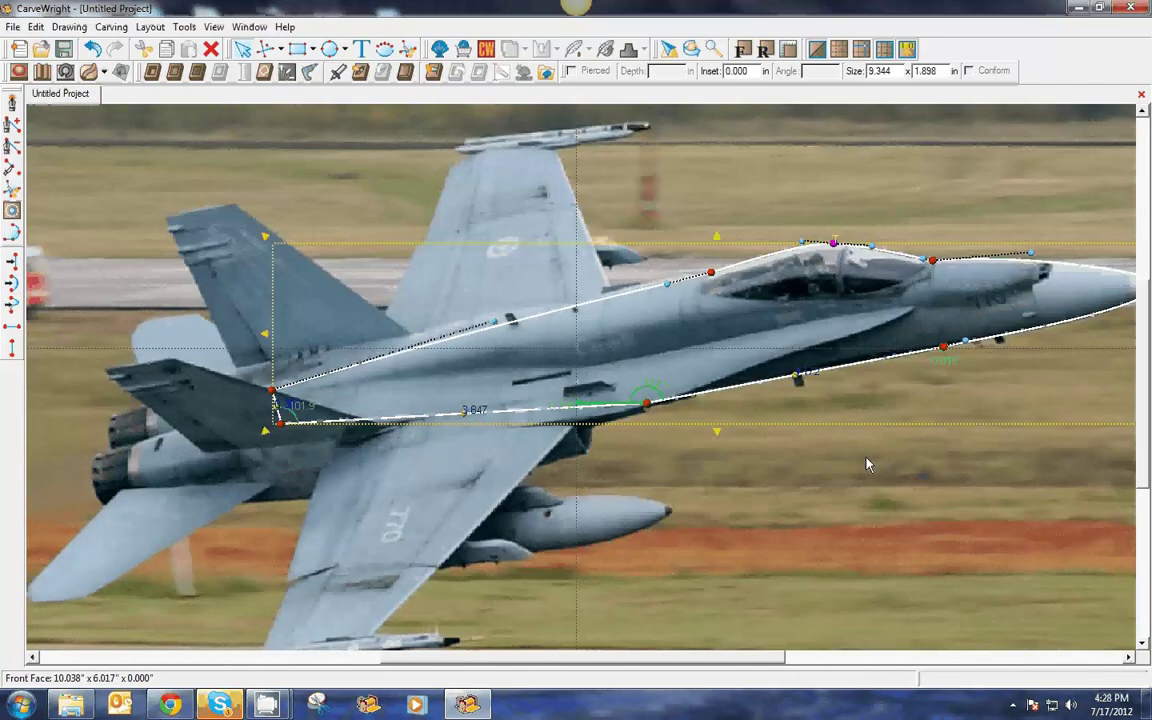
scroll(867, 464, "down", 2)
scroll(1069, 409, "up", 1)
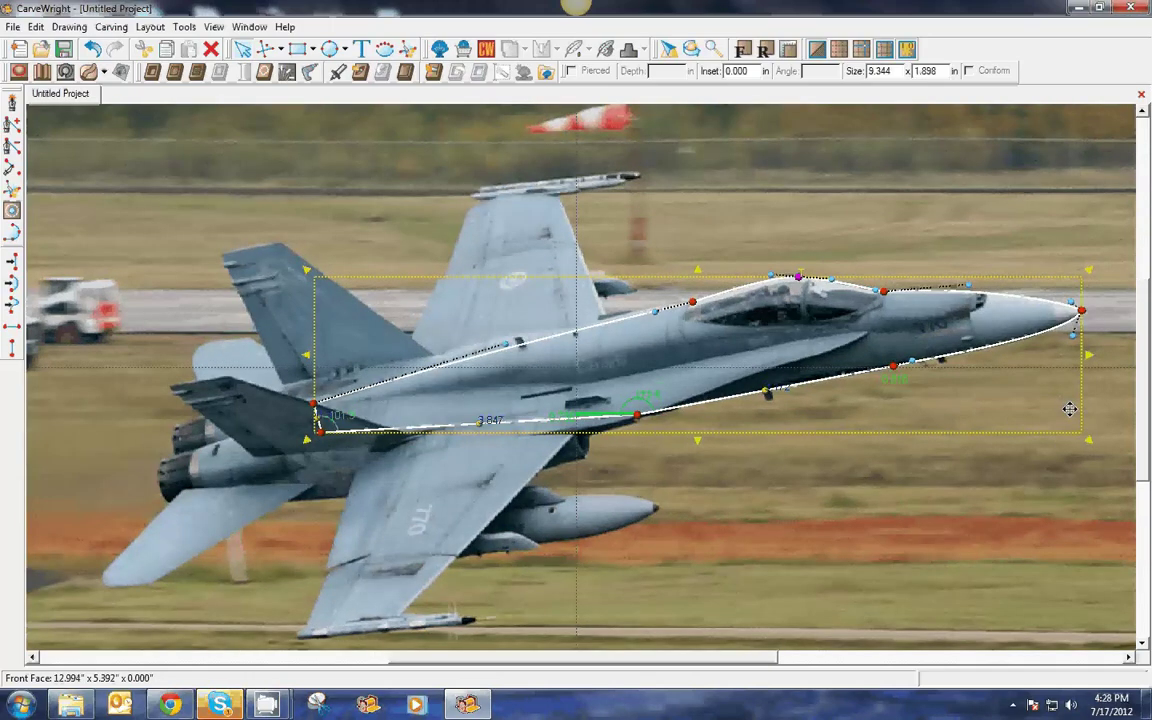
scroll(1069, 409, "down", 1)
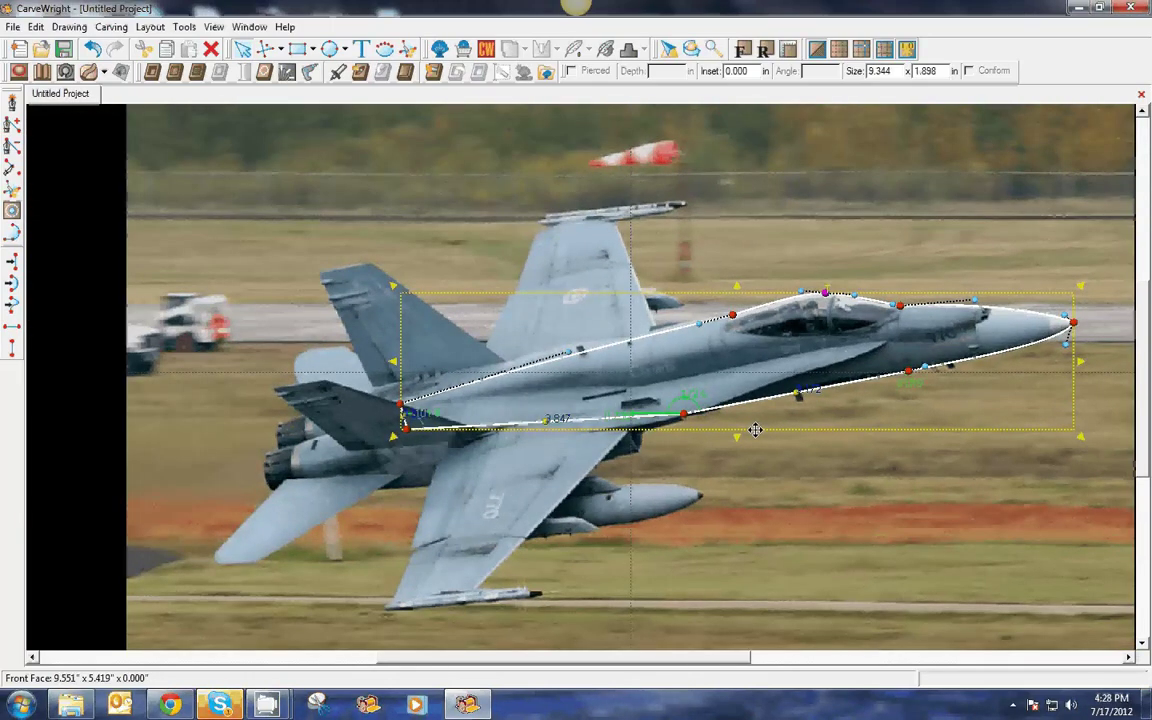
left_click(158, 318)
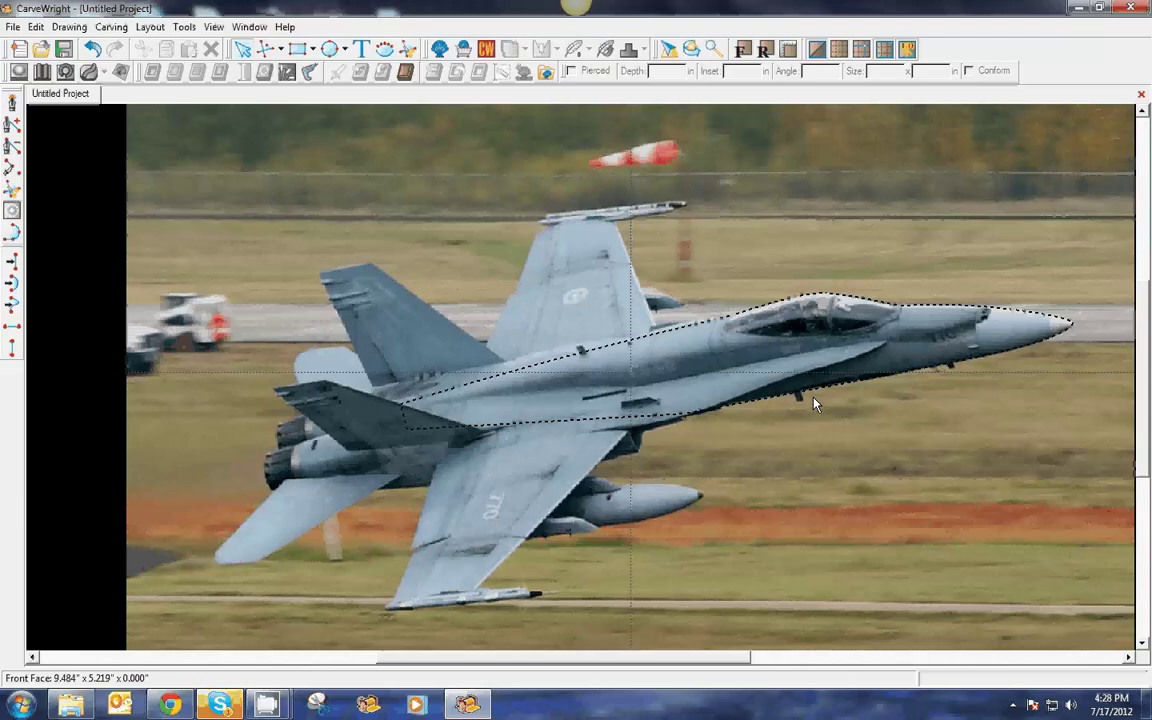
middle_click_drag(640, 480, 706, 510)
scroll(706, 510, "up", 2)
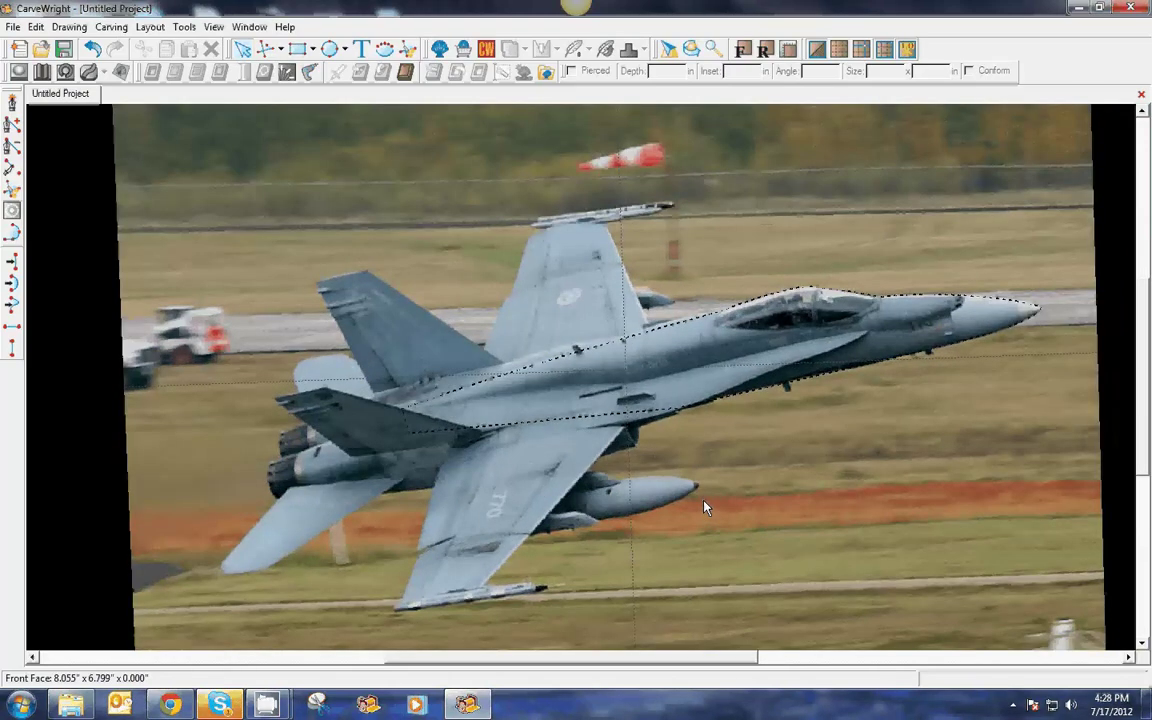
scroll(704, 501, "down", 1)
left_click(790, 50)
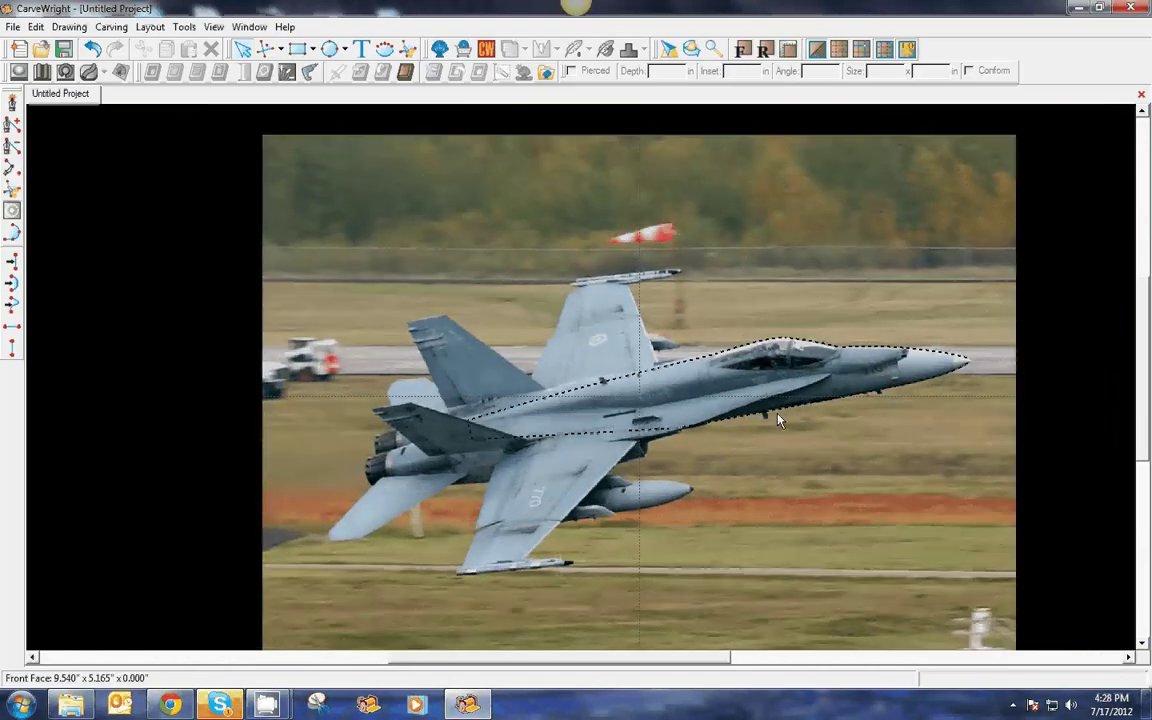
- Draw a rectangle about 14.4 by 10.1 inches around the entire board, extending its upper corner beyond the board's edge
scroll(866, 472, "up", 1)
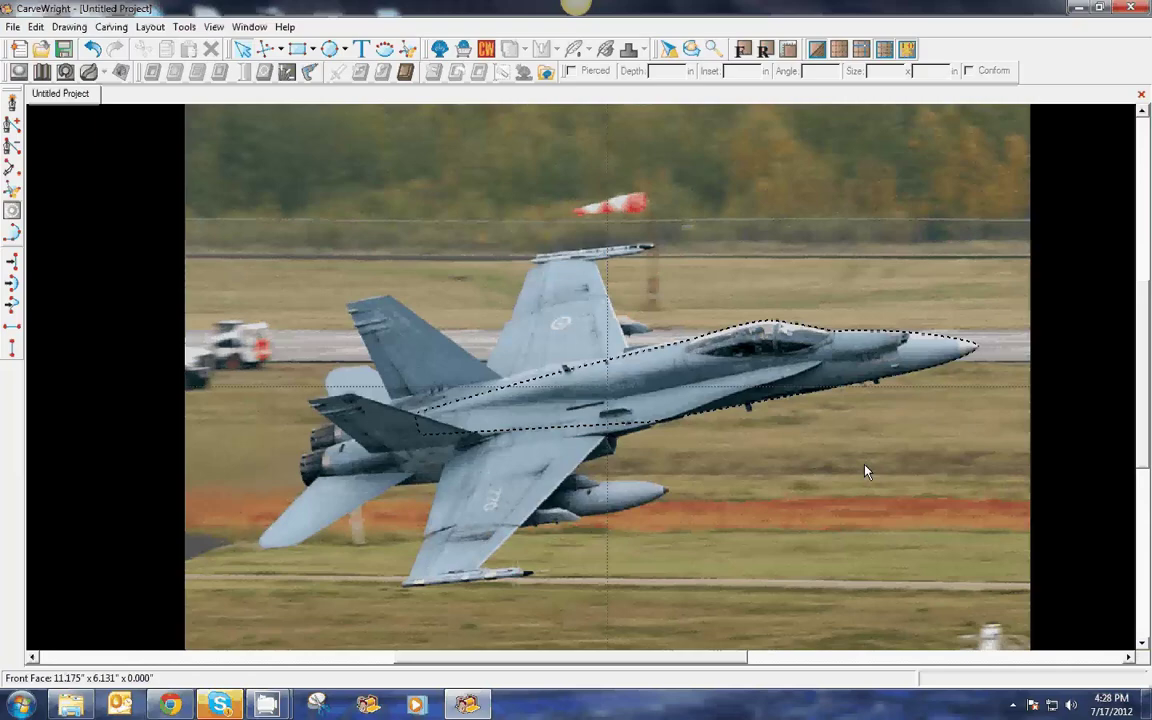
scroll(866, 472, "down", 2)
scroll(957, 607, "up", 1)
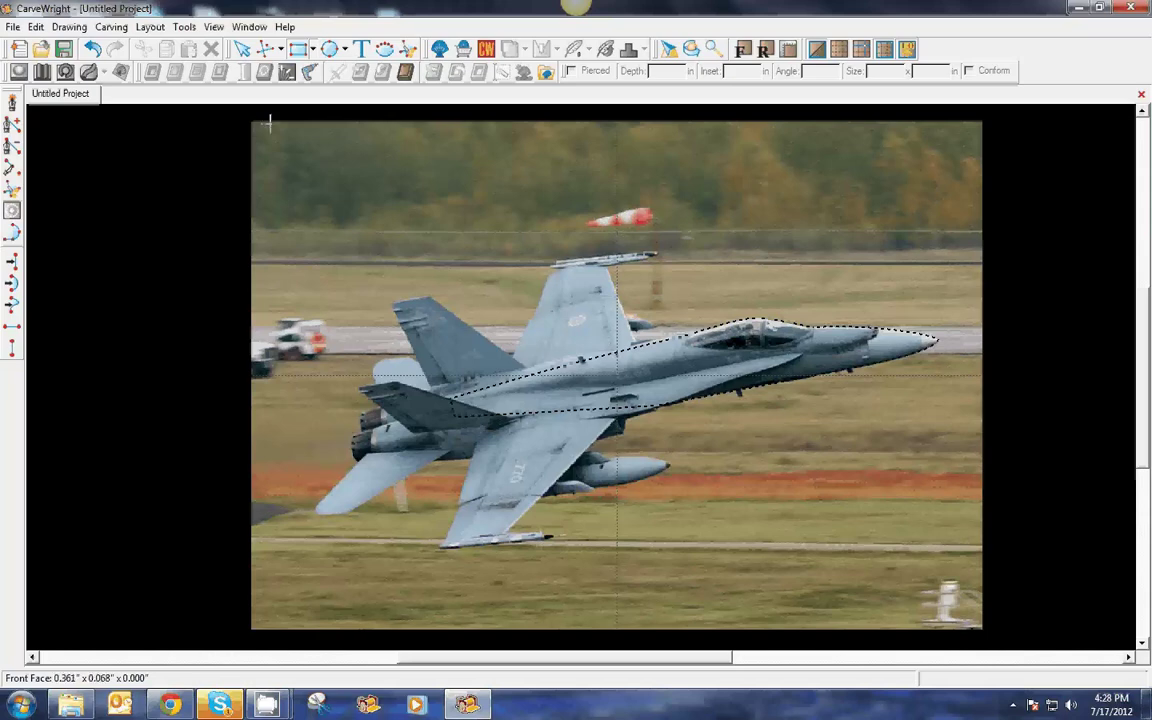
left_click_drag(254, 121, 659, 467)
mouse_move(723, 492)
left_mouse_down()
mouse_move(918, 612)
mouse_move(995, 638)
left_mouse_up()
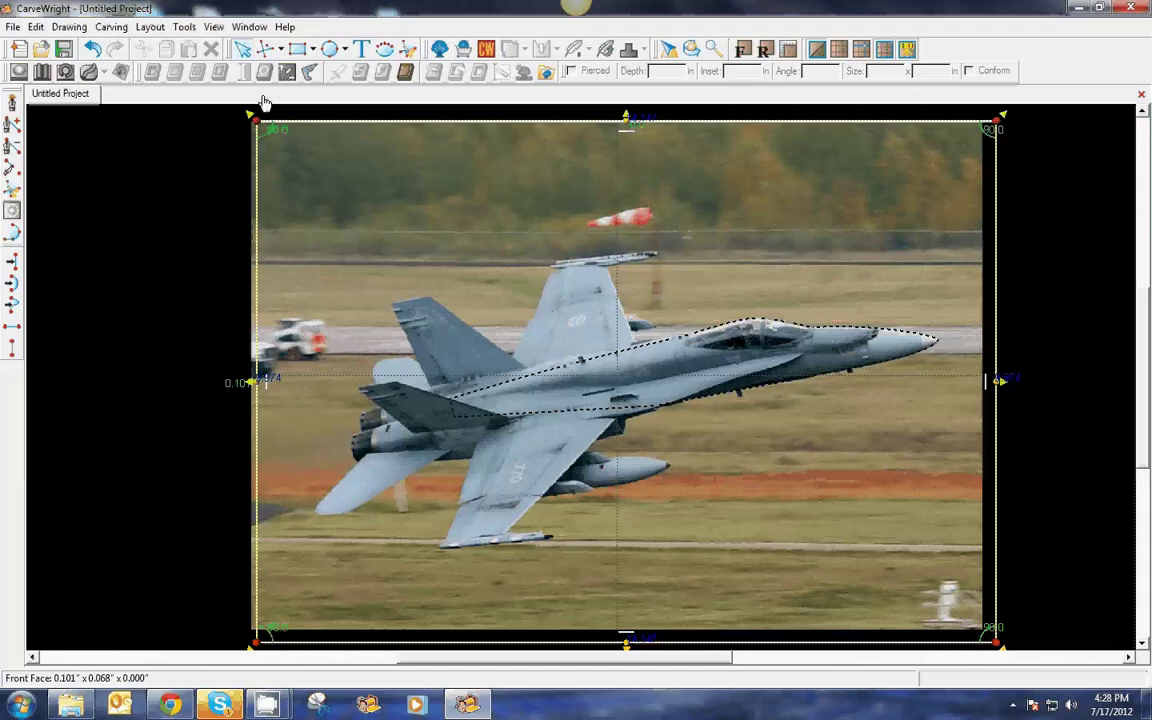
left_click_drag(258, 124, 243, 113)
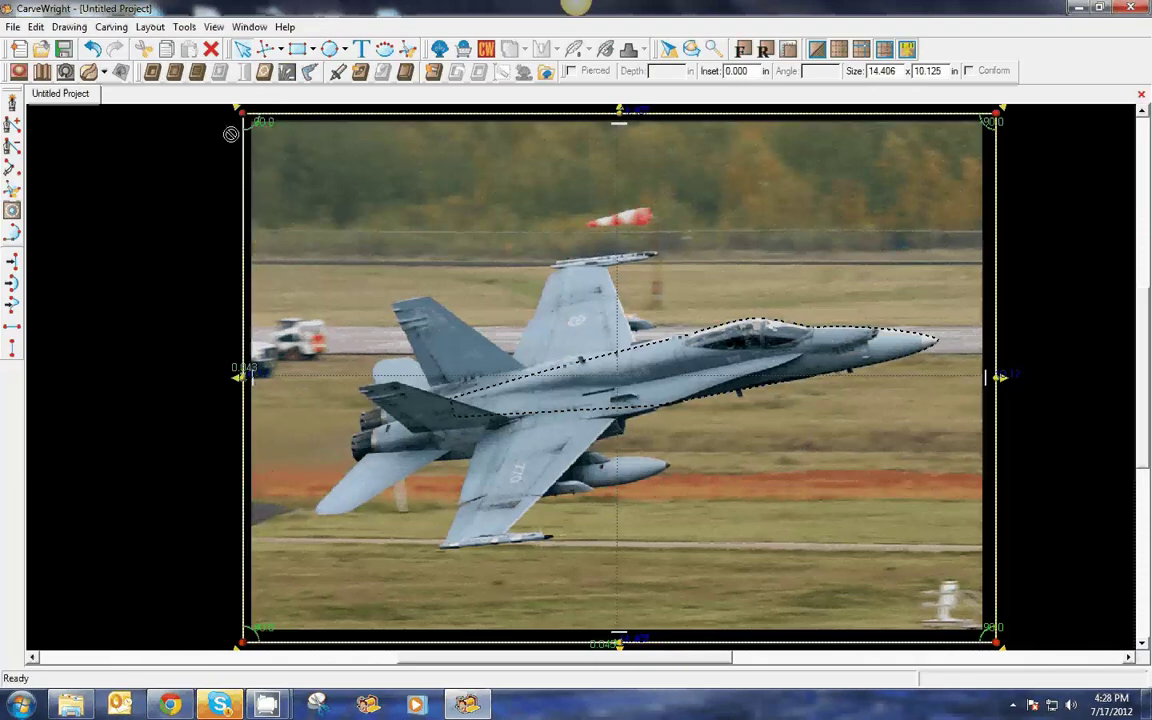
- Make the rectangle a carve region with a depth of 0.500 inches
left_click(152, 71)
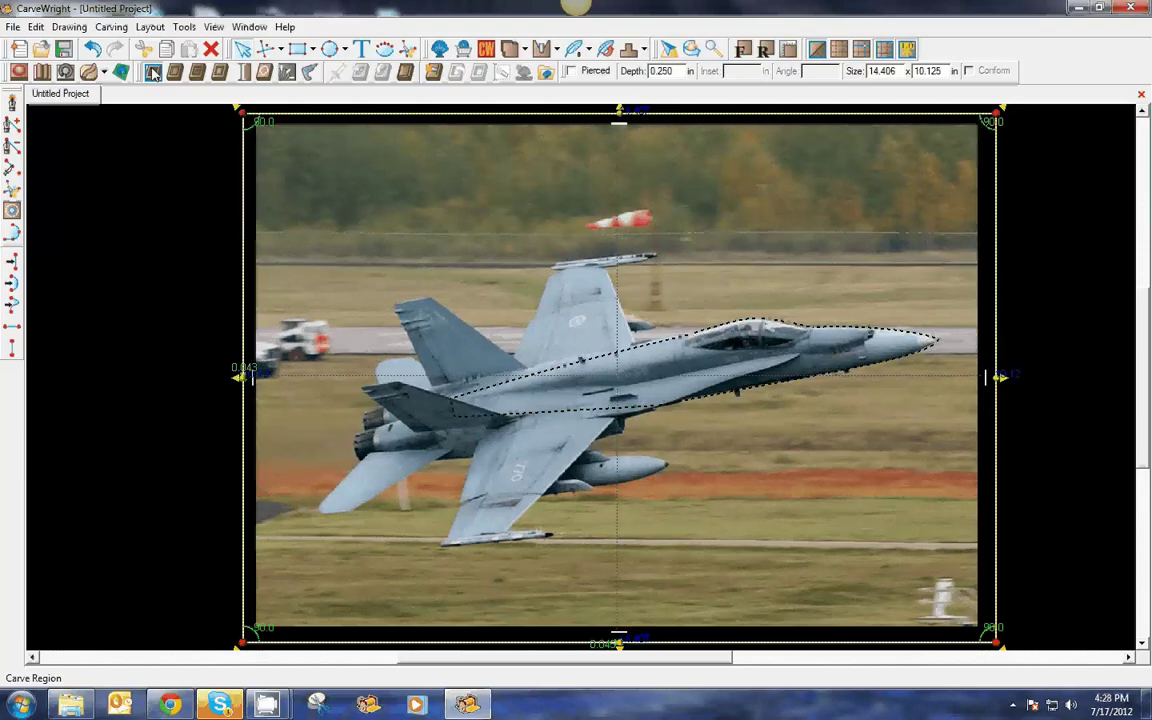
double_click(668, 71)
key("BackSpace")
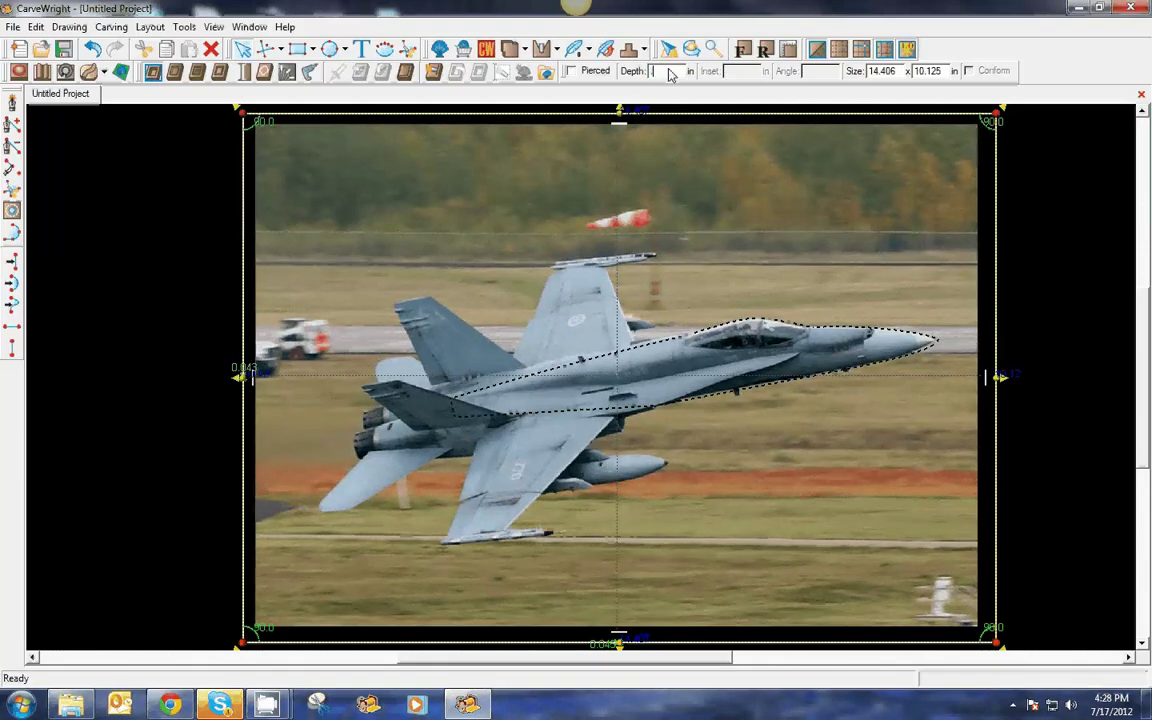
type("0.500")
key("Return")
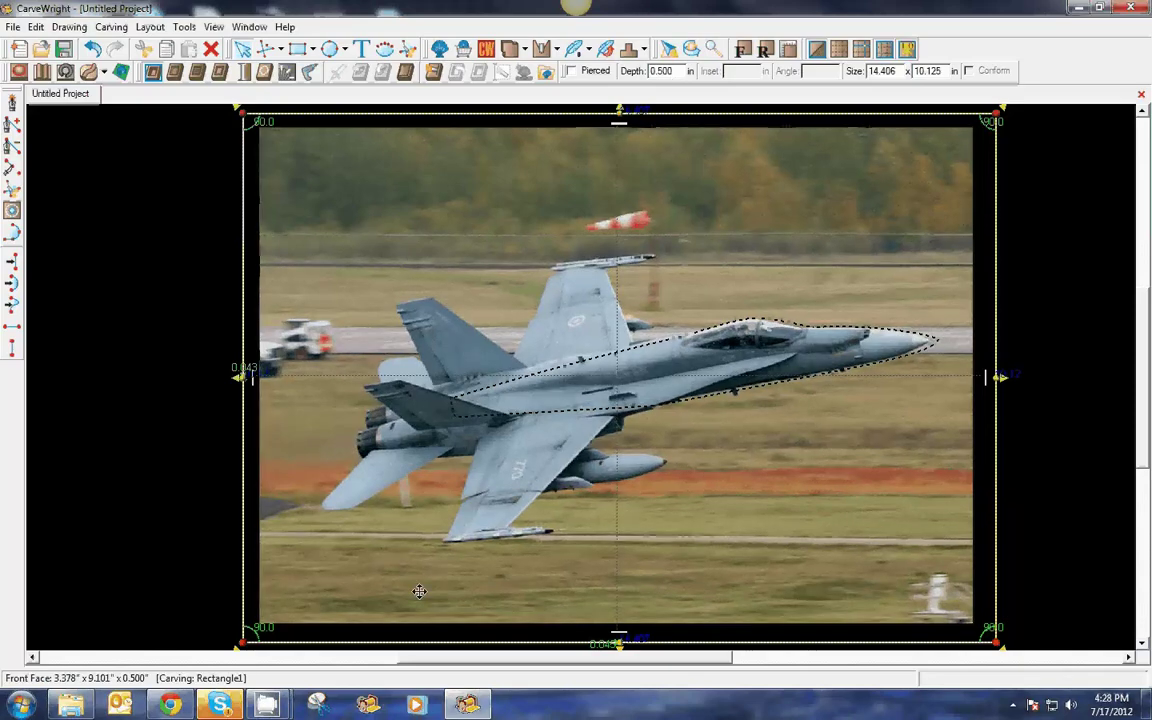
- Inspect the recessed background and the fuselage outline from tilted angles, and return to the square board view
middle_click_drag(405, 541, 459, 481)
left_click_drag(459, 481, 330, 545)
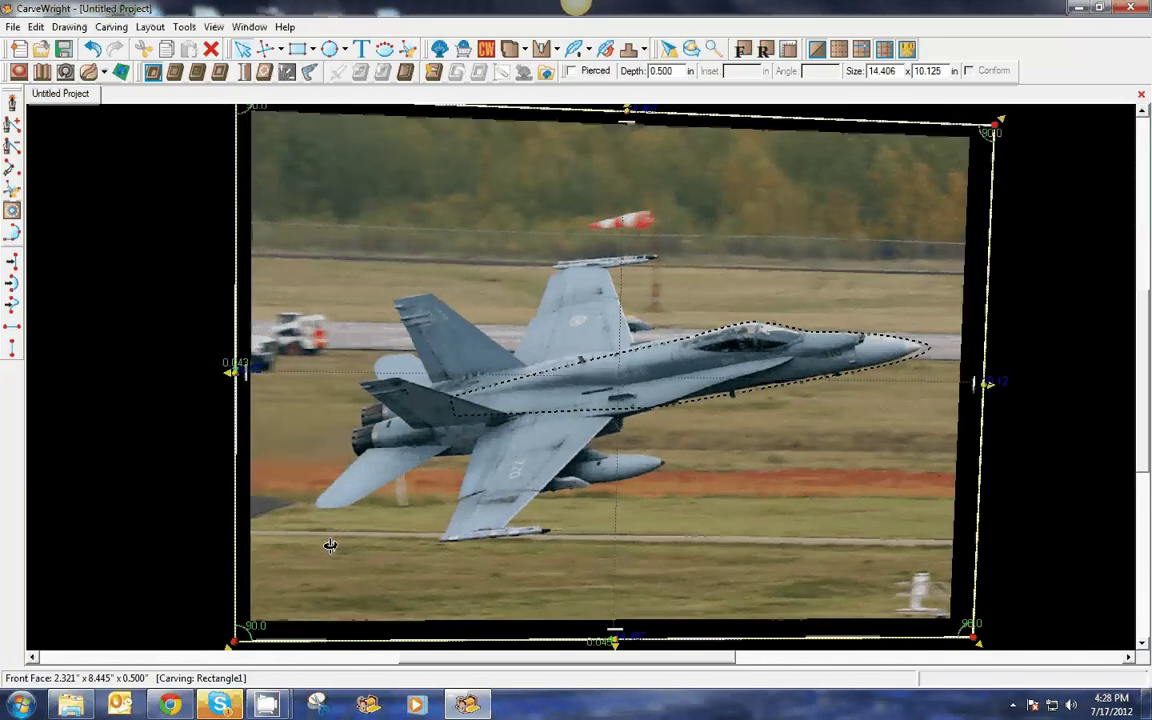
middle_click_drag(330, 545, 334, 544)
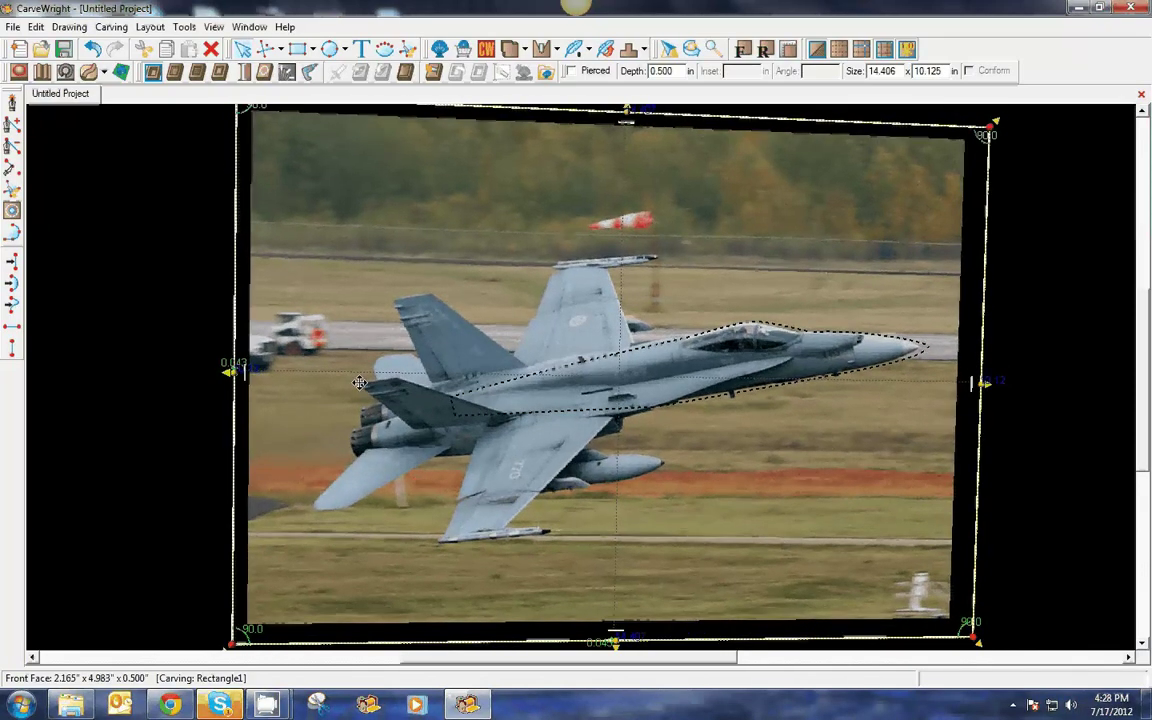
left_click_drag(359, 383, 719, 467)
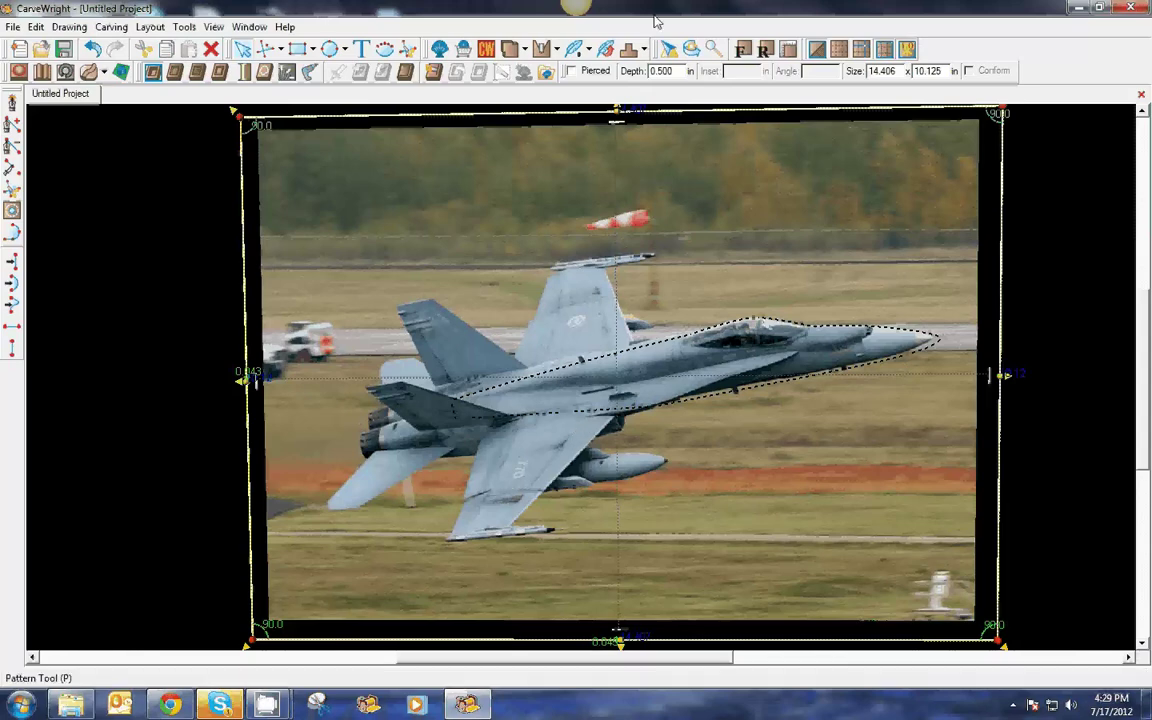
left_click(598, 291)
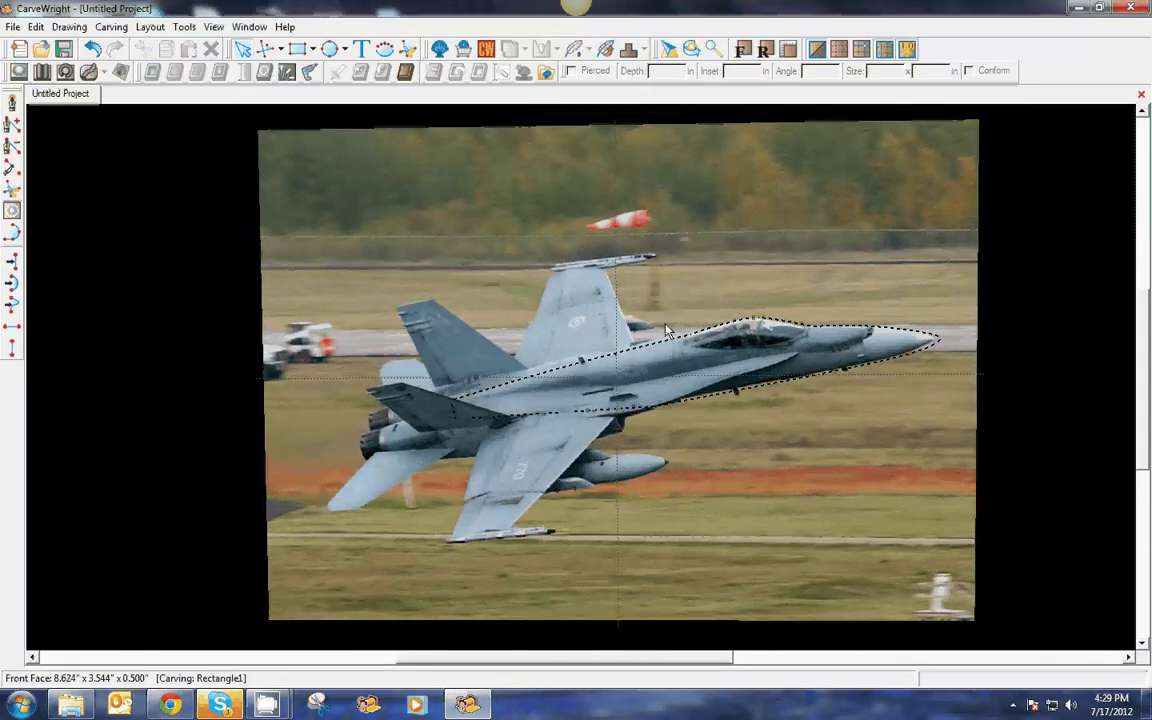
middle_click_drag(598, 291, 637, 302)
left_click(788, 49)
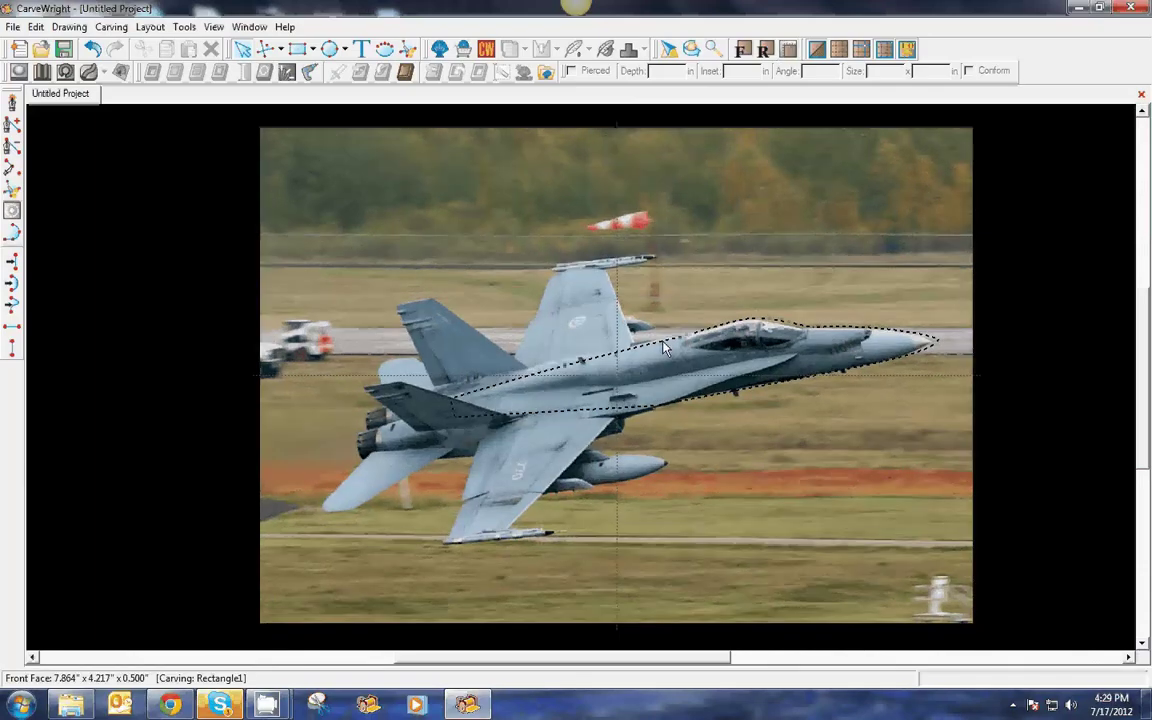
- Turn off the perspective view of the board
scroll(665, 347, "up", 2)
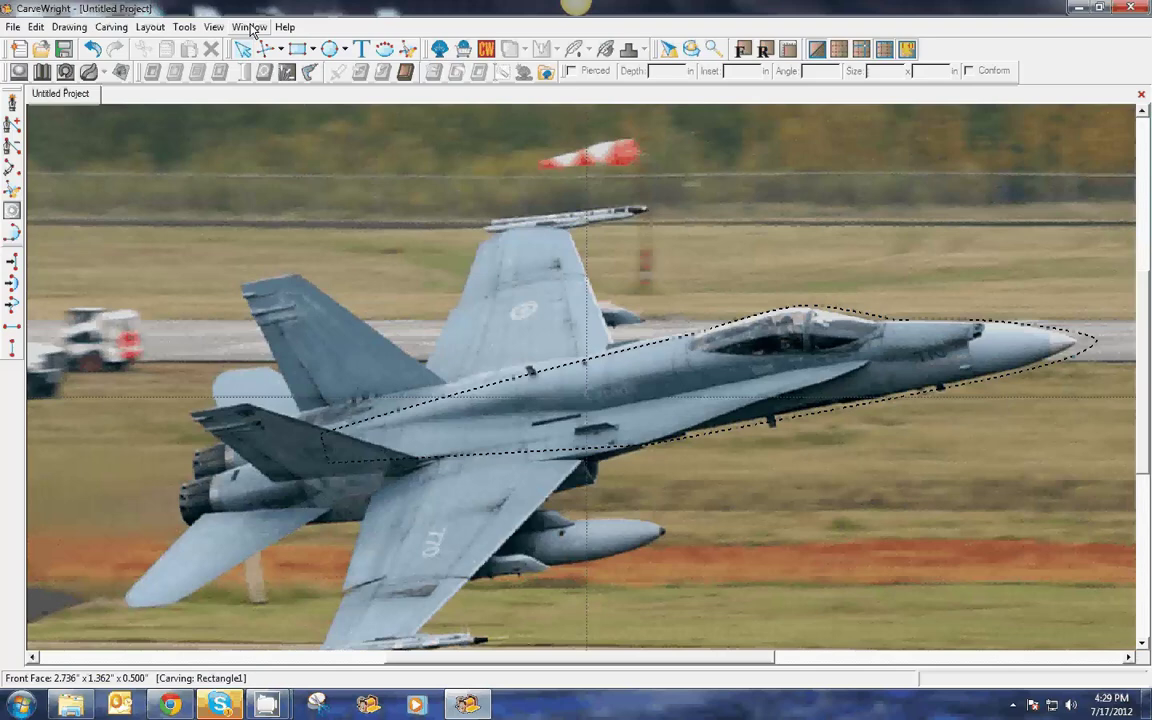
left_click(216, 27)
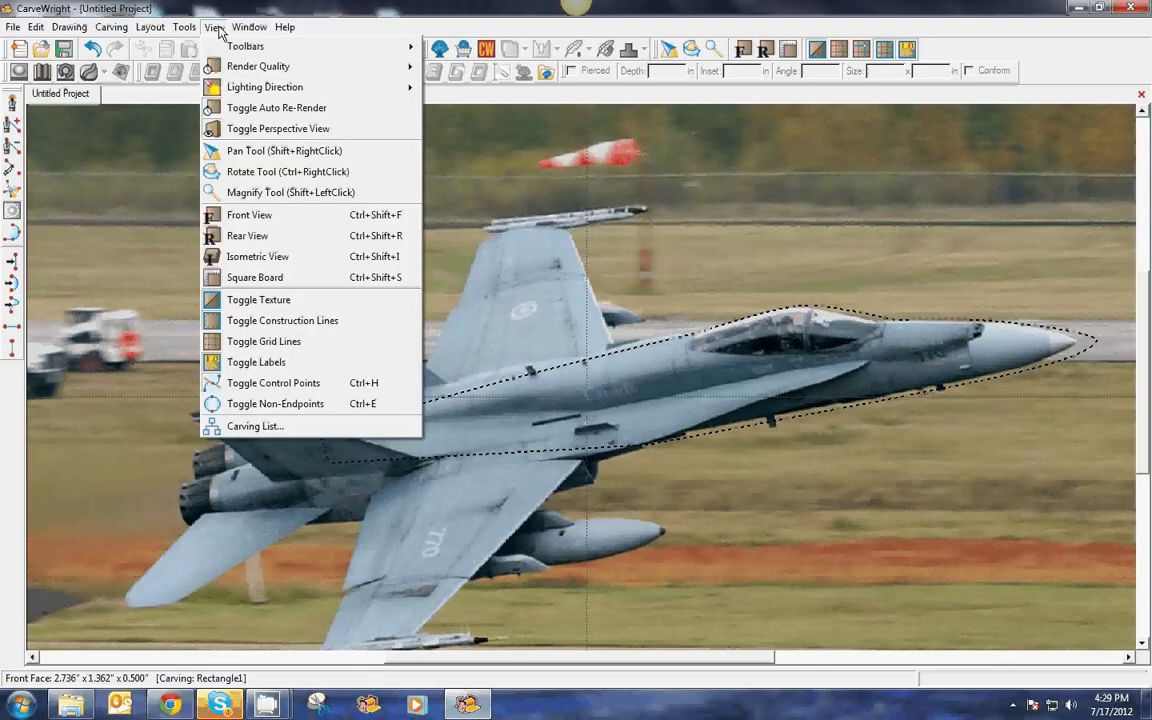
left_click(231, 133)
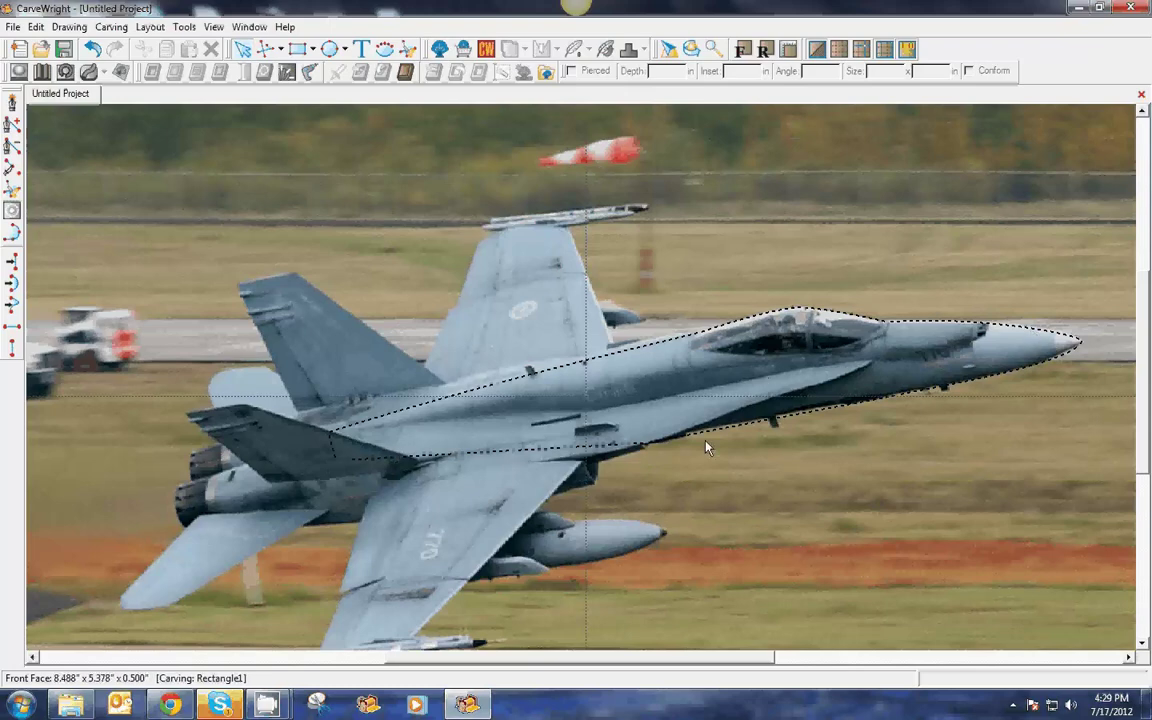
- Nudge the fuselage outline's vertex on the underside near the wing root to fit the photo, and deselect the outline
left_click(654, 441)
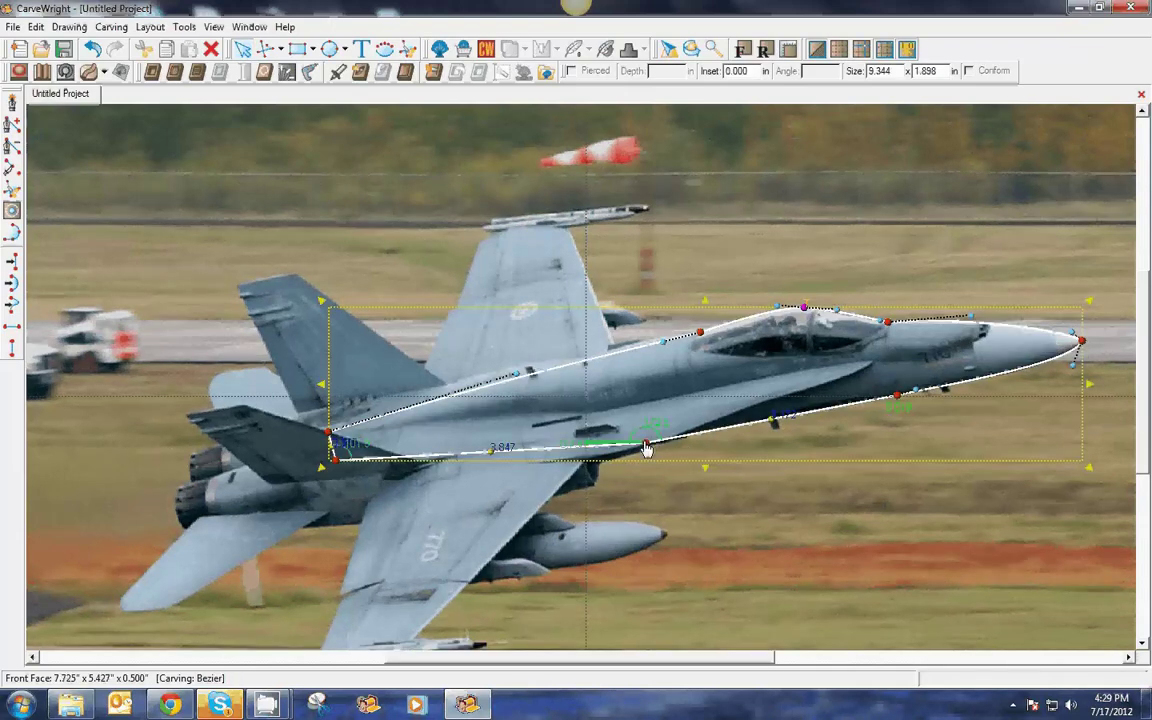
left_click_drag(647, 449, 648, 449)
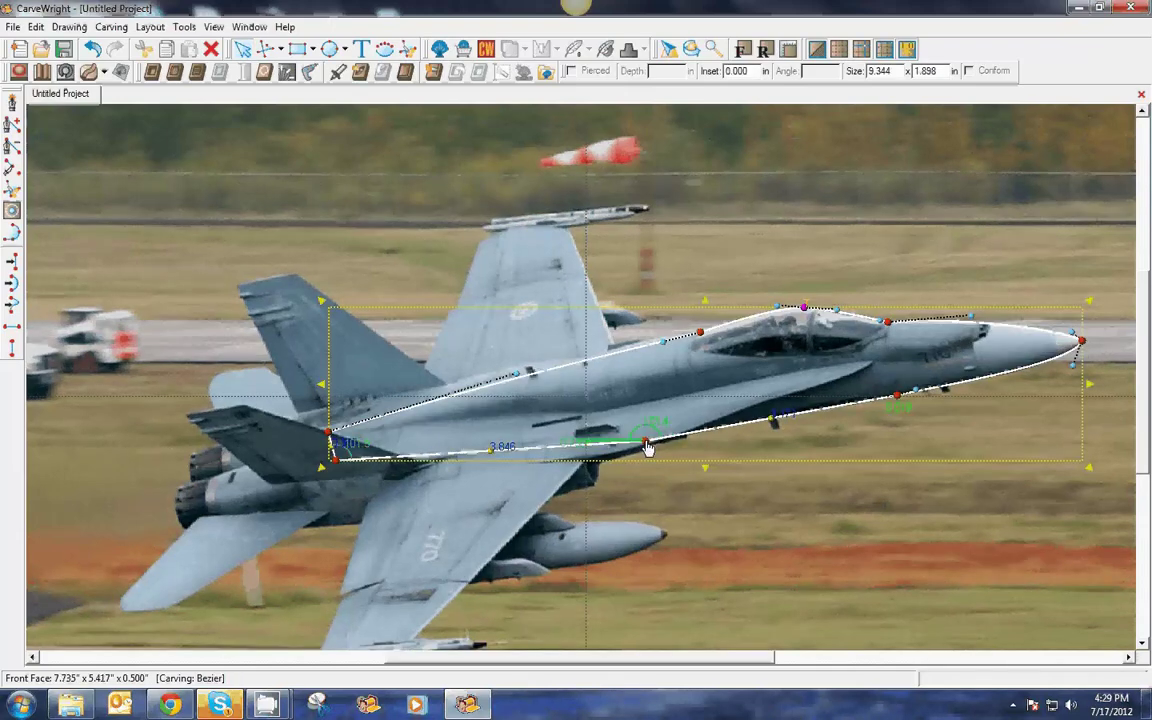
scroll(666, 457, "down", 2)
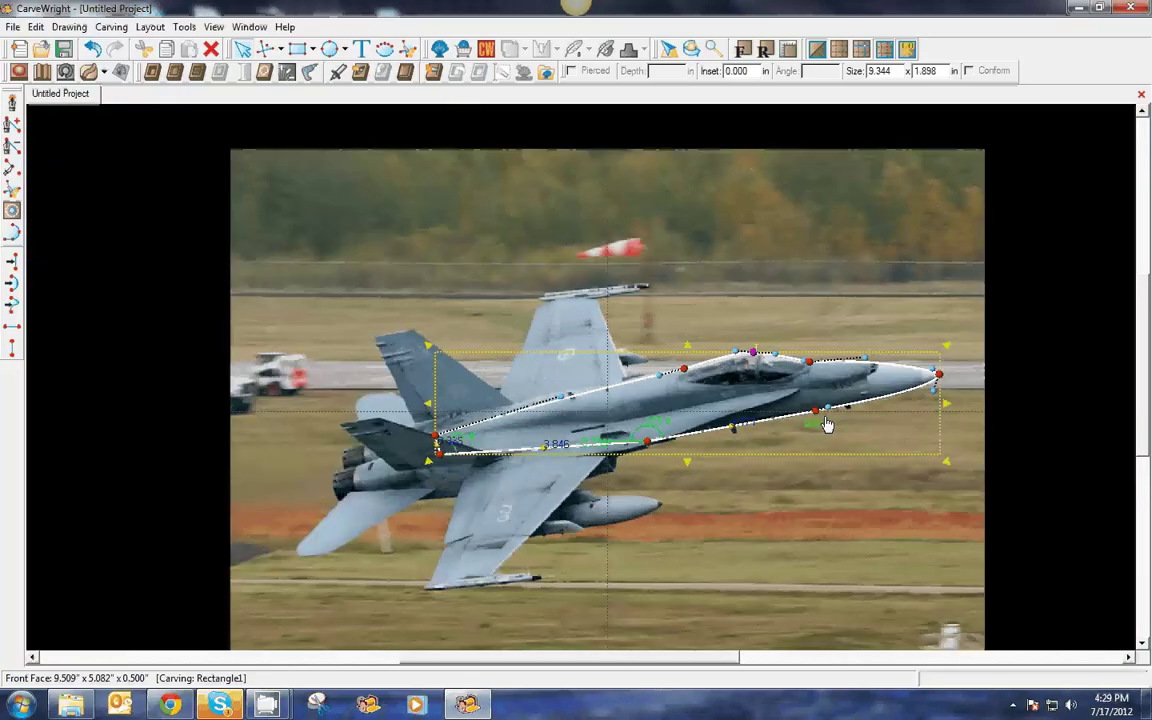
left_click(1034, 420)
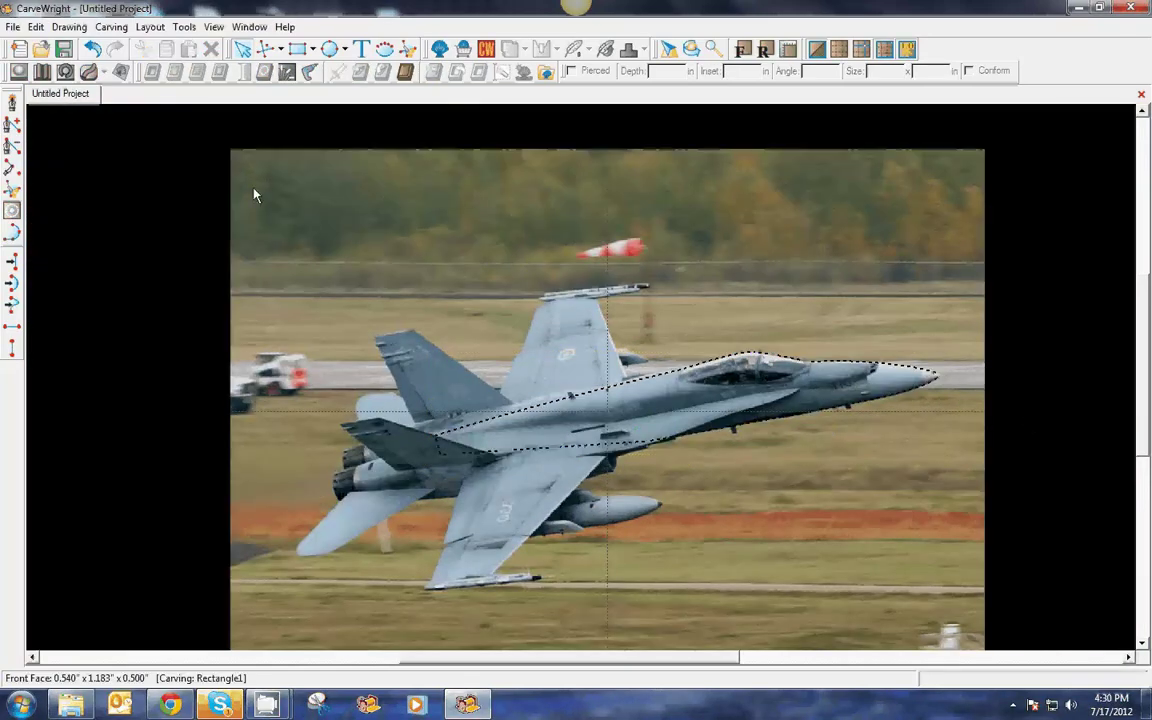
- Start a puff on the fuselage outline with the Curve profile and set its height to .49 in
left_click(255, 190)
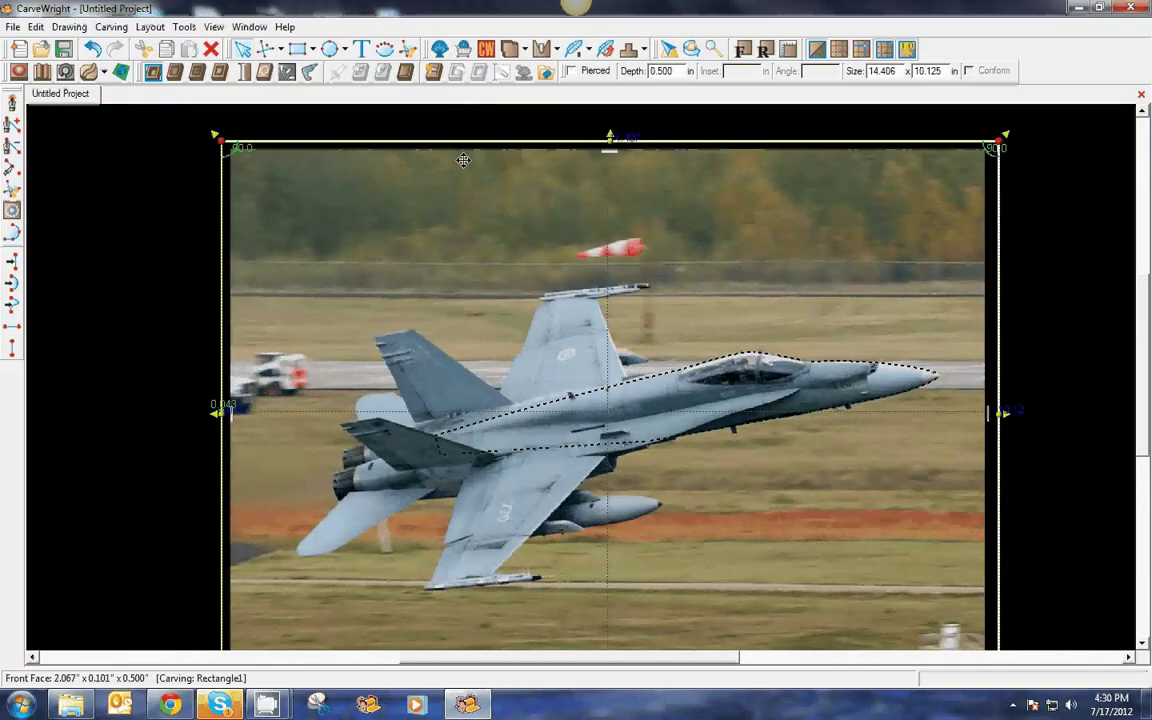
left_click(196, 278)
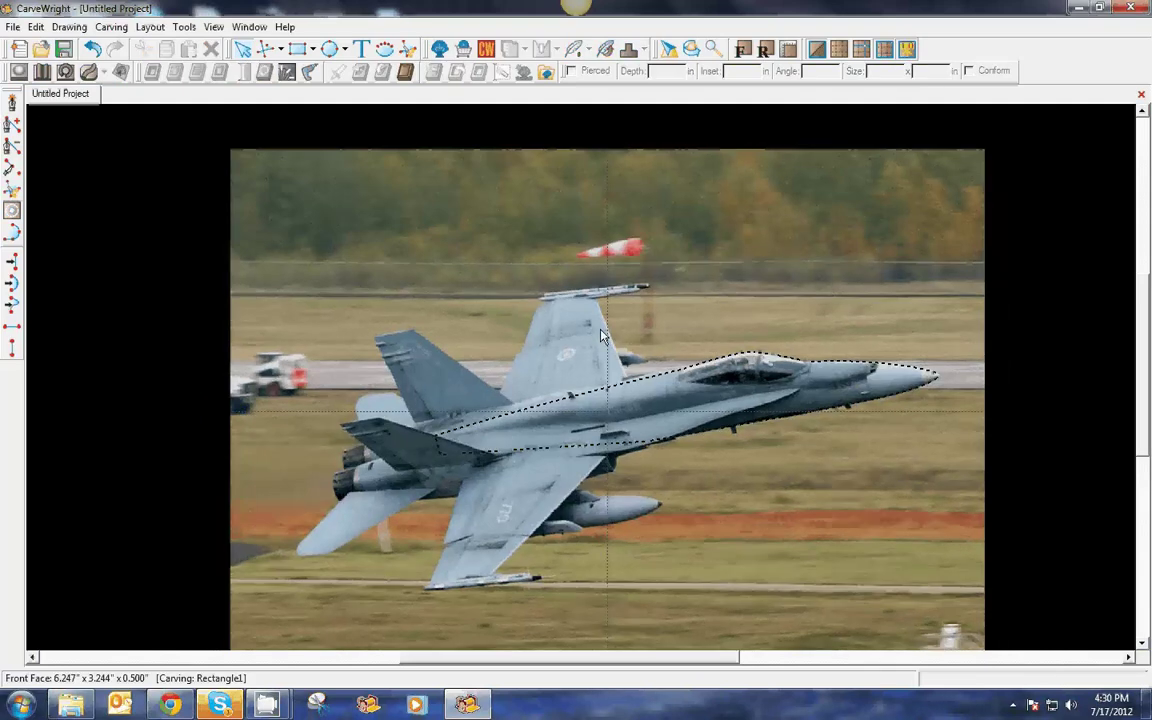
left_click(630, 387)
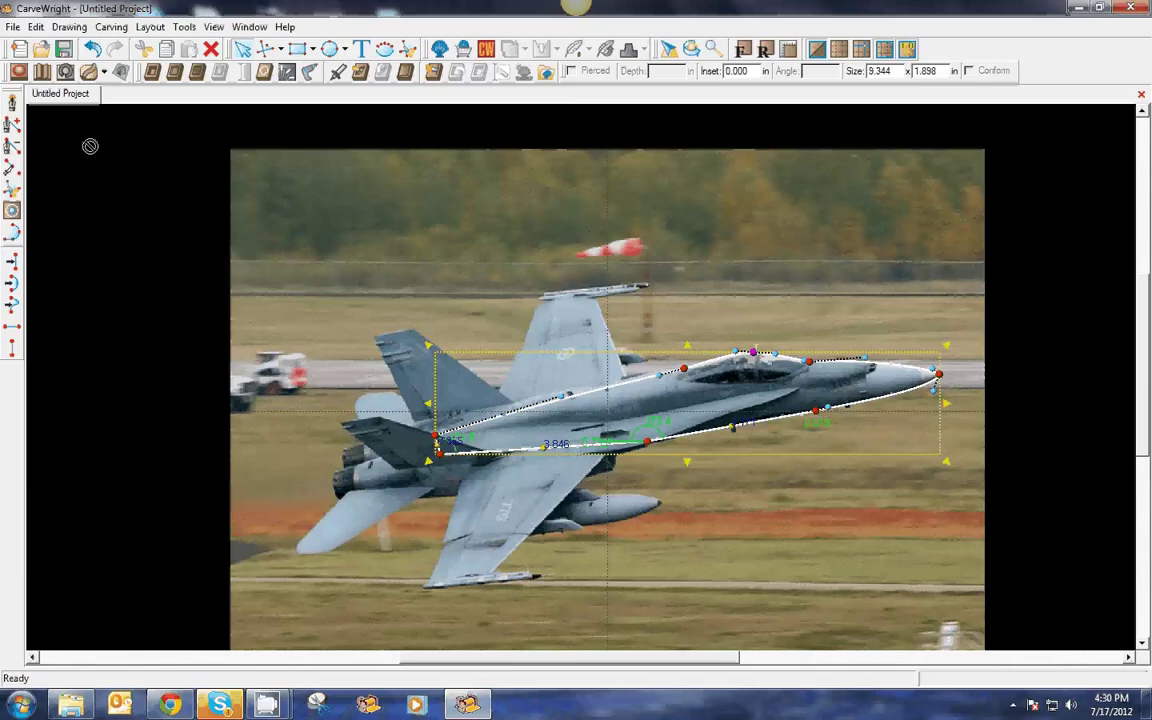
left_click(18, 72)
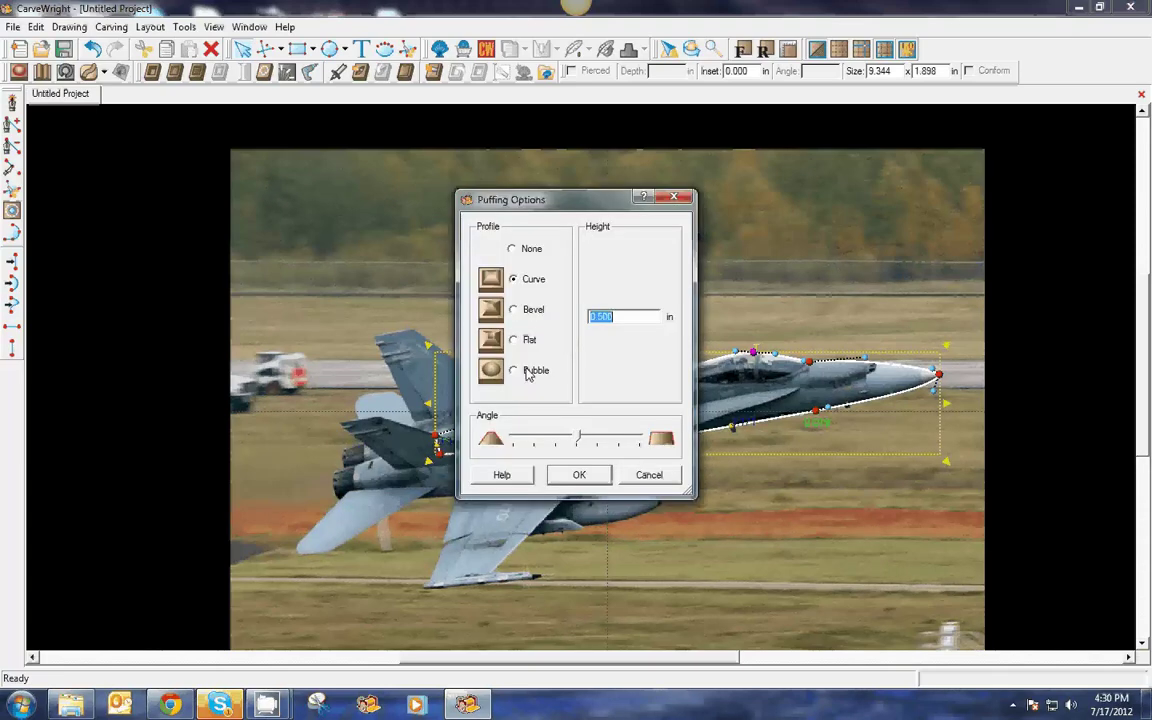
left_click(629, 316)
left_click_drag(600, 317, 644, 318)
key("BackSpace")
type(".49")
- Set the fuselage puff's angle near the steepest end of the scale and apply the puff
left_click_drag(579, 441, 651, 443)
left_click(605, 440)
left_click_drag(605, 440, 507, 442)
left_click_drag(519, 443, 640, 442)
left_click(580, 476)
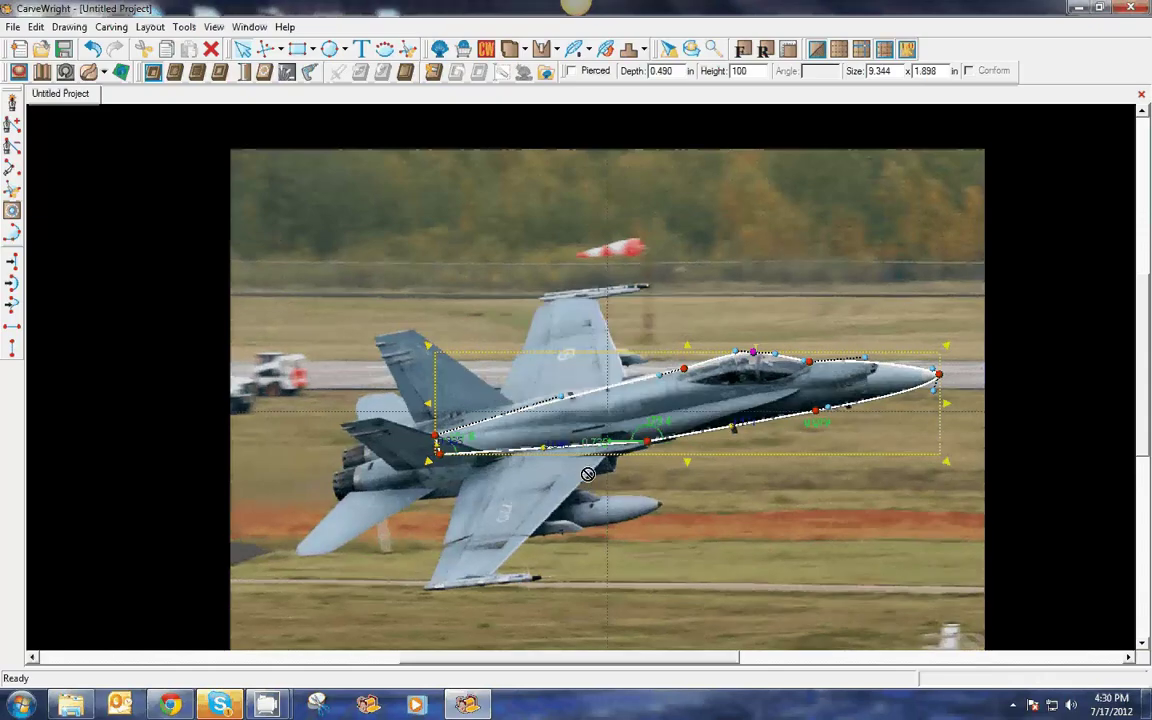
- Examine the puffed fuselage from tilted angles and without the photo texture, and return to the textured square view
middle_click_drag(514, 470, 561, 407)
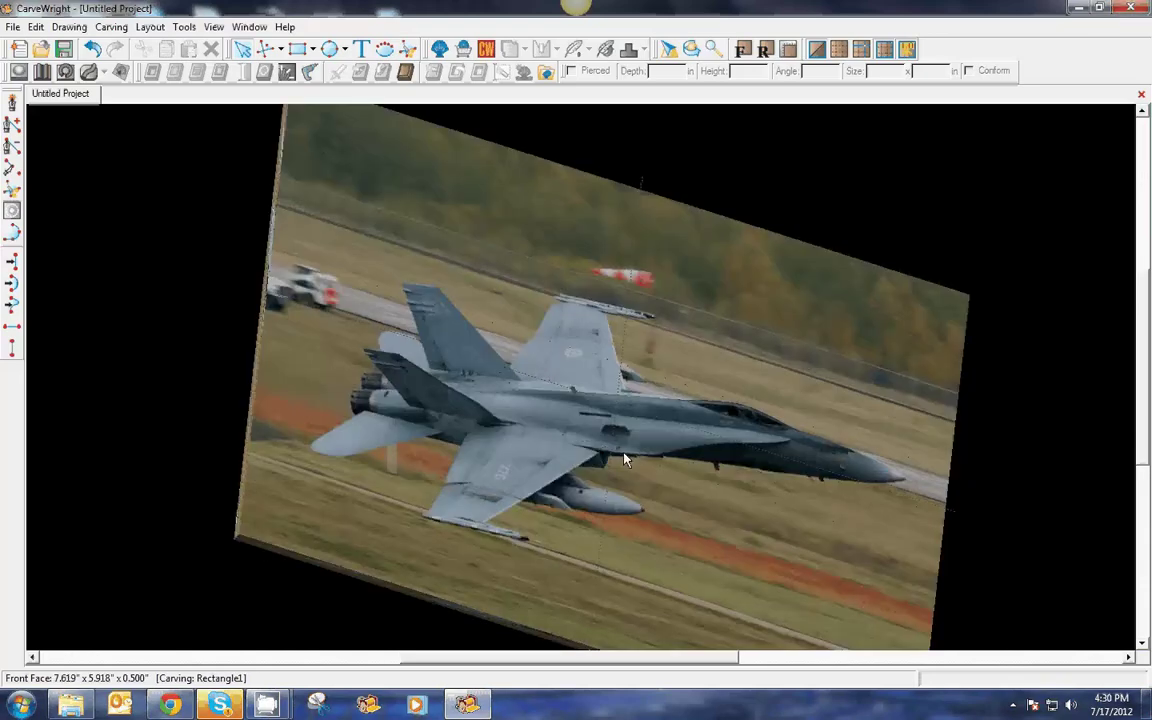
middle_click_drag(535, 510, 570, 392)
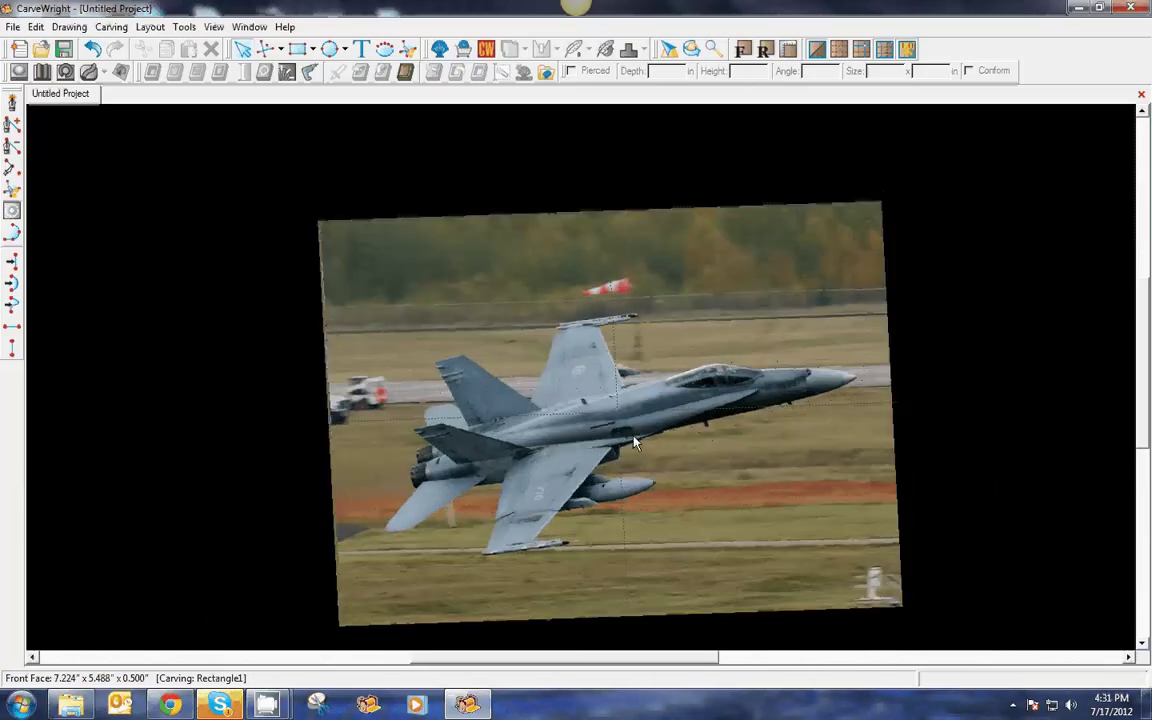
scroll(570, 392, "up", 2)
middle_click_drag(669, 444, 577, 479)
left_click(816, 49)
middle_click_drag(866, 500, 932, 478)
left_click(788, 50)
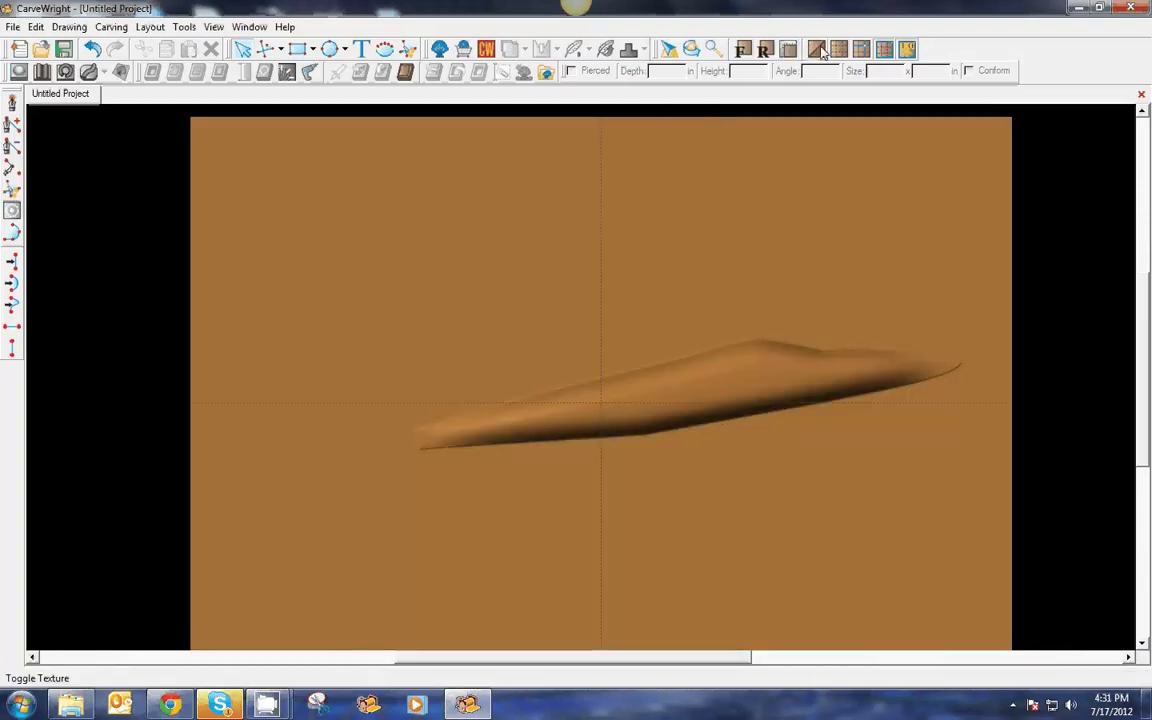
left_click(819, 52)
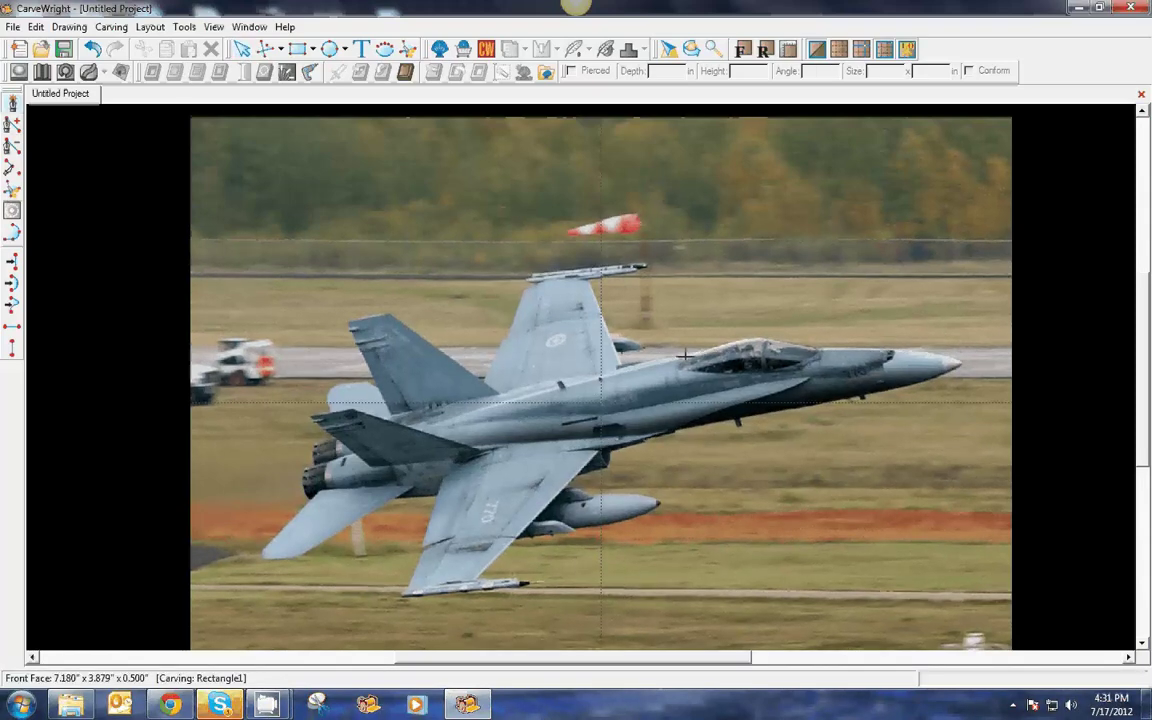
- Begin a Bezier outline of the lower fuselage from below the canopy's front, following the underside back to the near wing's root
left_click(806, 377)
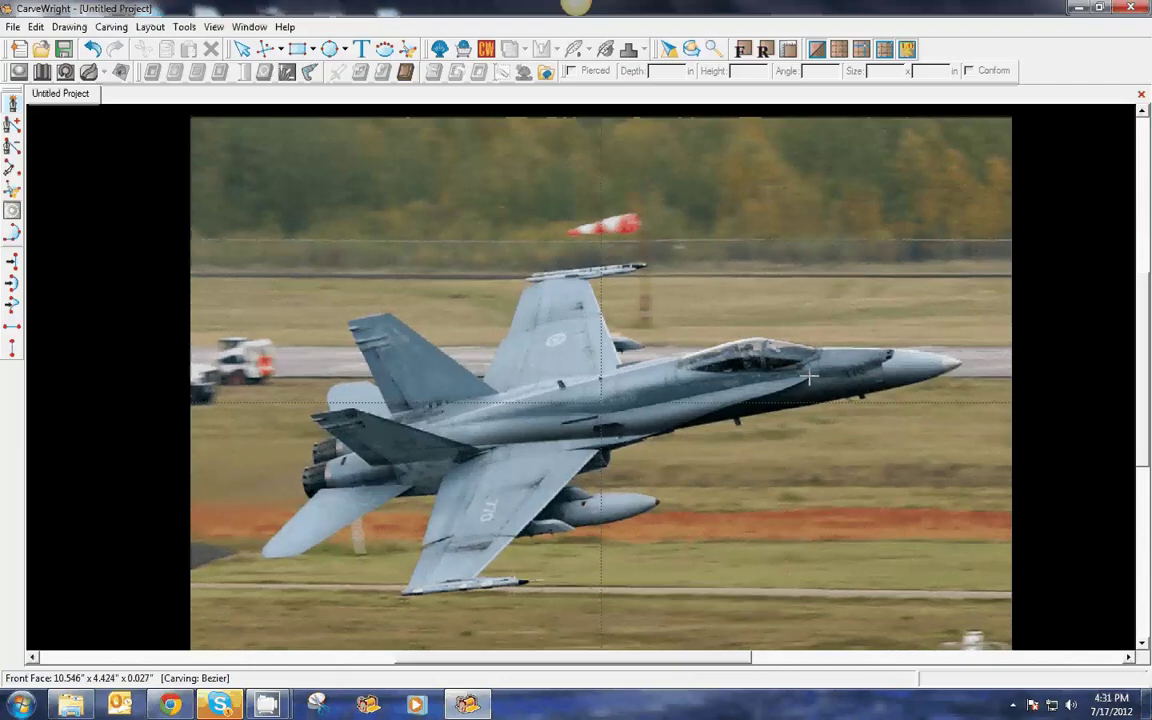
left_click(743, 404)
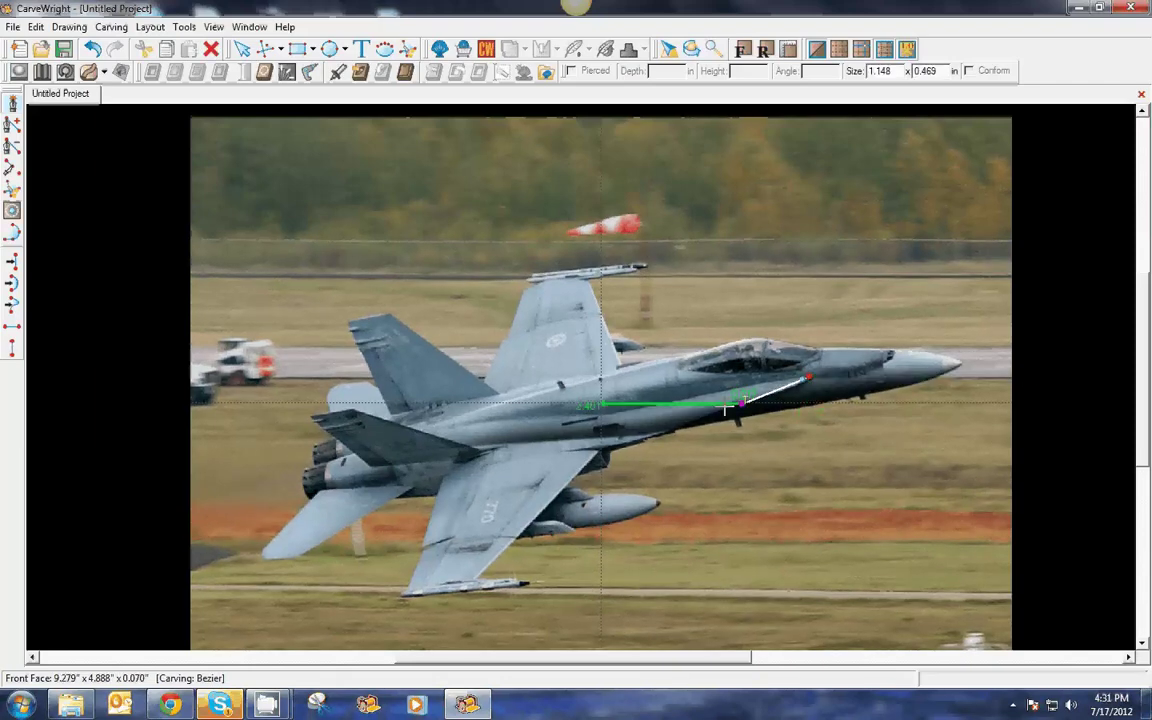
left_click_drag(726, 408, 686, 421)
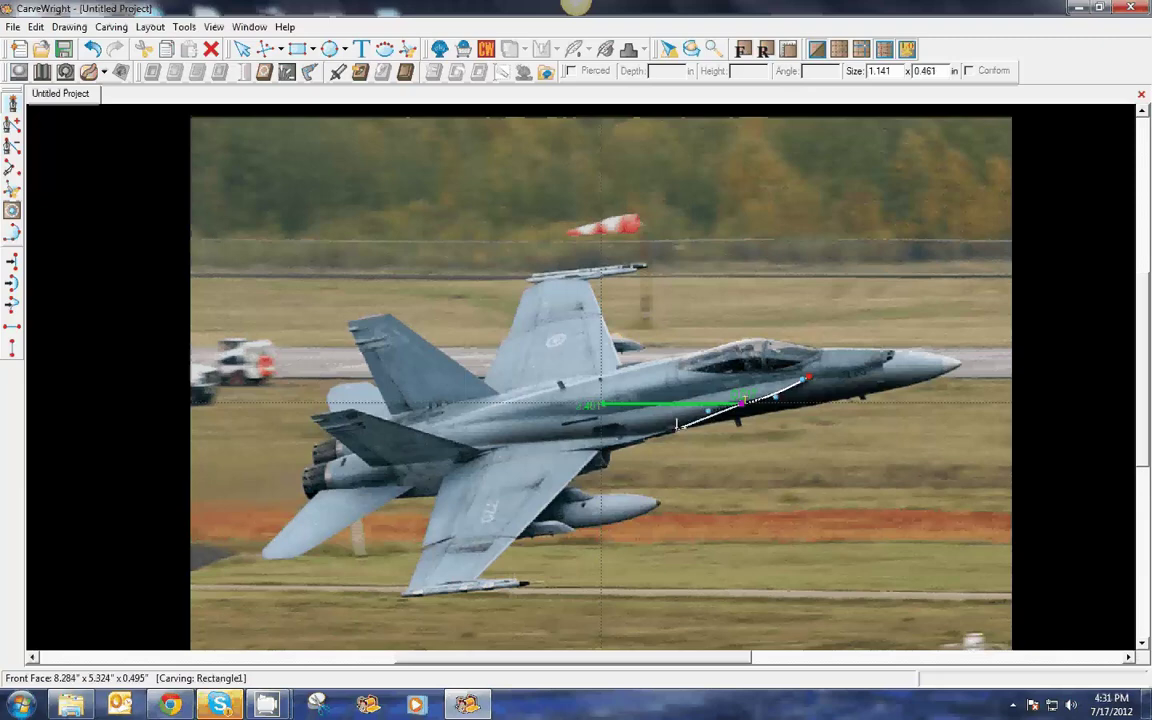
left_click(678, 426)
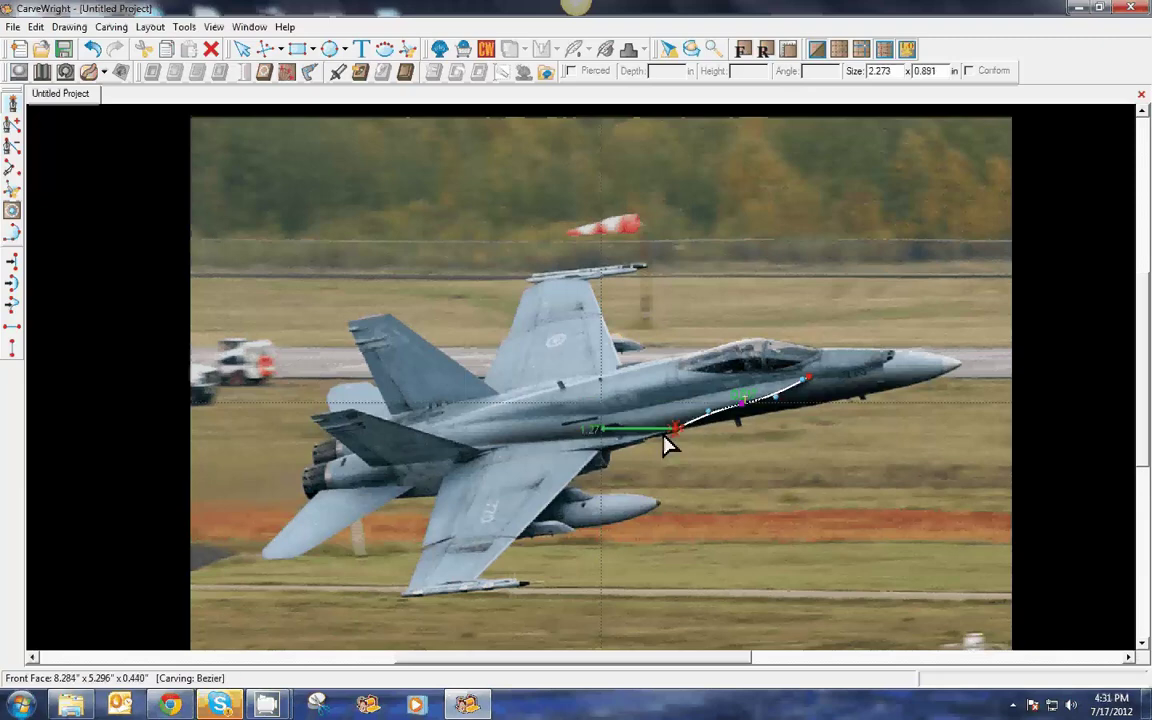
left_click(597, 448)
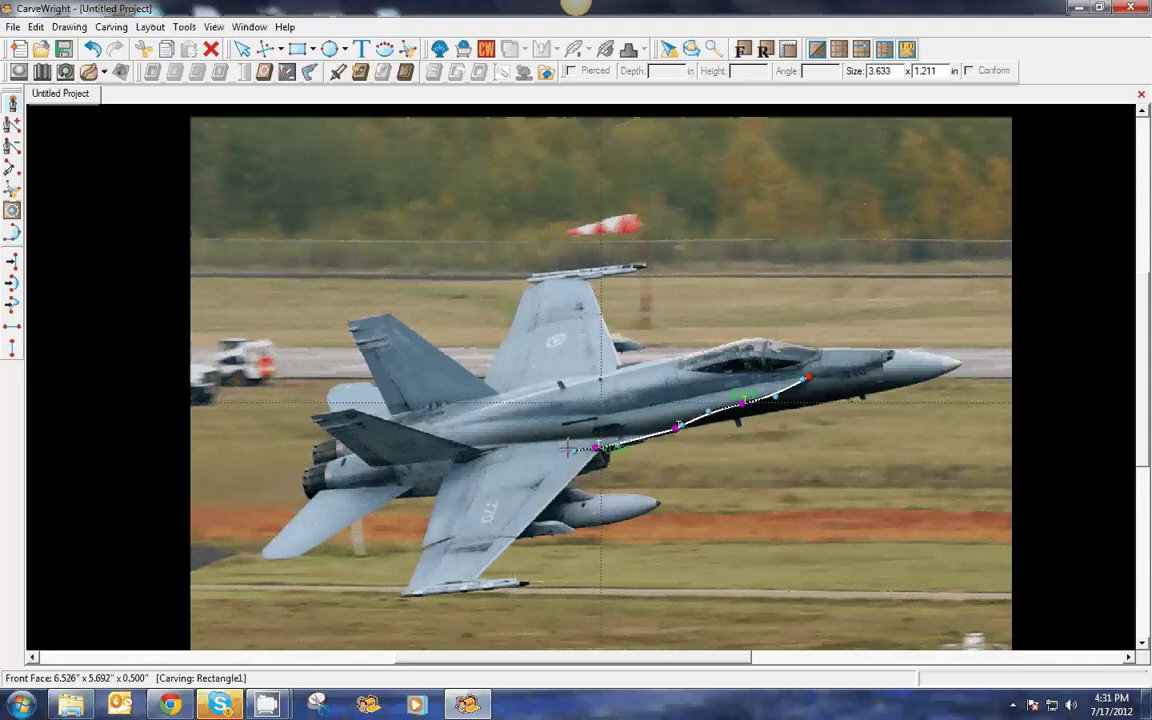
- Continue the lower fuselage outline across the near wing and along the engine's underside to the exhaust nozzle
left_click(465, 478)
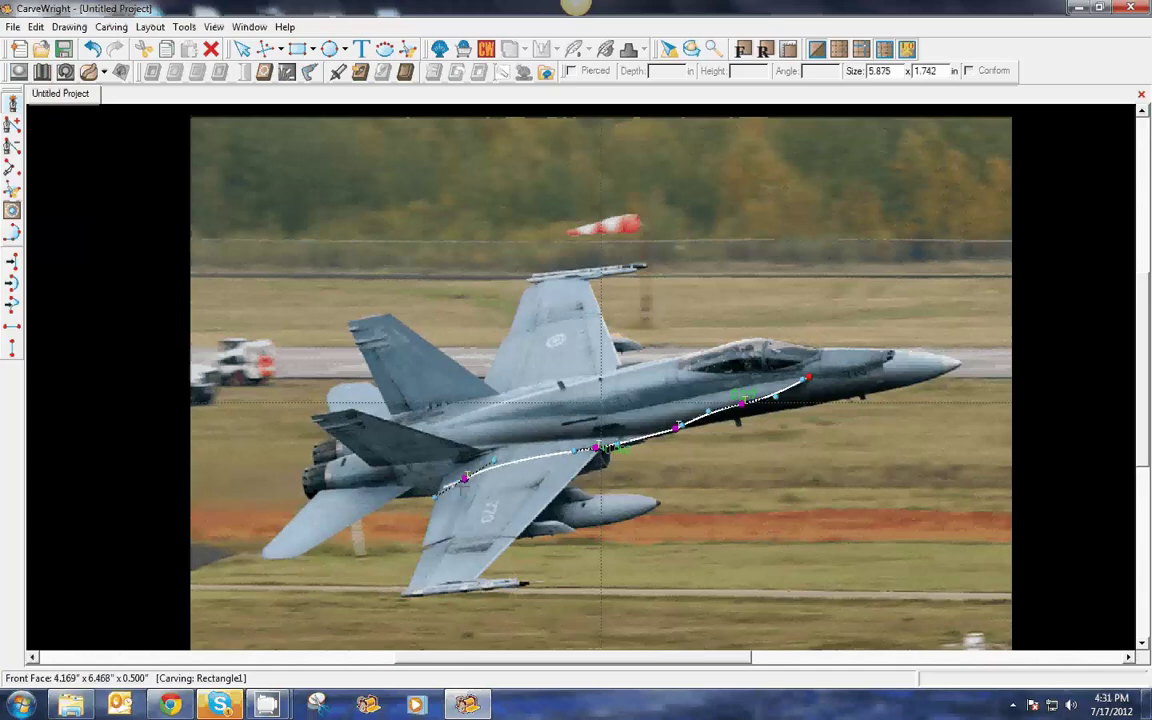
left_click(464, 479)
left_click(444, 496)
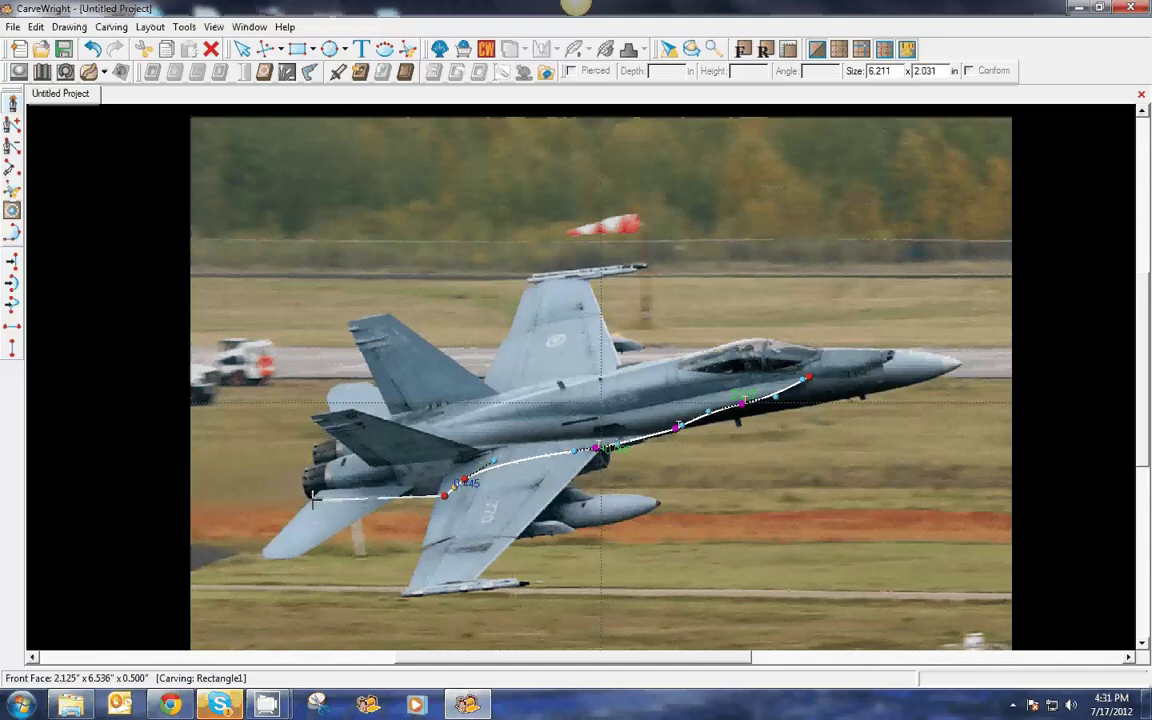
left_click(312, 499)
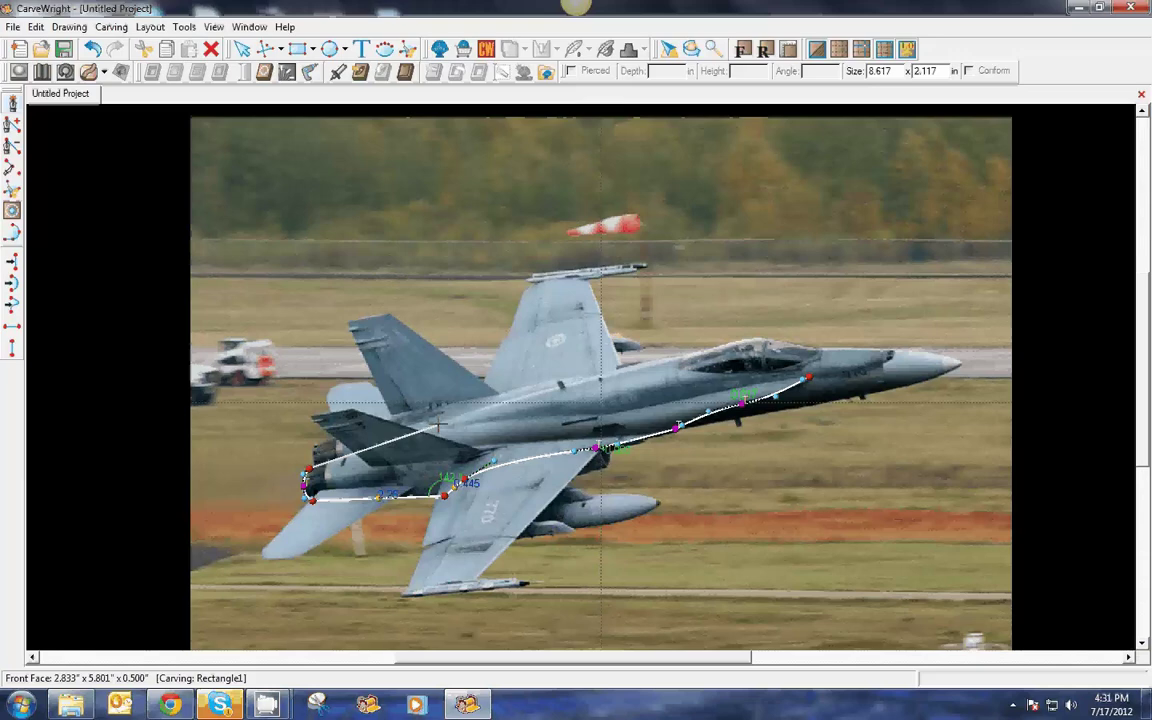
- Trace the lower fuselage's upper edge from the nozzle past the tail fin and forward, closing the outline at its starting point
left_click(438, 424)
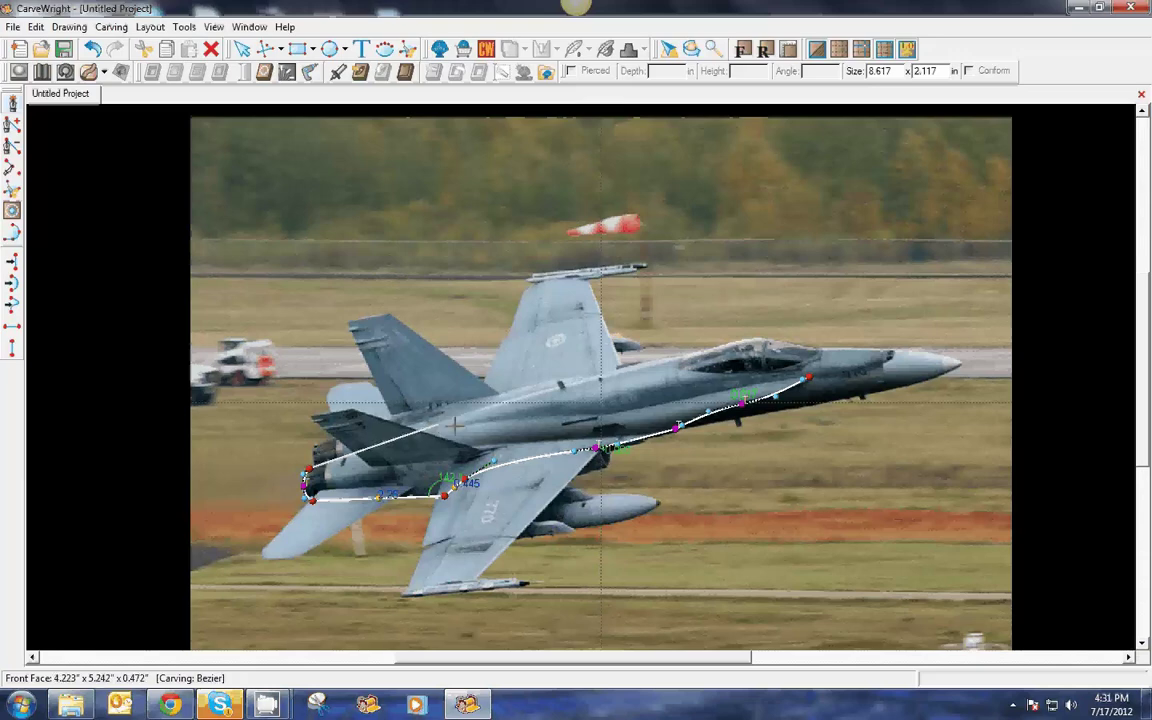
left_click(521, 412)
left_click_drag(549, 415, 554, 412)
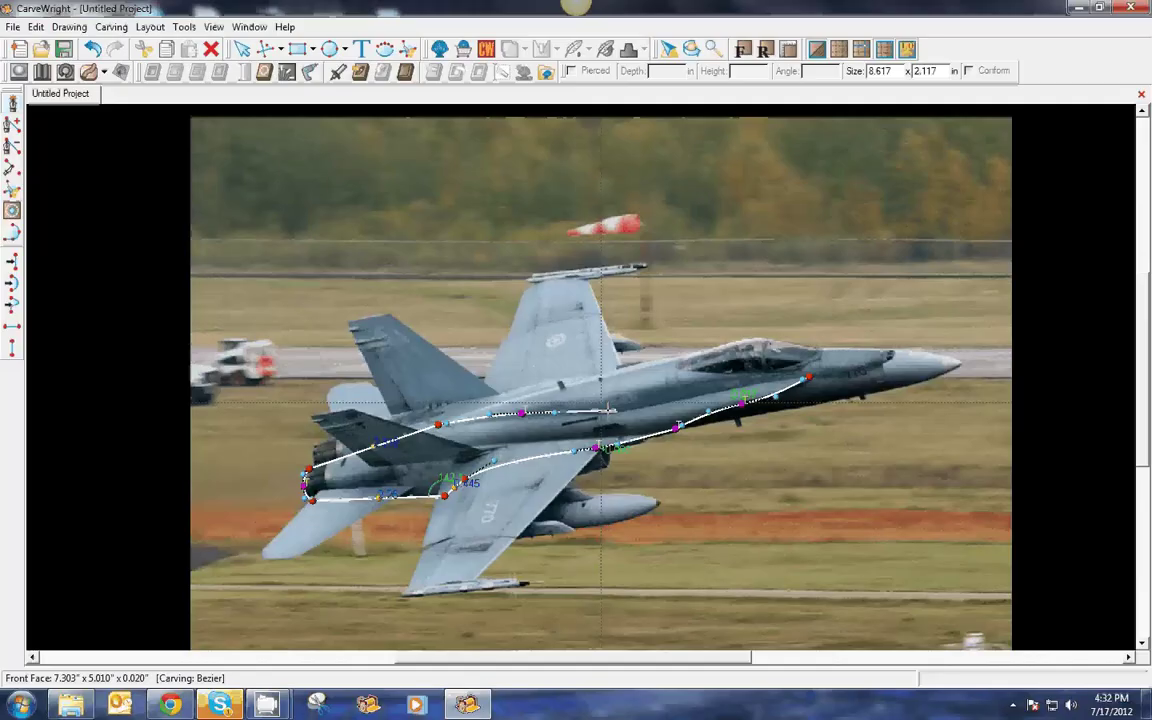
left_click(608, 412)
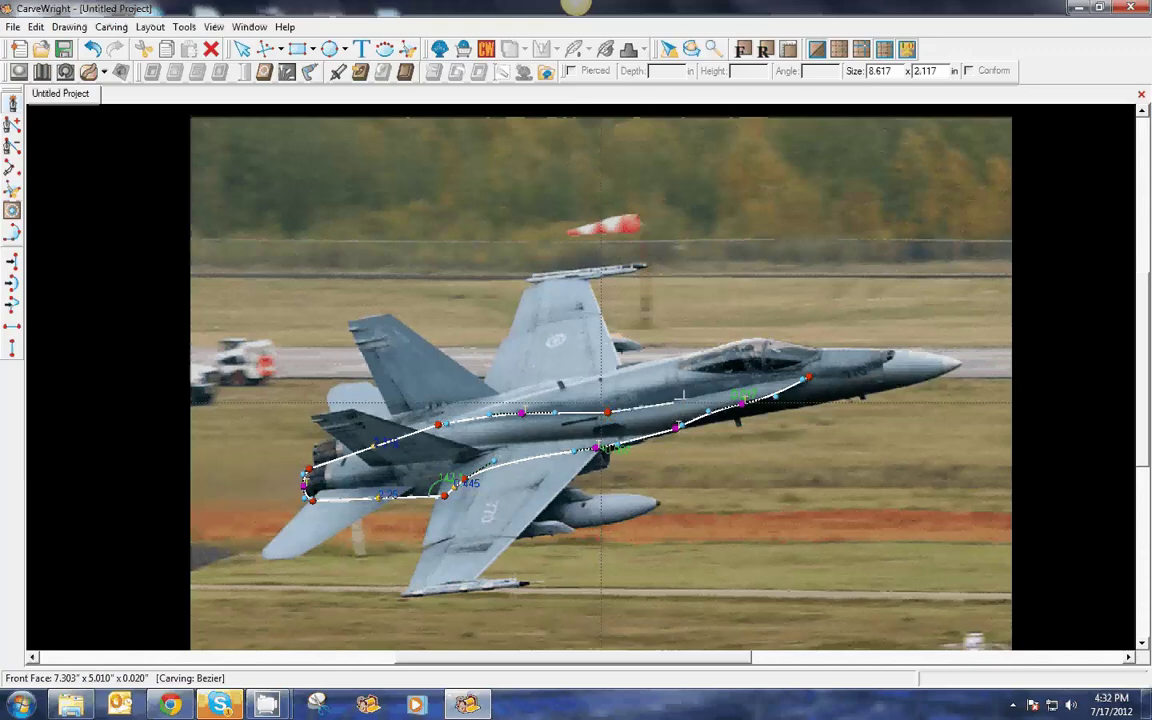
left_click(682, 396)
left_click(810, 377)
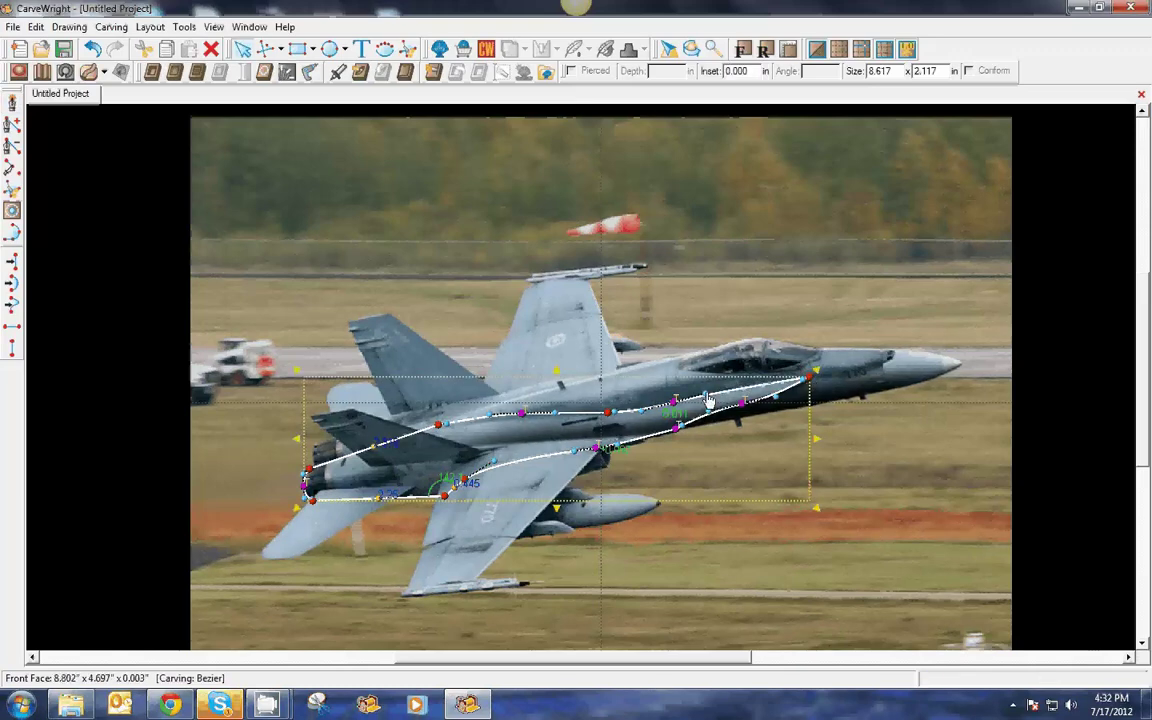
- Fit the lower fuselage outline's upper edge to the photo by adjusting its forward curve handle and the vertex near the tail fin
mouse_move(708, 400)
left_mouse_down()
mouse_move(667, 402)
mouse_move(714, 397)
left_mouse_up()
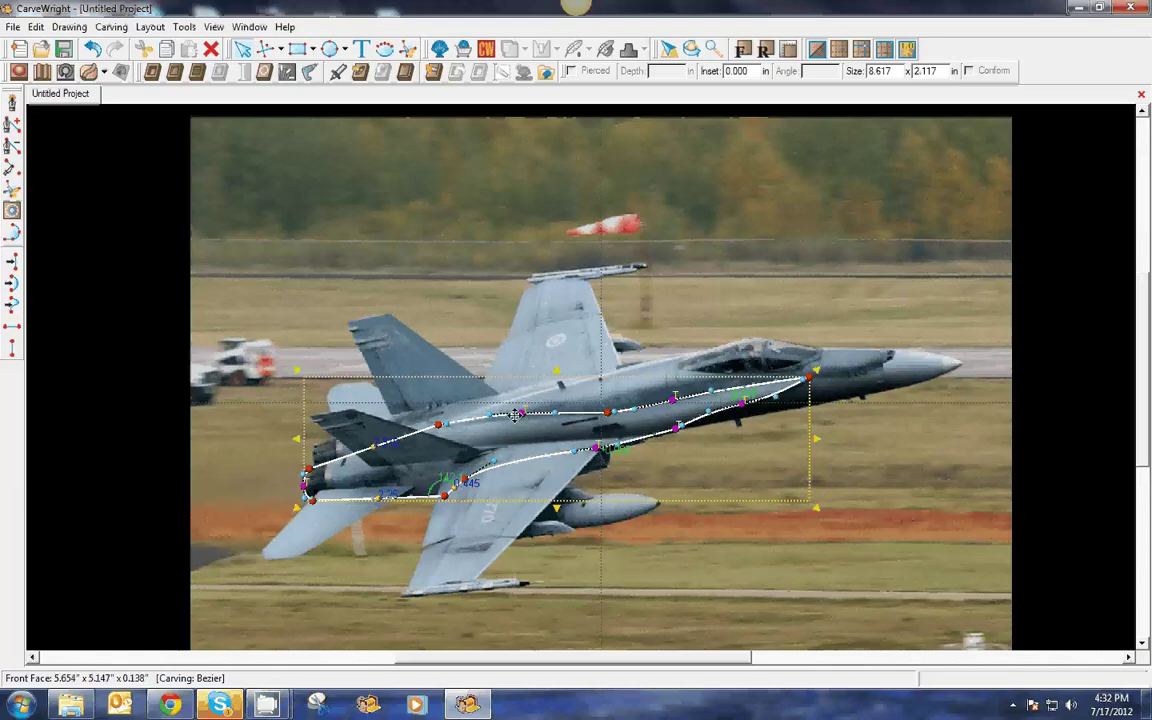
left_click_drag(438, 432, 434, 438)
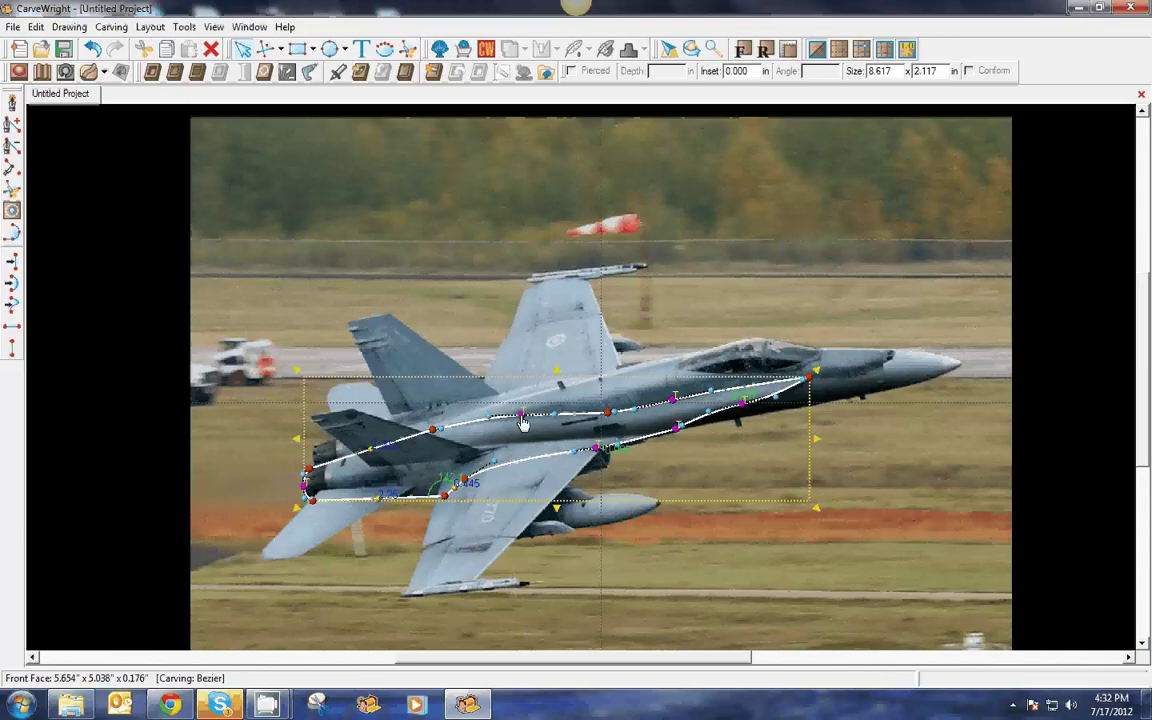
scroll(524, 424, "up", 1)
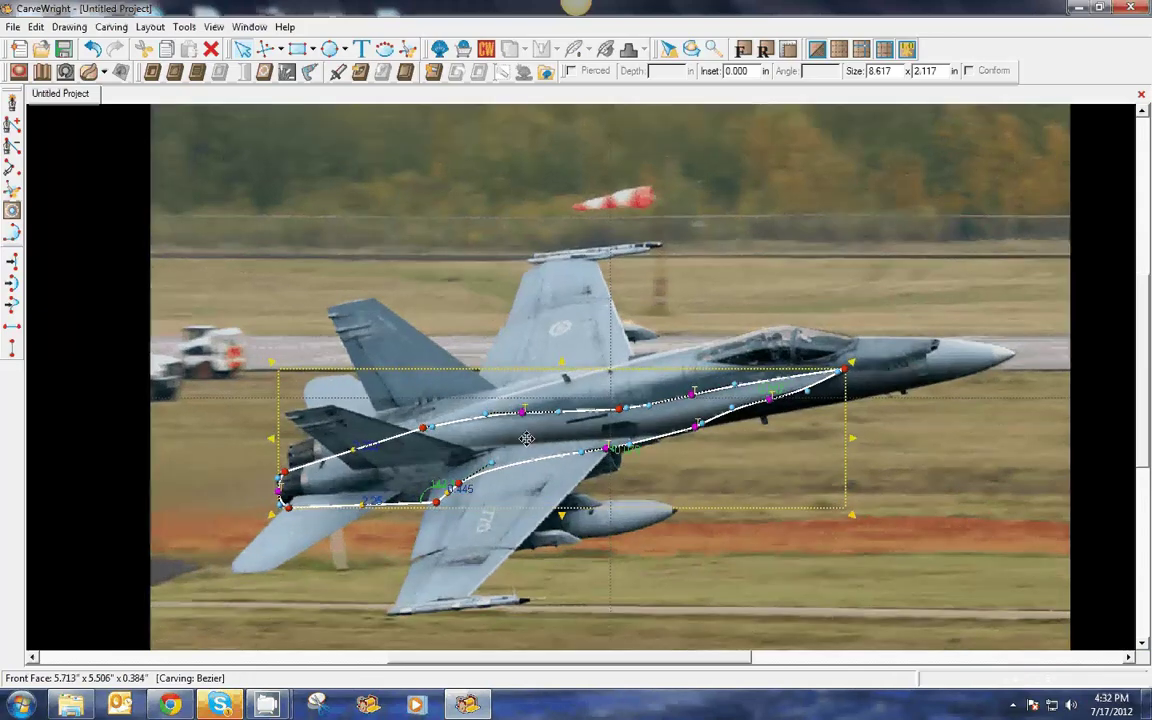
scroll(526, 438, "up", 1)
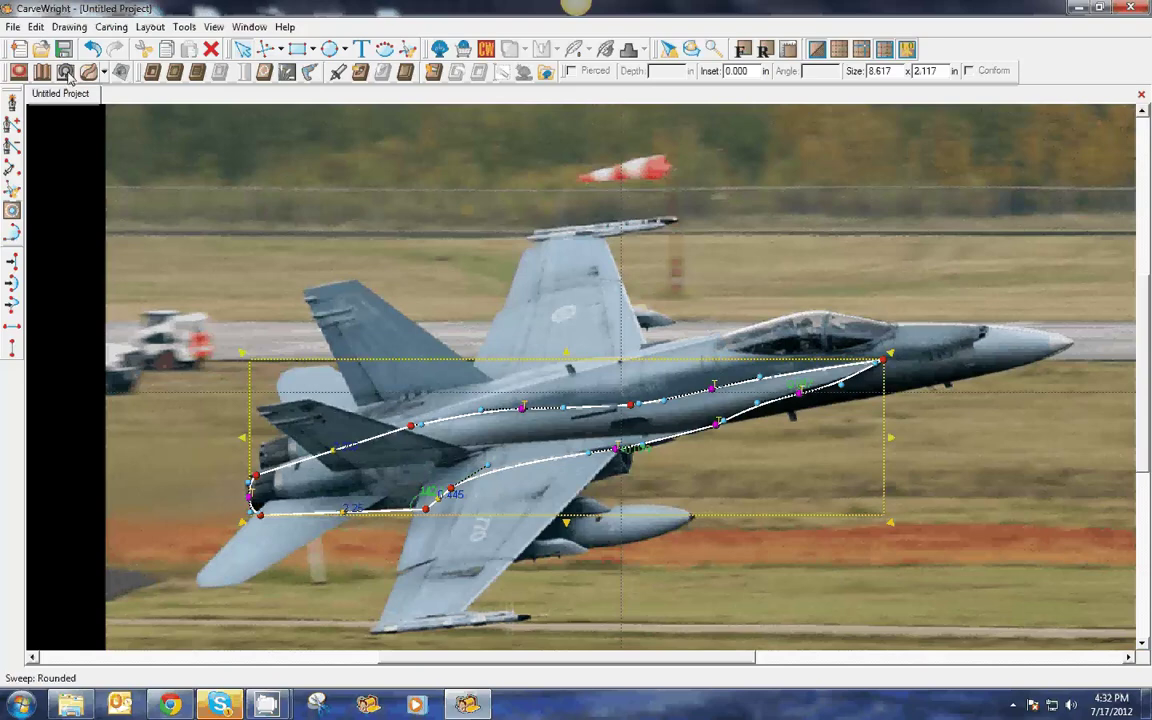
- Puff the lower fuselage outline with the Curve profile, a 0.500 in height and the shallowest angle
left_click(18, 72)
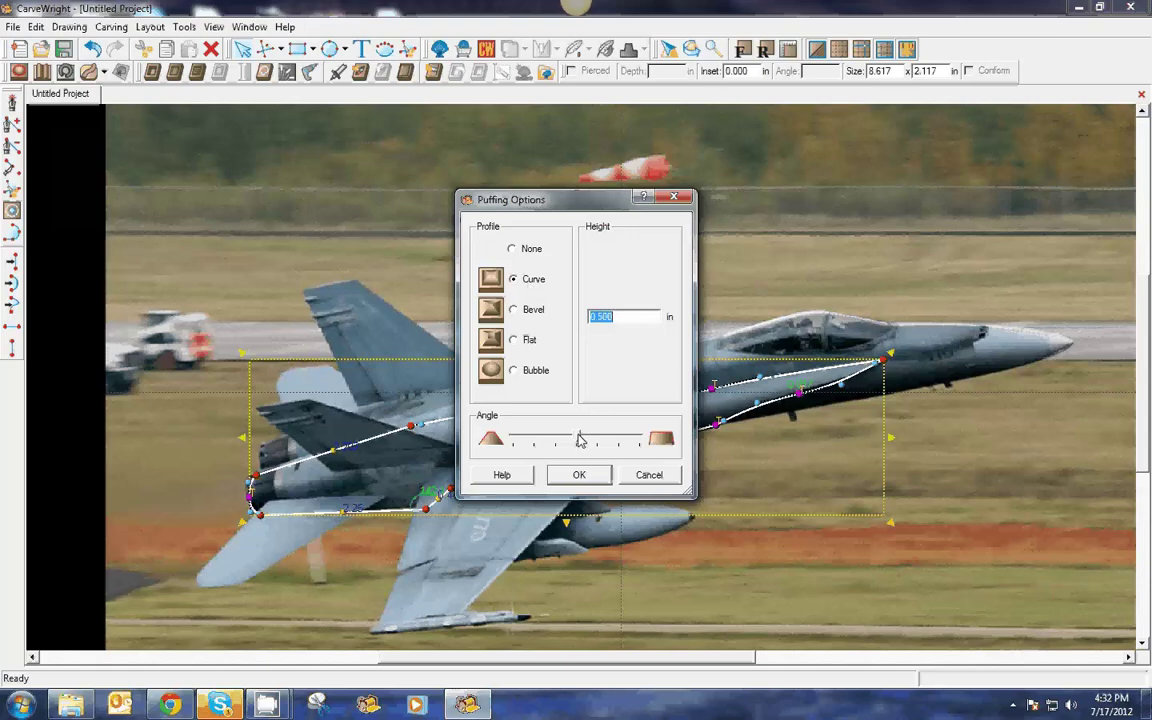
left_click_drag(580, 441, 514, 452)
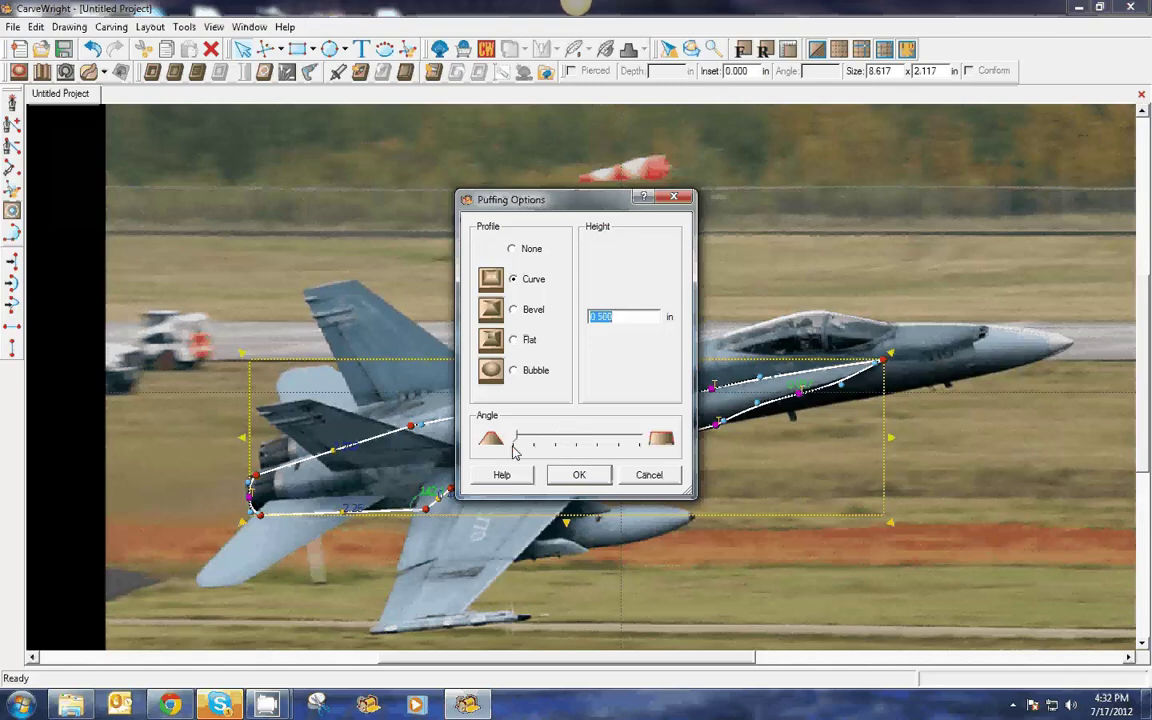
left_click(580, 475)
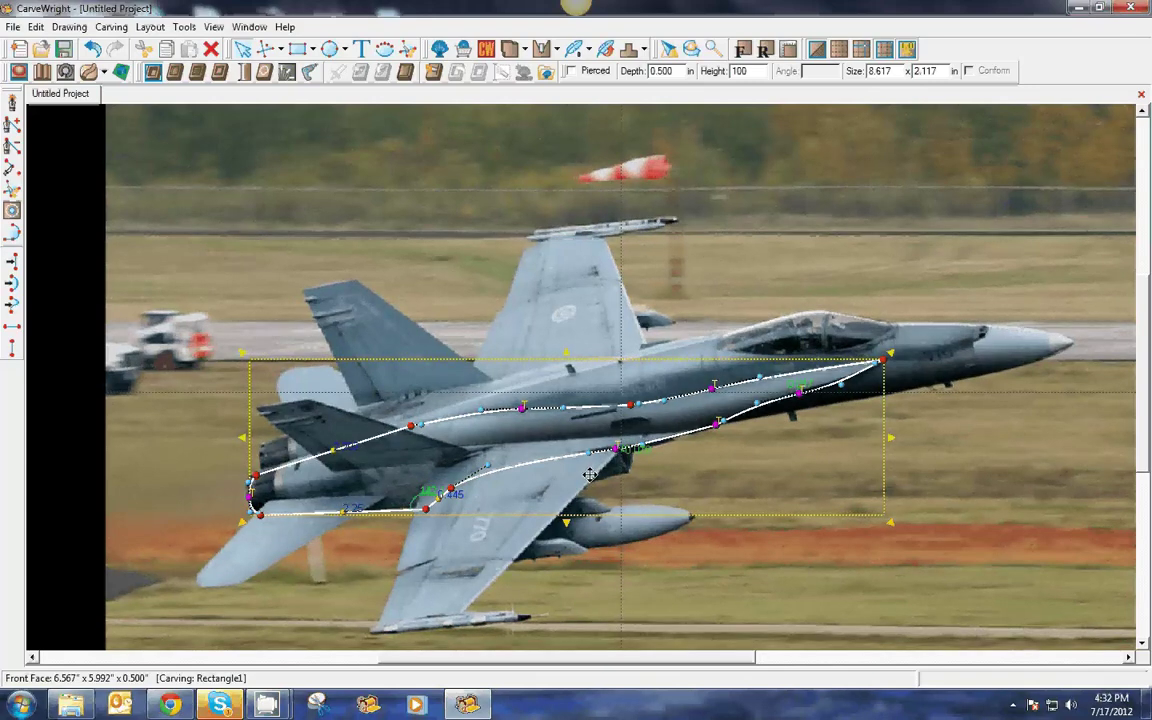
- Hide the photo texture, set the lower fuselage puff's angle to about a third of the scale, and deselect the outline
left_click(817, 49)
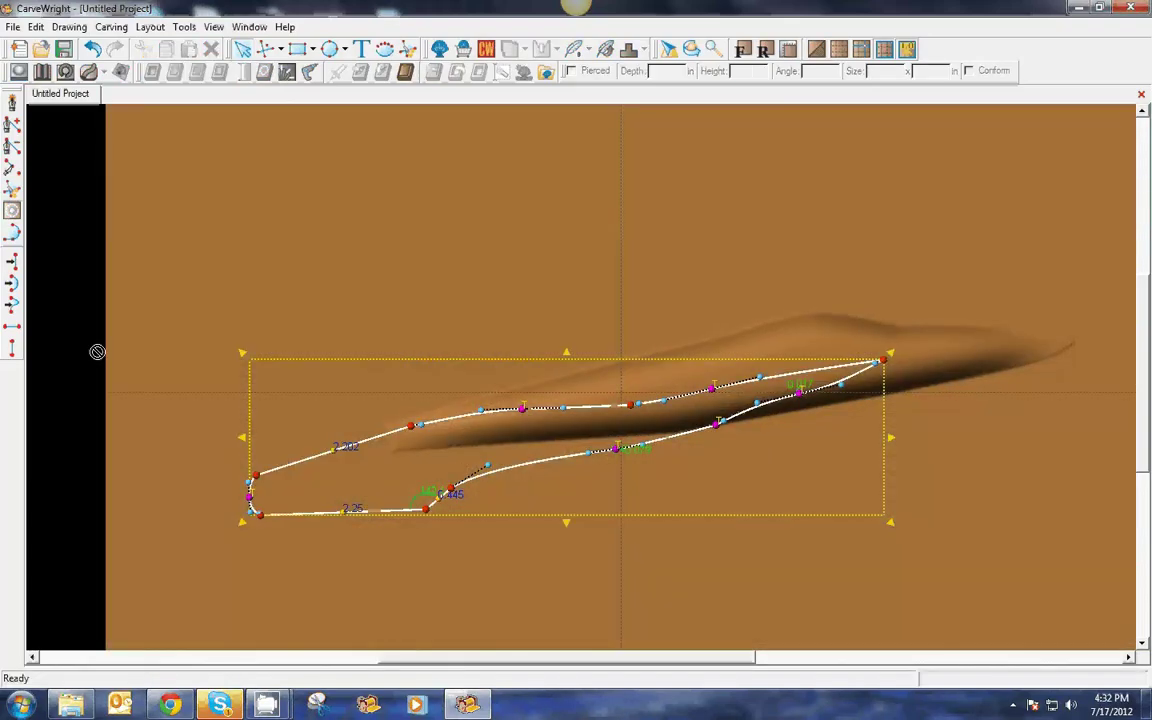
left_click(463, 470)
double_click(463, 470)
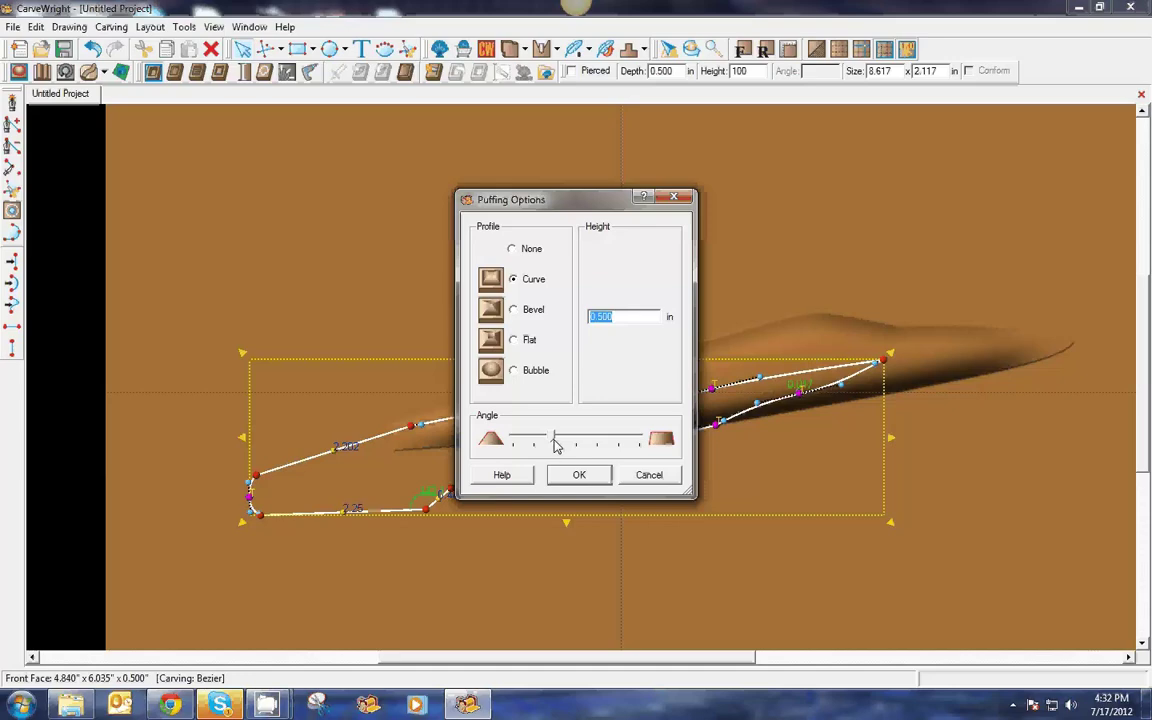
left_click(579, 474)
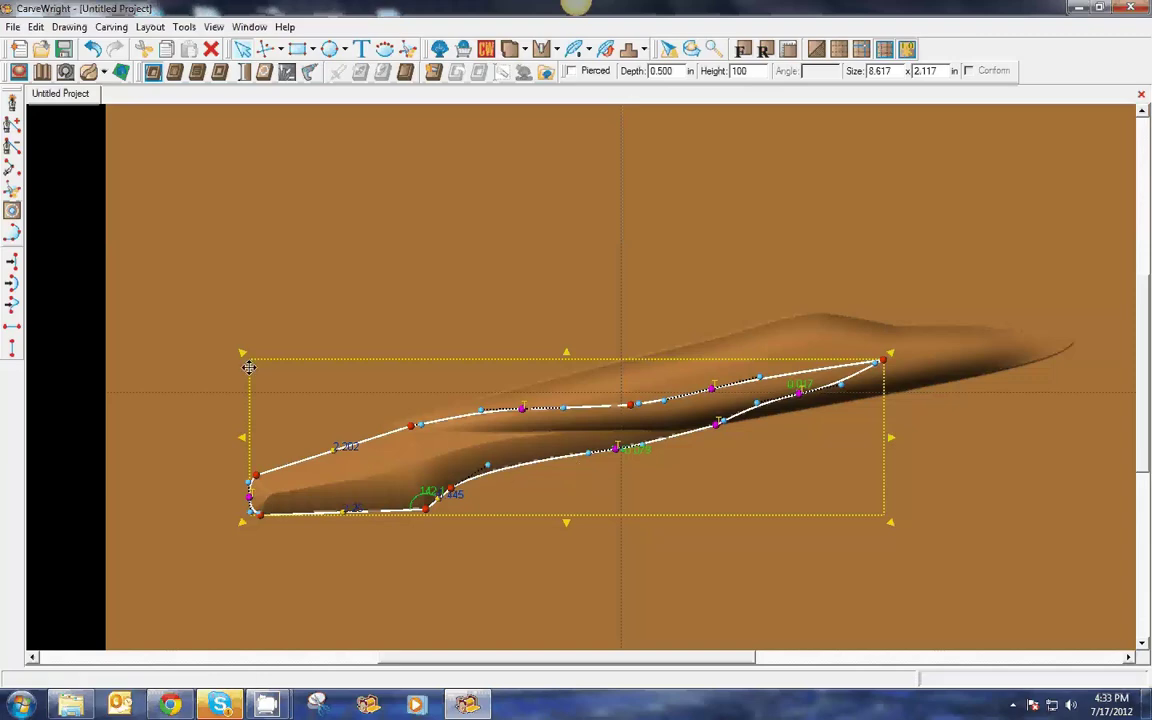
left_click(102, 339)
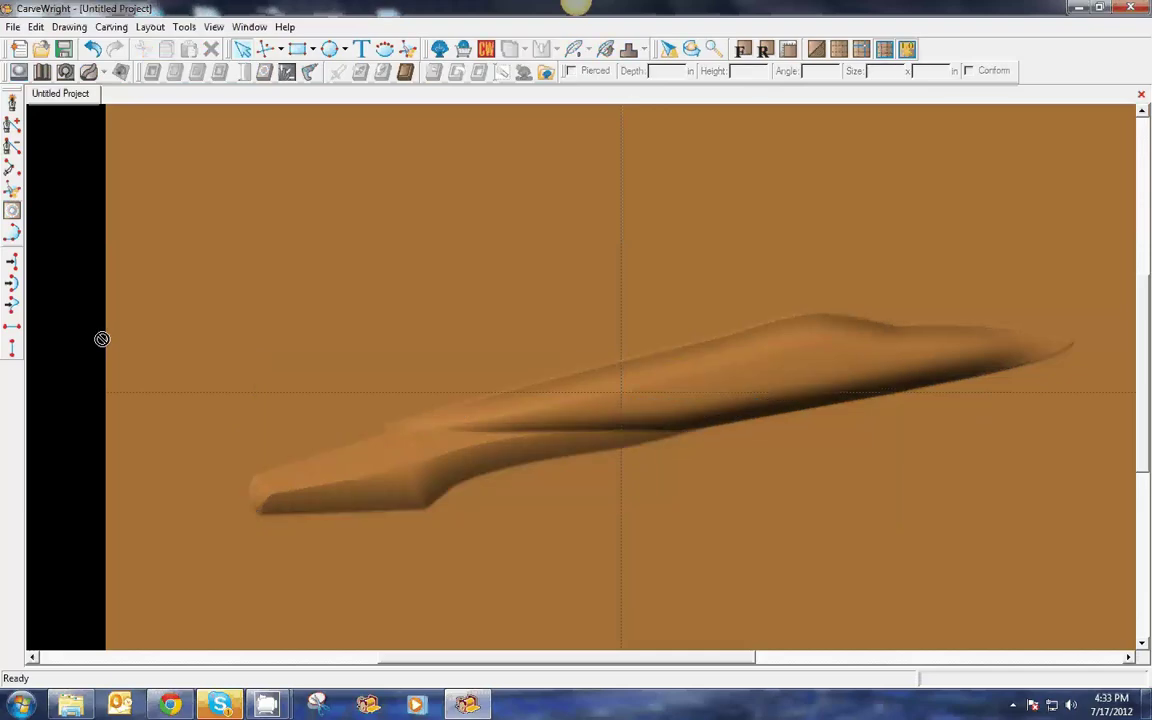
- Set the Height value of the upper fuselage's puffed outline to 50
left_click(821, 362)
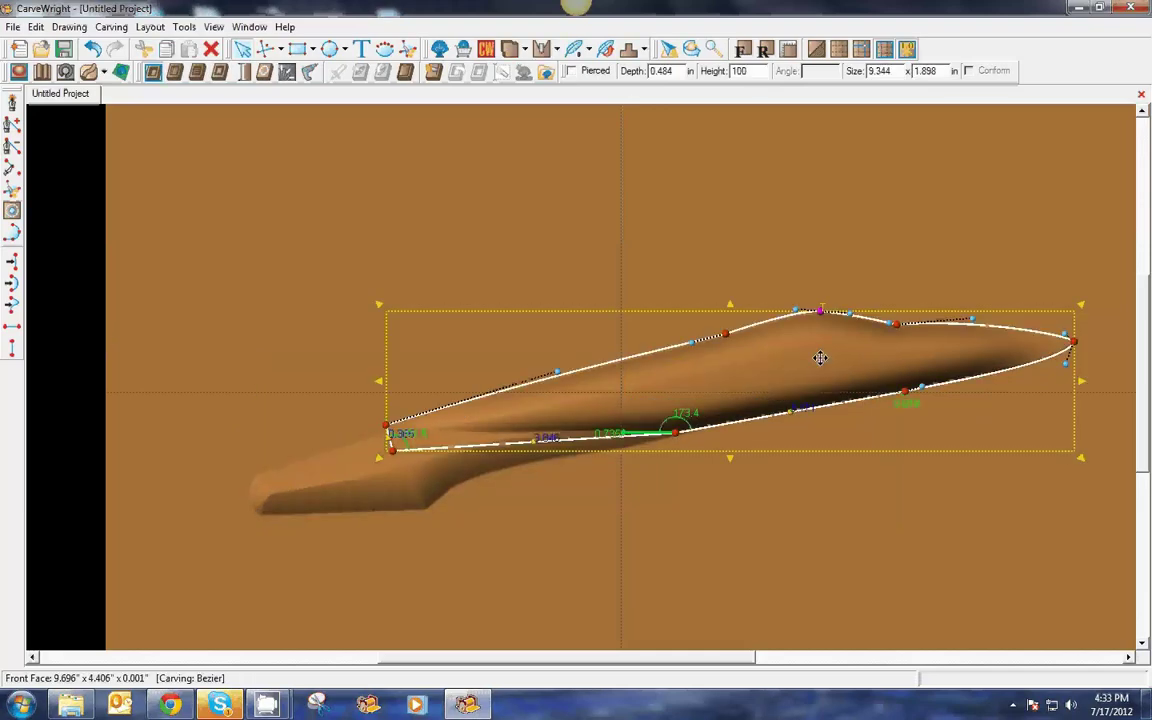
double_click(755, 72)
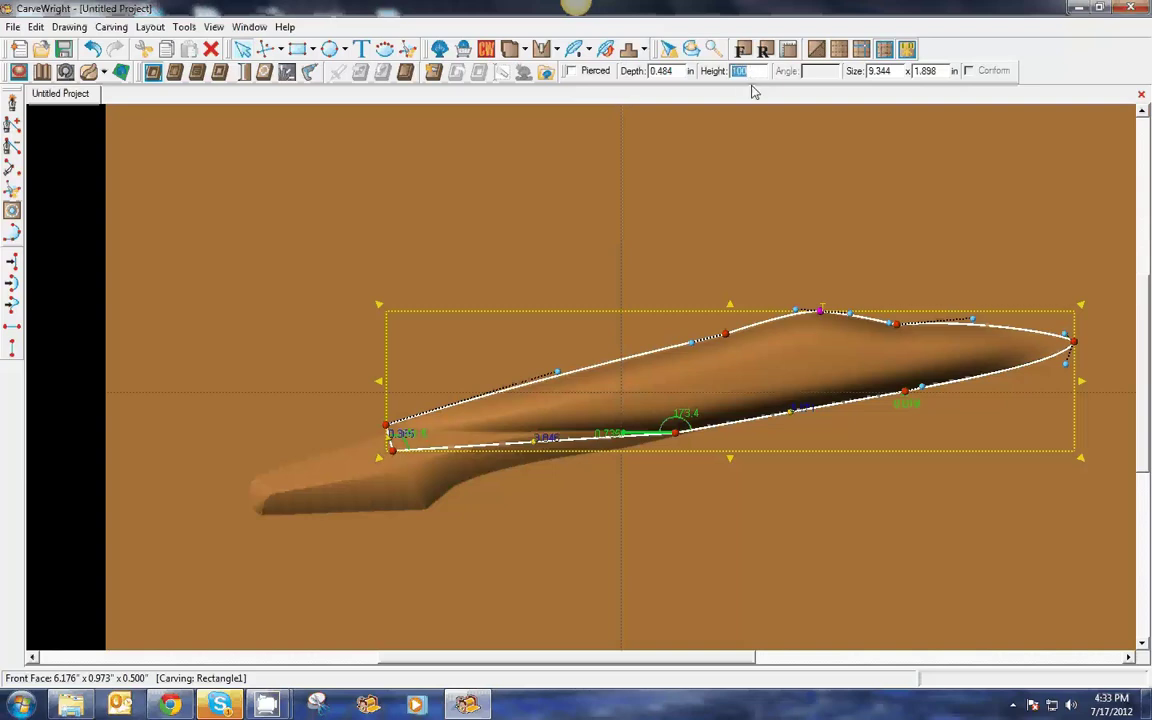
type("50")
key("Return")
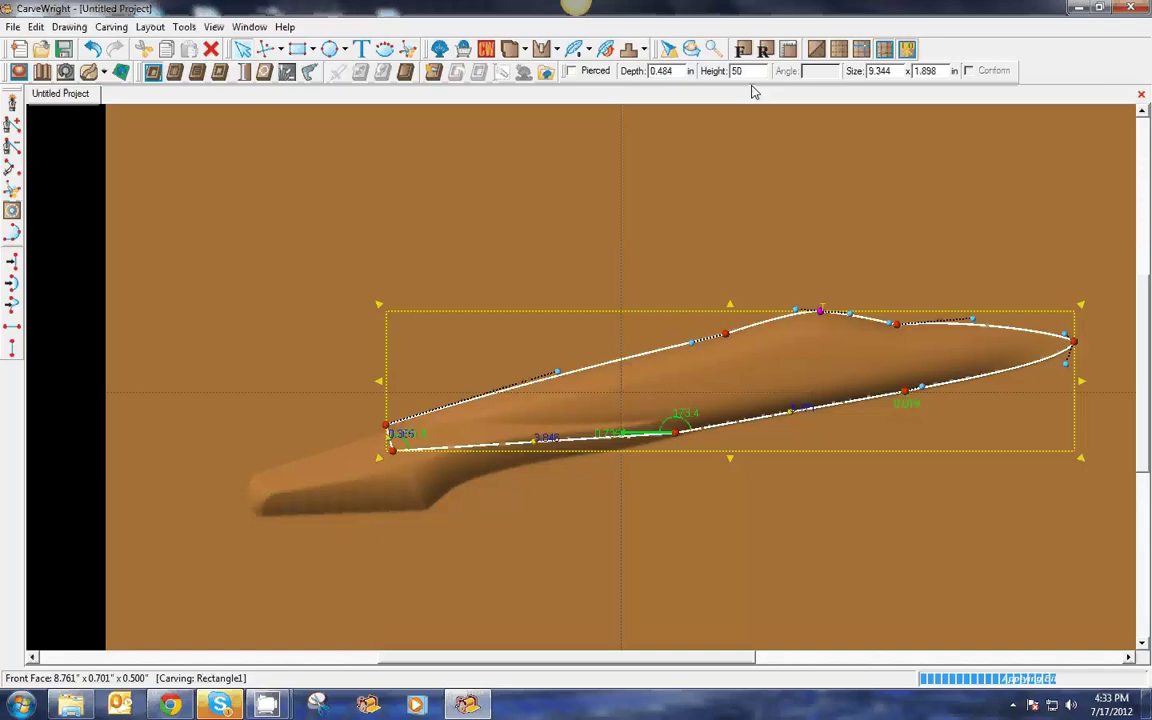
- Set the angle of the lower fuselage outline's Curve puff to about the middle of the scale, keeping the 0.500 in height
left_click(450, 492)
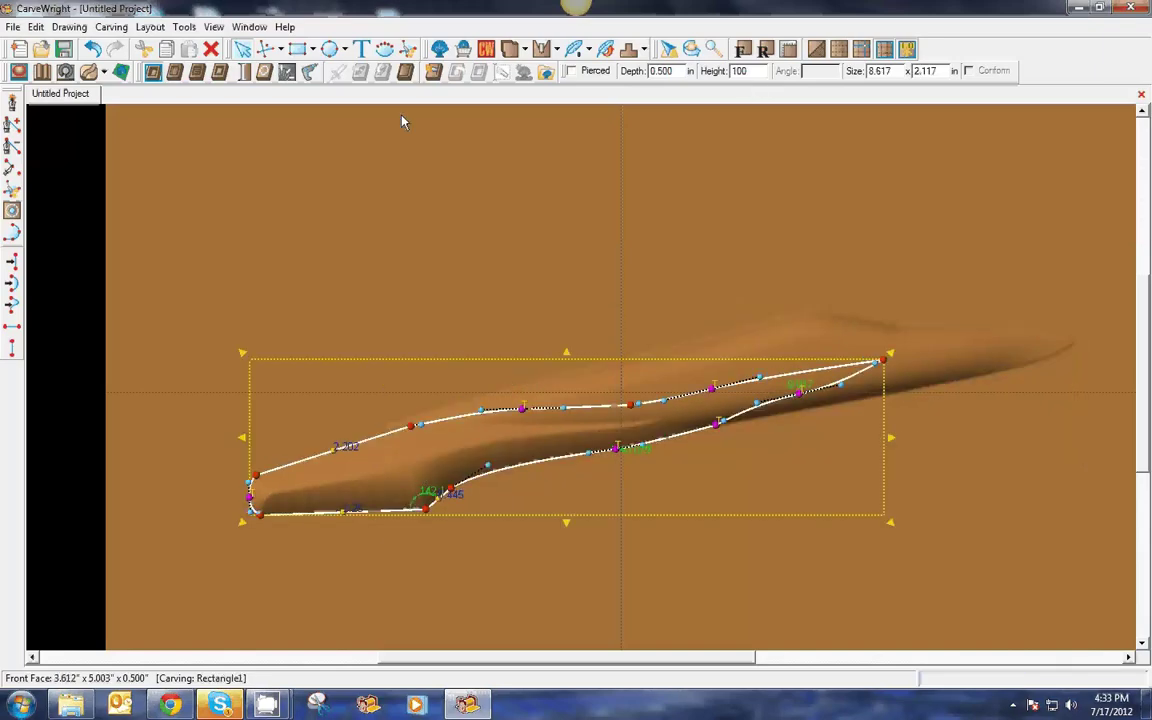
double_click(436, 470)
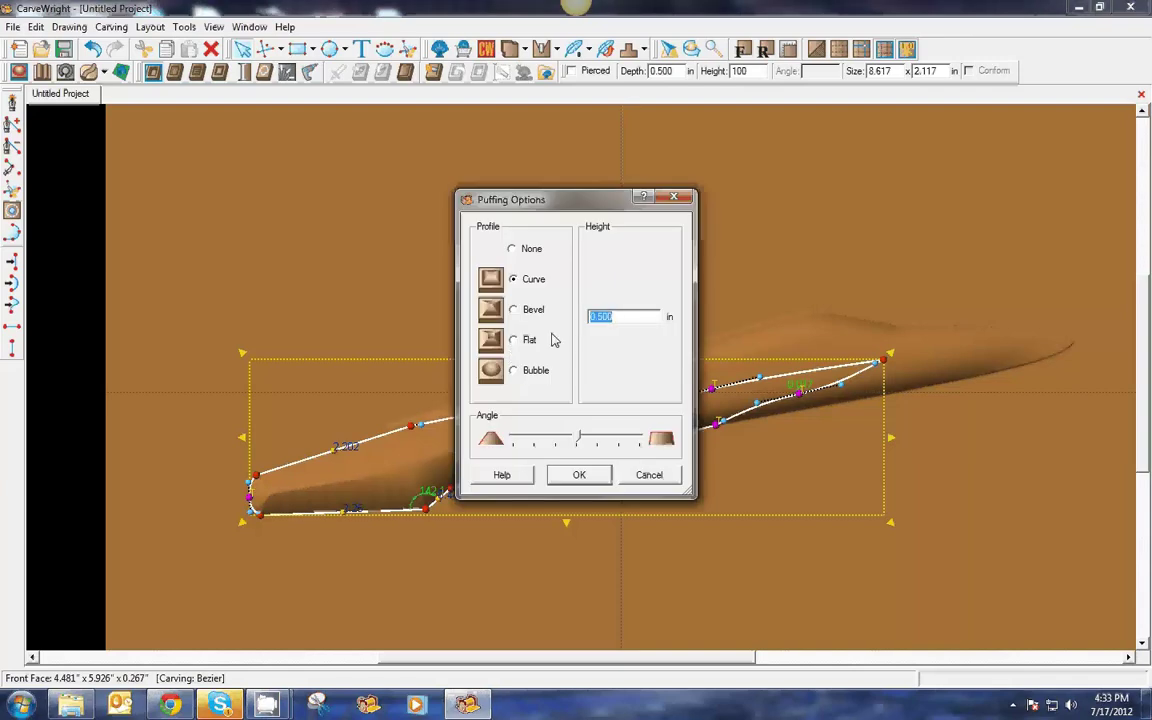
left_click(580, 475)
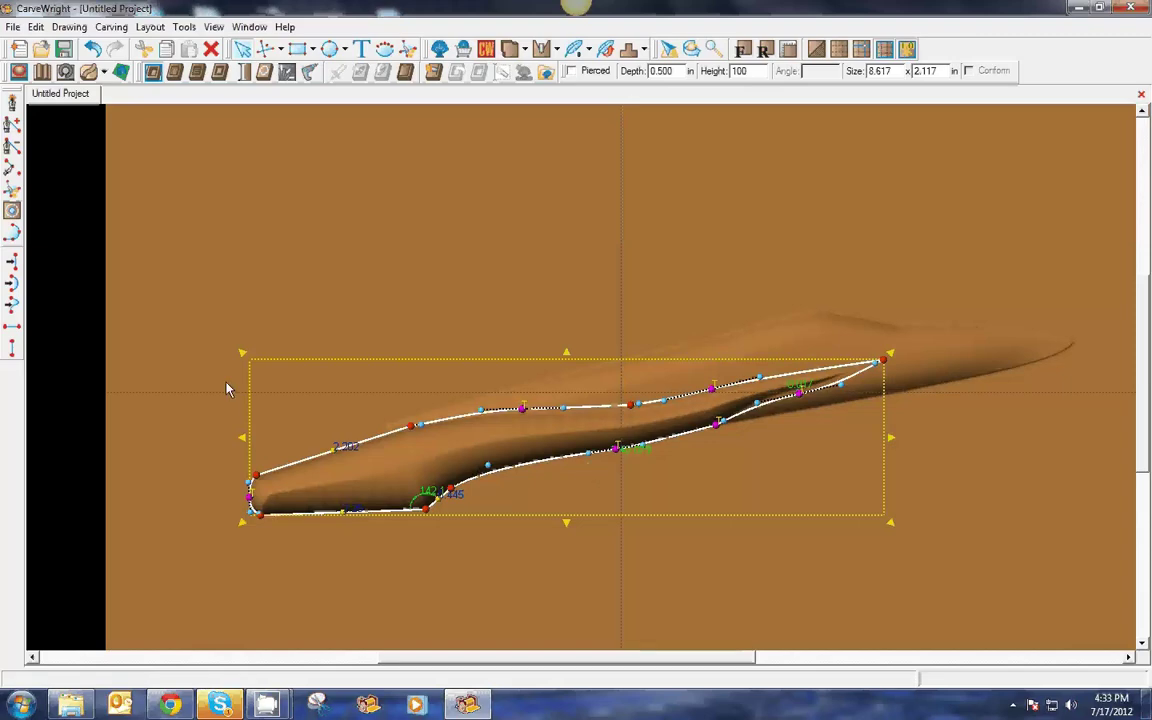
left_click(87, 357)
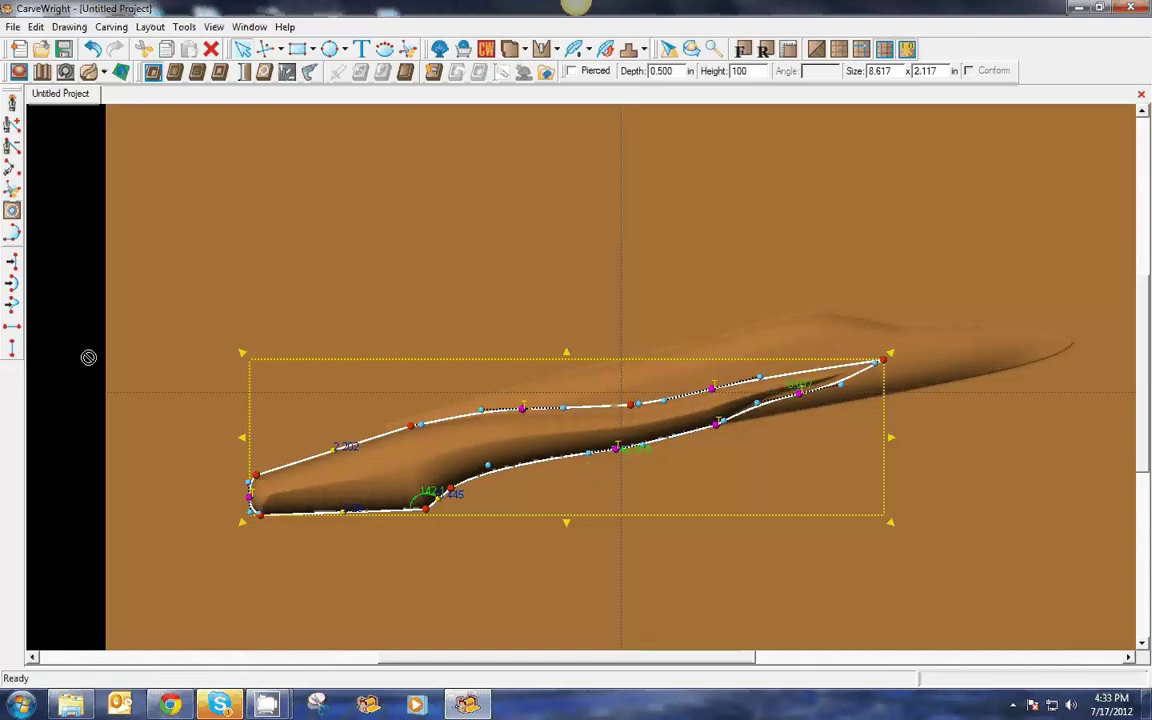
left_click(815, 383)
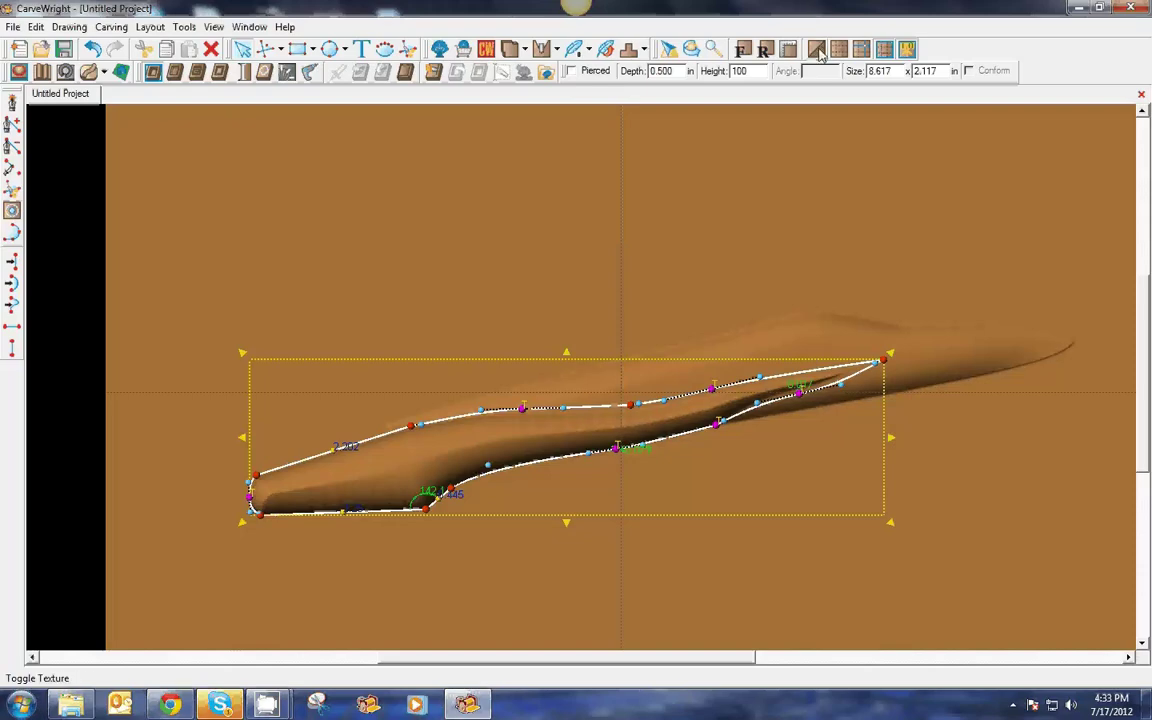
- Show the photo texture and extend the lower fuselage outline's front tip toward the nose, making the outline about 9.08 by 2.25 in
left_click(817, 50)
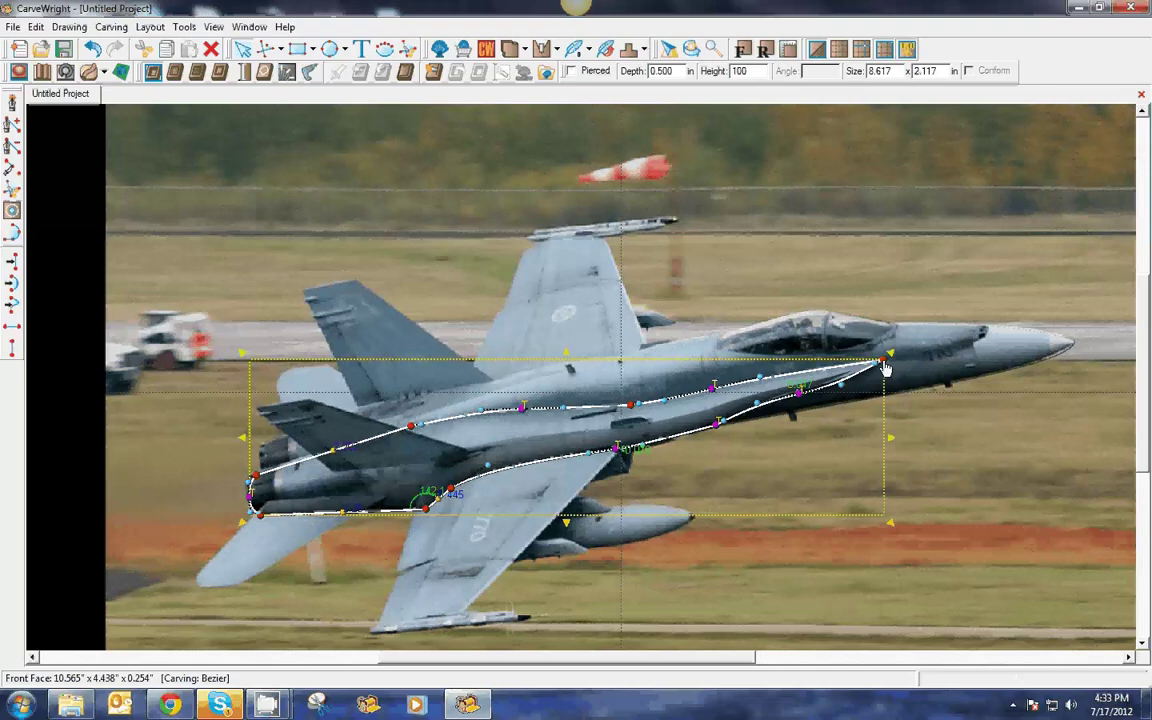
left_click_drag(884, 368, 898, 362)
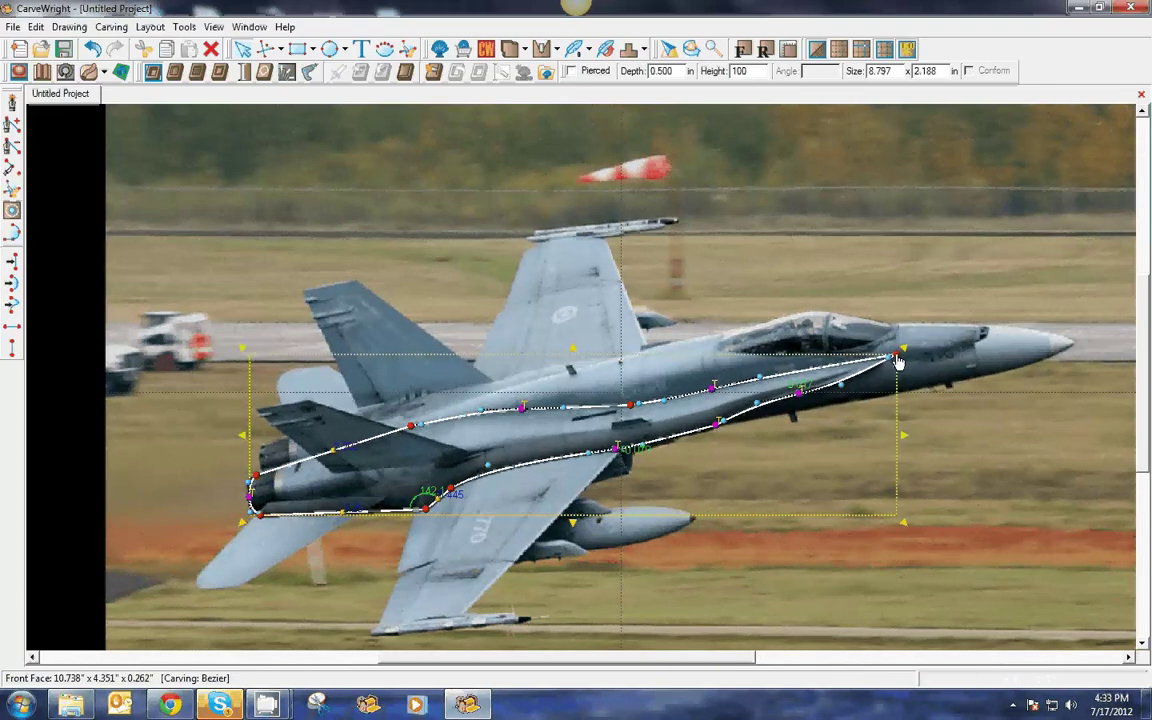
left_click(817, 443)
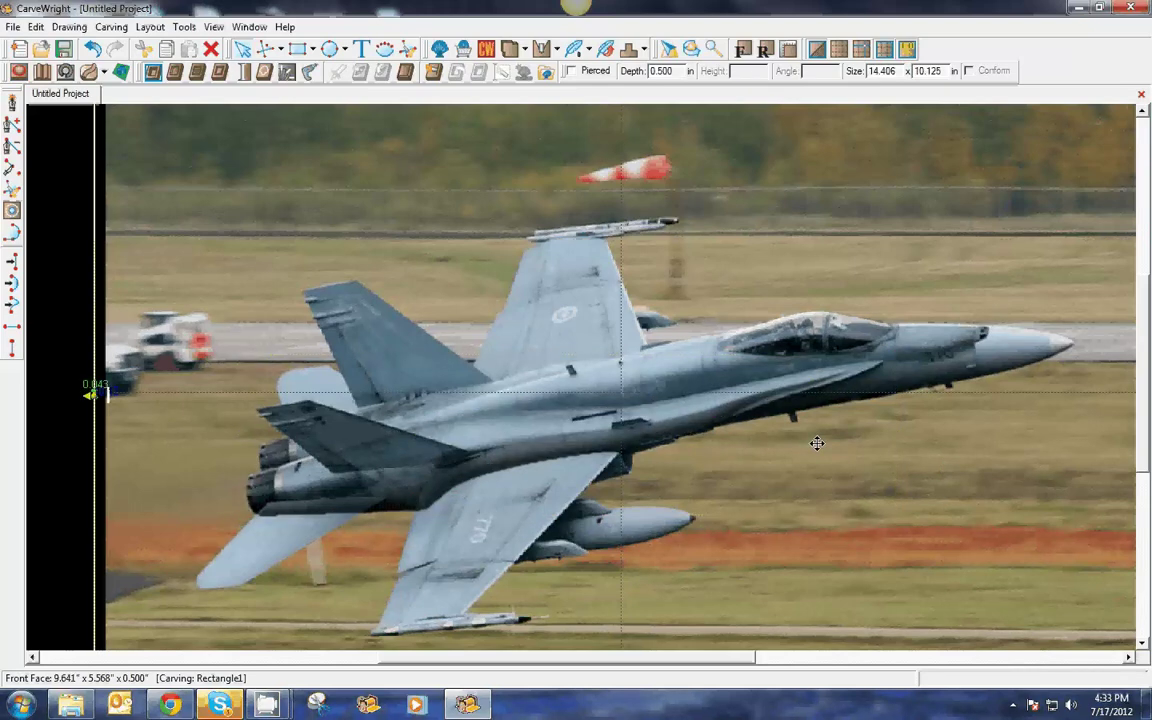
left_click(837, 372)
left_click(868, 369)
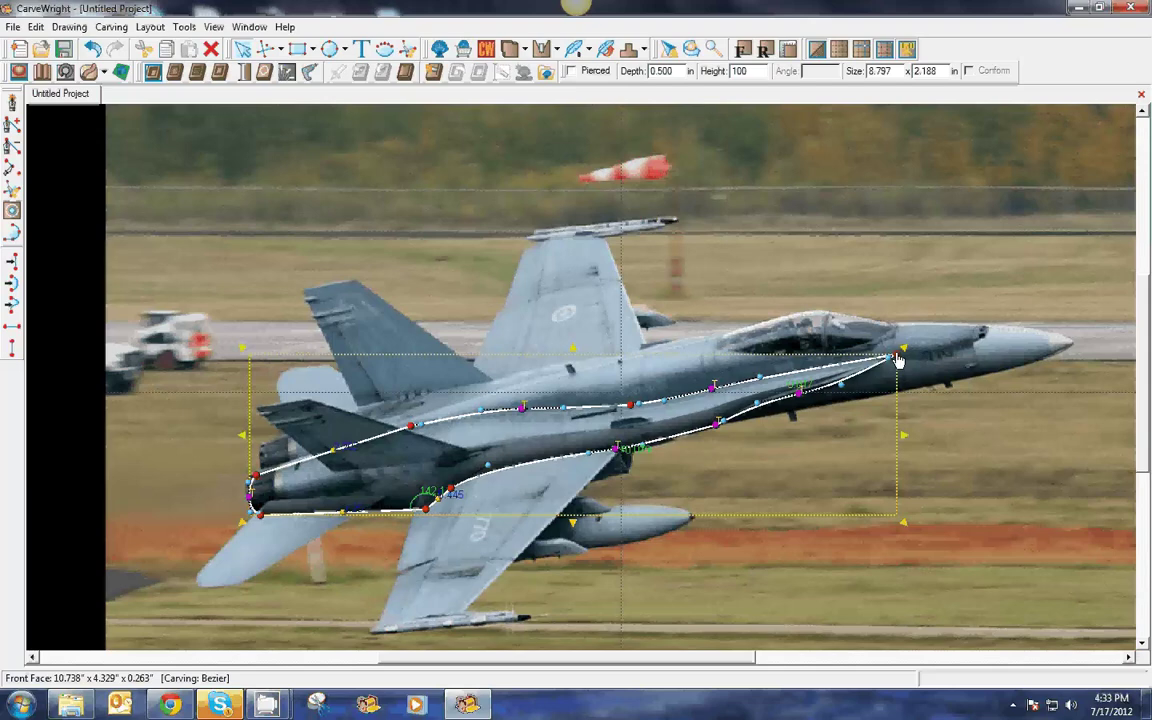
left_click_drag(897, 360, 917, 351)
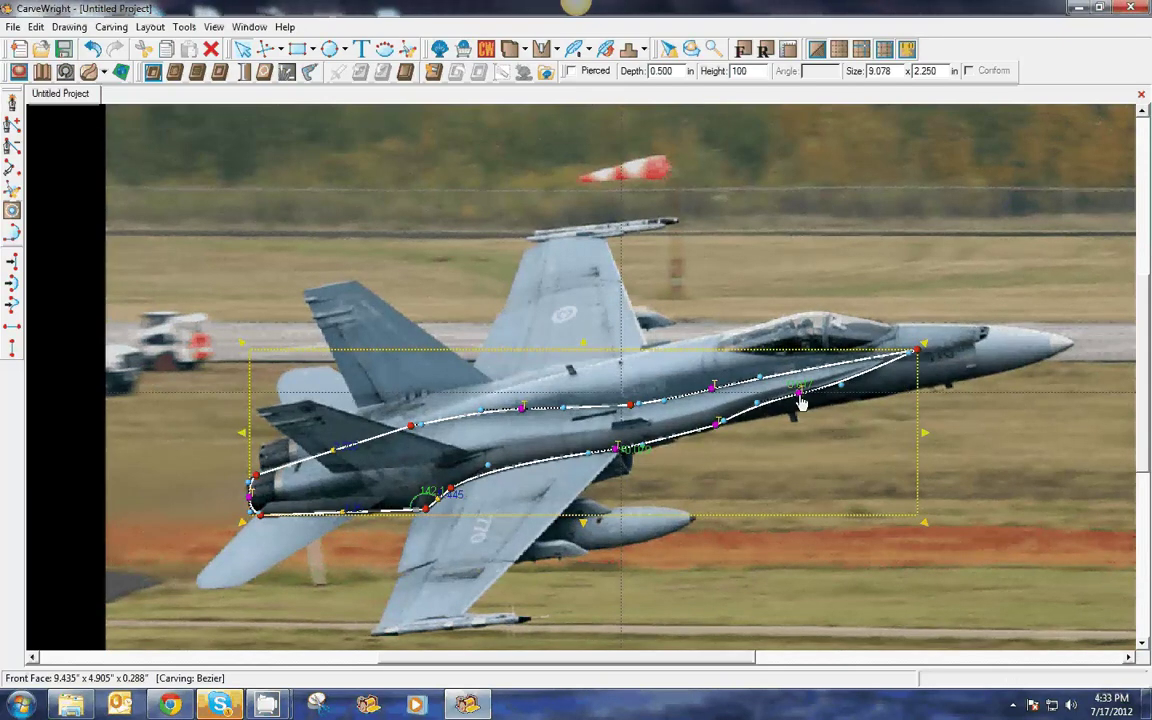
- Nudge the forward vertex on the lower fuselage outline's bottom edge slightly toward the nose and check the carving without the photo texture
left_click_drag(801, 402, 804, 401)
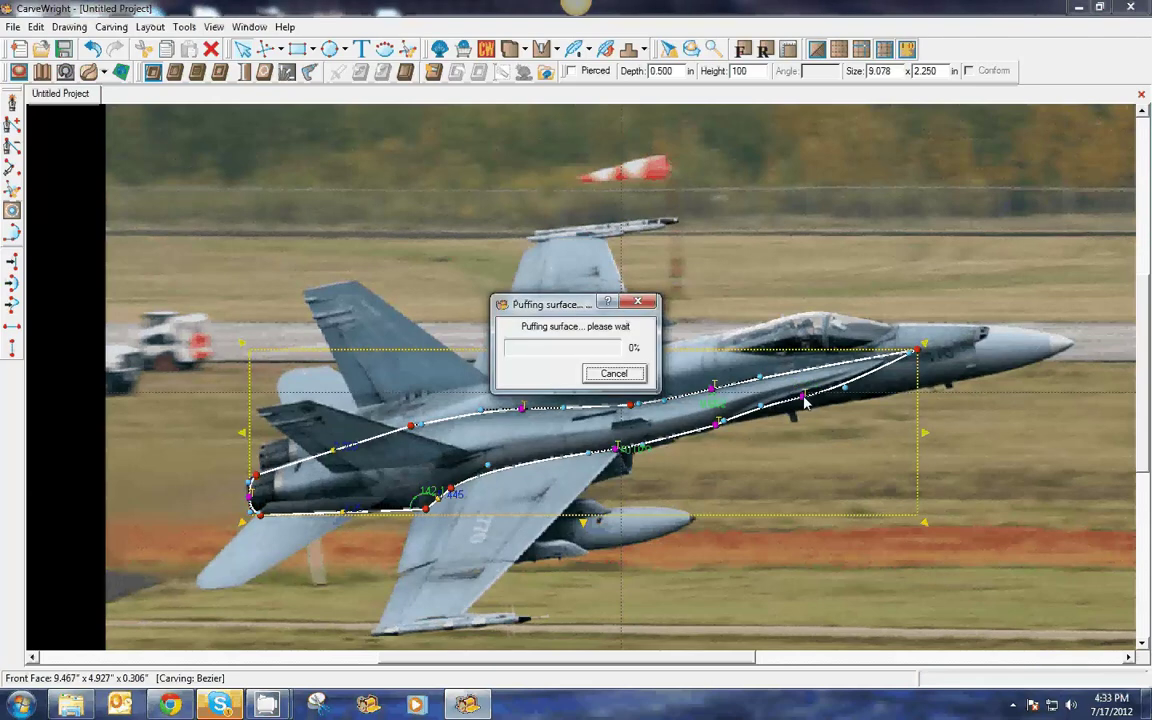
left_click(840, 453)
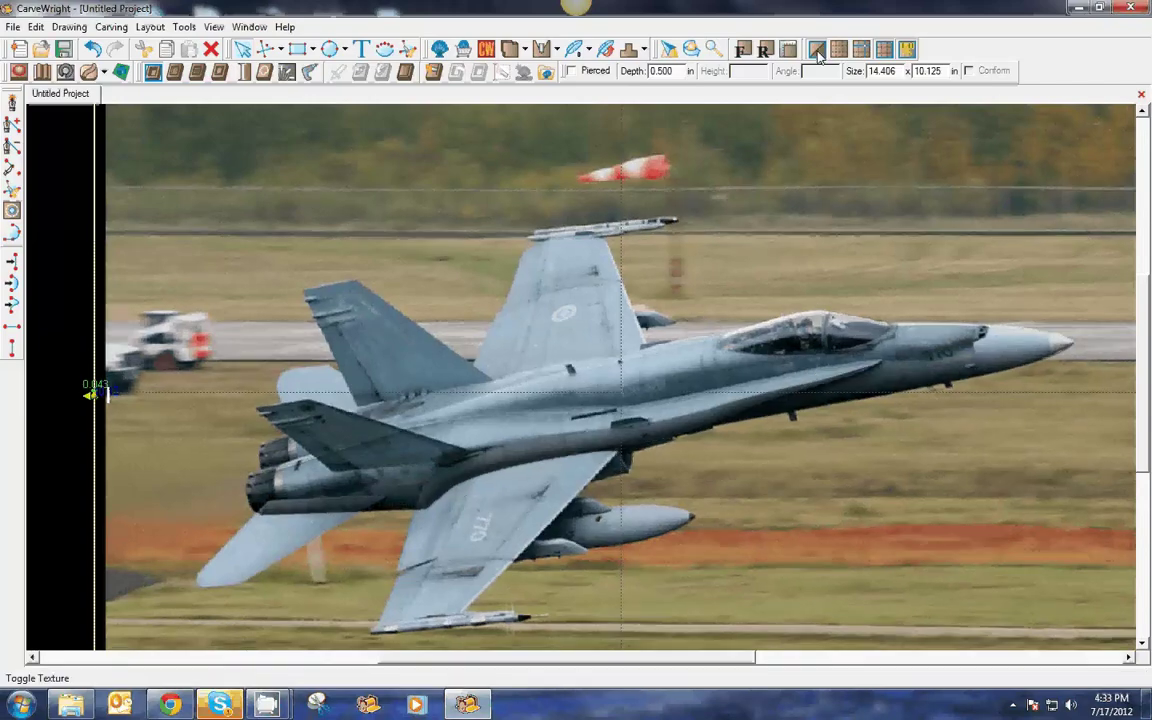
left_click(817, 50)
left_click(818, 50)
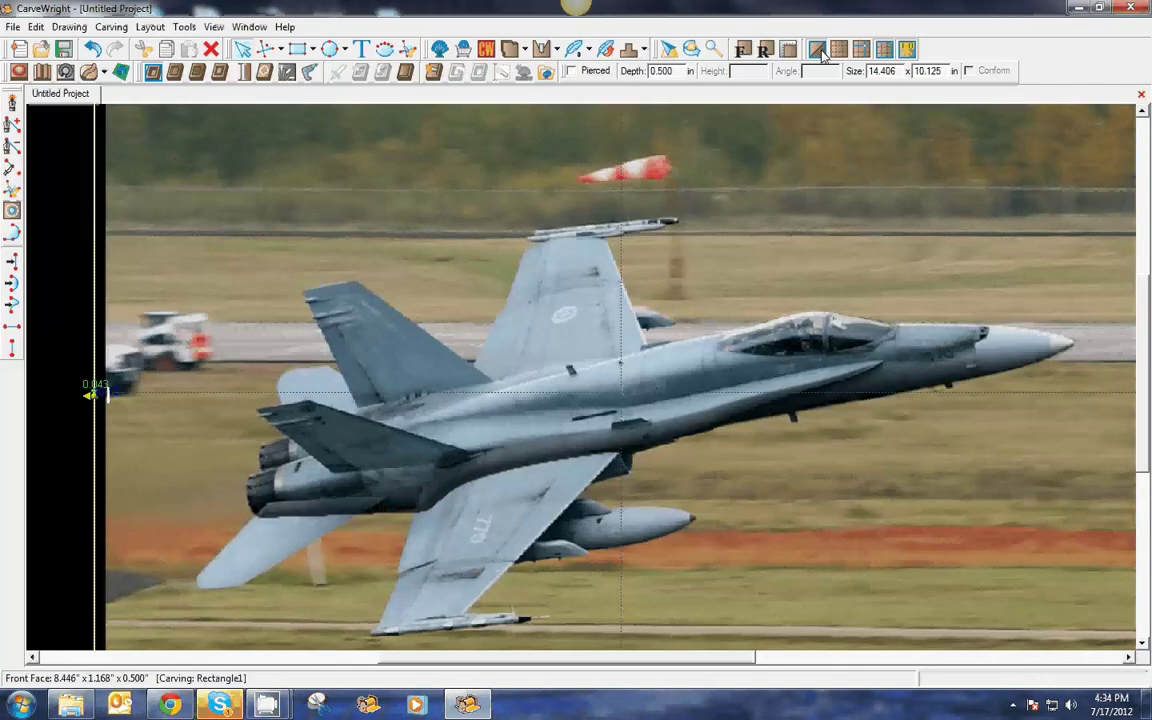
- Raise the middle vertex and the one ahead of it on the lower fuselage outline's upper edge, comparing the shape without the photo texture
left_click(800, 378)
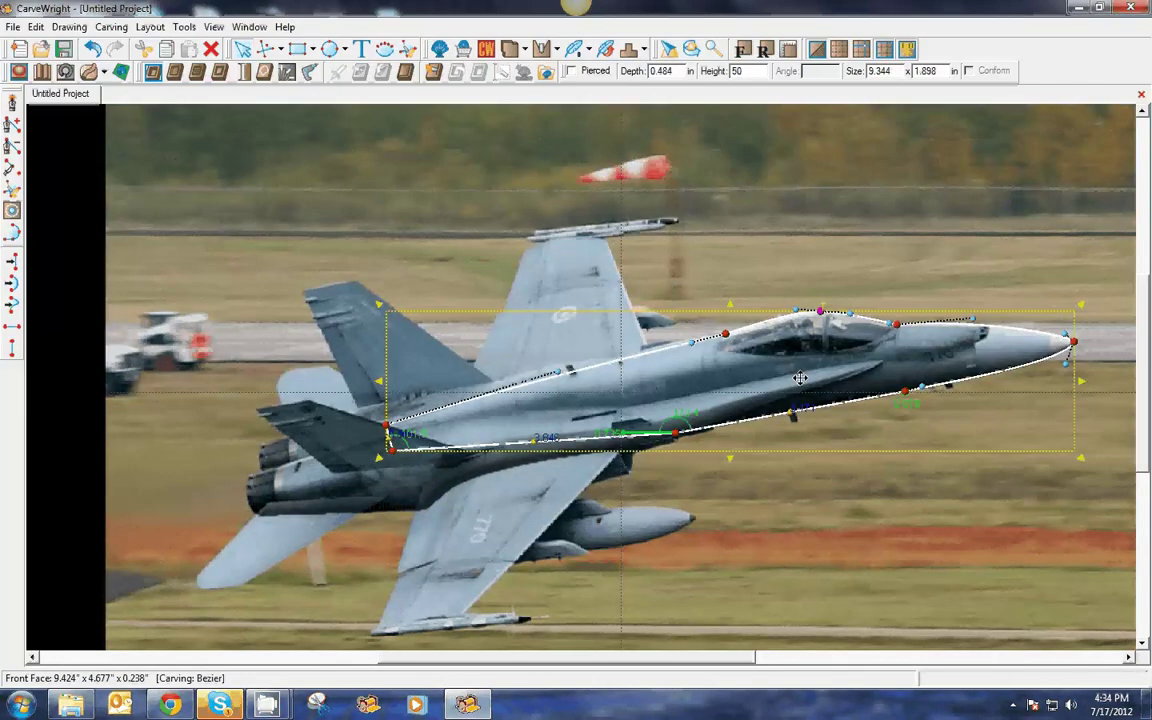
left_click(834, 383)
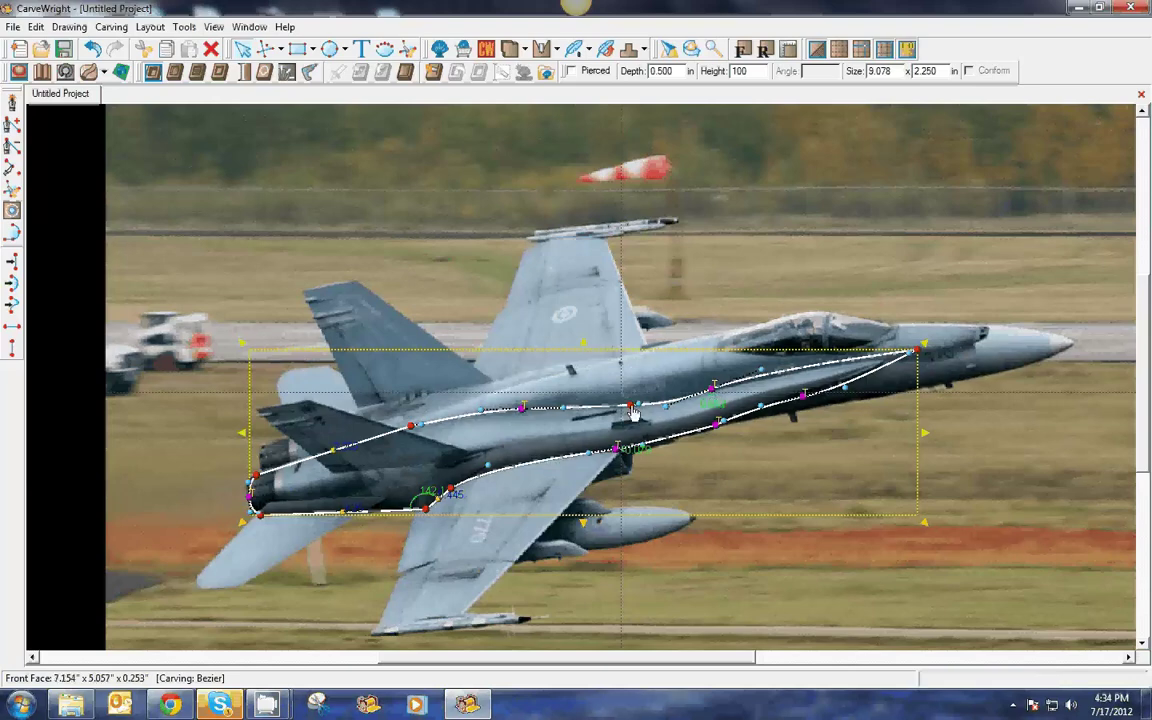
left_click_drag(633, 413, 627, 406)
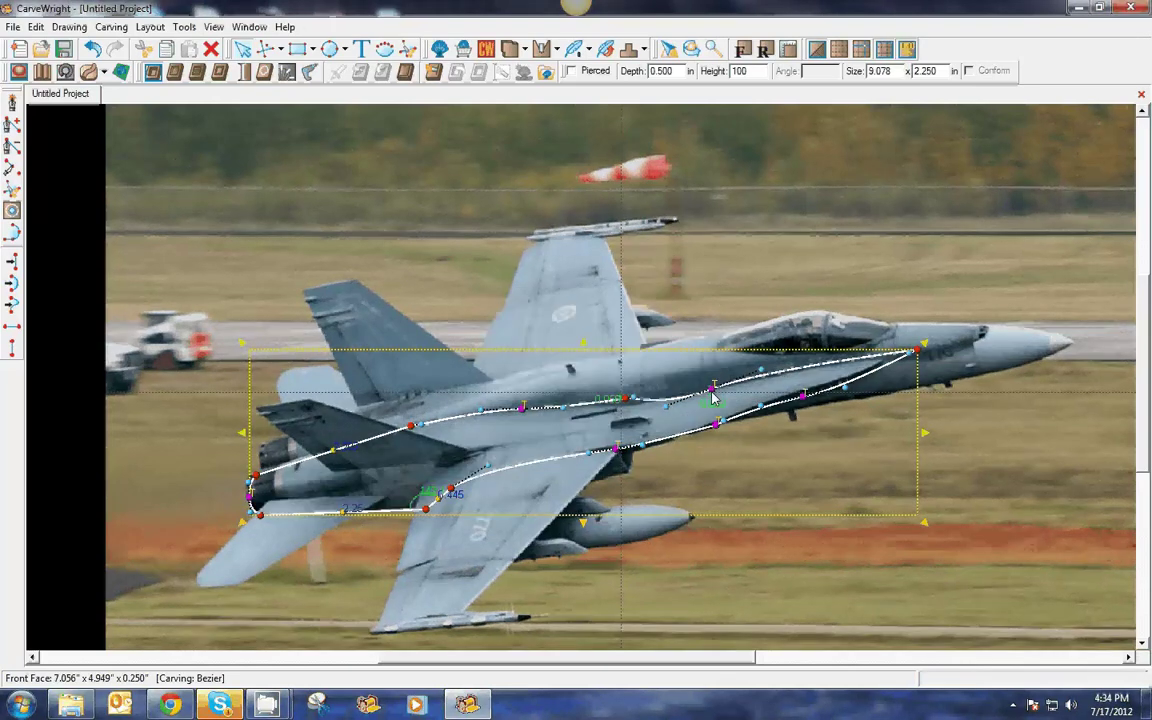
left_click_drag(712, 390, 709, 386)
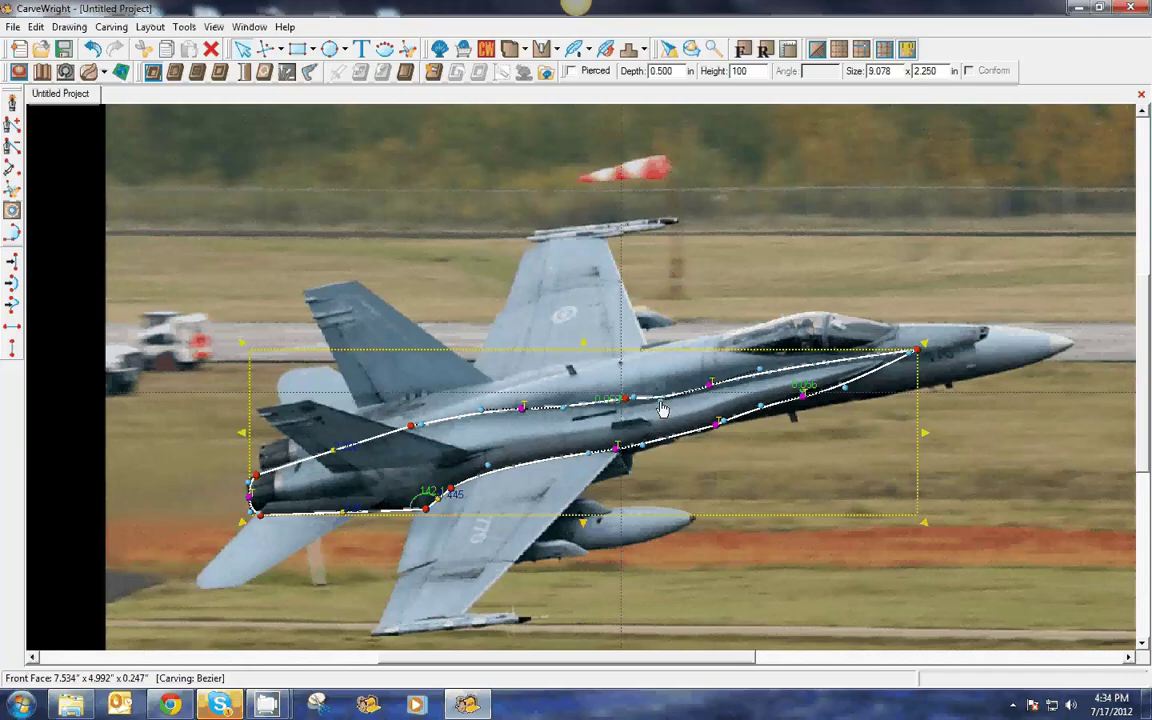
left_click(816, 50)
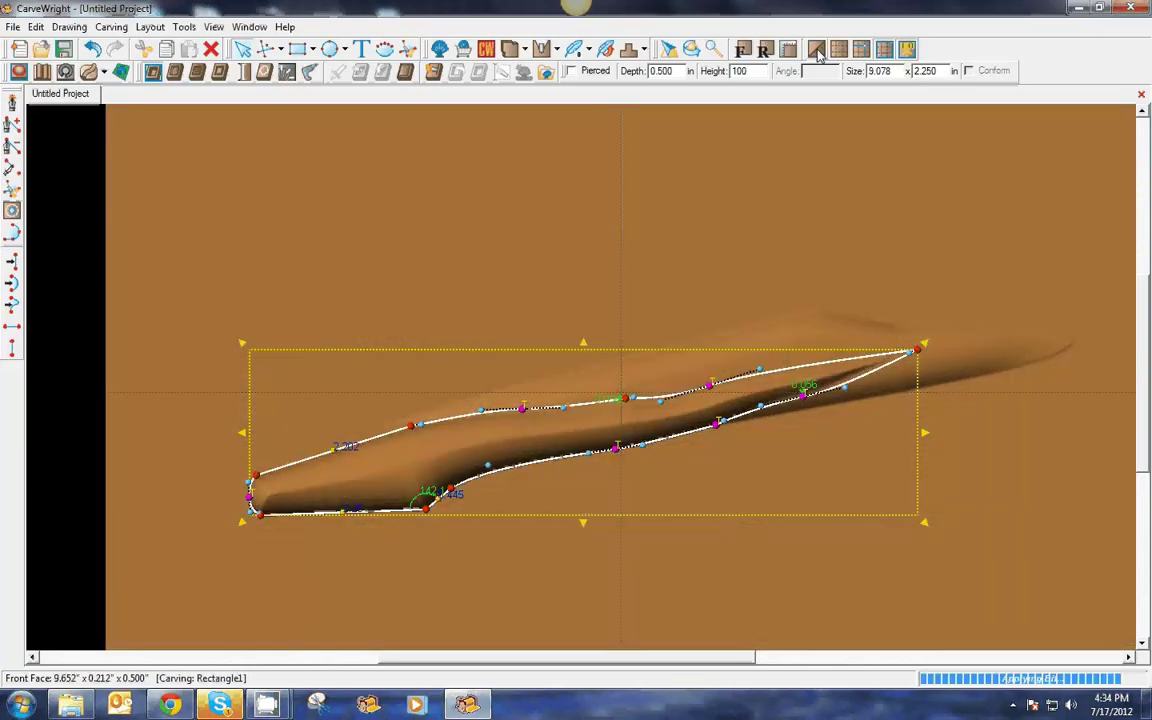
left_click(816, 50)
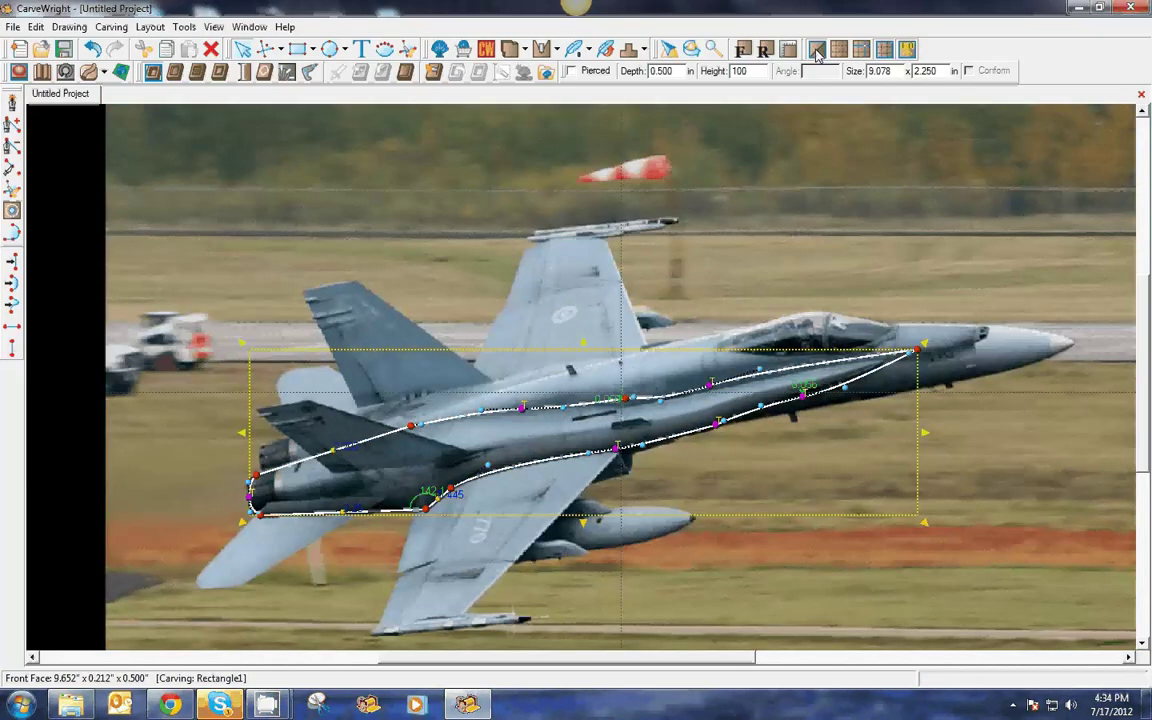
- Shift the middle vertex of the lower fuselage outline's upper edge slightly toward the tail, then deselect it and hide the photo texture
left_click(638, 403)
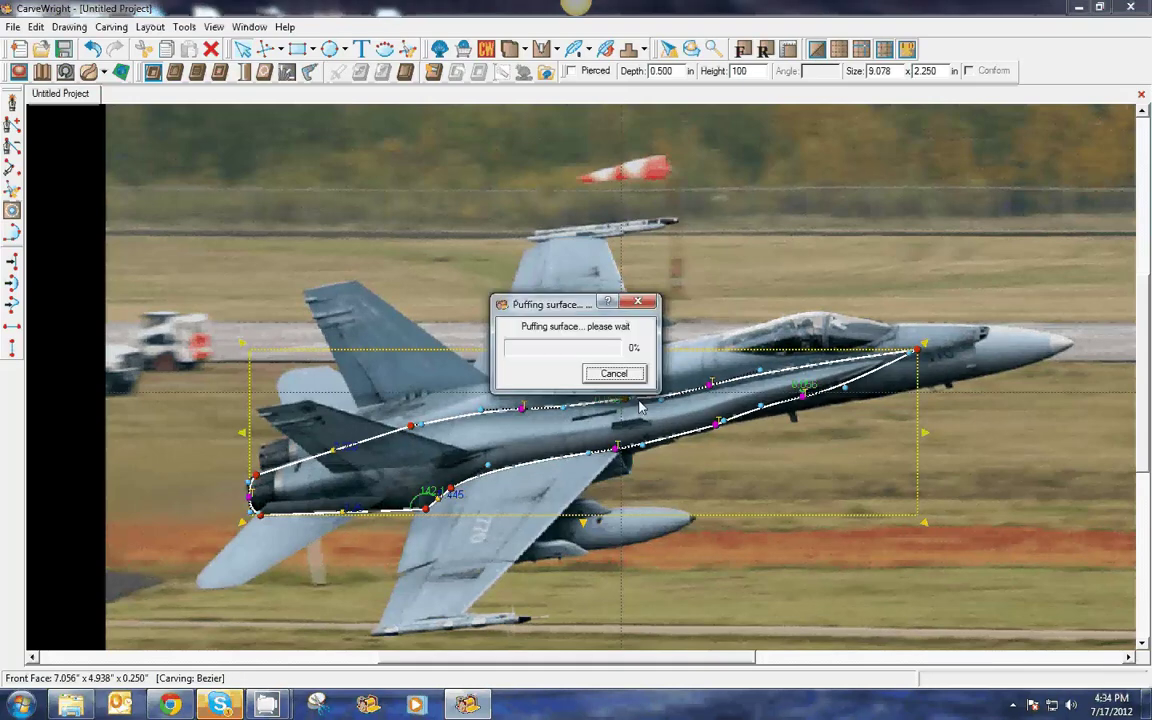
left_click_drag(621, 408, 611, 413)
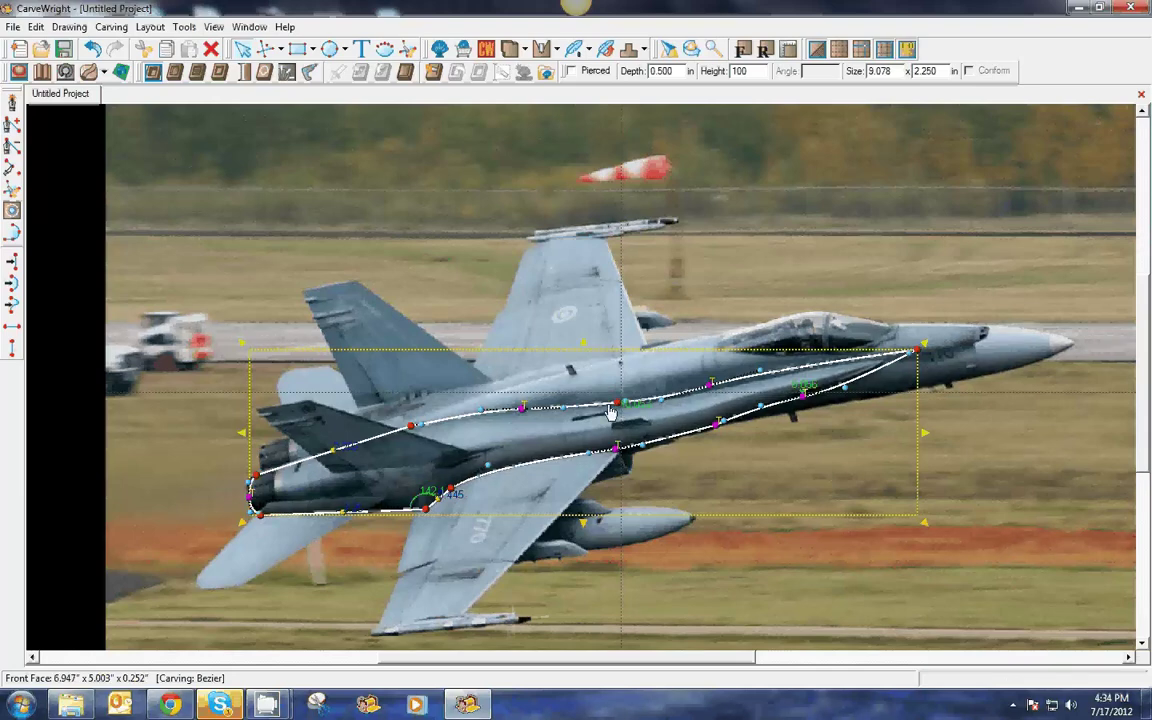
left_click(761, 118)
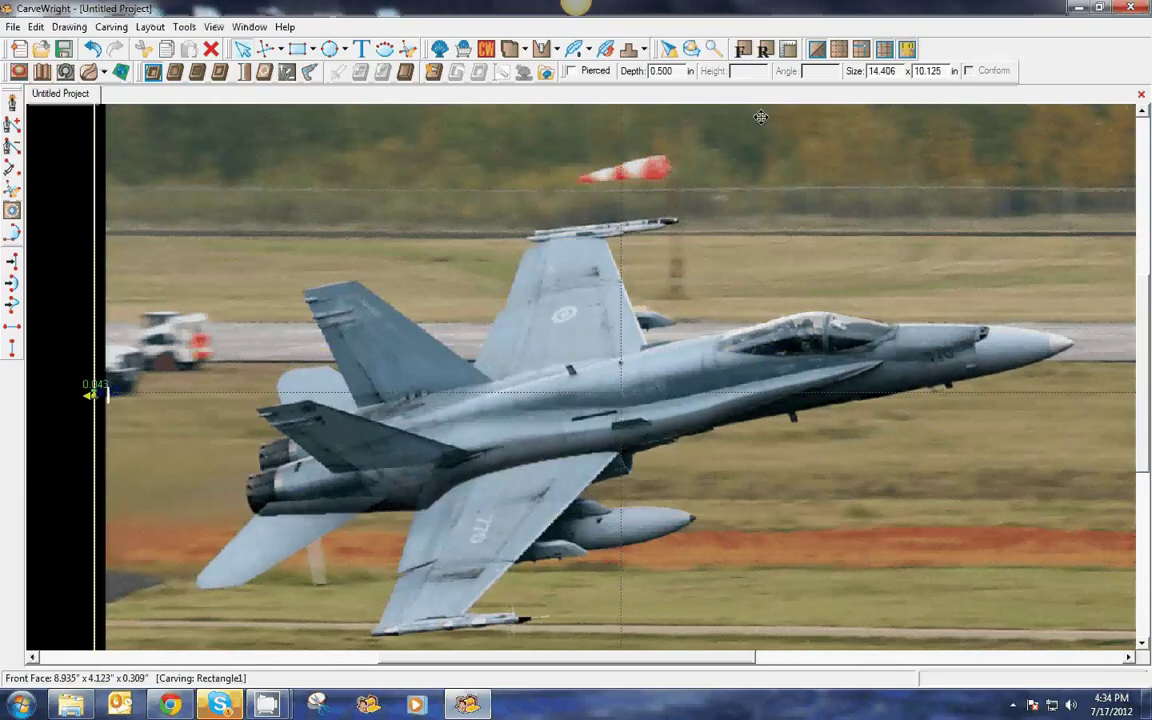
left_click(822, 55)
left_click(822, 55)
left_click(818, 52)
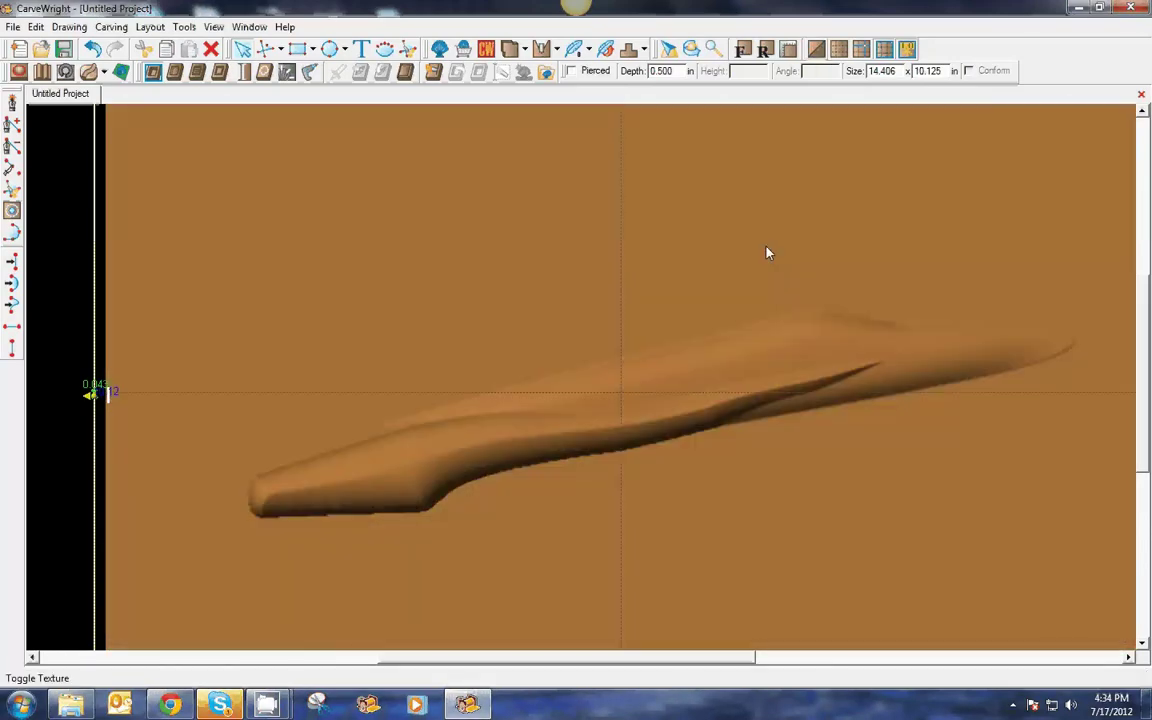
- Smooth the lower fuselage outline's forward bottom edge by adjusting its vertex and curve handle below the cockpit, comparing with and without the photo texture
left_click(770, 408)
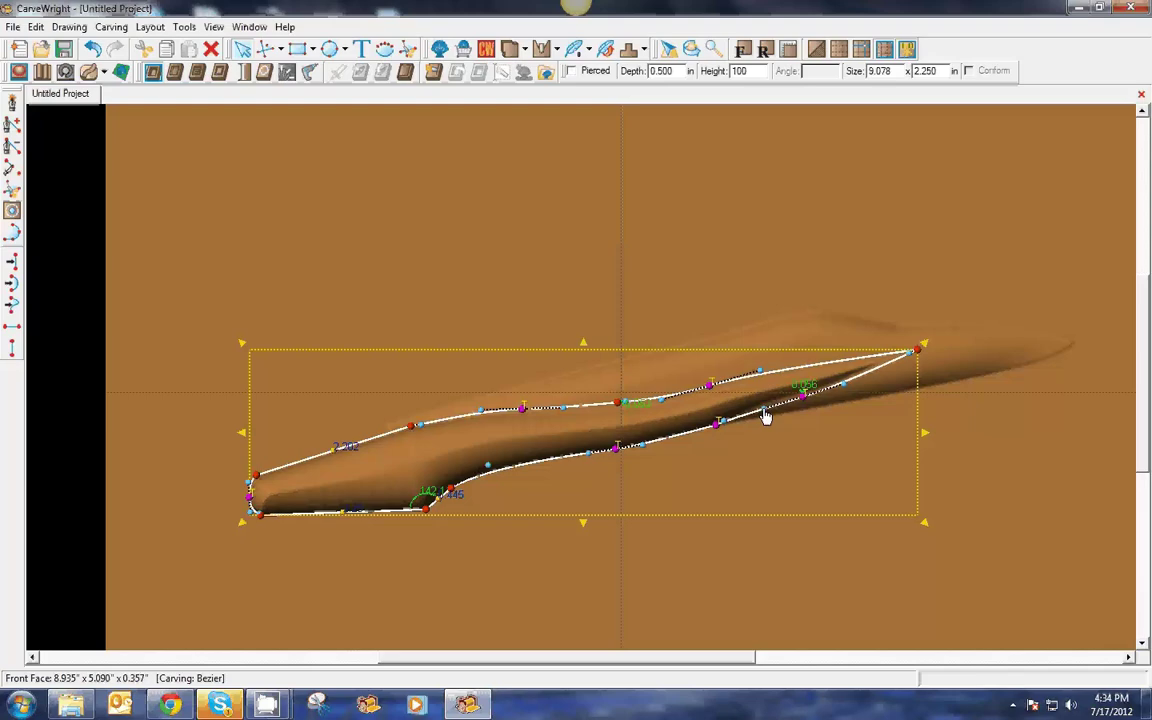
left_click(918, 252)
left_click(817, 50)
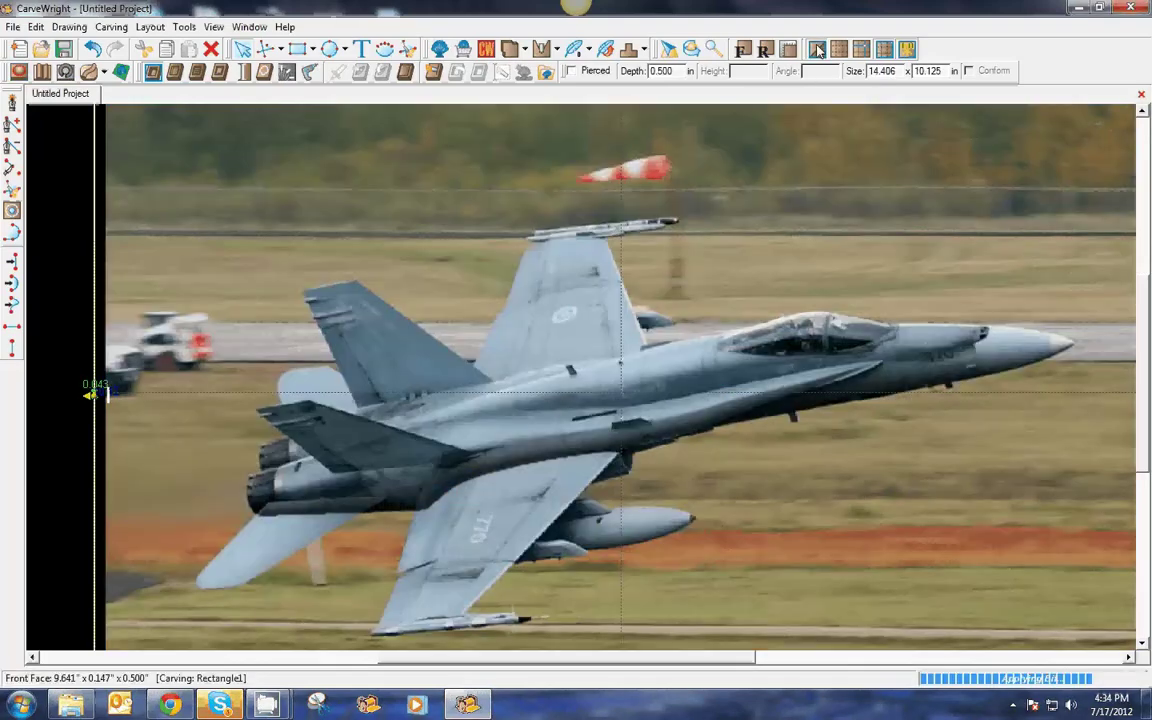
left_click(880, 373)
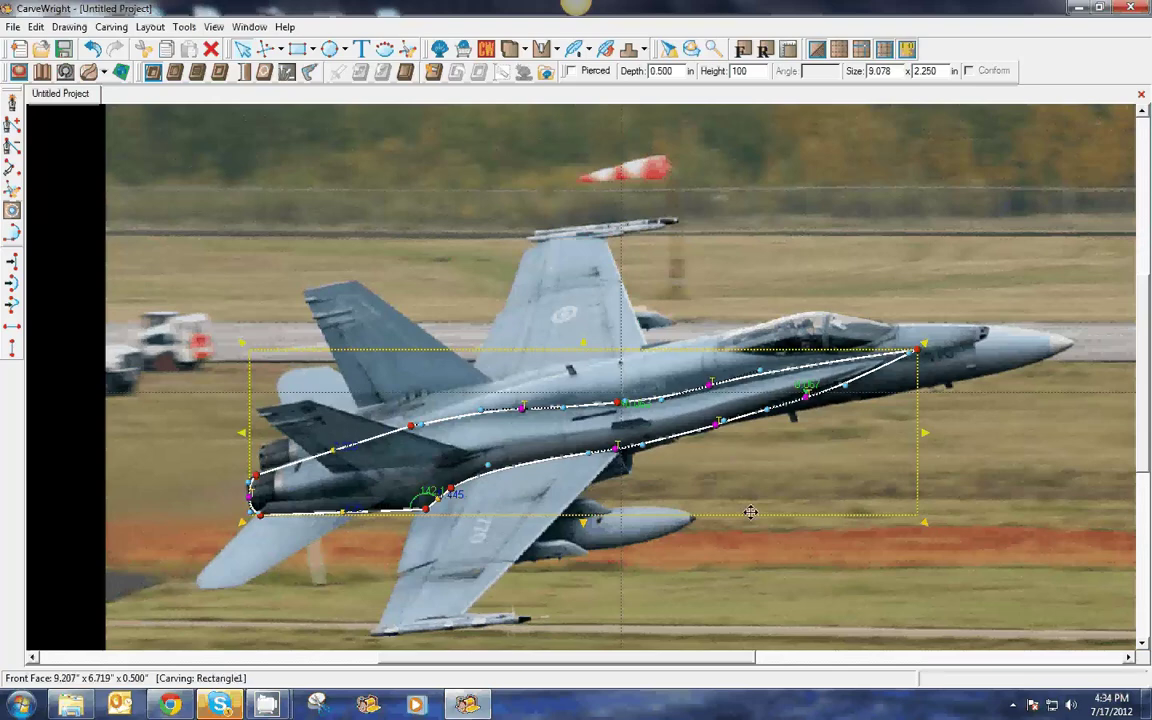
left_click(816, 50)
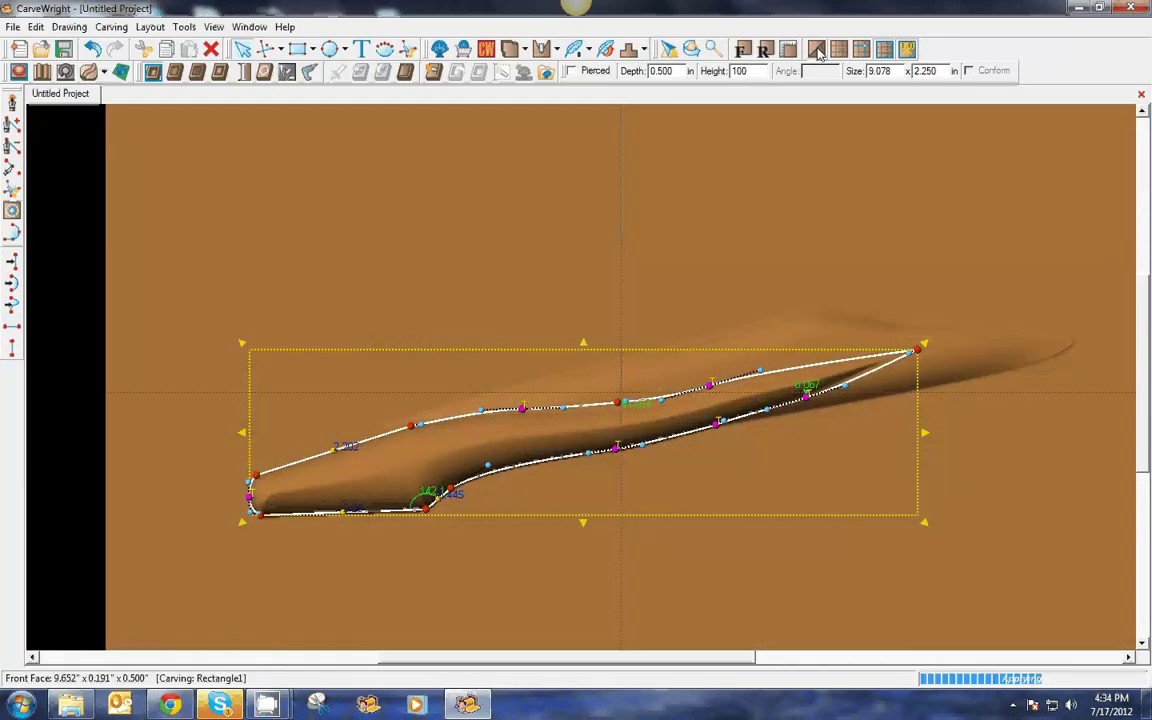
left_click(816, 51)
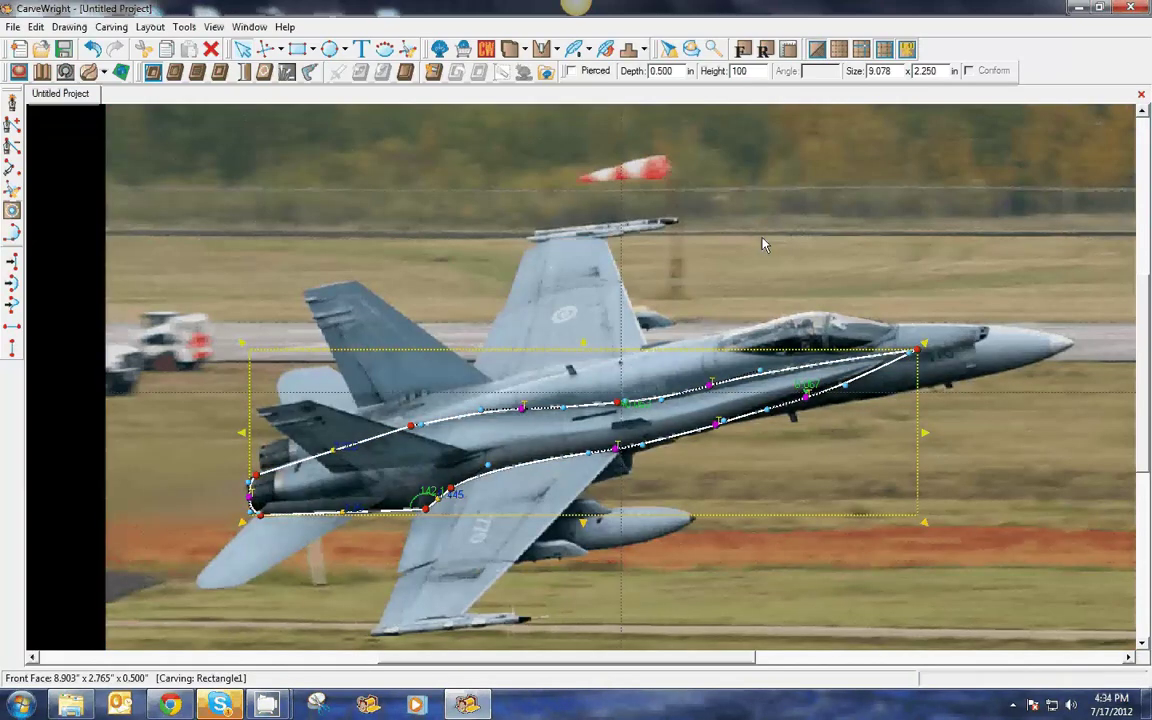
left_click(761, 346)
left_click(744, 402)
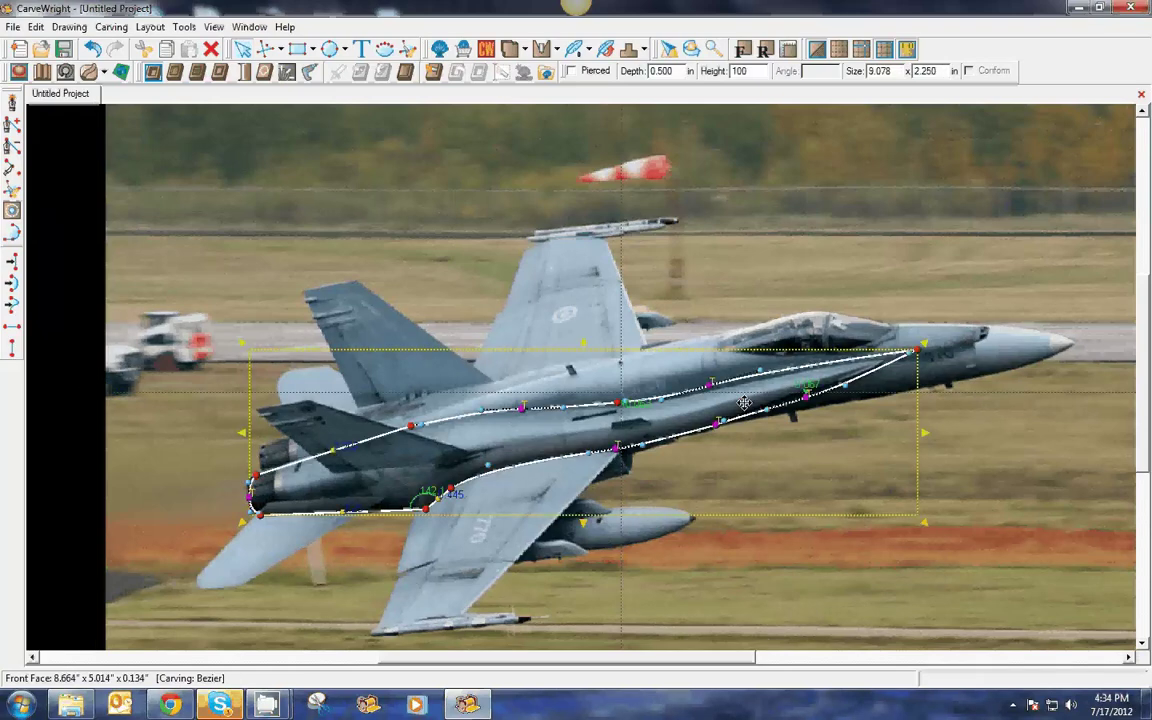
left_click(706, 531)
- Begin a new curve outline for the near wing, tracing its leading edge from the fuselage and along the wing tip
middle_click_drag(165, 104, 149, 104)
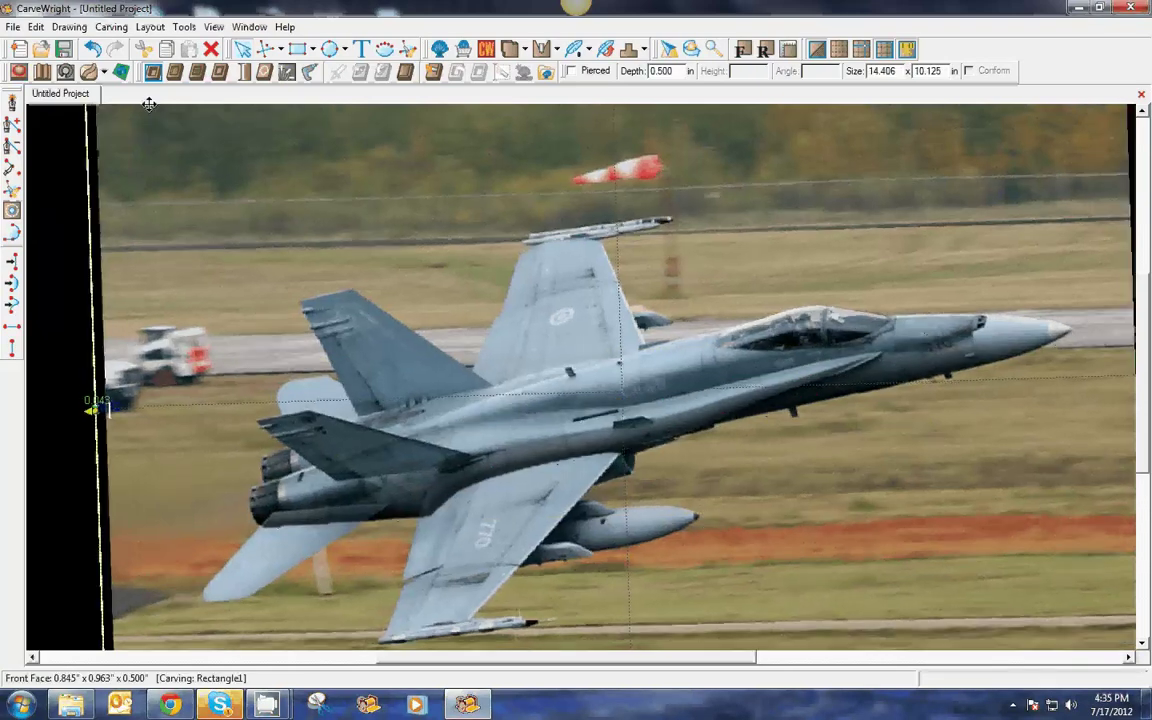
key("Escape")
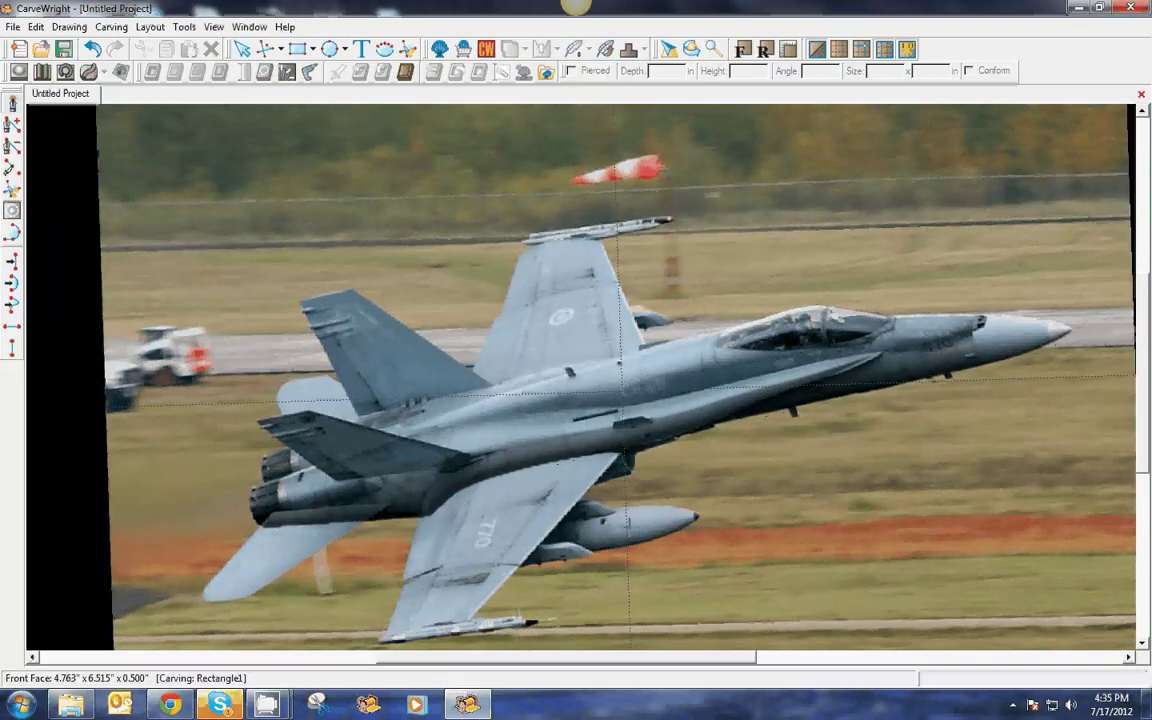
left_click(636, 431)
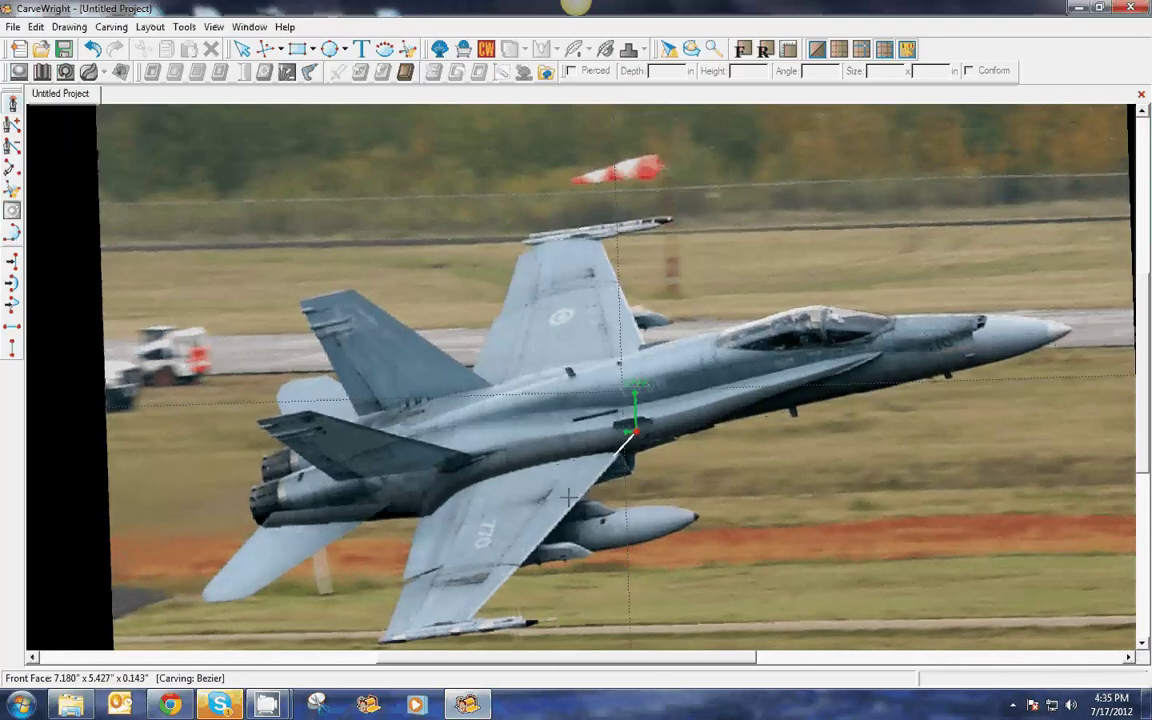
left_click(467, 623)
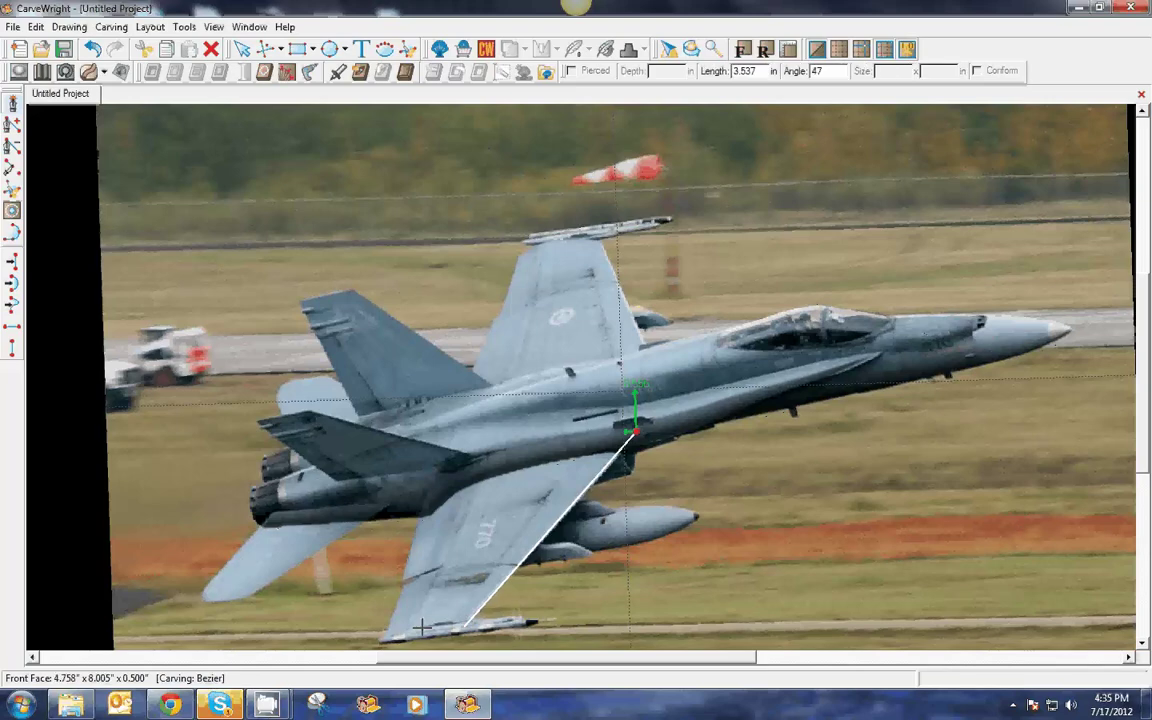
left_click(382, 638)
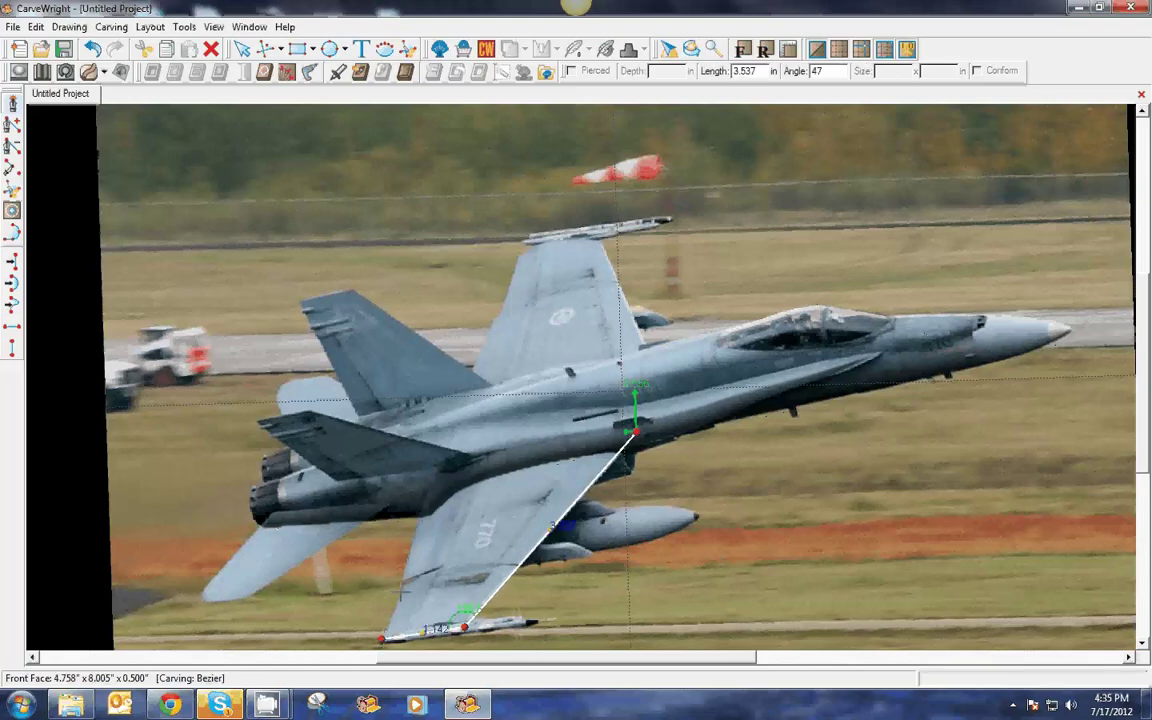
key("Return")
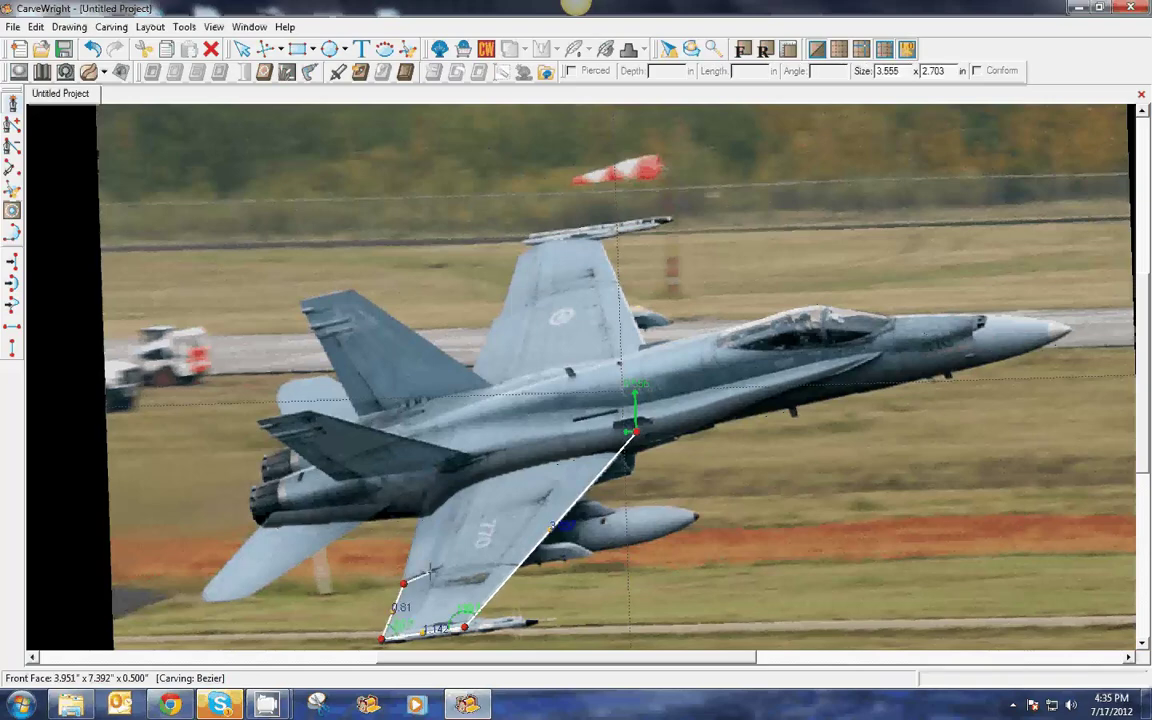
- Finish the near wing outline along the notched trailing edge and across the root, then move its two root vertices farther into the fuselage
left_click(403, 583)
left_click(427, 573)
left_click(403, 583)
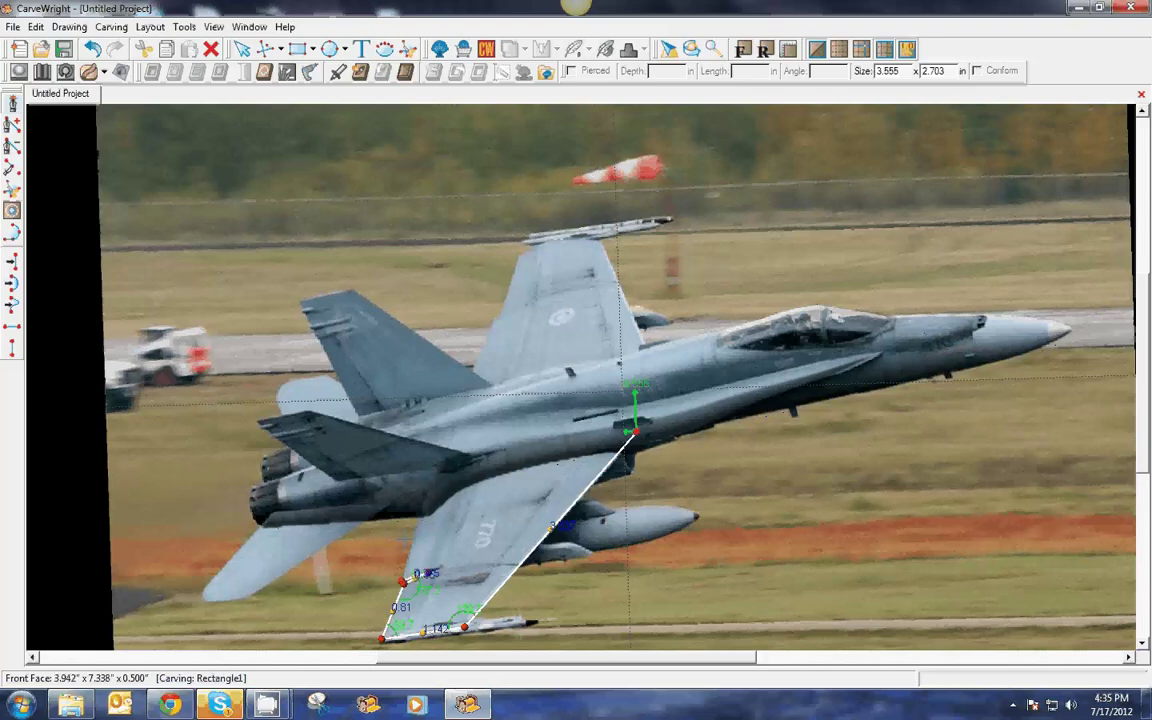
left_click(428, 485)
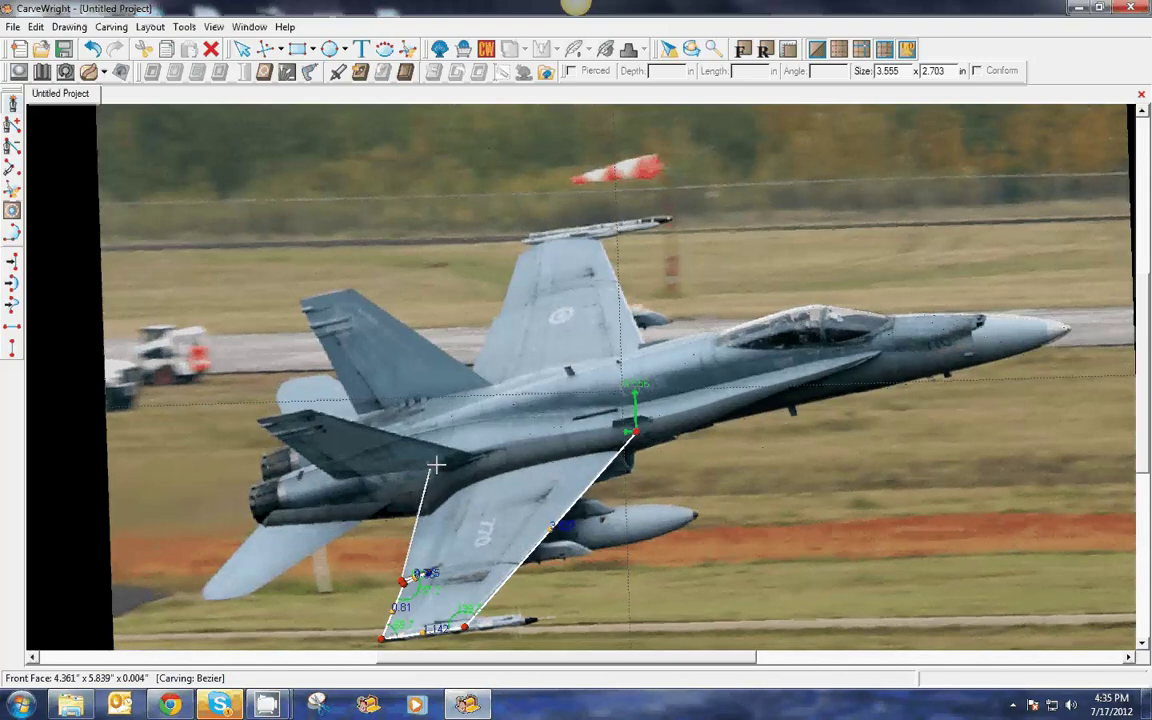
left_click(431, 467)
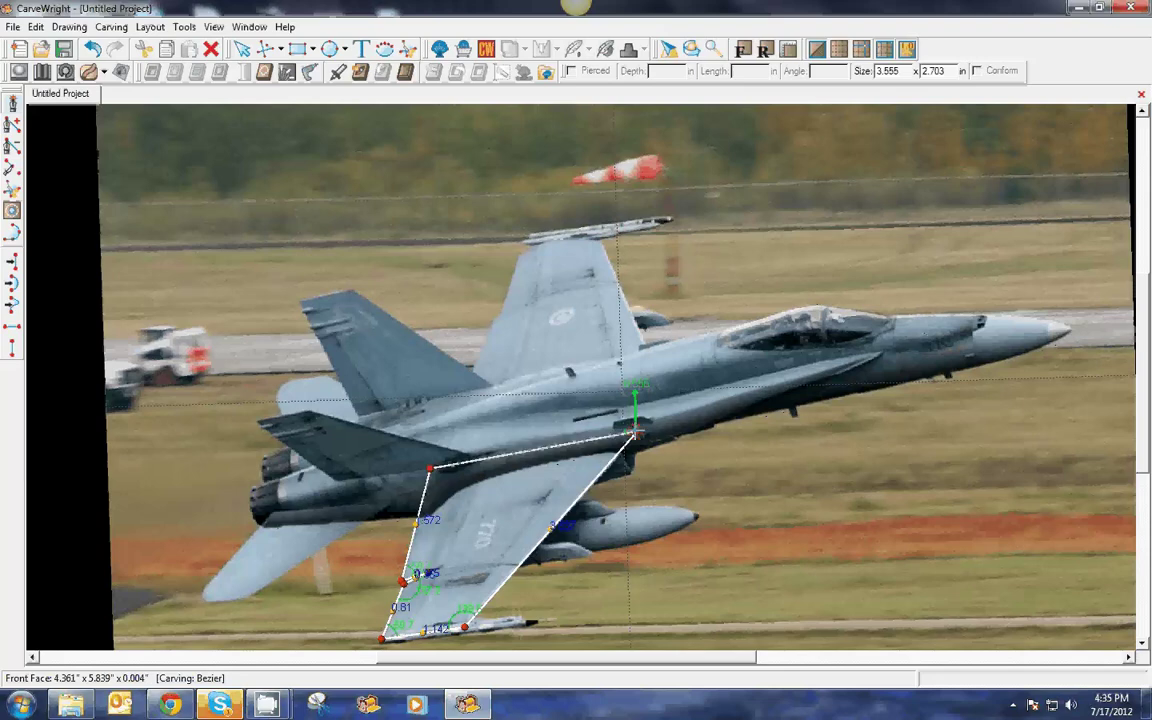
left_click(632, 434)
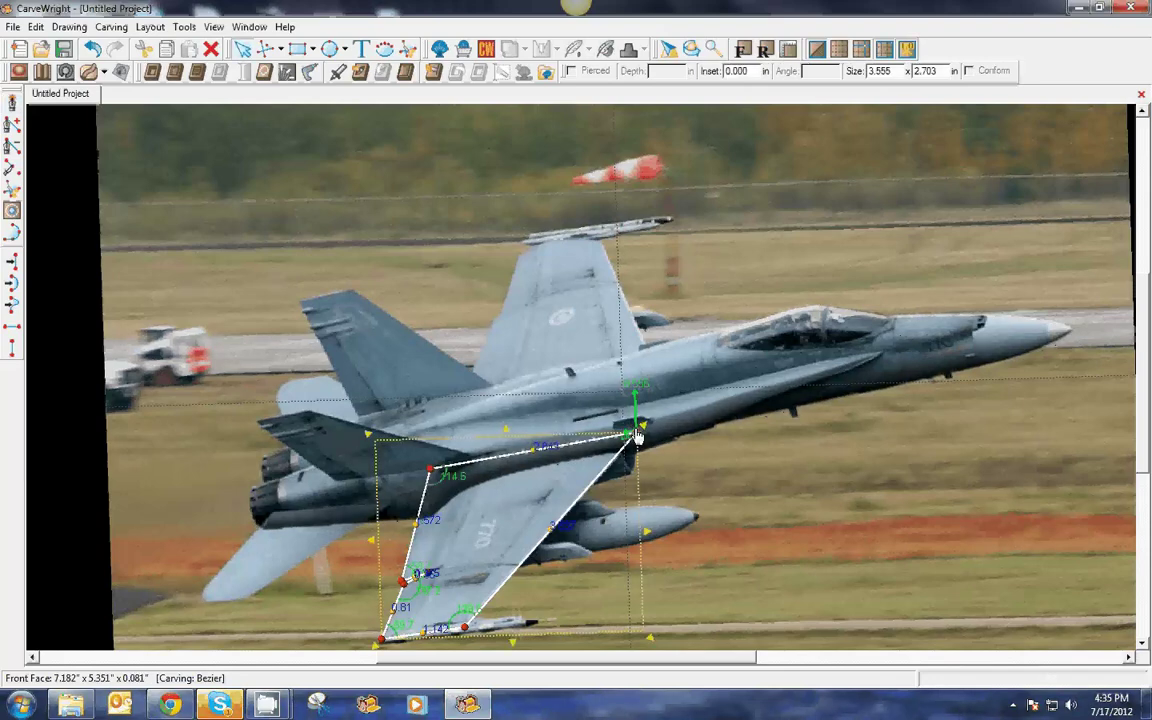
left_click_drag(636, 434, 653, 425)
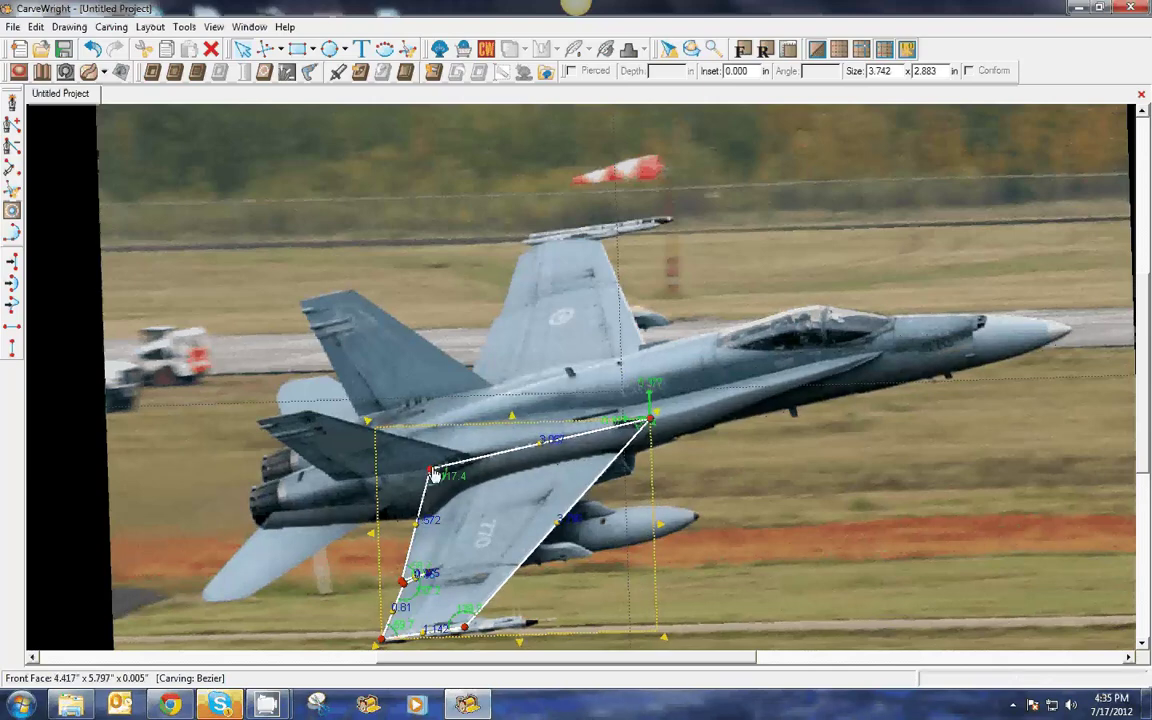
left_click_drag(435, 475, 439, 460)
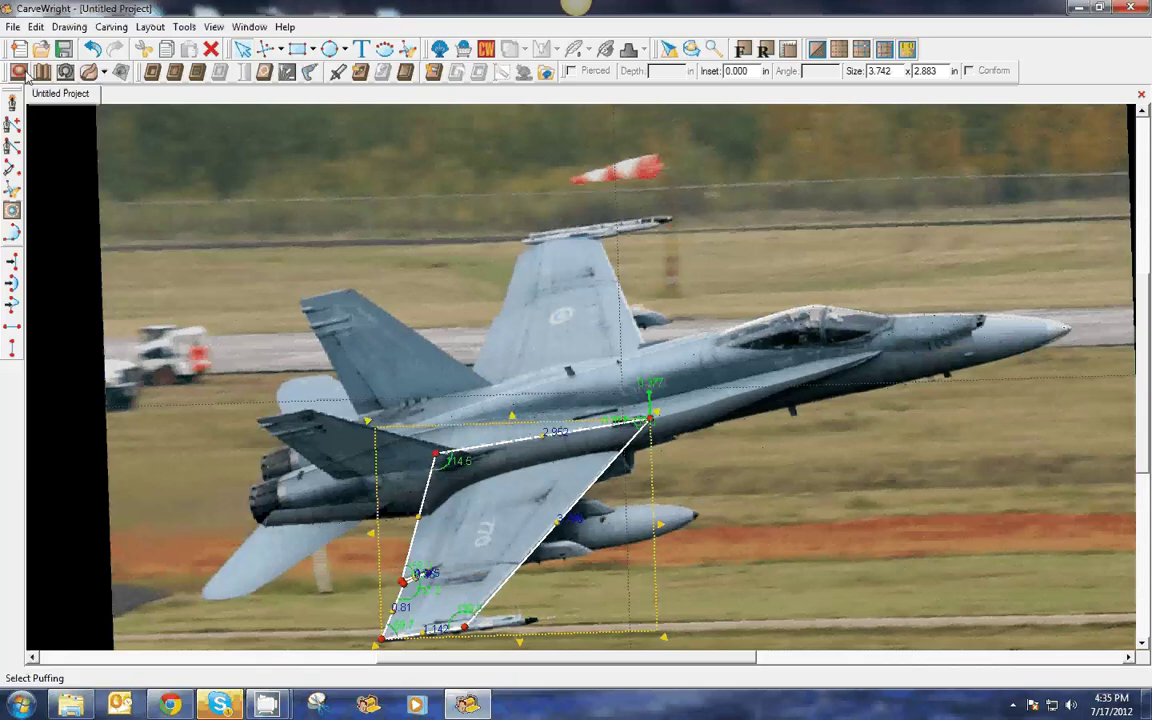
- Puff the near wing outline with a Flat profile at the steepest angle and compare the carving with and without the photo texture
left_click(19, 75)
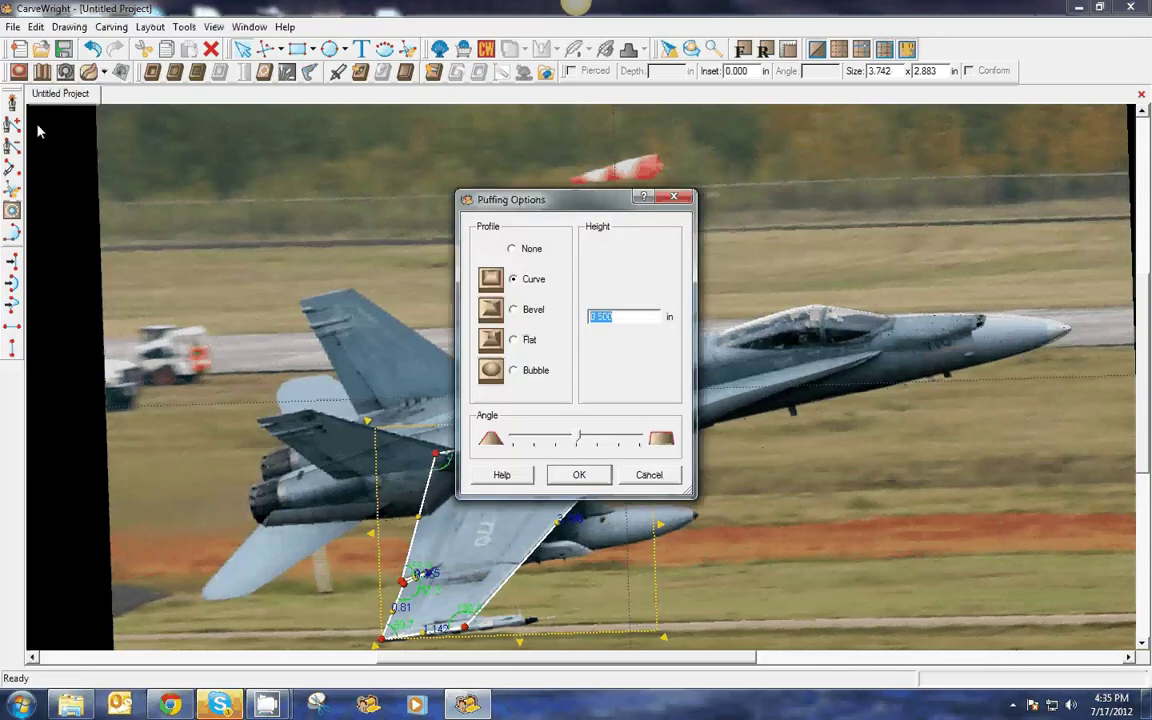
left_click(527, 341)
left_click_drag(579, 440, 650, 440)
left_click(590, 478)
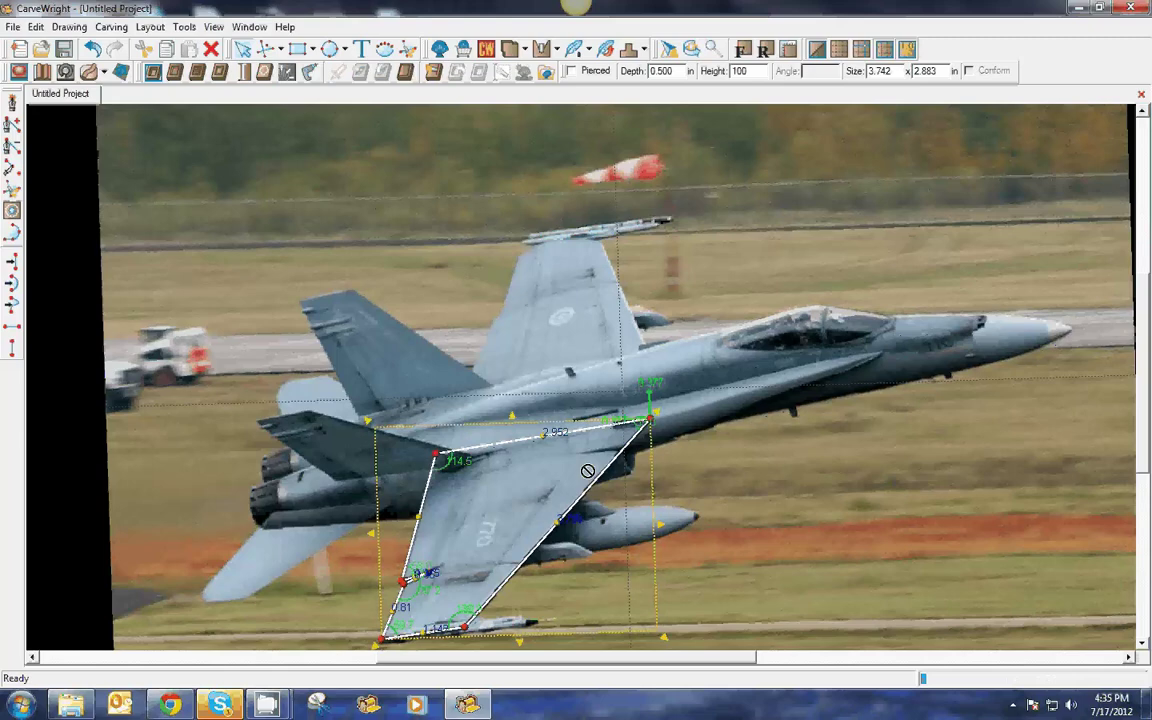
left_click(817, 49)
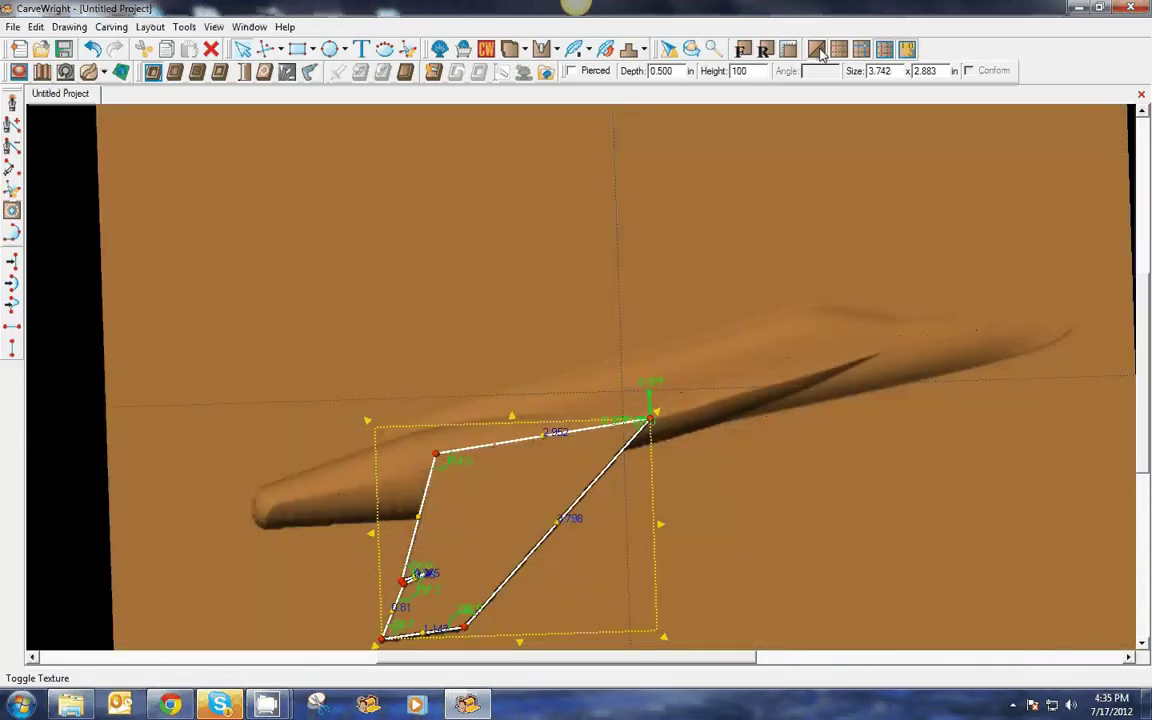
left_click(69, 270)
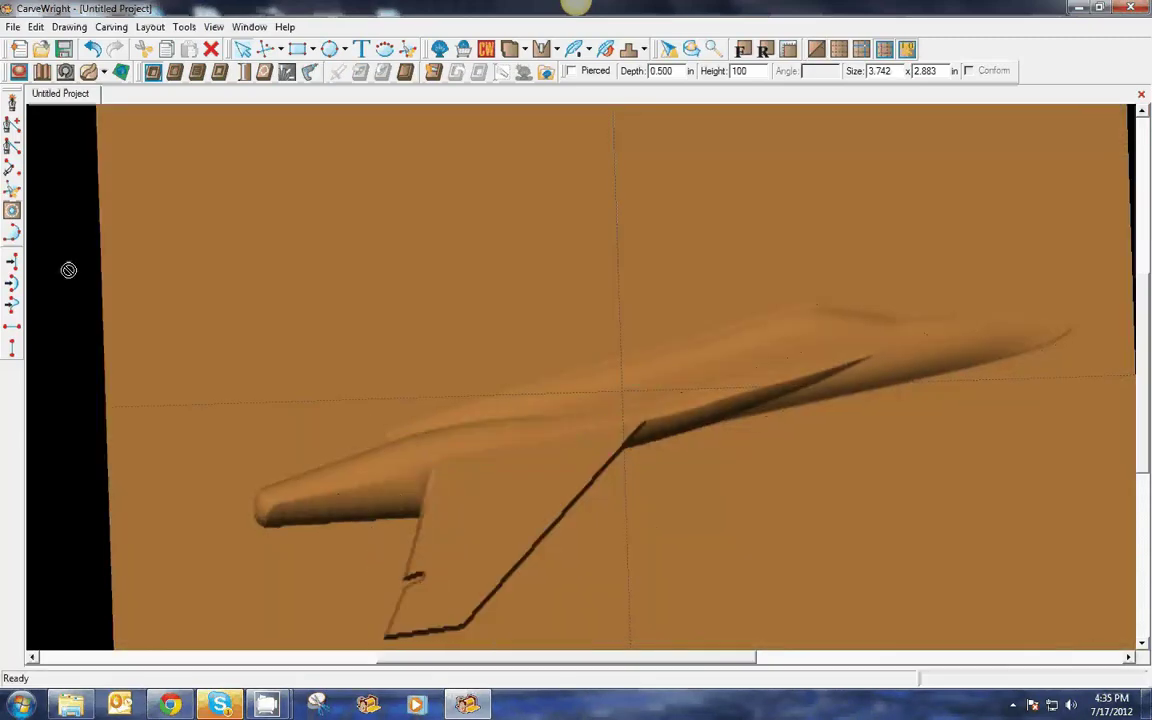
mouse_move(515, 500)
left_mouse_down()
mouse_move(609, 478)
mouse_move(650, 488)
mouse_move(581, 512)
mouse_move(489, 514)
mouse_move(440, 543)
mouse_move(460, 517)
mouse_move(413, 452)
mouse_move(725, 512)
mouse_move(586, 524)
mouse_move(455, 501)
mouse_move(429, 509)
mouse_move(504, 499)
left_mouse_up()
left_click(504, 499)
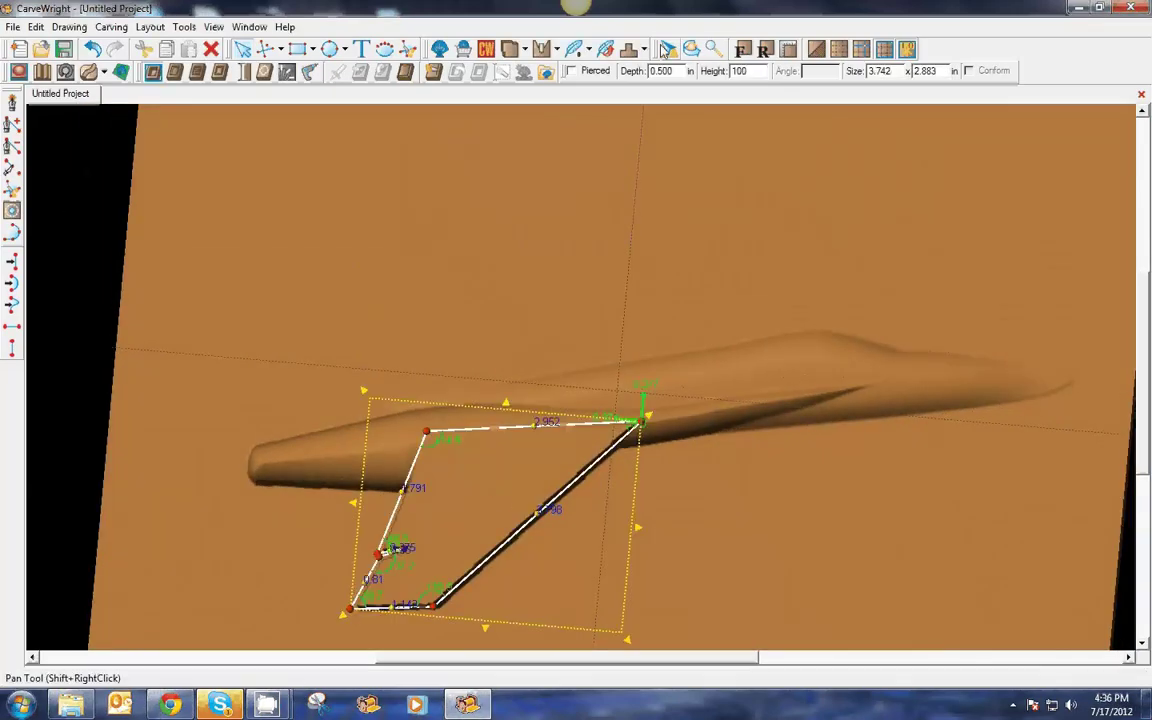
left_click(816, 48)
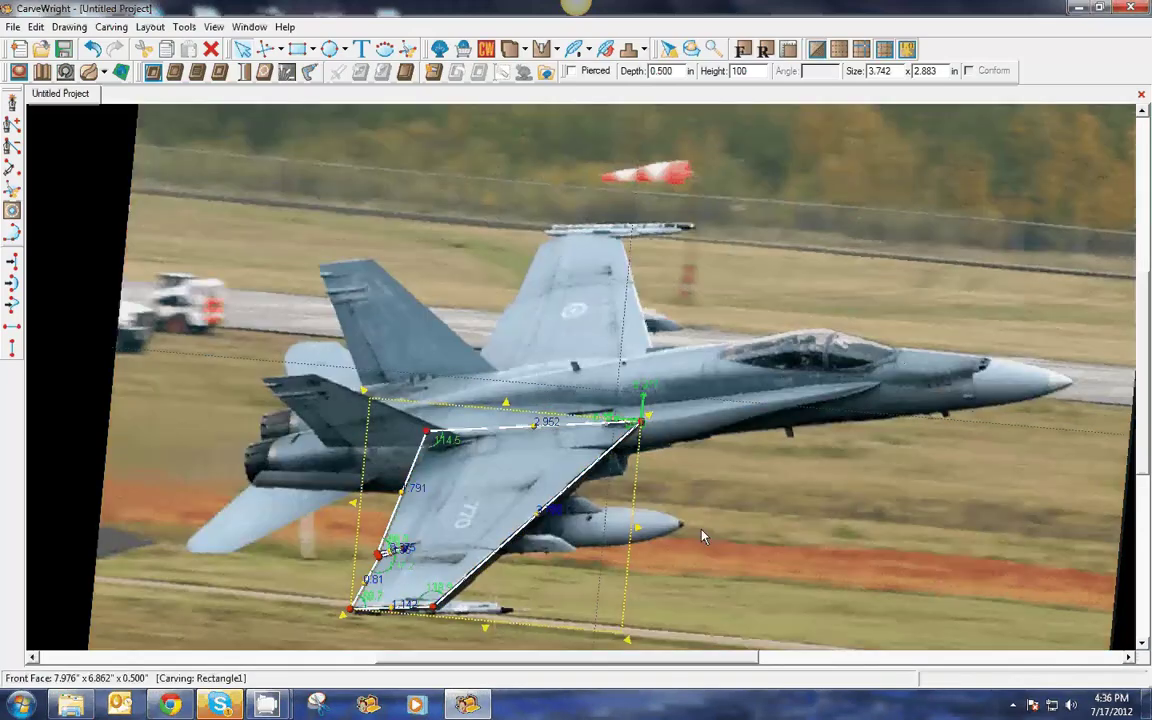
key("f")
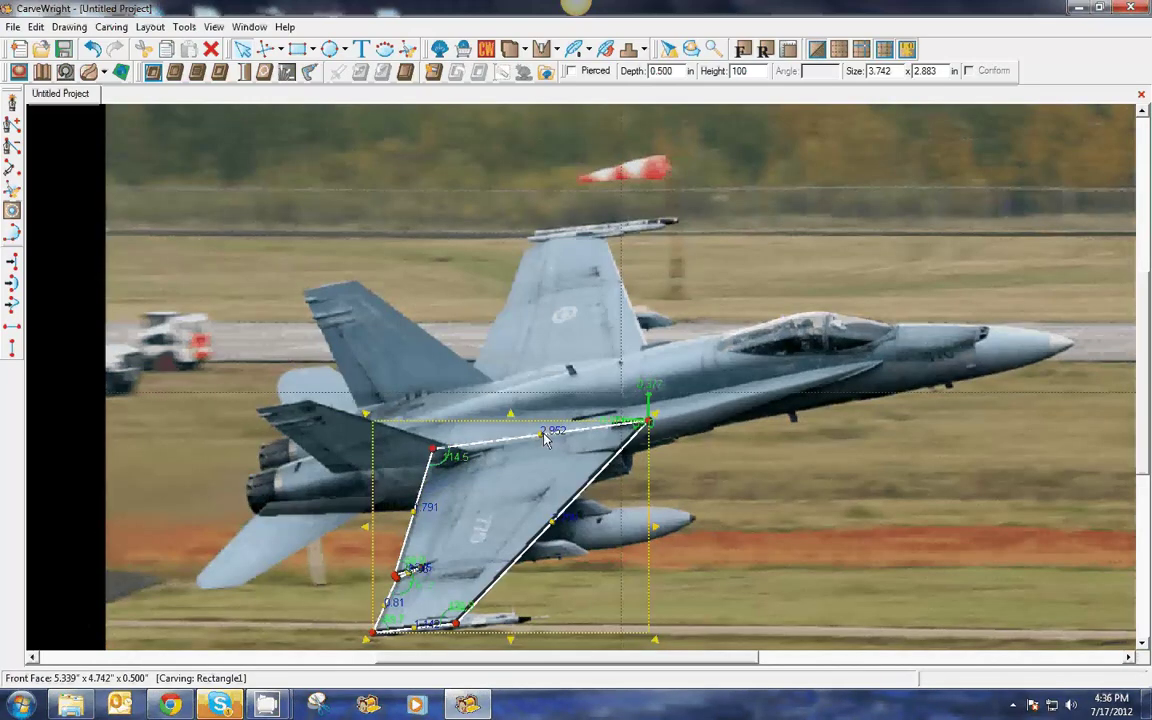
- Tilt the near wing vertically by 100, inspect its slope from several angles, and return to the front view with nothing selected
left_click_drag(545, 441, 576, 409)
middle_click_drag(576, 409, 576, 400)
left_click(121, 72)
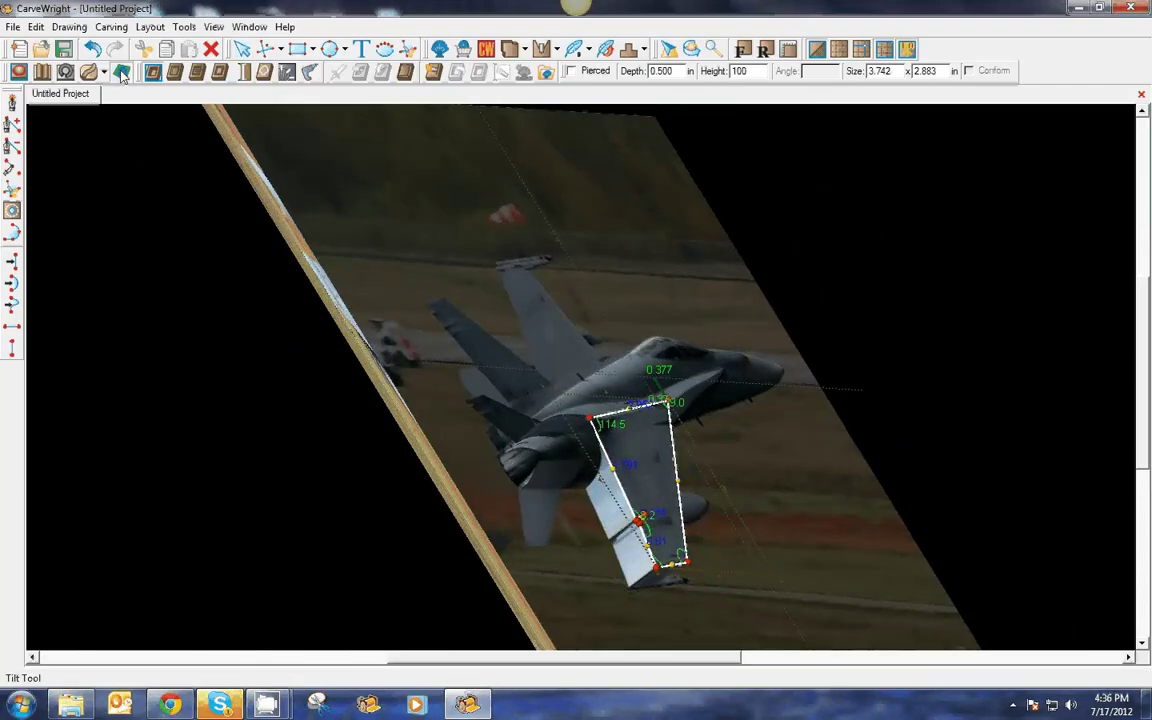
left_click(121, 73)
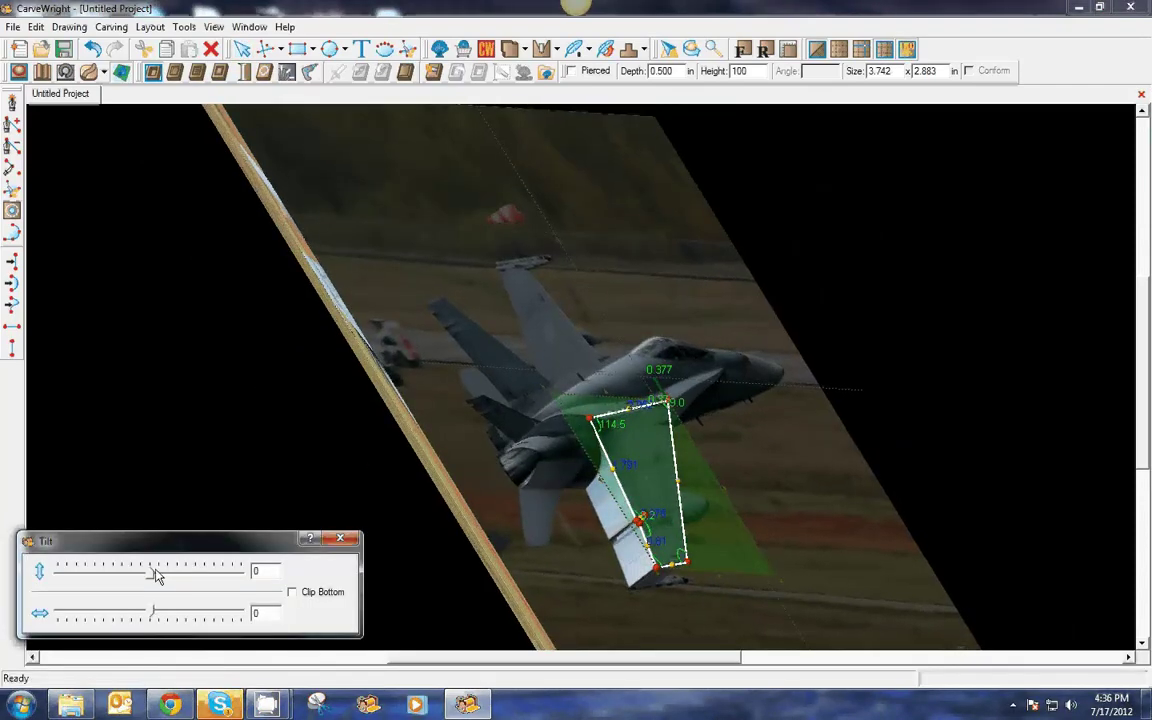
left_click_drag(155, 572, 8, 569)
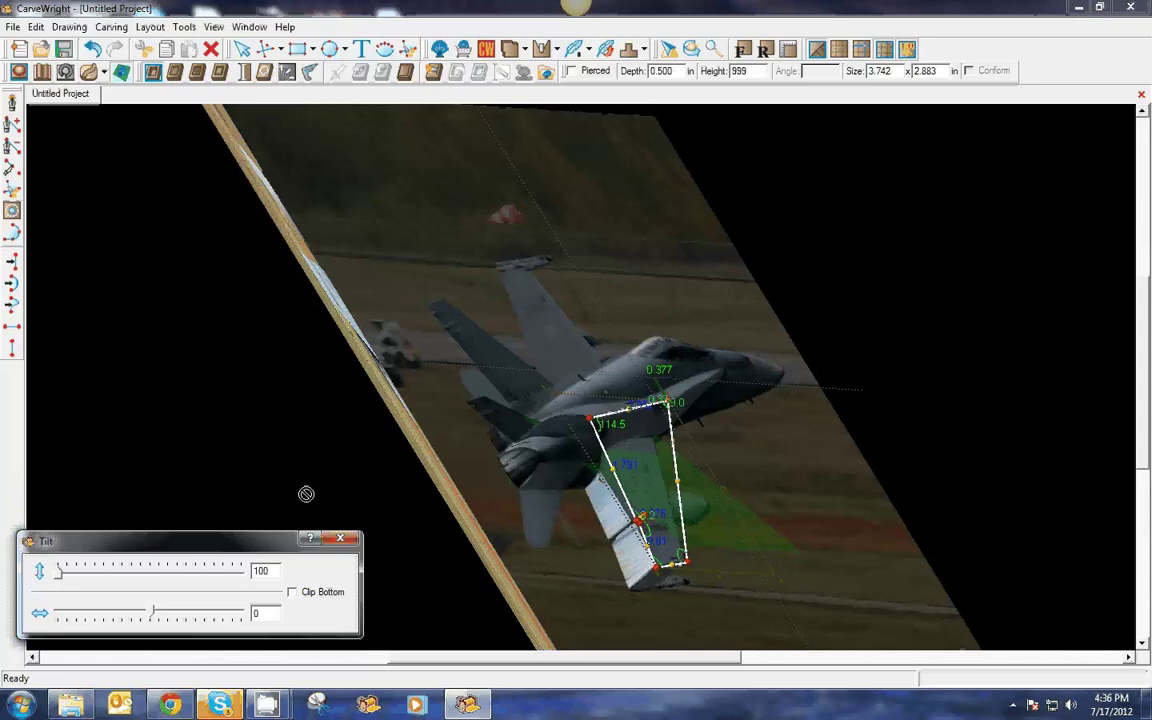
left_click_drag(546, 505, 715, 535)
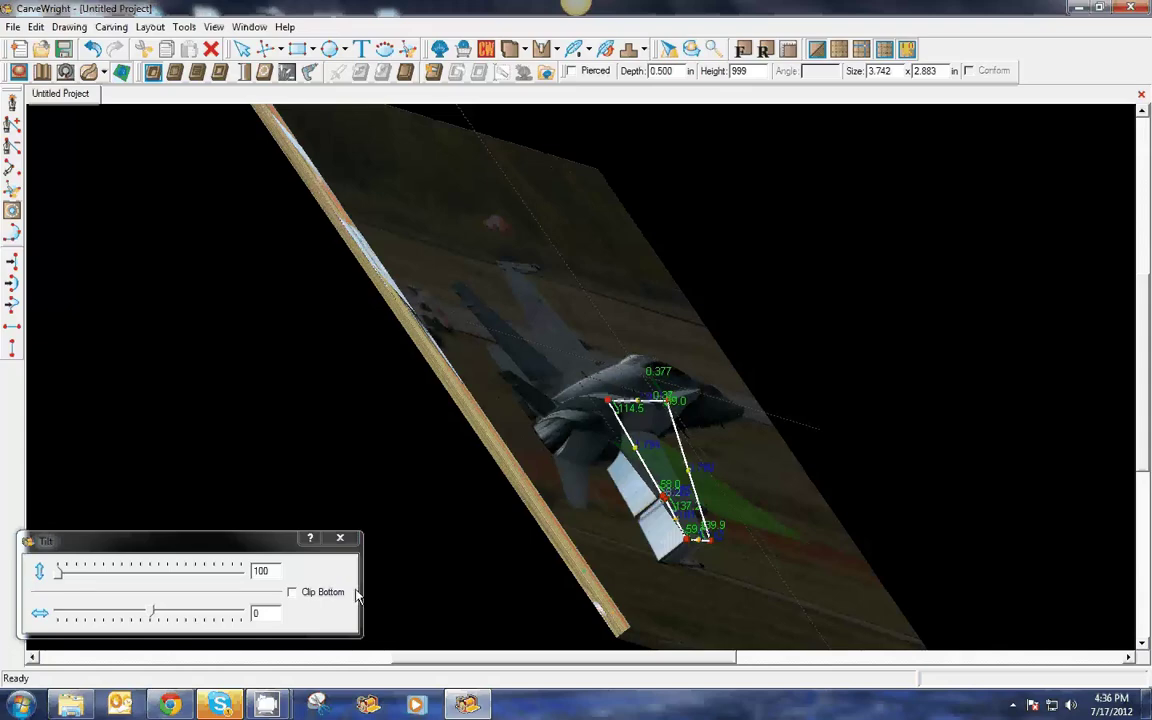
middle_click_drag(800, 553, 661, 580)
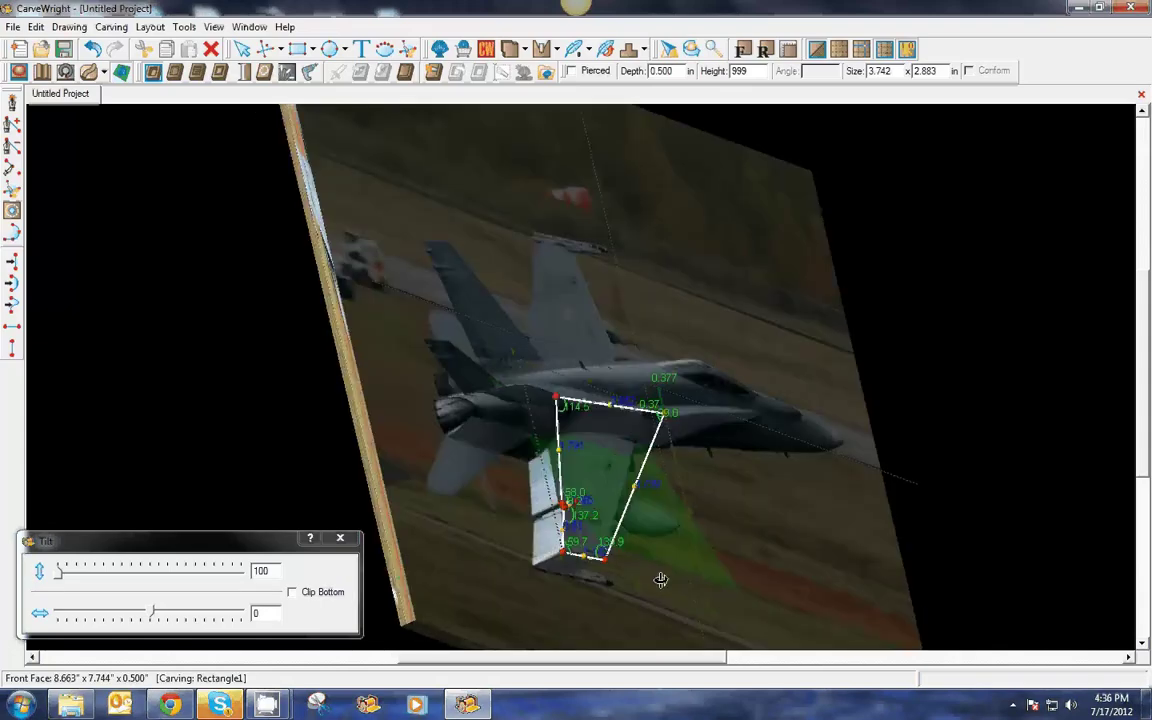
left_click_drag(661, 580, 782, 238)
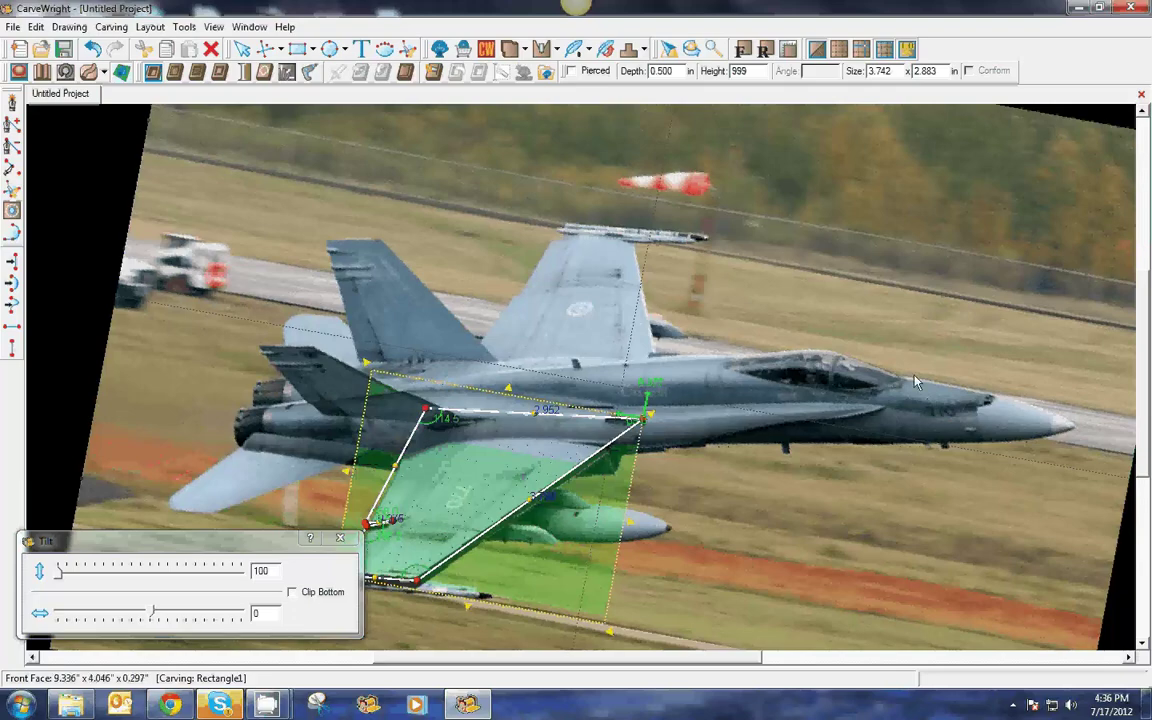
left_click(789, 50)
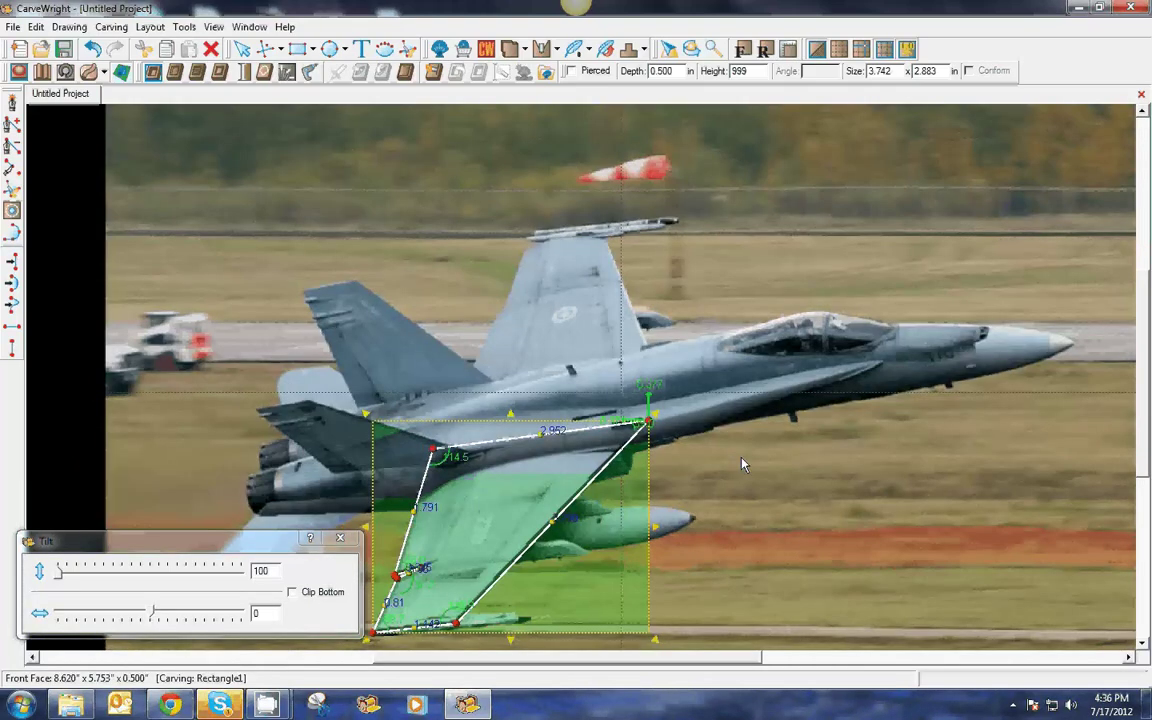
left_click(601, 400)
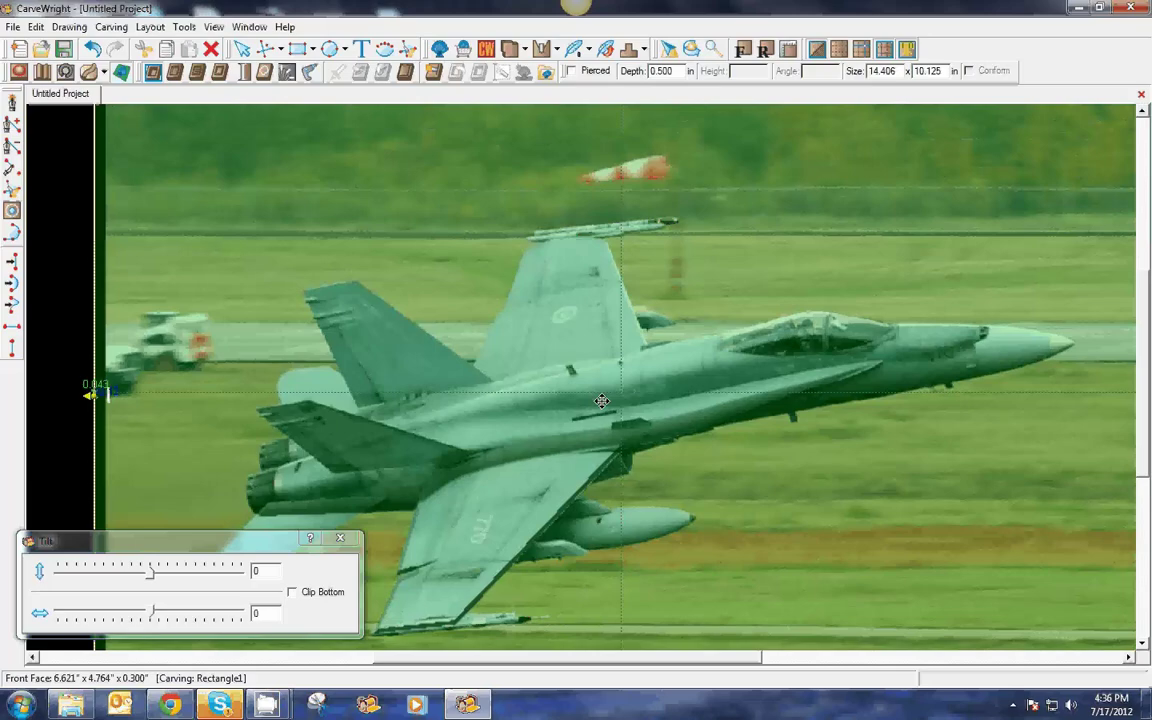
left_click(43, 248)
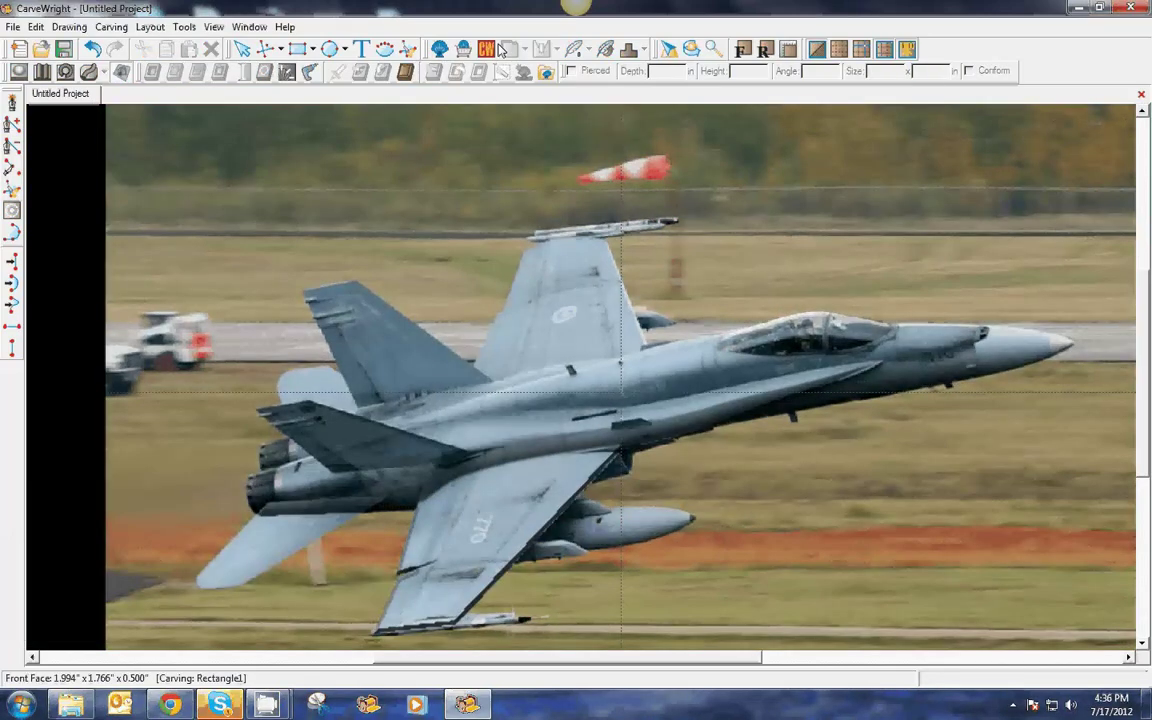
- Set the lower fuselage outline's height to 85 and reselect the near wing
left_click(818, 53)
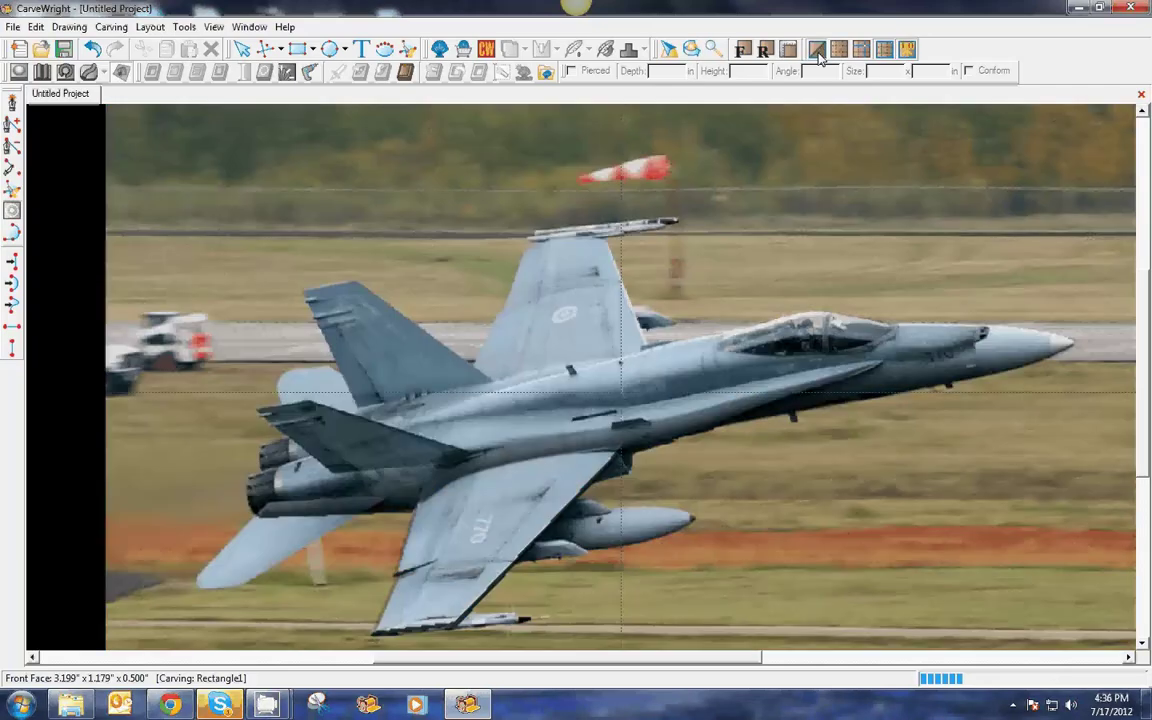
left_click(532, 488)
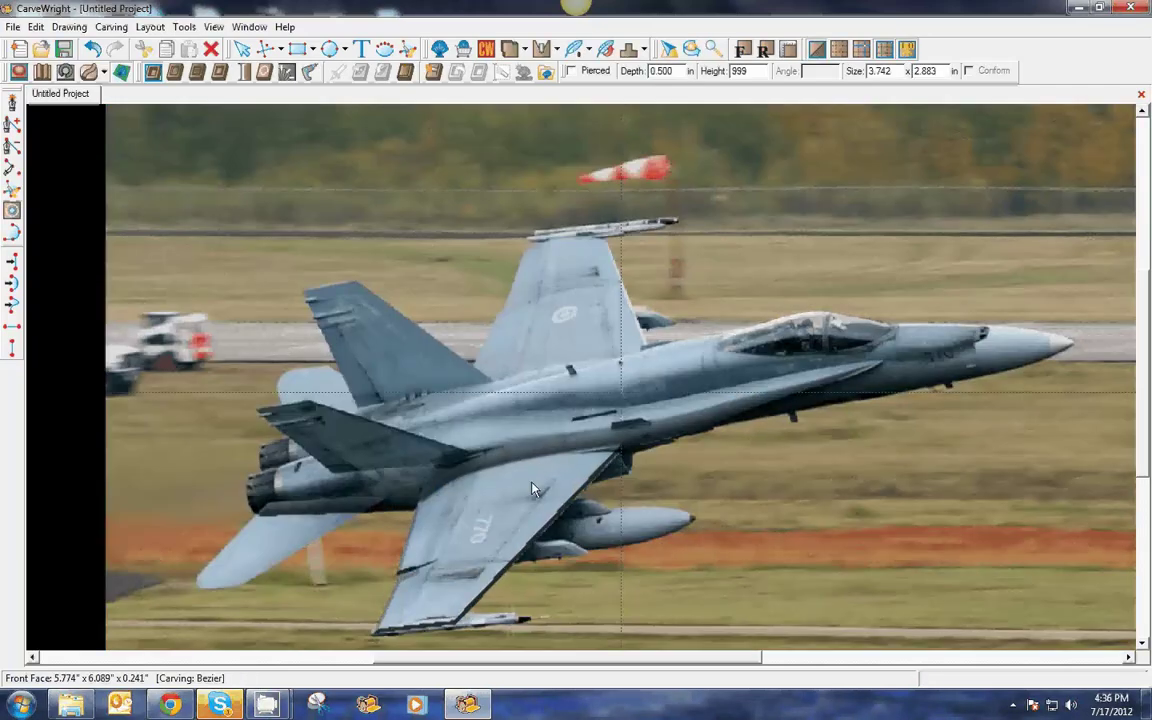
left_click(686, 421)
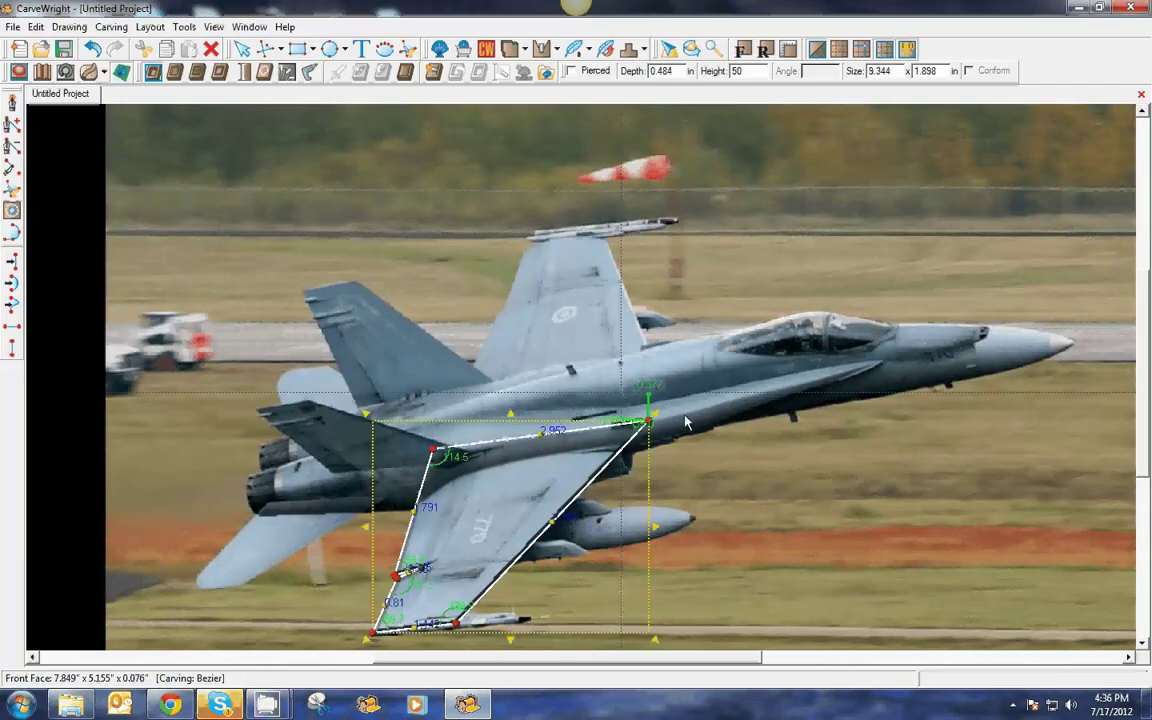
left_click(697, 421)
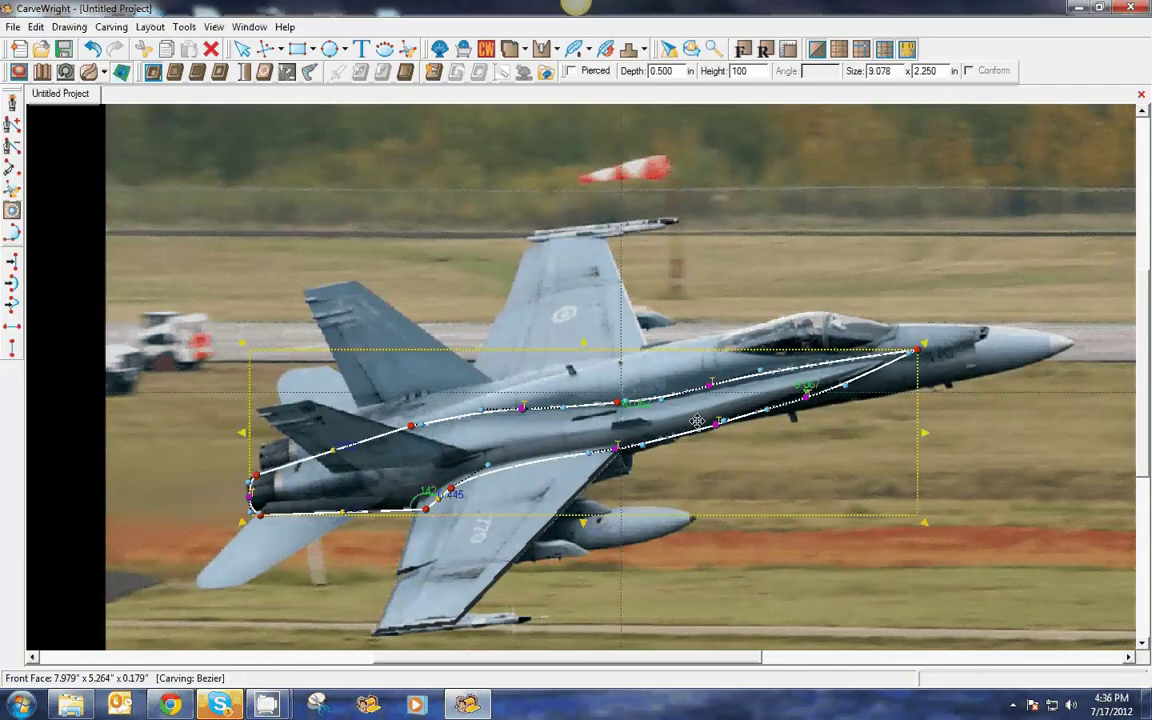
double_click(748, 72)
type("8")
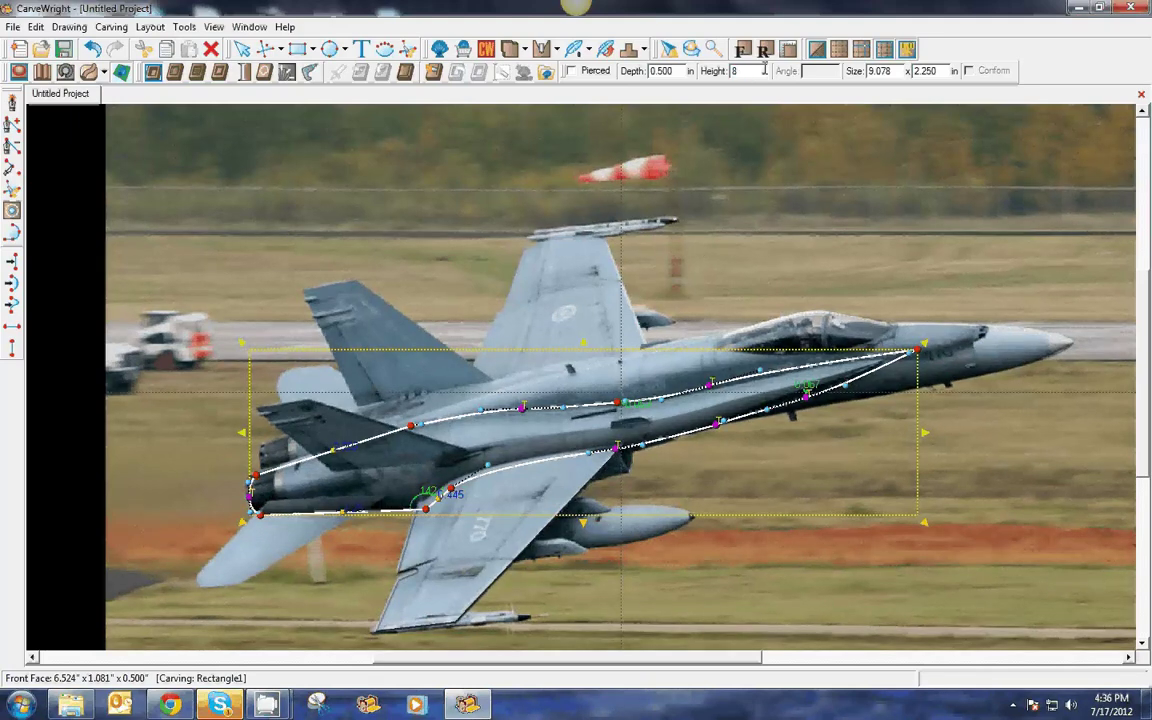
type("5")
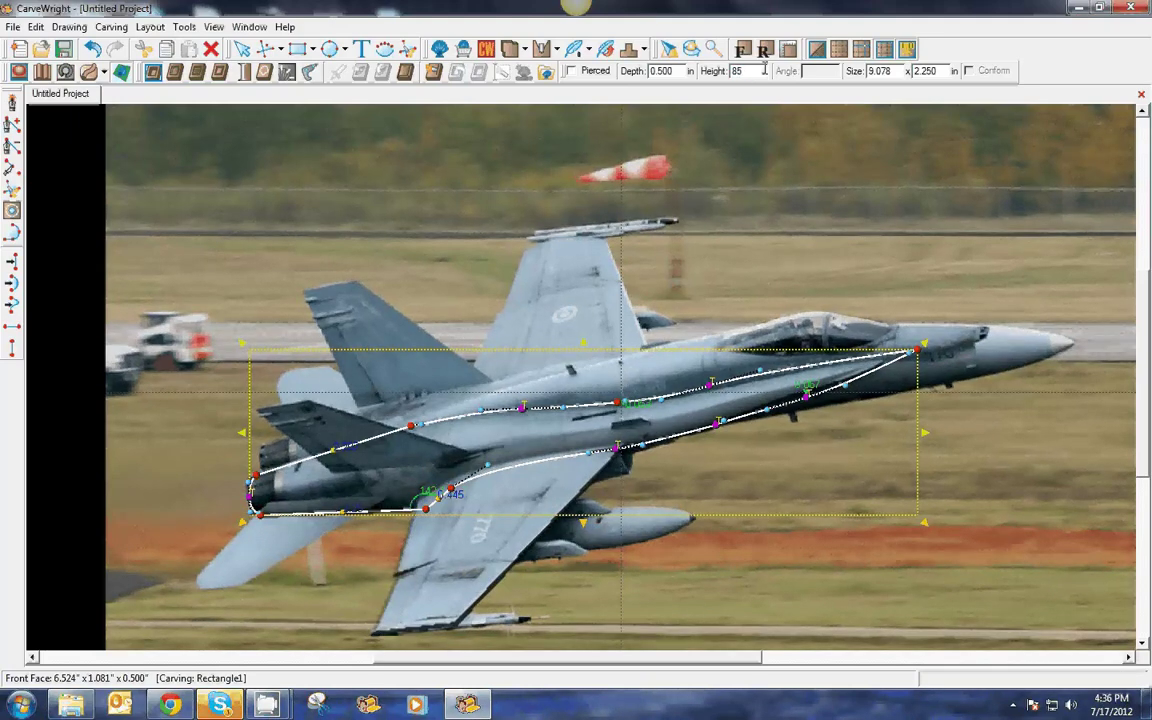
left_click(533, 512)
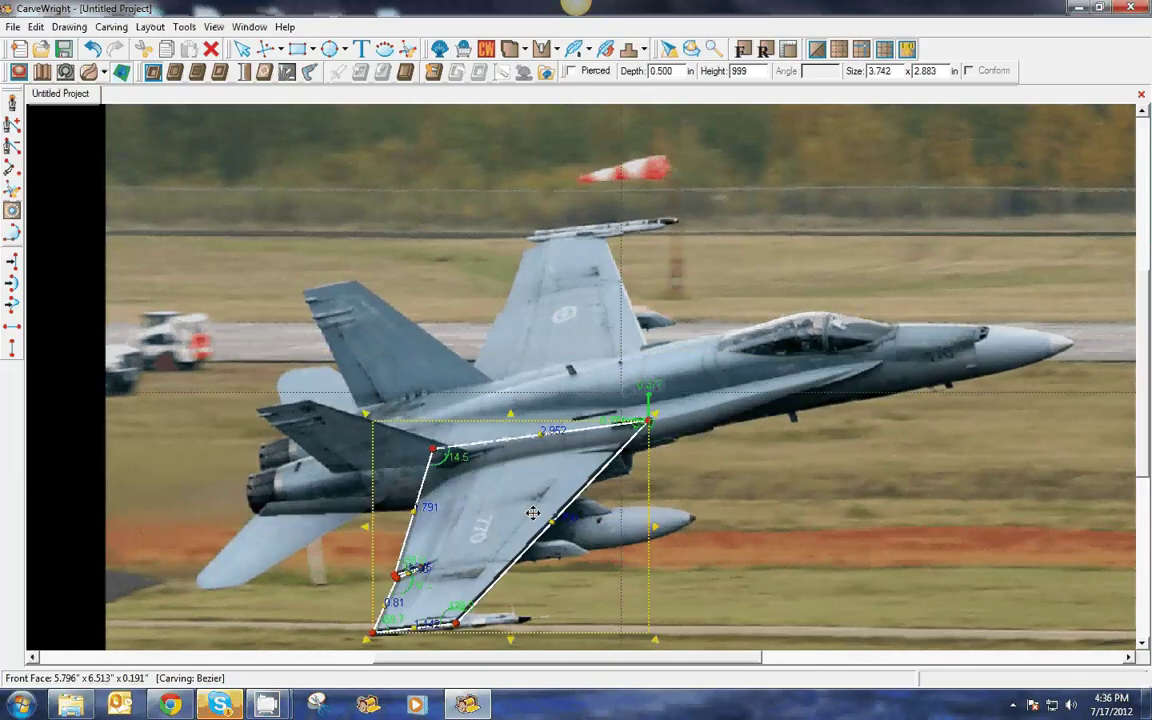
- Set the near wing's depth to 0.25 in and inspect its junction with the fuselage from an angle without the photo texture
double_click(679, 70)
key("BackSpace")
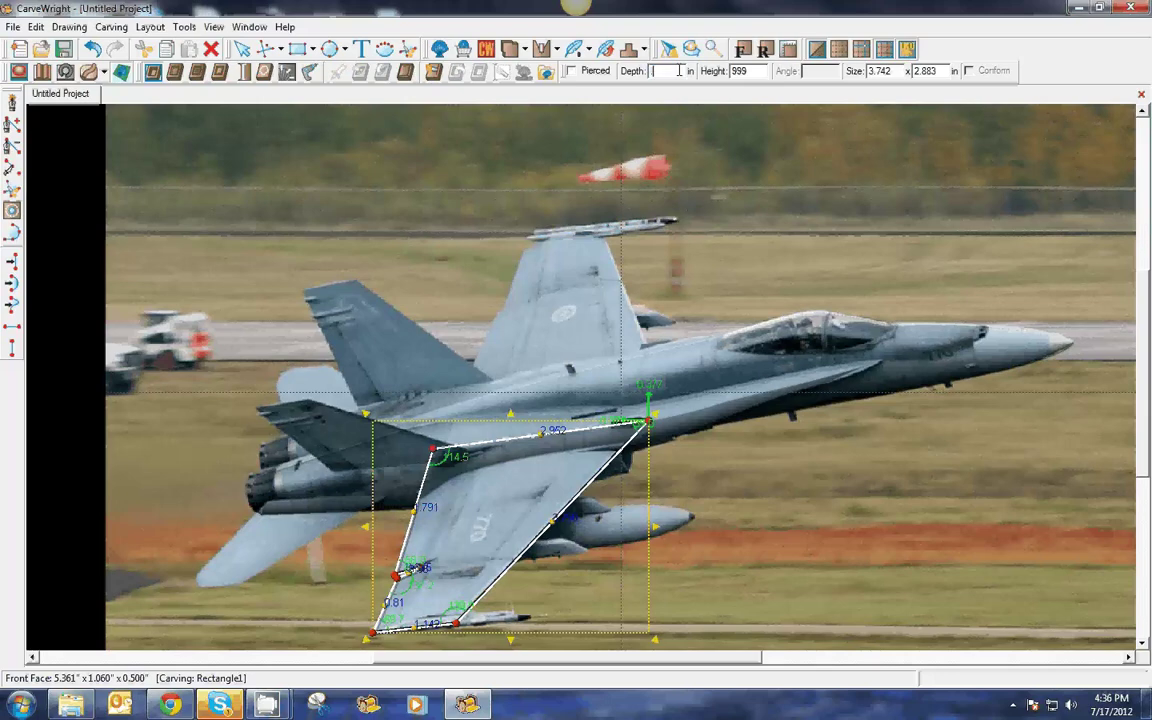
type("25")
key("Return")
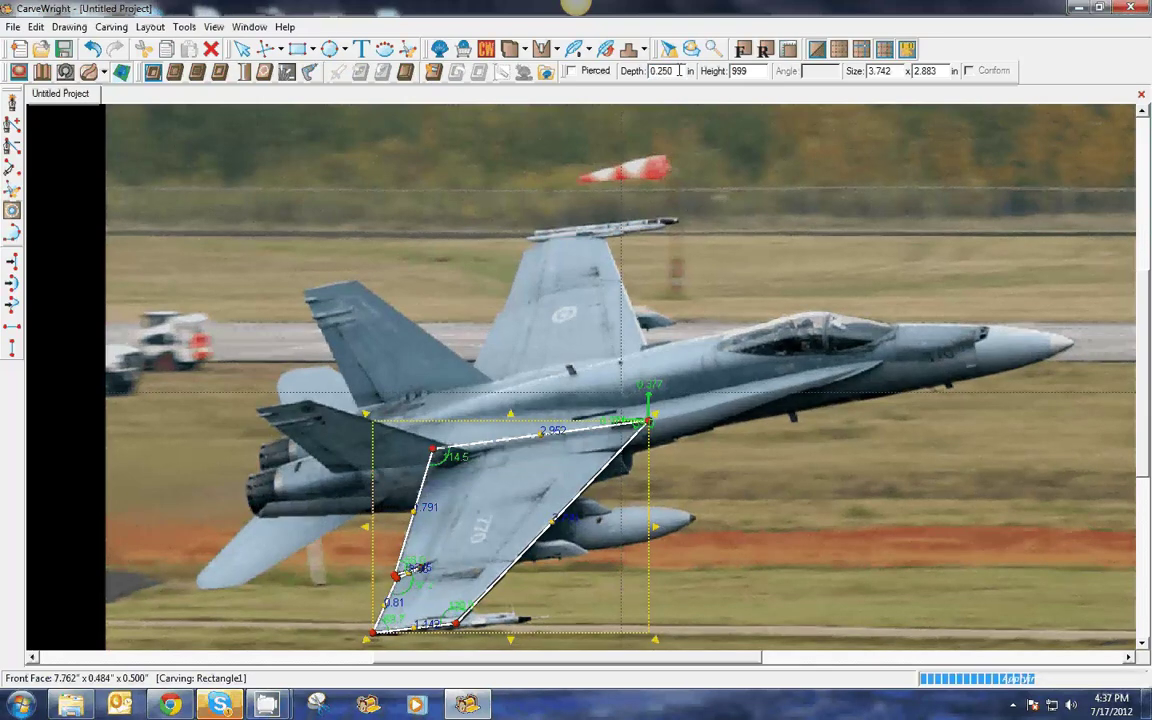
left_click(860, 49)
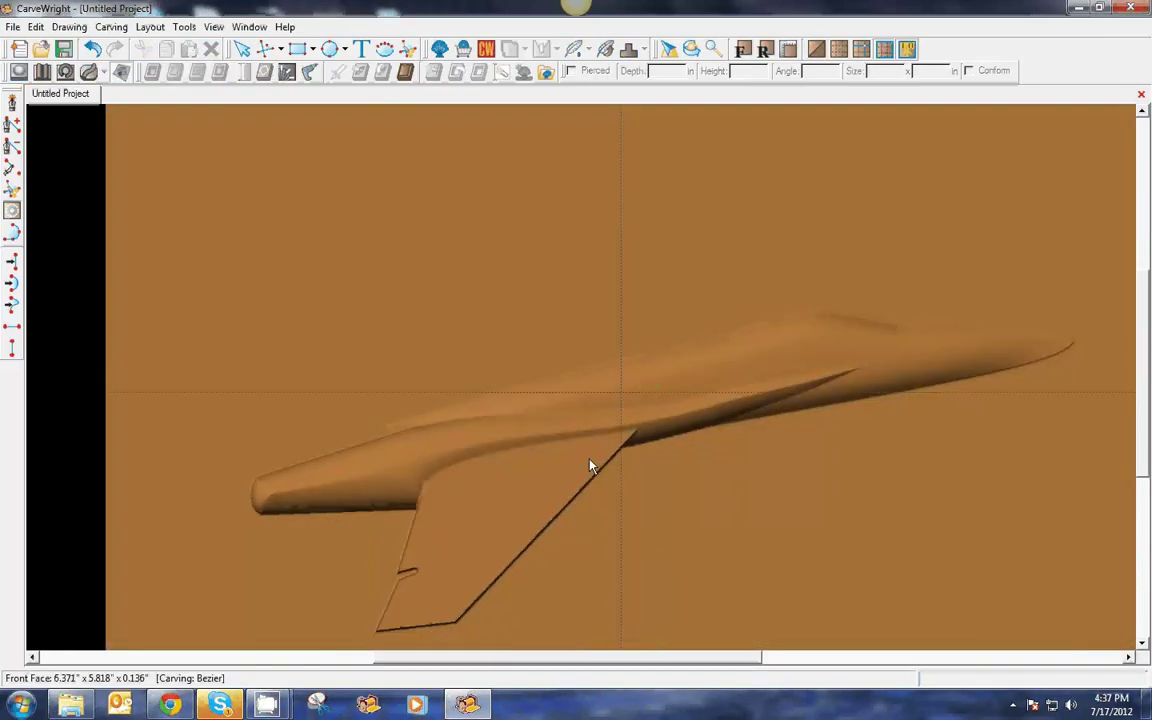
left_click_drag(429, 532, 574, 488)
left_click_drag(629, 459, 390, 479)
middle_click_drag(390, 479, 400, 495)
- Set the near wing's depth to 0.2 in and inspect the bare carving from the front and at an angle
left_click(514, 484)
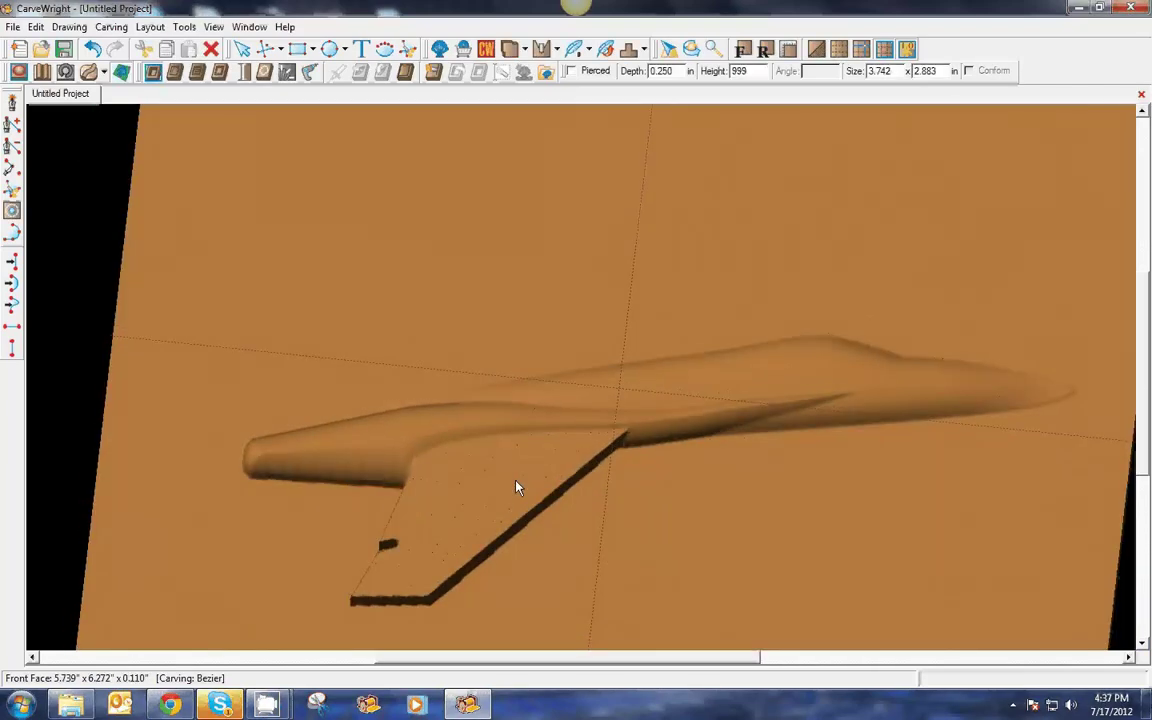
left_click(816, 49)
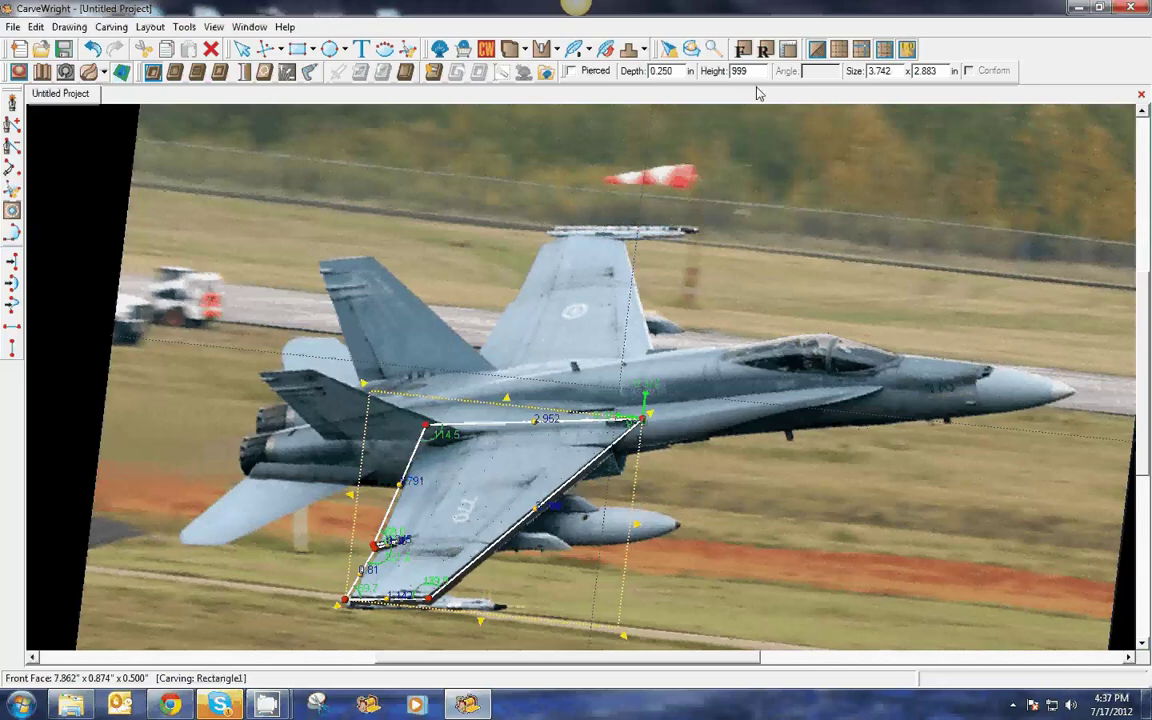
double_click(680, 71)
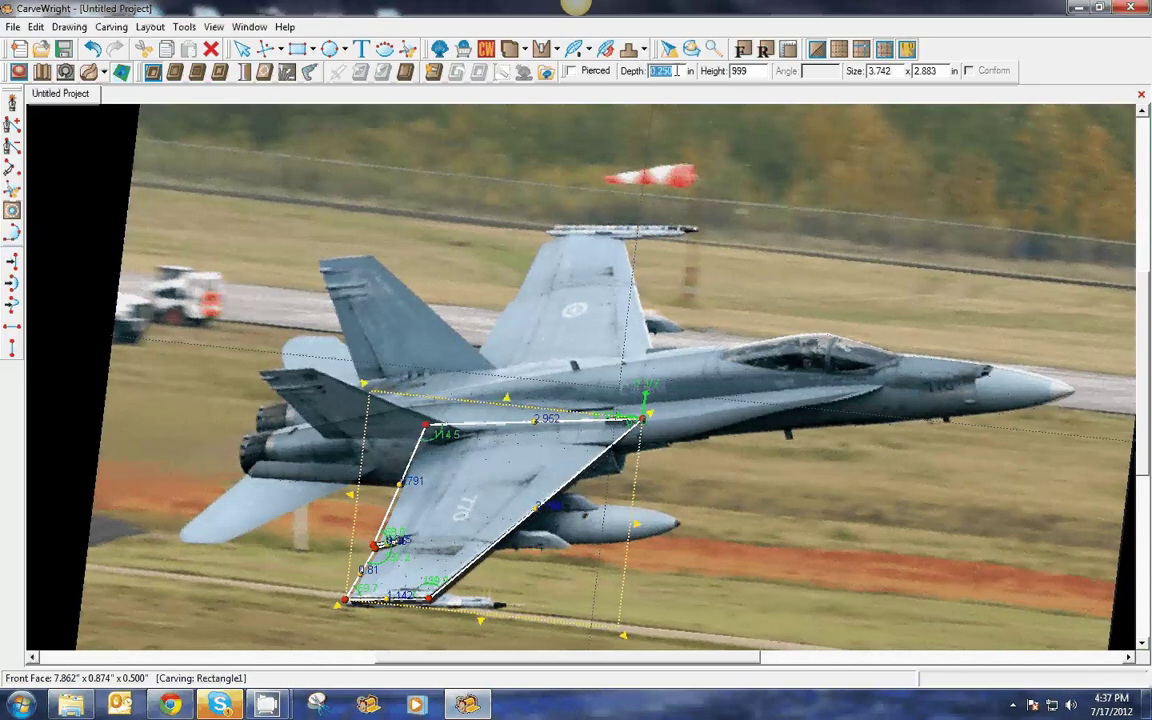
type(".2")
key("Return")
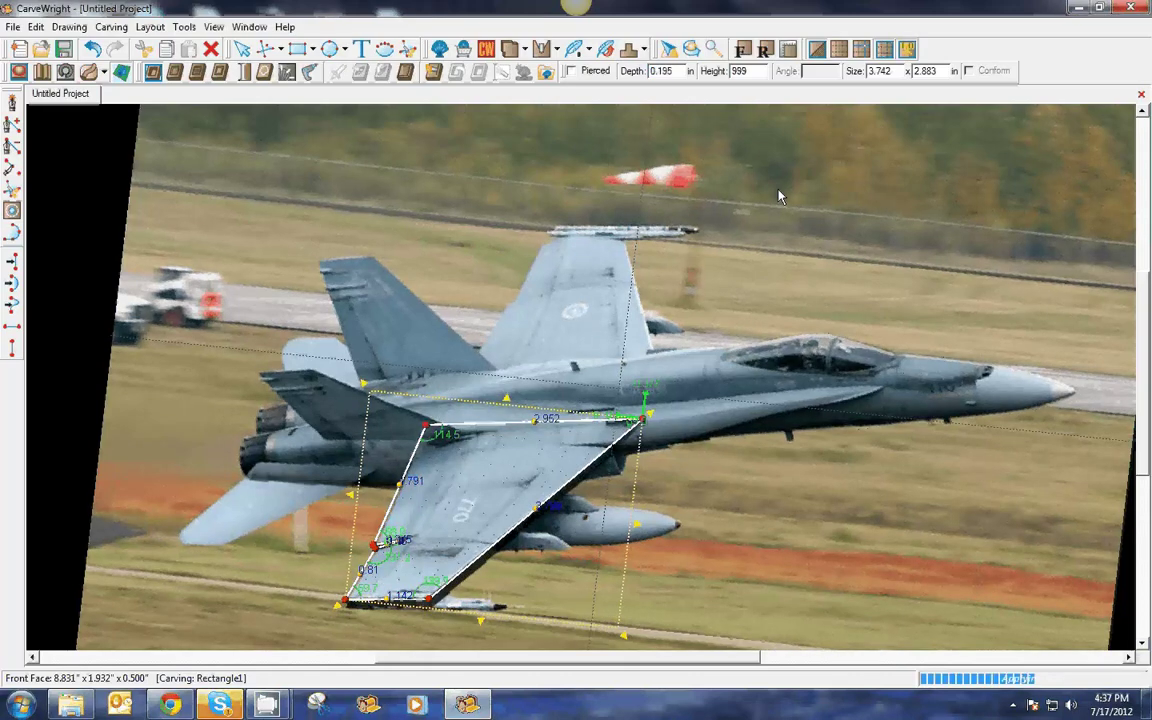
left_click(816, 50)
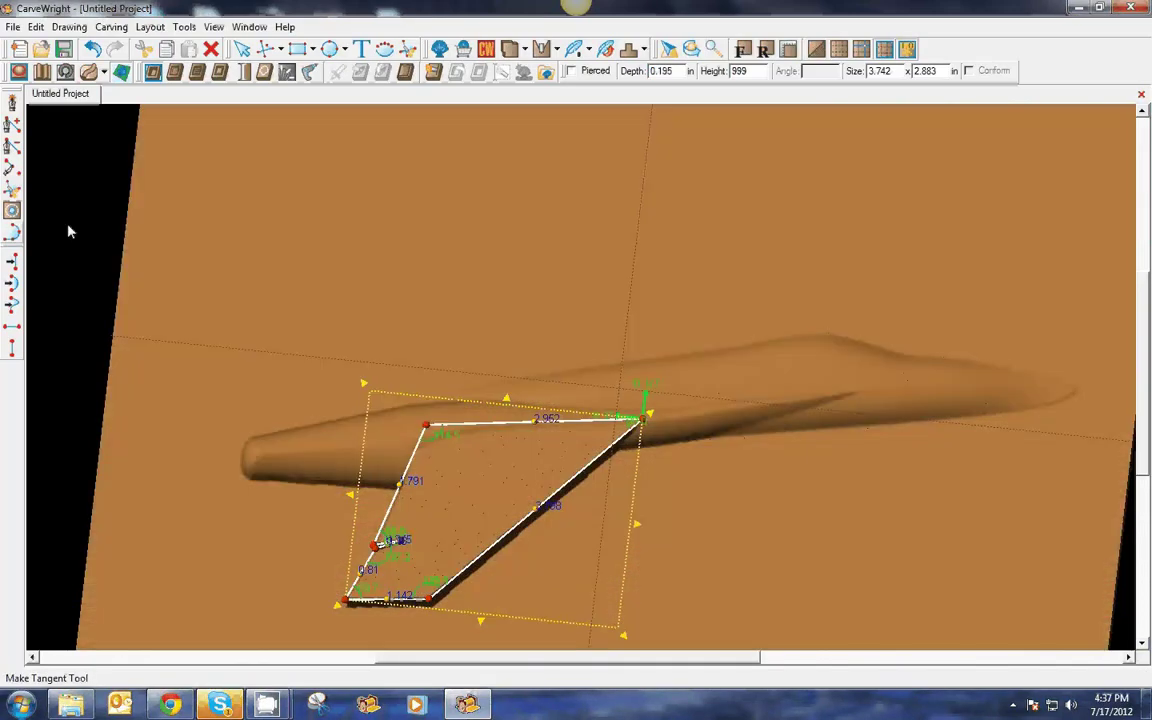
left_click(68, 225)
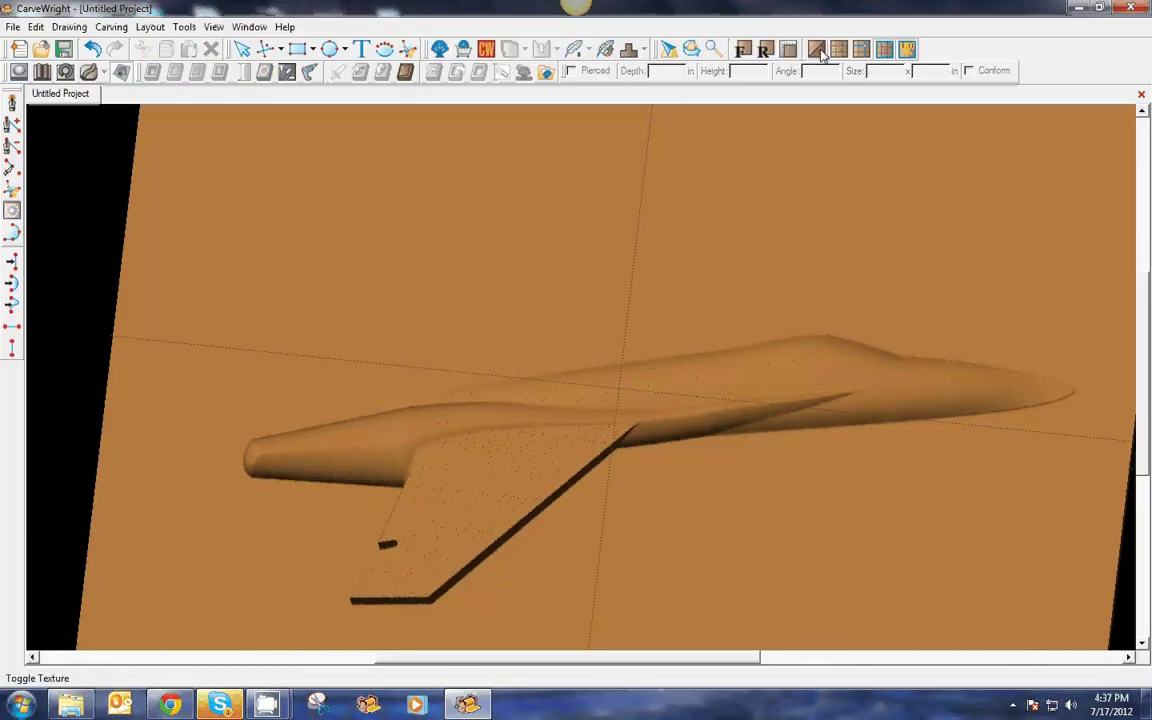
left_click(742, 49)
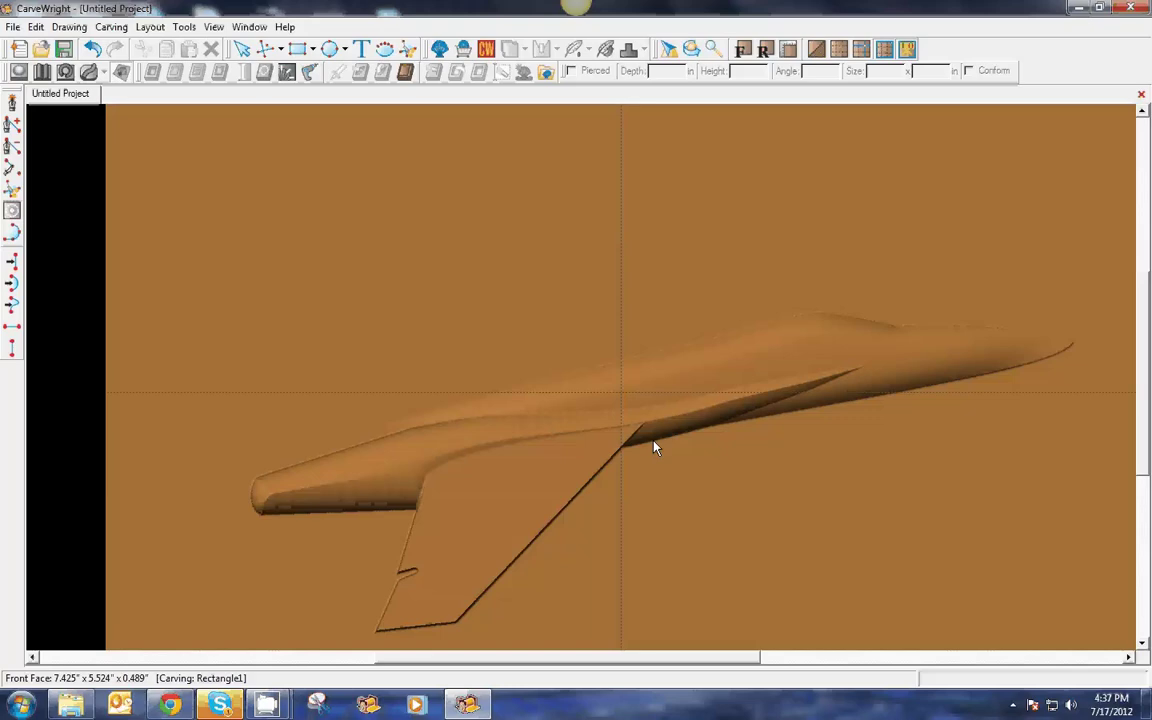
scroll(653, 444, "down", 3)
middle_click_drag(619, 501, 612, 483)
right_click_drag(612, 483, 640, 462)
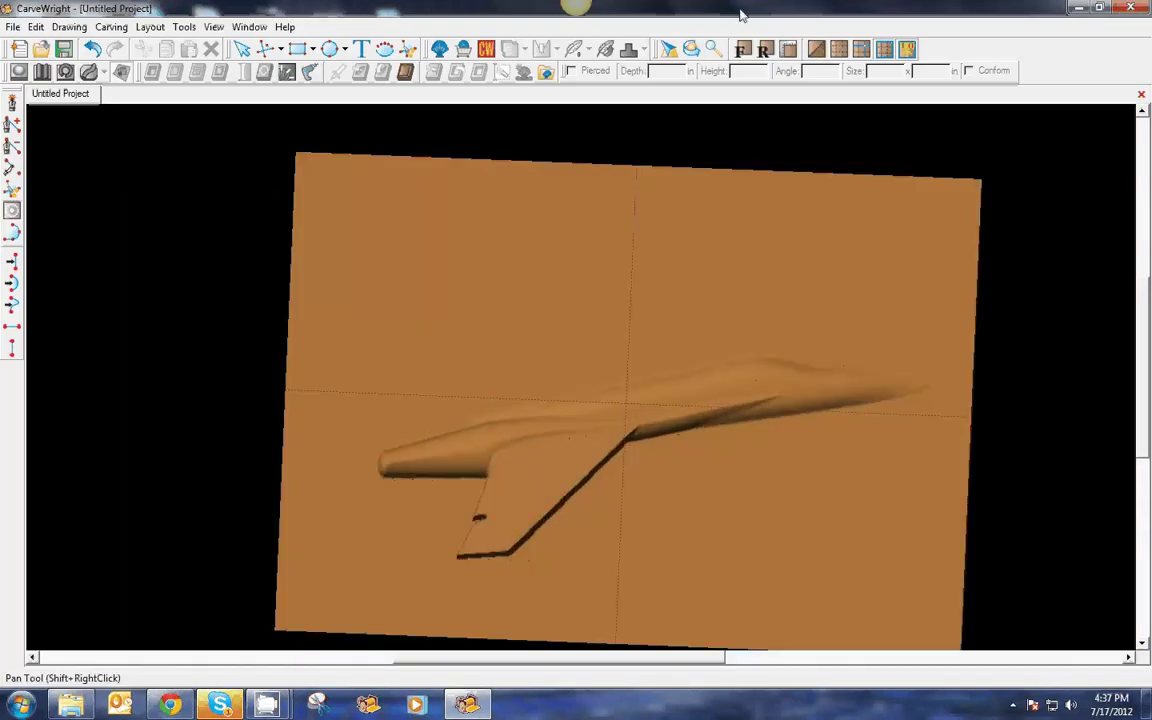
- Show the photo texture and trace the fuselage spine from the cockpit to the tail fin's base, spanning about 6.4 in
left_click(817, 49)
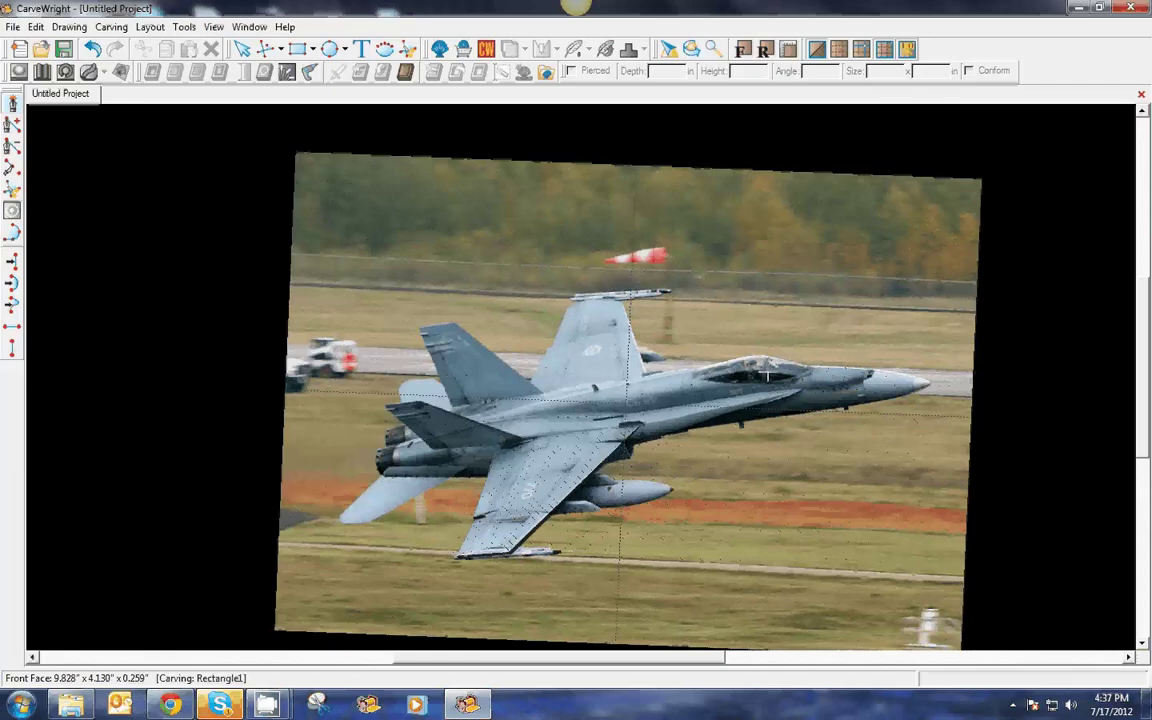
left_click(767, 375)
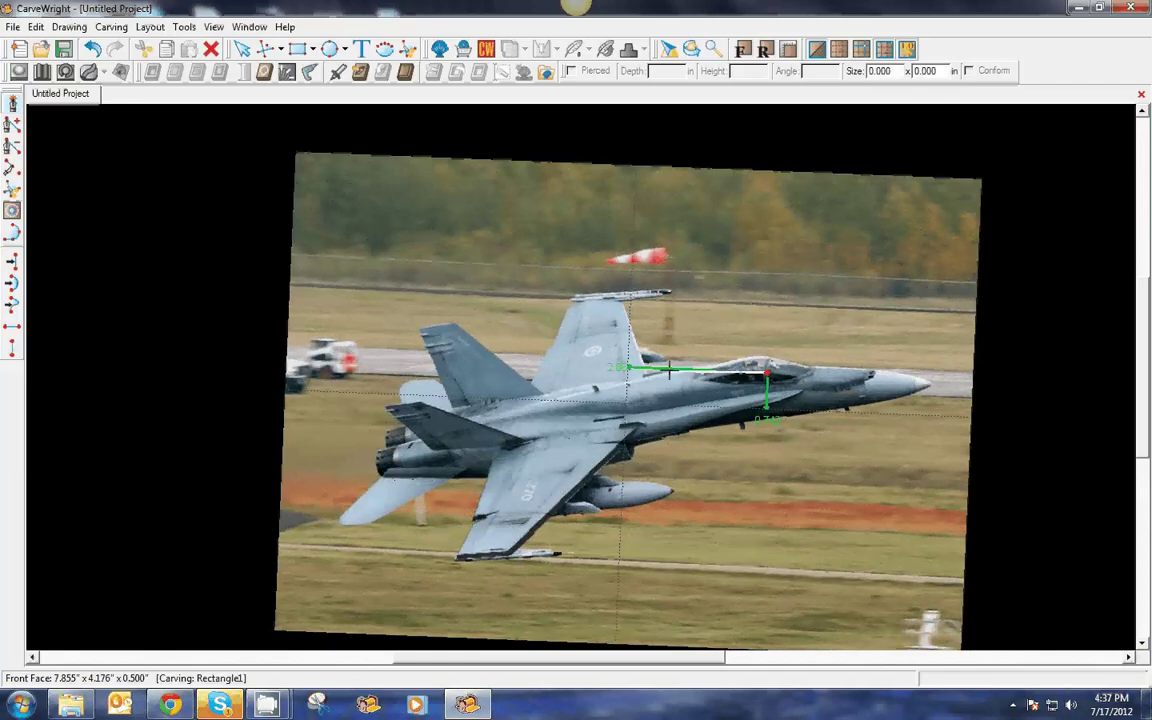
left_click_drag(669, 370, 629, 376)
scroll(588, 403, "up", 2)
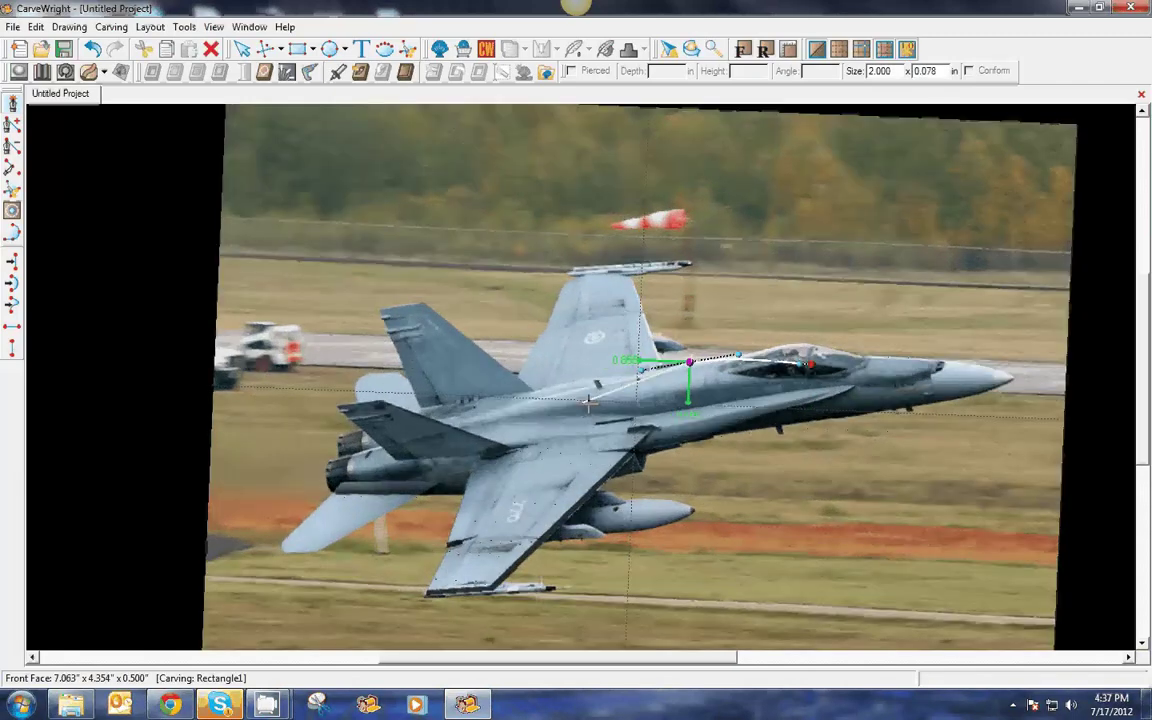
scroll(588, 403, "up", 2)
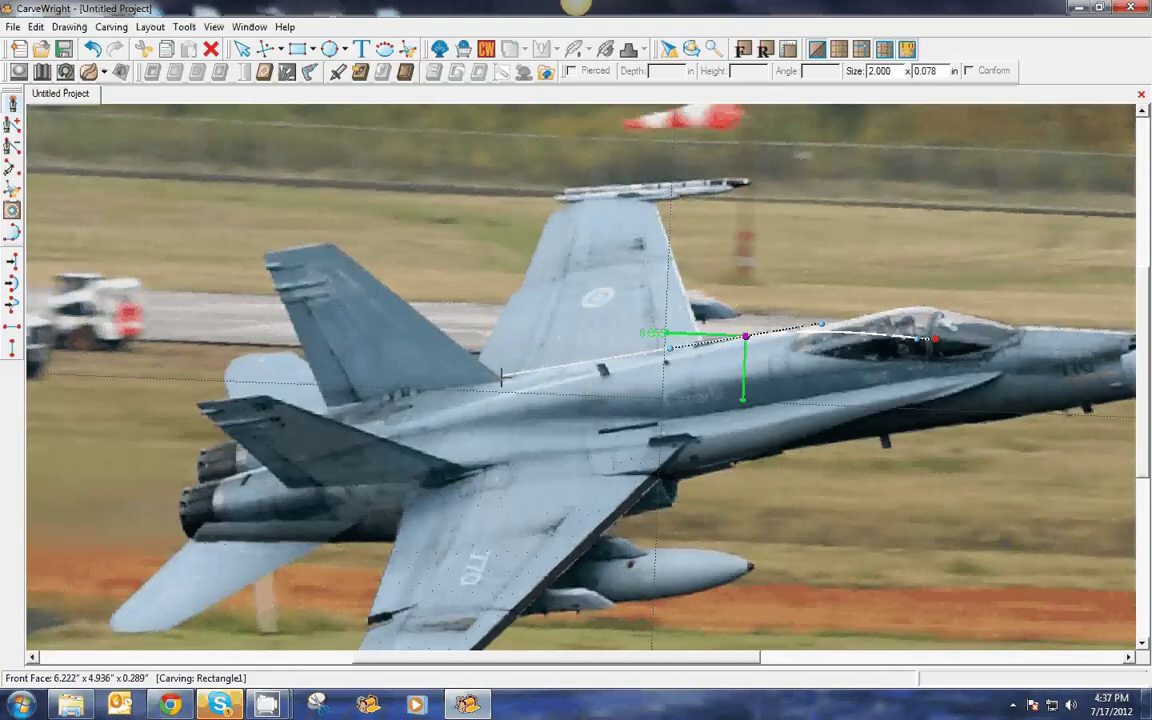
left_click(502, 377)
left_click_drag(479, 392, 327, 411)
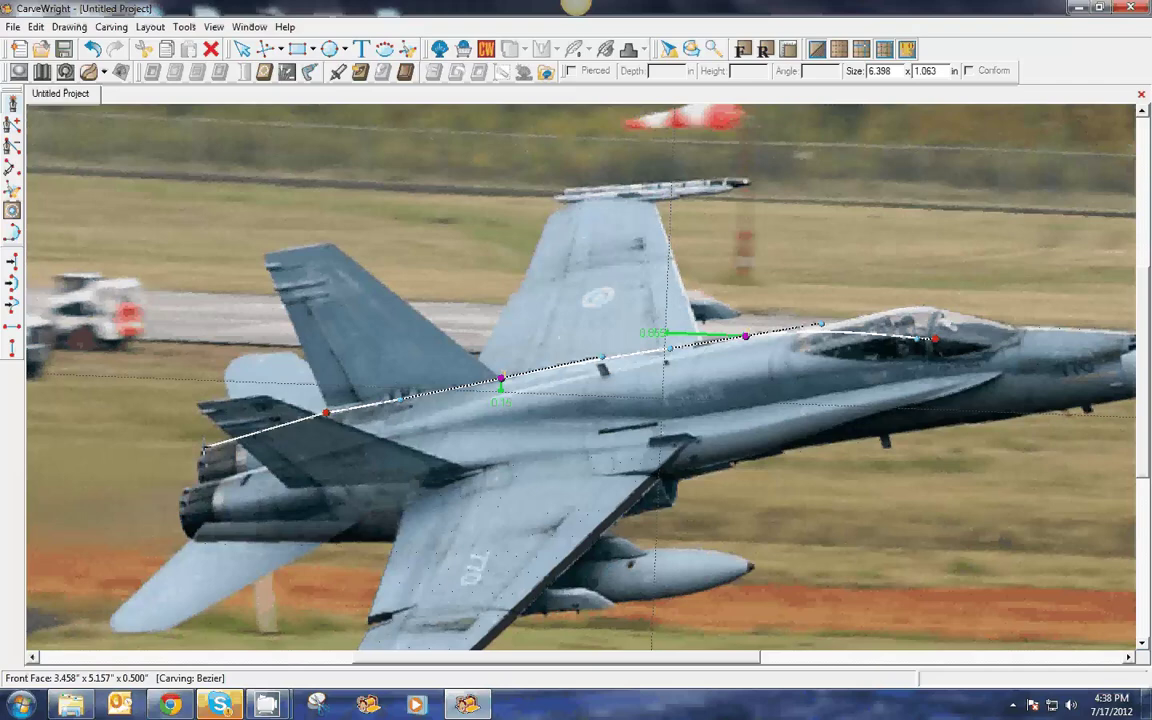
- Continue the spine outline around the far engine exhaust and close it along the mid-fuselage at the cockpit, about 7.76 by 1.99 in overall
left_click(203, 444)
left_click(197, 476)
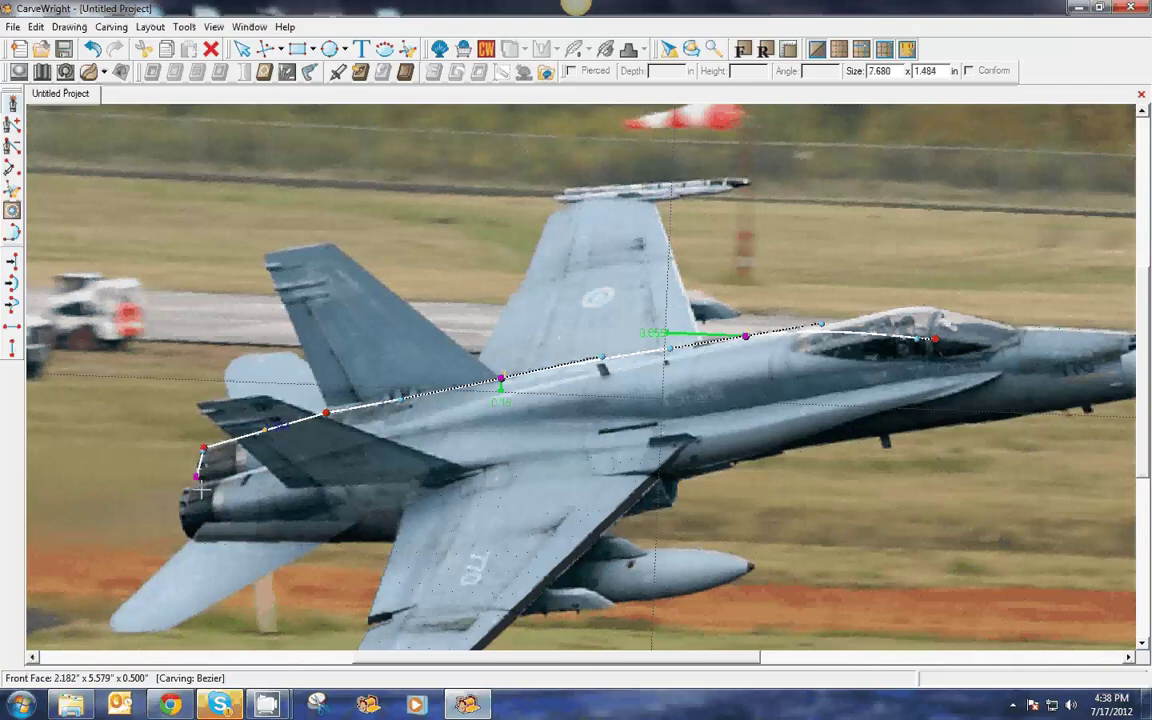
left_click_drag(201, 491, 202, 496)
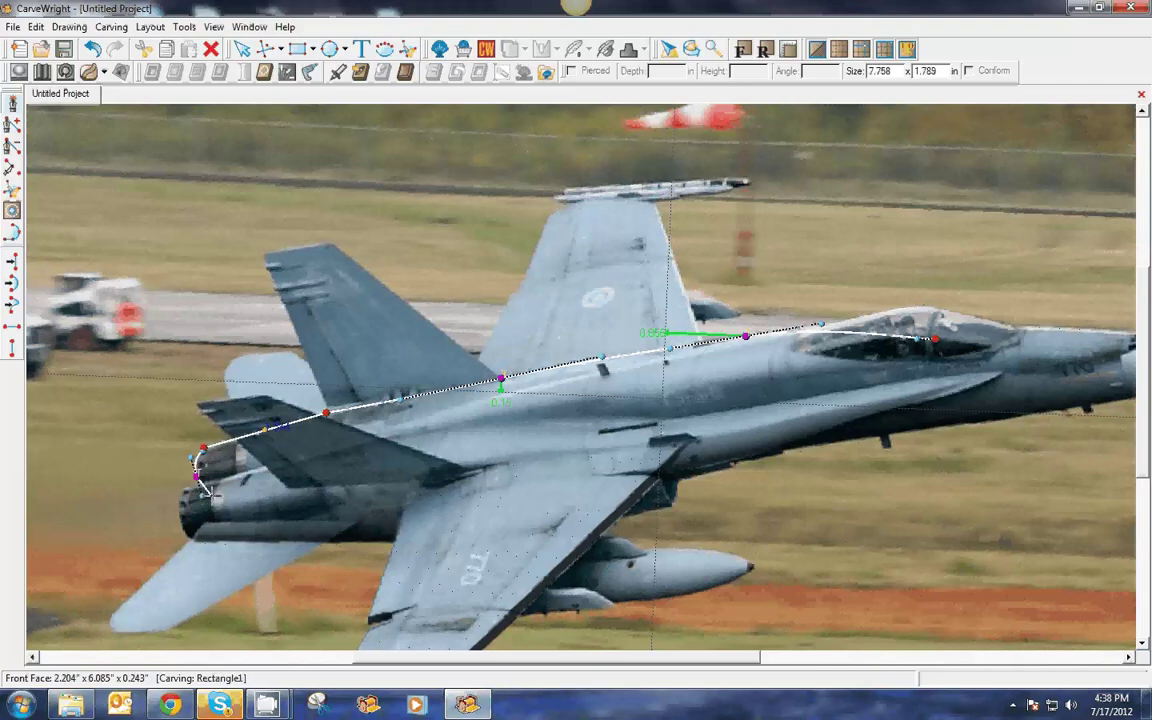
left_click(211, 494)
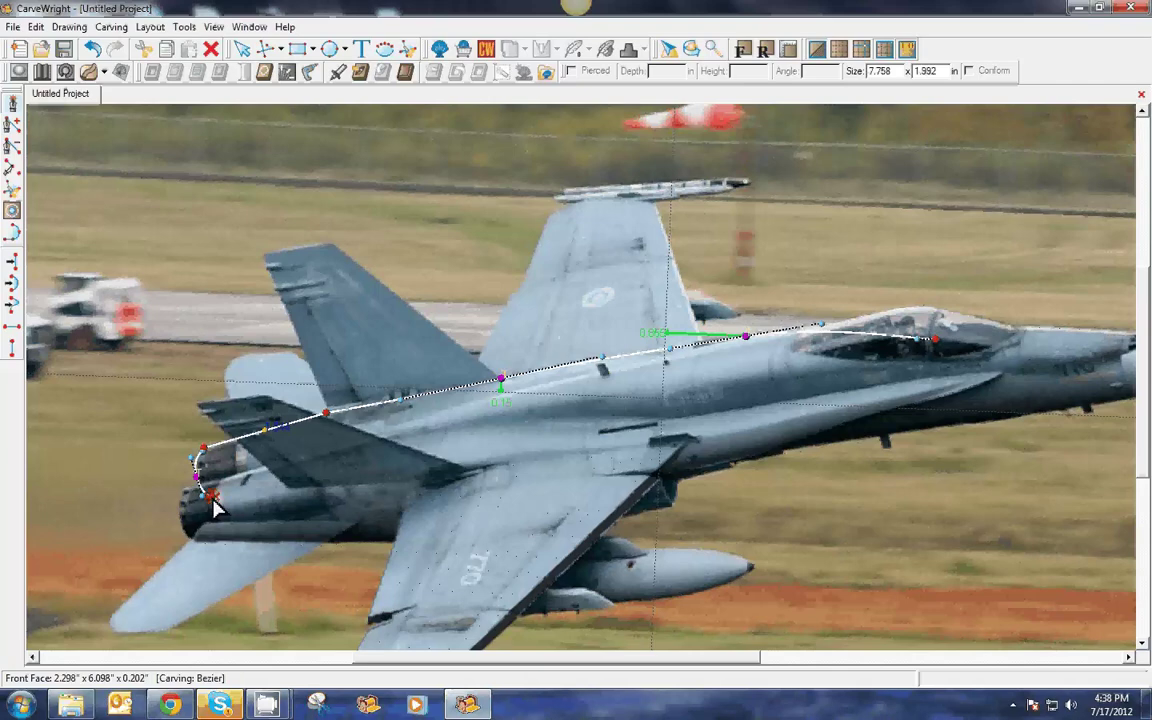
left_click(212, 496)
left_click(634, 417)
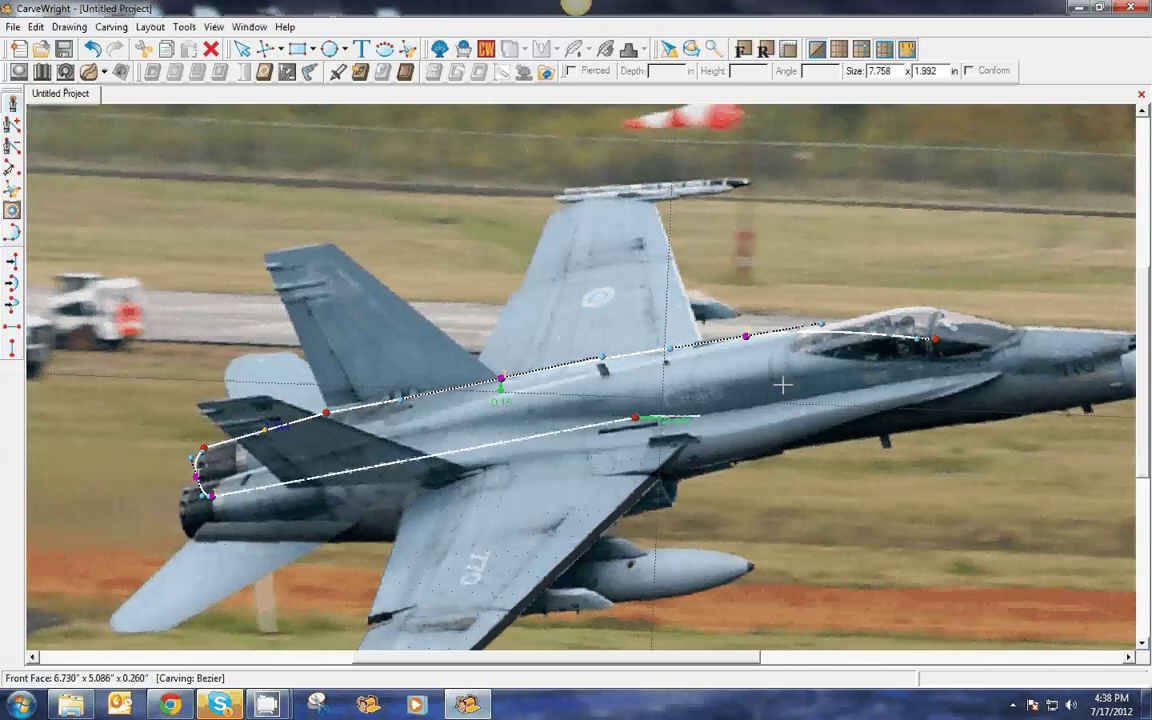
left_click(934, 341)
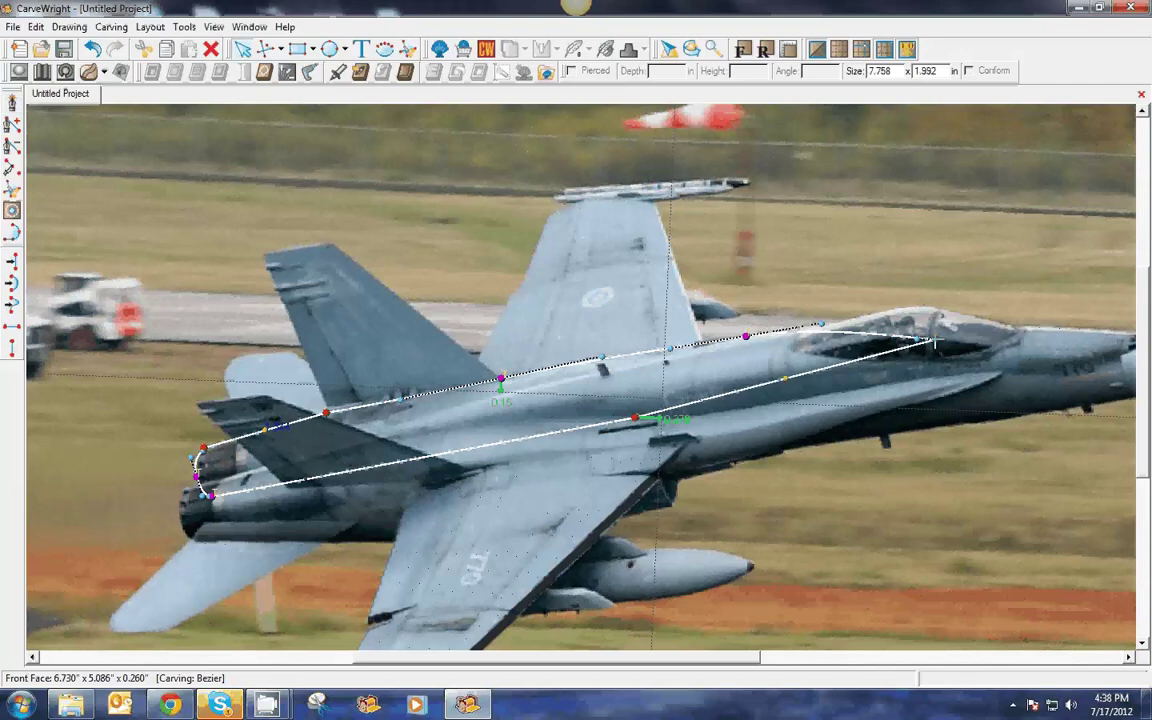
left_click(935, 341)
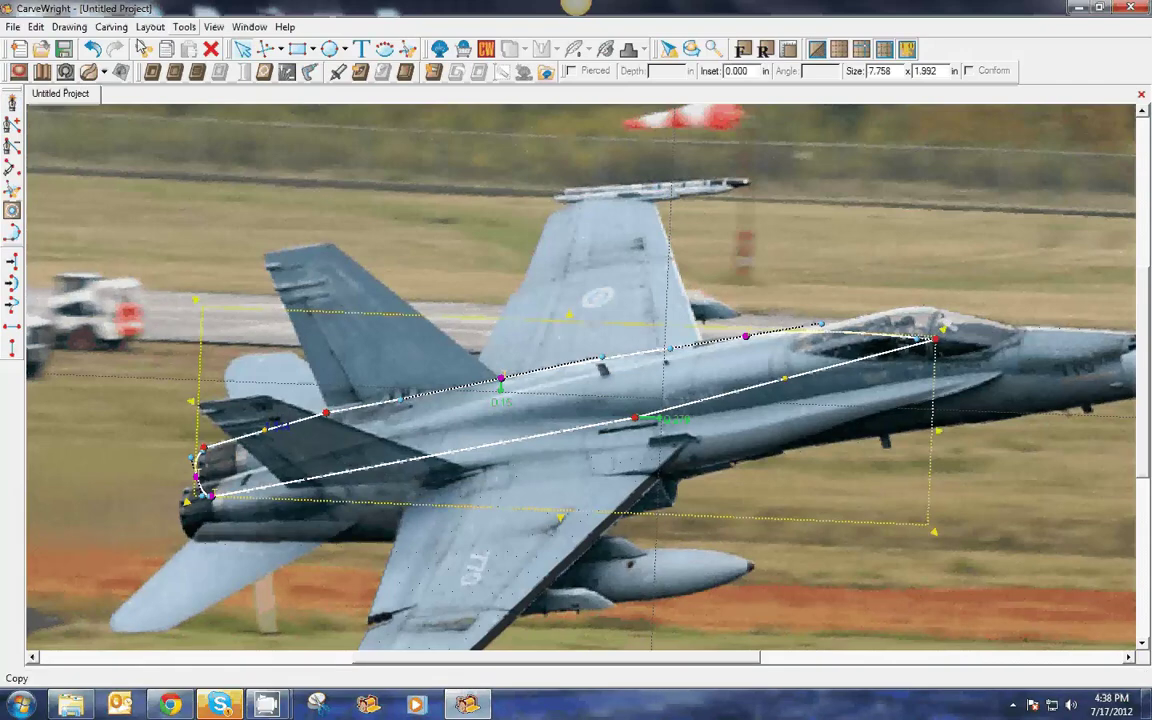
- Puff the new spine outline with a Curve profile, 0.5 in height and the steepest angle
left_click(18, 74)
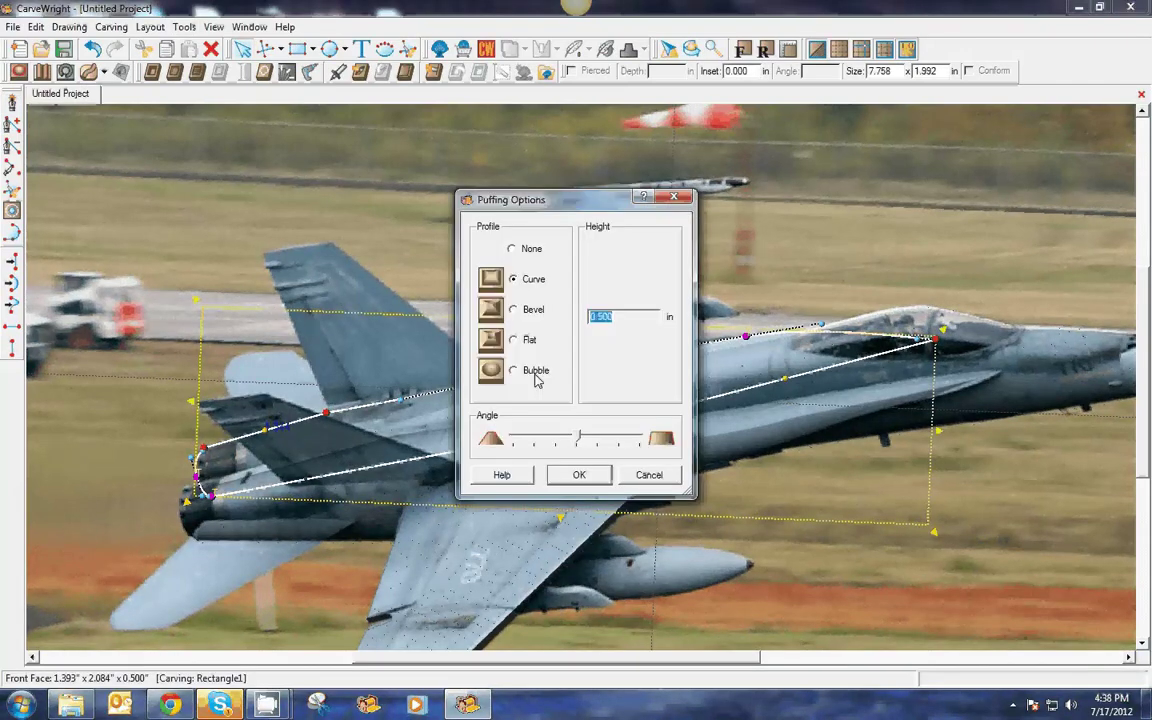
left_click_drag(575, 434, 641, 438)
left_click(583, 474)
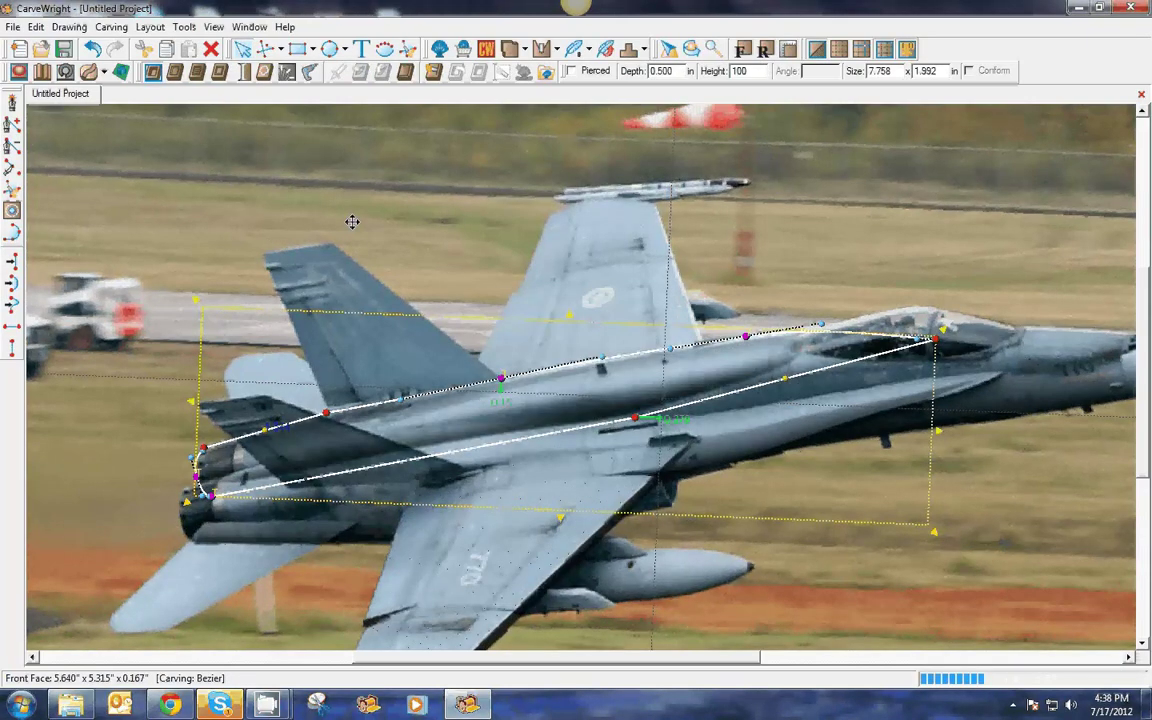
- Hide the photo texture and try height values of 50 and 30 for the spine outline
left_click(817, 50)
double_click(760, 71)
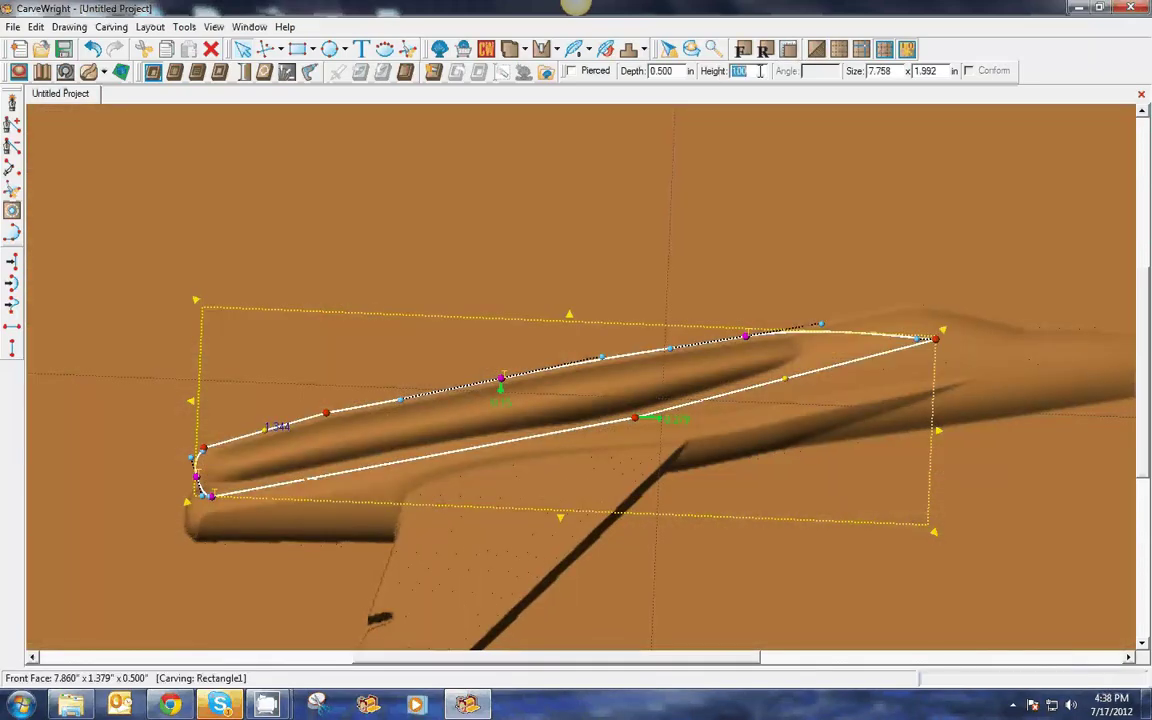
type("50")
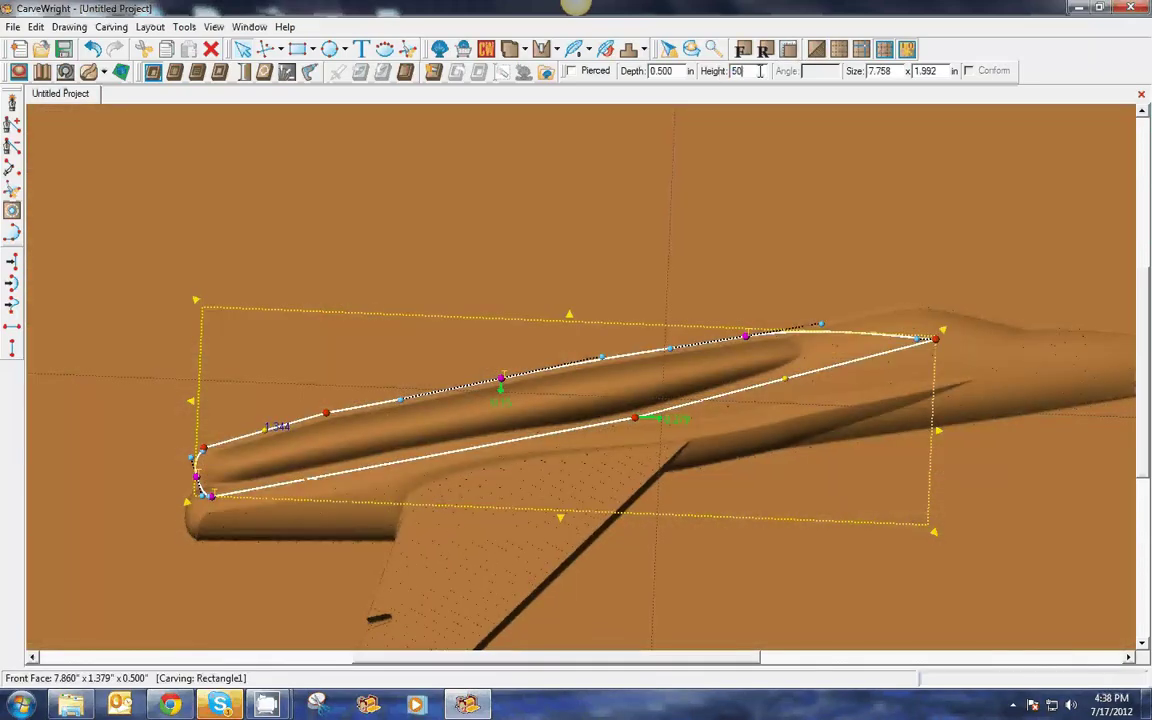
key("Return")
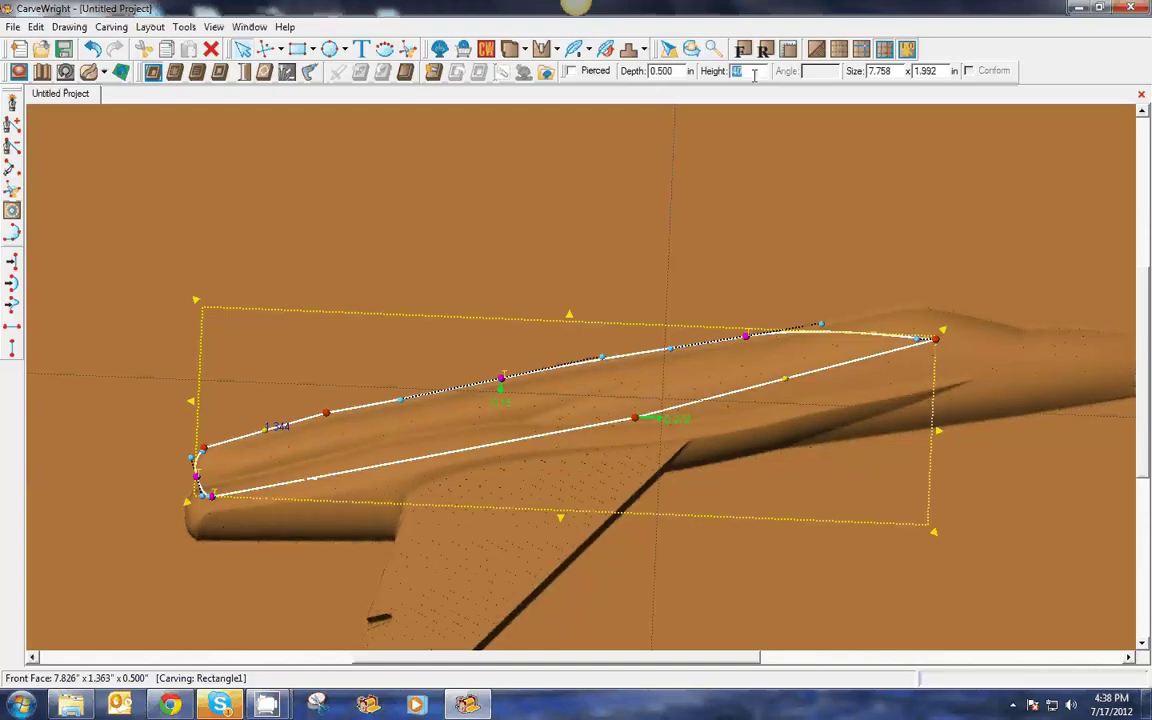
type("30")
key("Return")
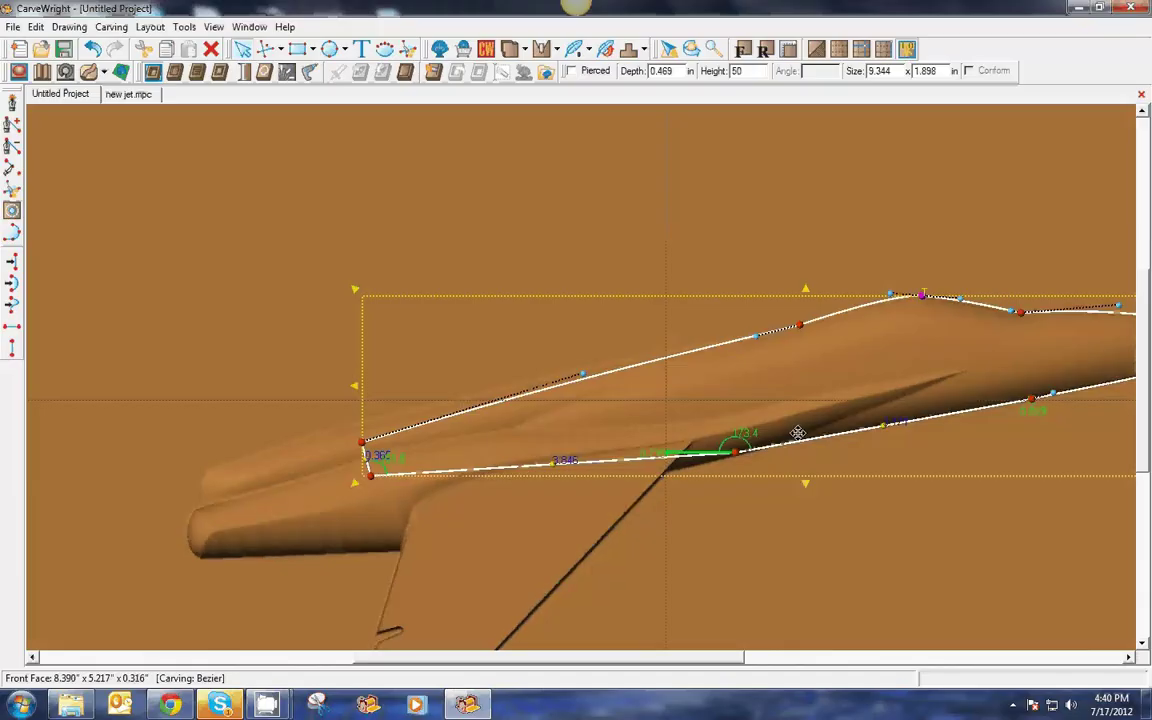
- Stretch the front fuselage outline's rear end toward the tail to about 10.27 by 2.19 in and shorten the rear vertex's curve handle
scroll(782, 288, "left", 3)
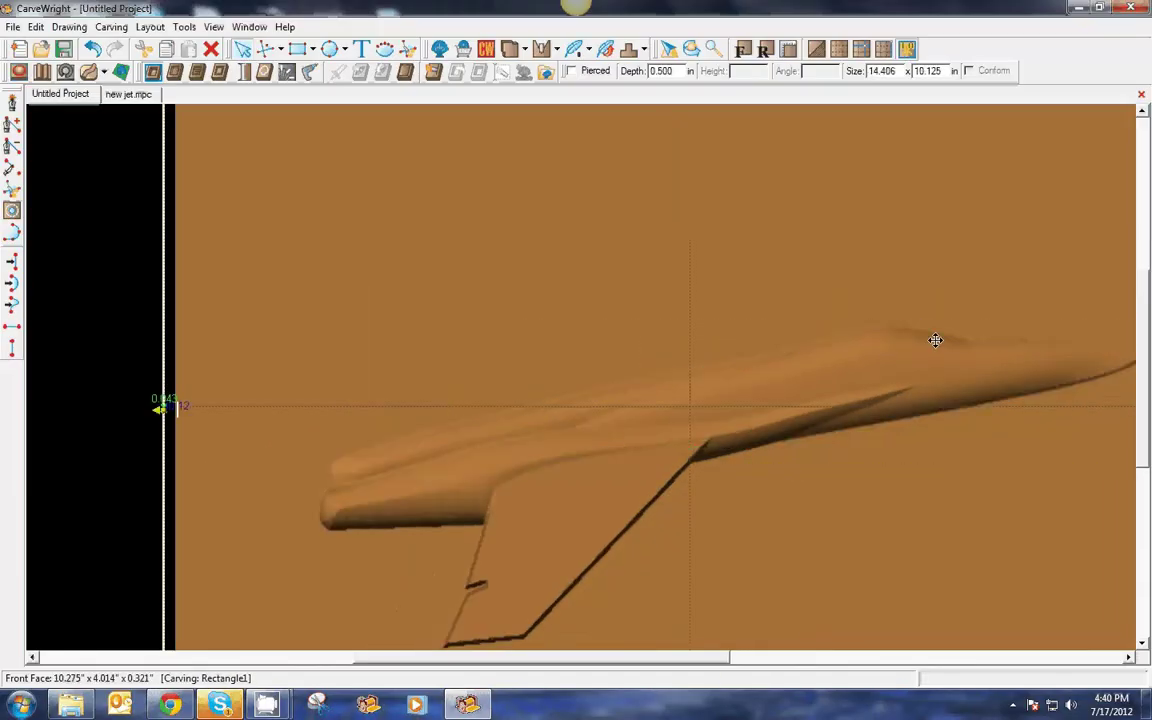
left_click(1036, 452)
scroll(1057, 454, "up", 2)
scroll(1070, 452, "down", 3)
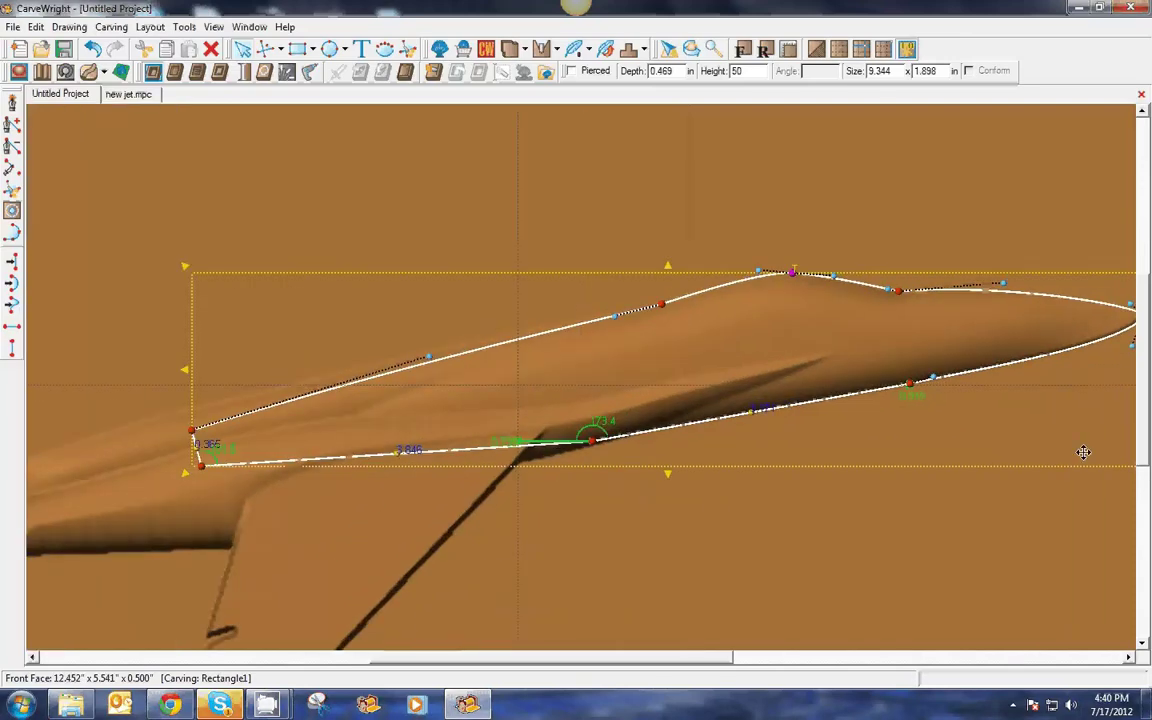
scroll(1090, 453, "up", 1)
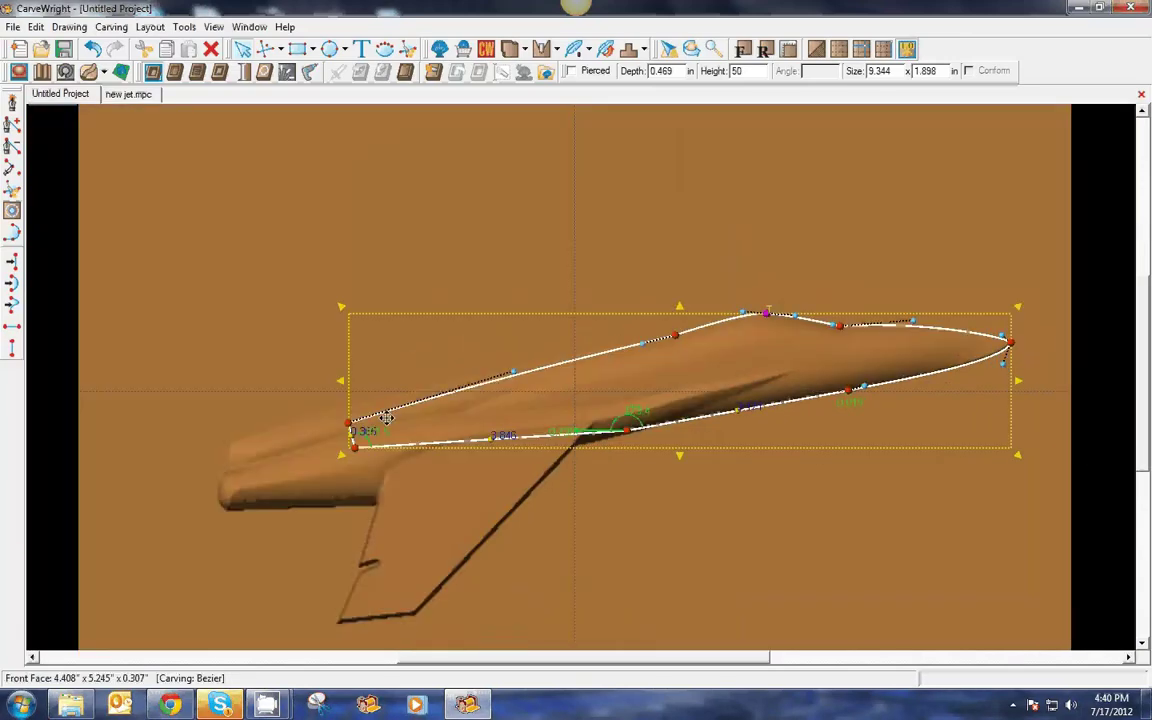
left_click_drag(350, 423, 305, 428)
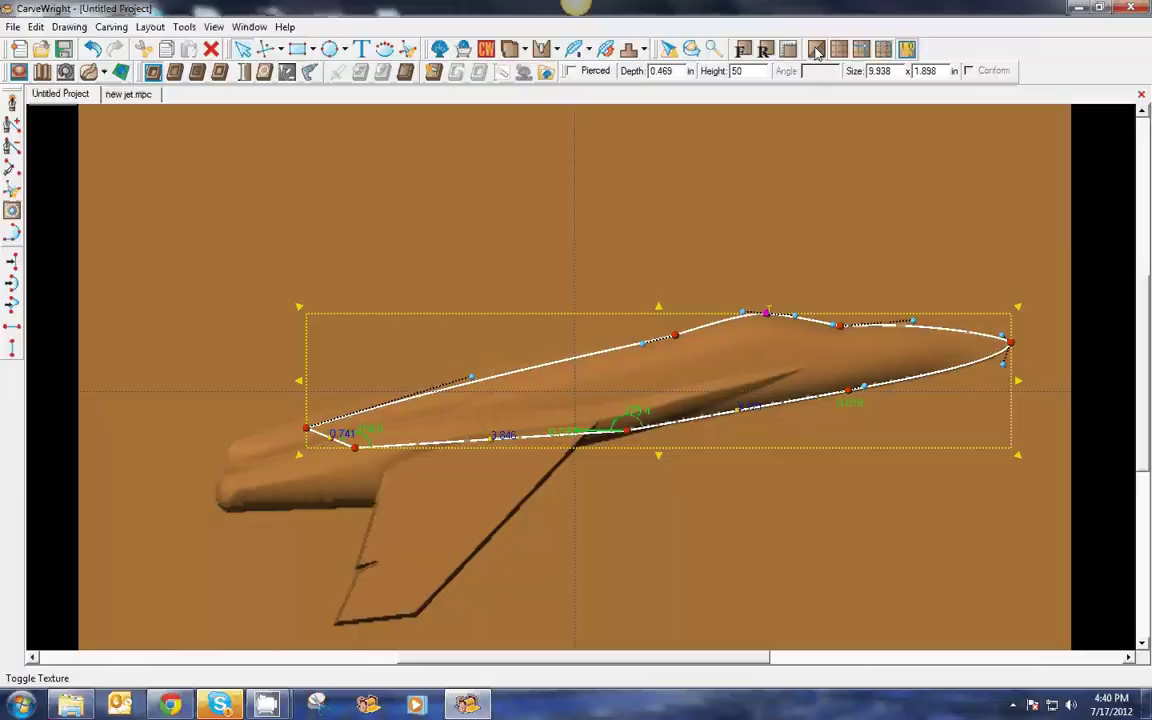
left_click_drag(306, 429, 283, 438)
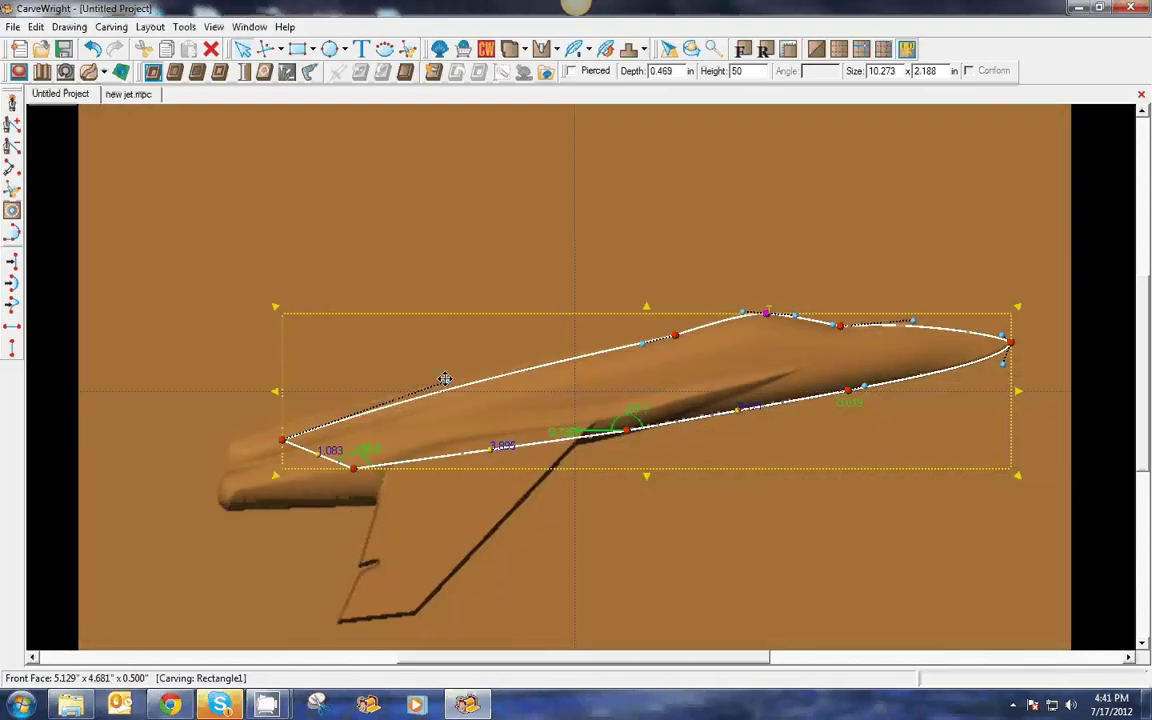
left_click_drag(444, 379, 388, 392)
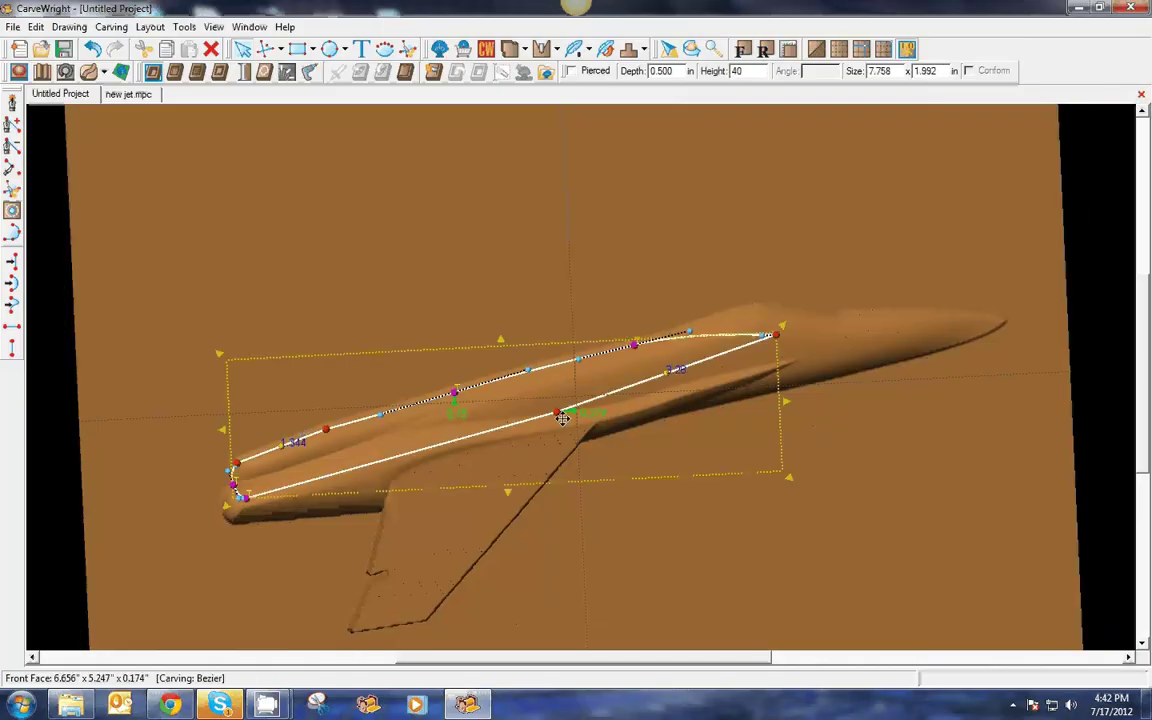
- Reshape the spine outline by moving its lower middle vertex toward the near wing root and adjusting the upper edge's curve points
left_click_drag(555, 411, 575, 430)
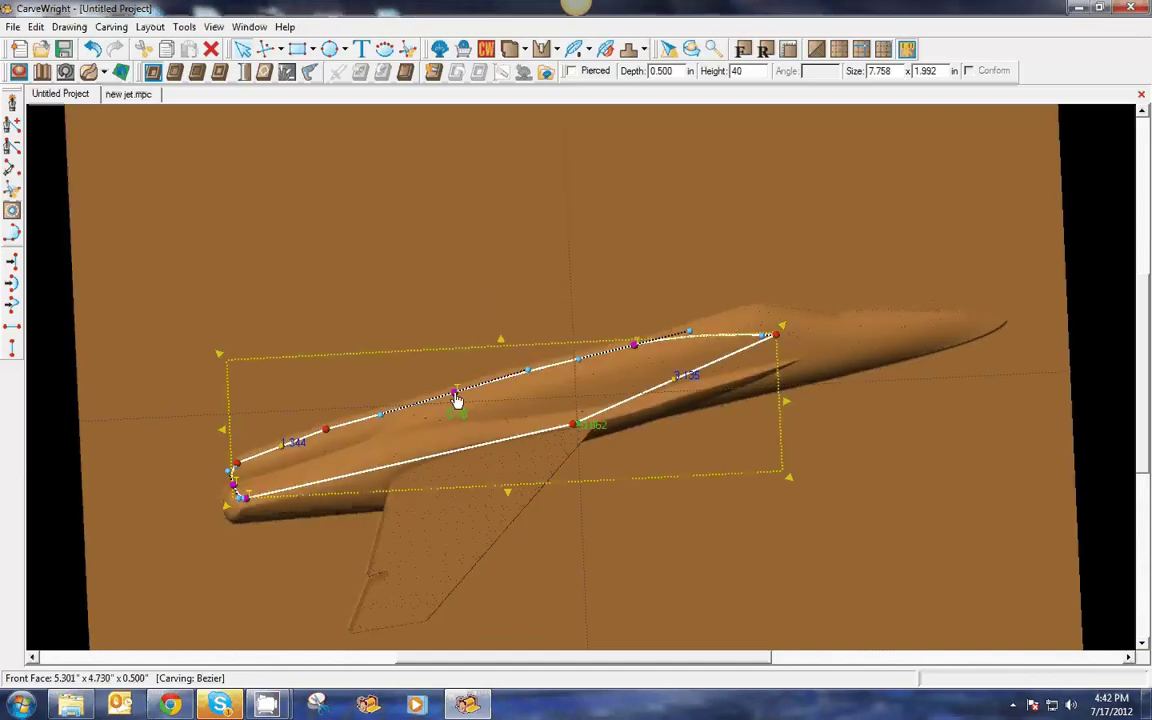
left_click_drag(456, 399, 457, 393)
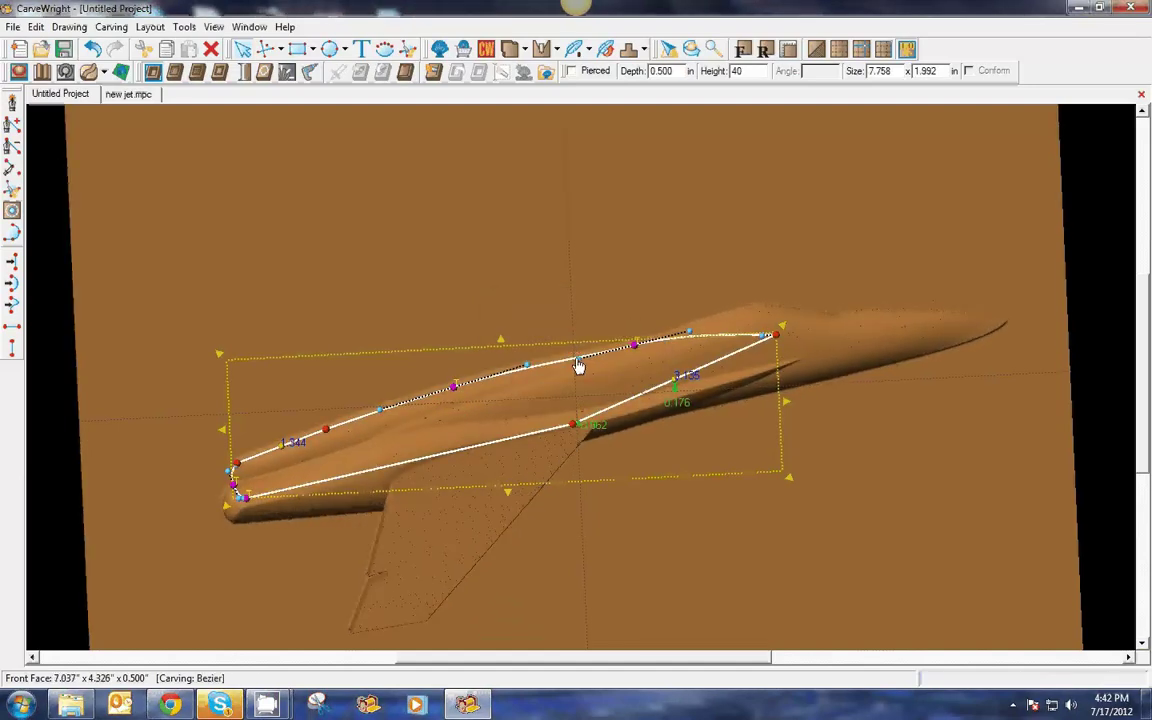
left_click_drag(578, 362, 586, 356)
left_click(636, 270)
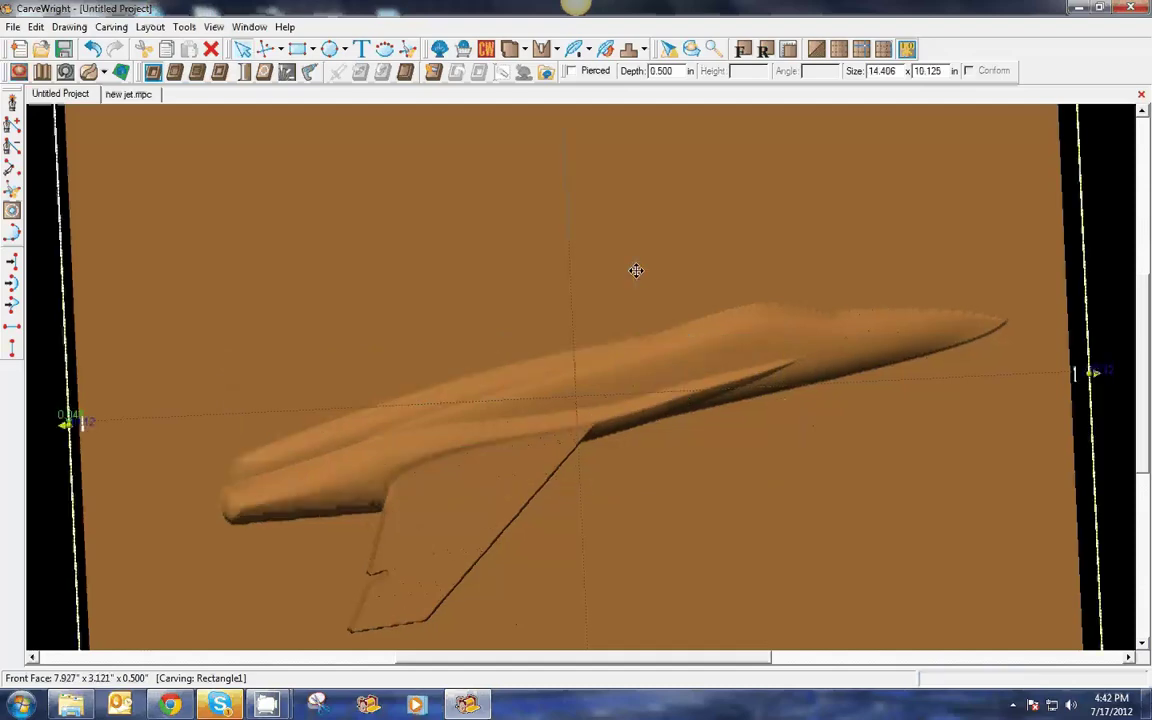
left_click_drag(666, 427, 278, 456)
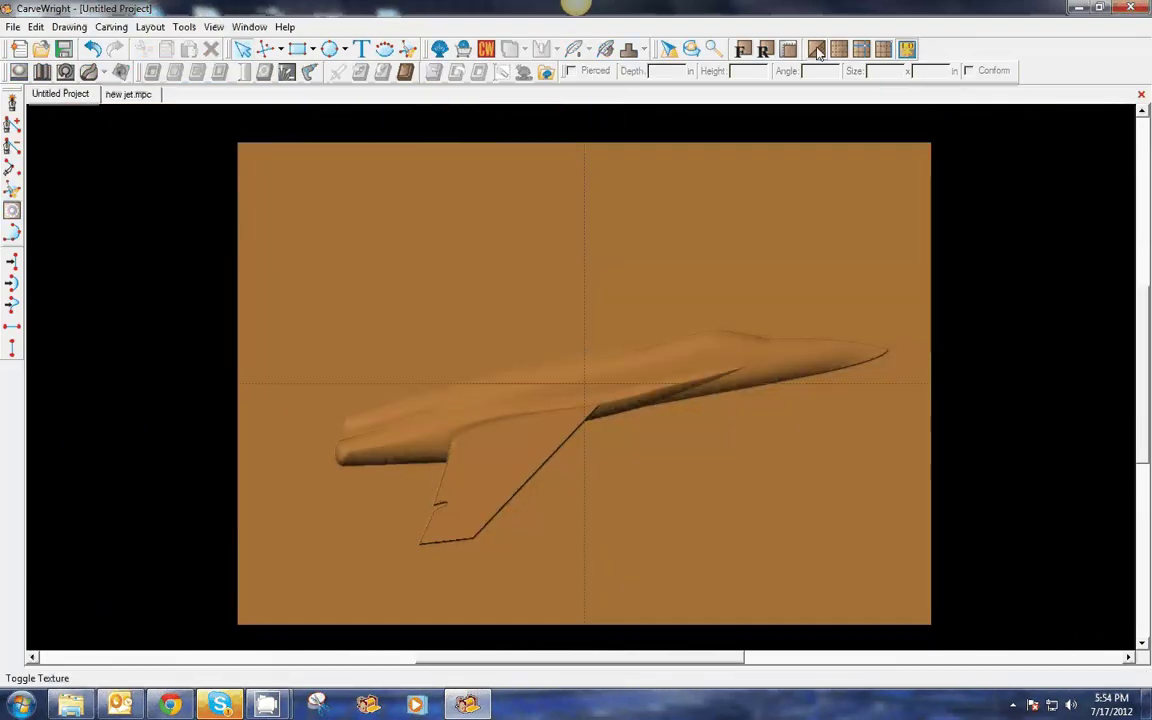
- Show the photo texture and trace a closed outline around the far wing with the Smart Spline tool, about 2.58 by 2.21 in
left_click(816, 48)
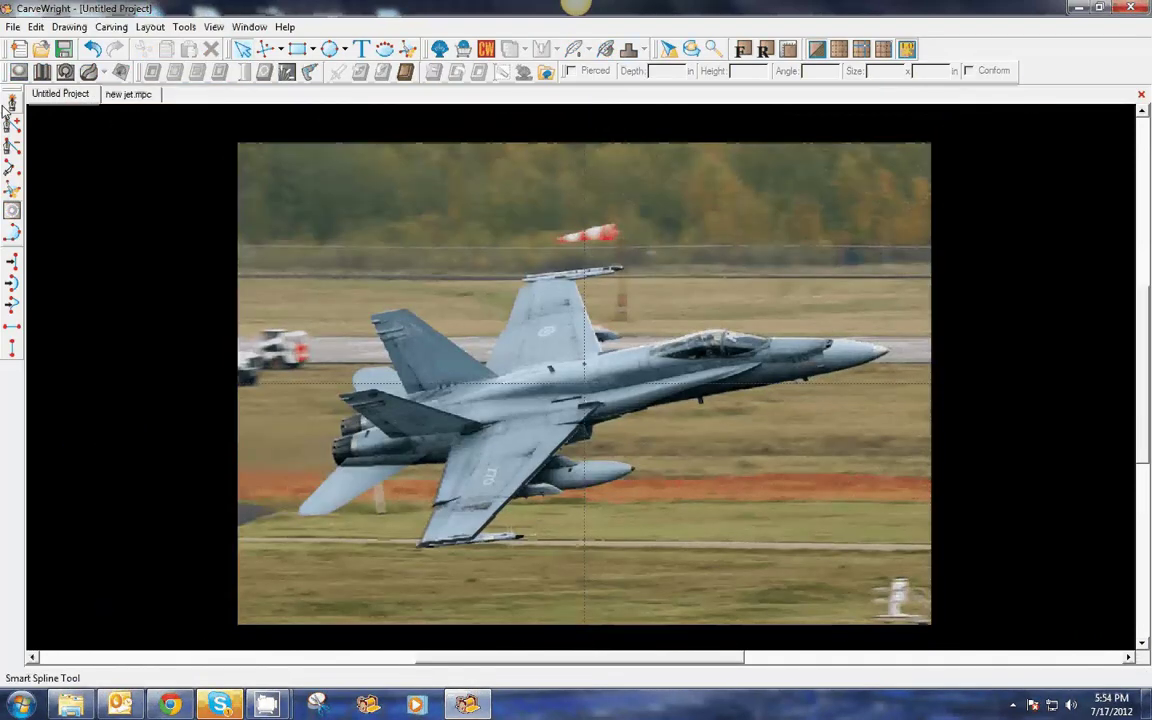
left_click(8, 105)
left_click(480, 380)
left_click(501, 329)
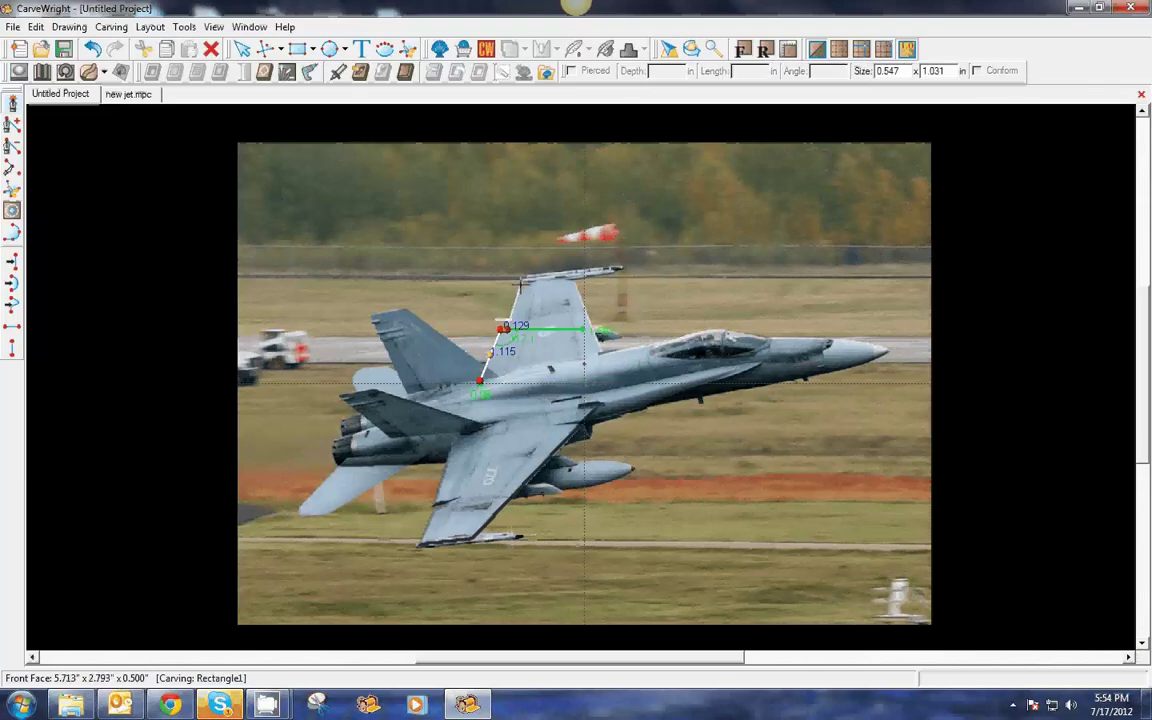
left_click(520, 287)
left_click(534, 279)
left_click(572, 276)
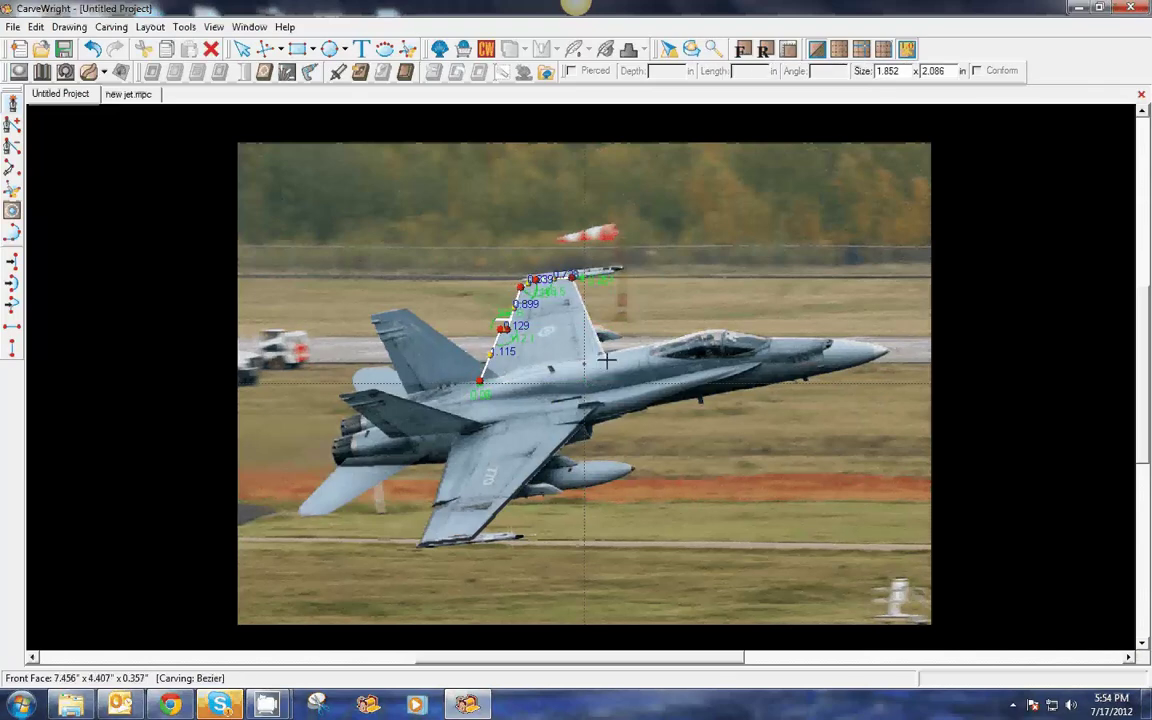
left_click(607, 362)
left_click(481, 383)
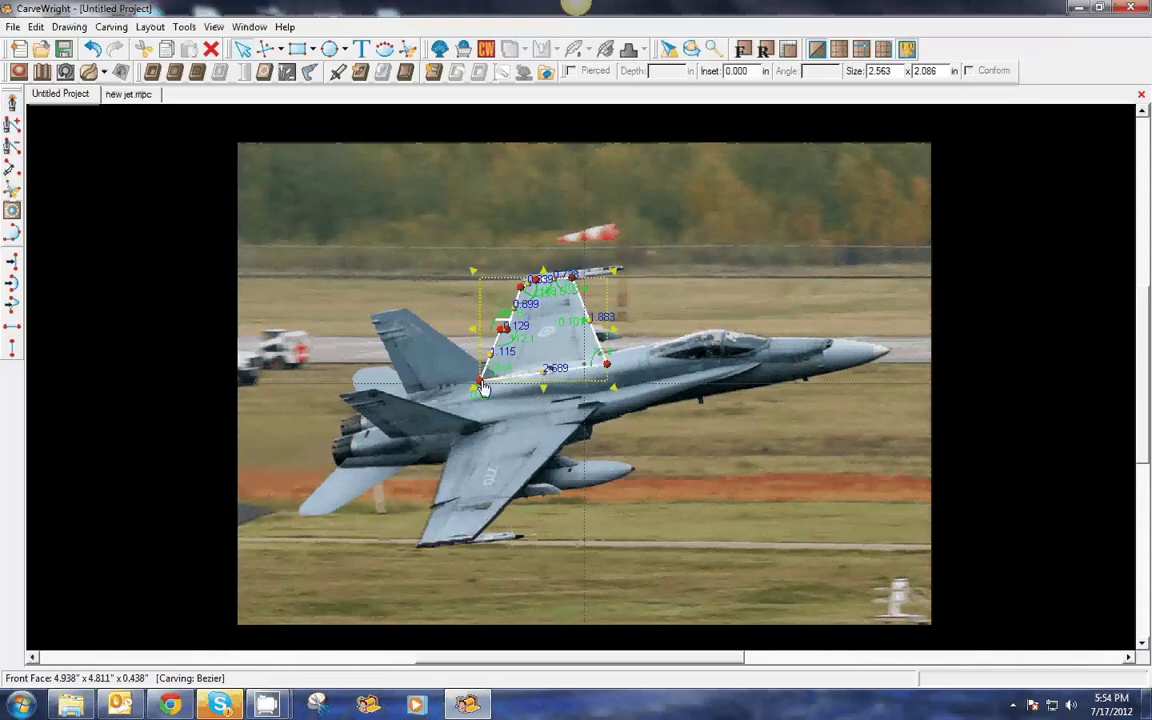
left_click_drag(481, 382, 479, 387)
- Trace a closed four-vertex outline around the near tail fin, about 3.10 by 1.02 in
left_click(12, 103)
left_click(341, 397)
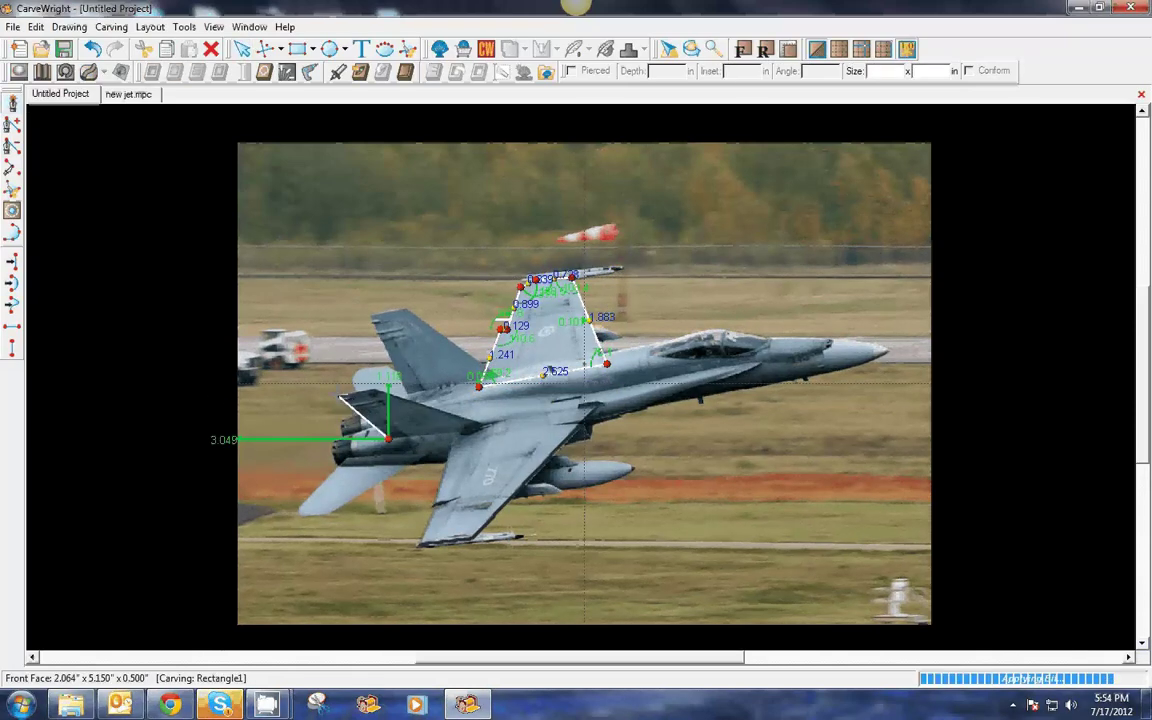
left_click(339, 396)
left_click(372, 388)
left_click(491, 425)
left_click(389, 439)
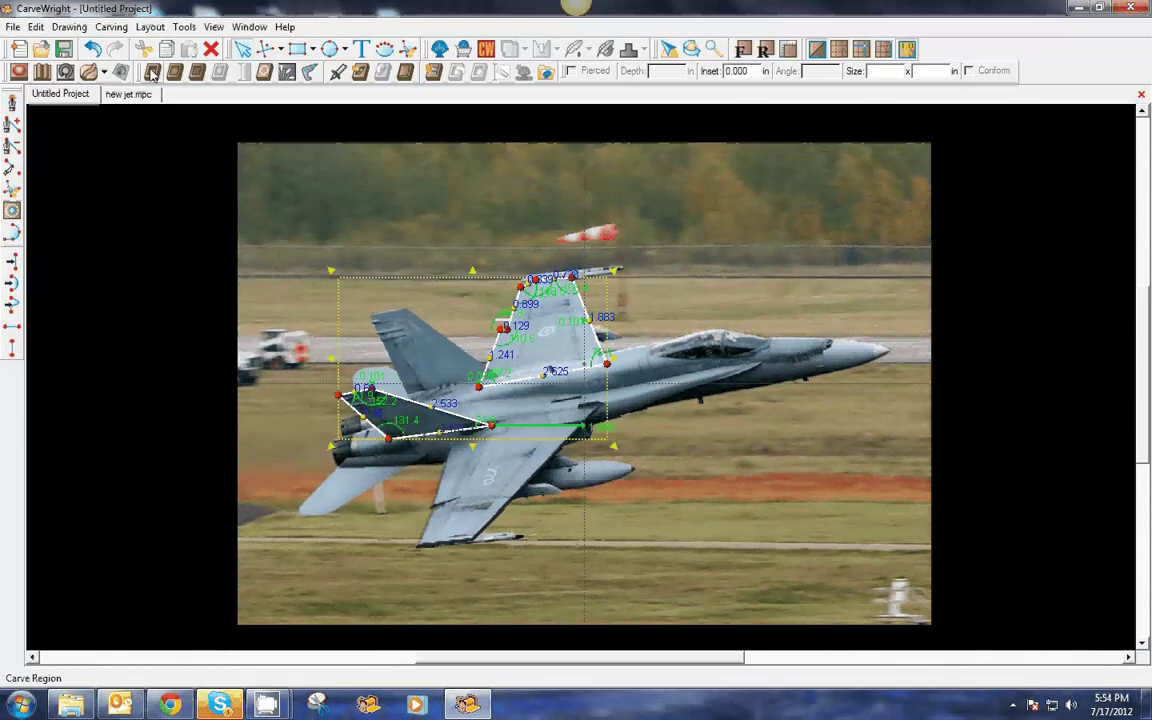
- Trace a closed four-vertex outline around the far tail fin, about 2.55 by 1.73 in
left_click(152, 72)
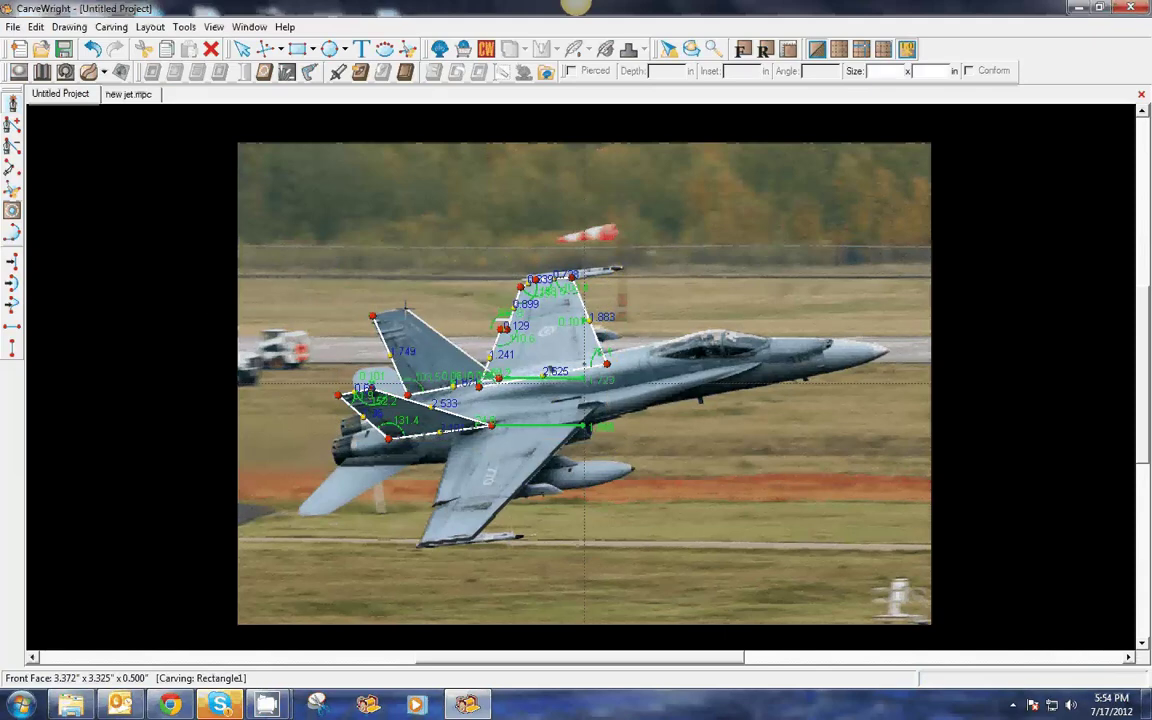
left_click(405, 308)
left_click(372, 316)
- Trace a closed outline around the near horizontal stabilizer below the engine exhaust
left_click(12, 103)
left_click(429, 453)
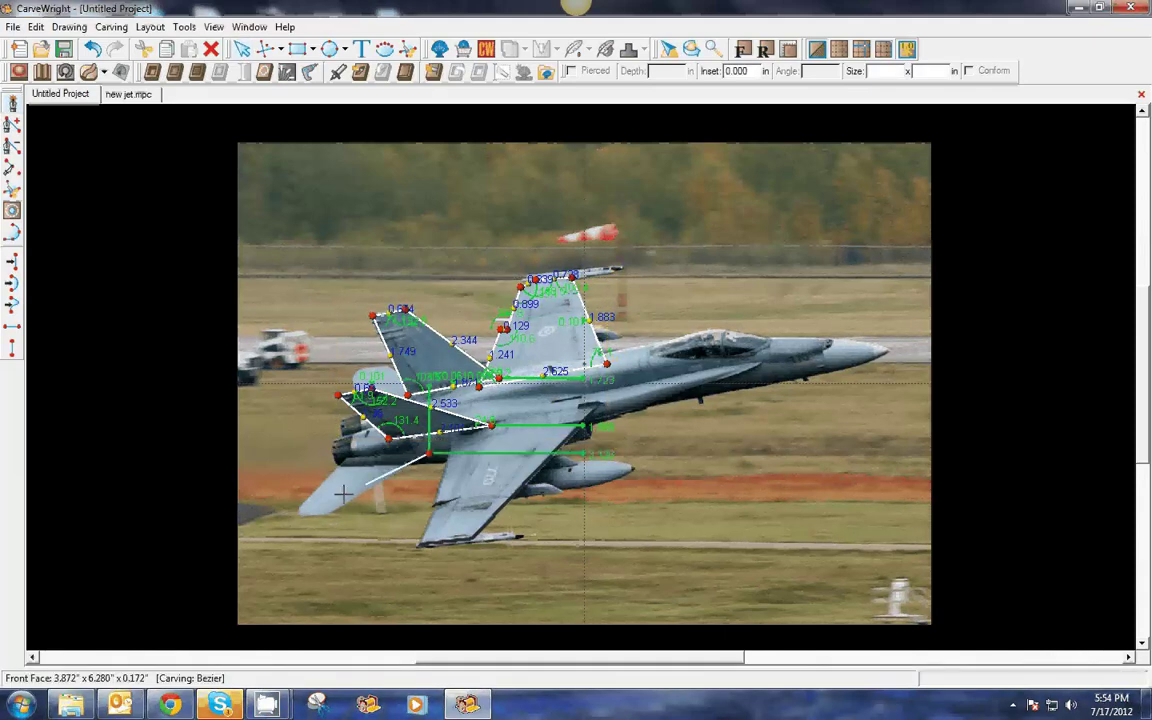
double_click(302, 511)
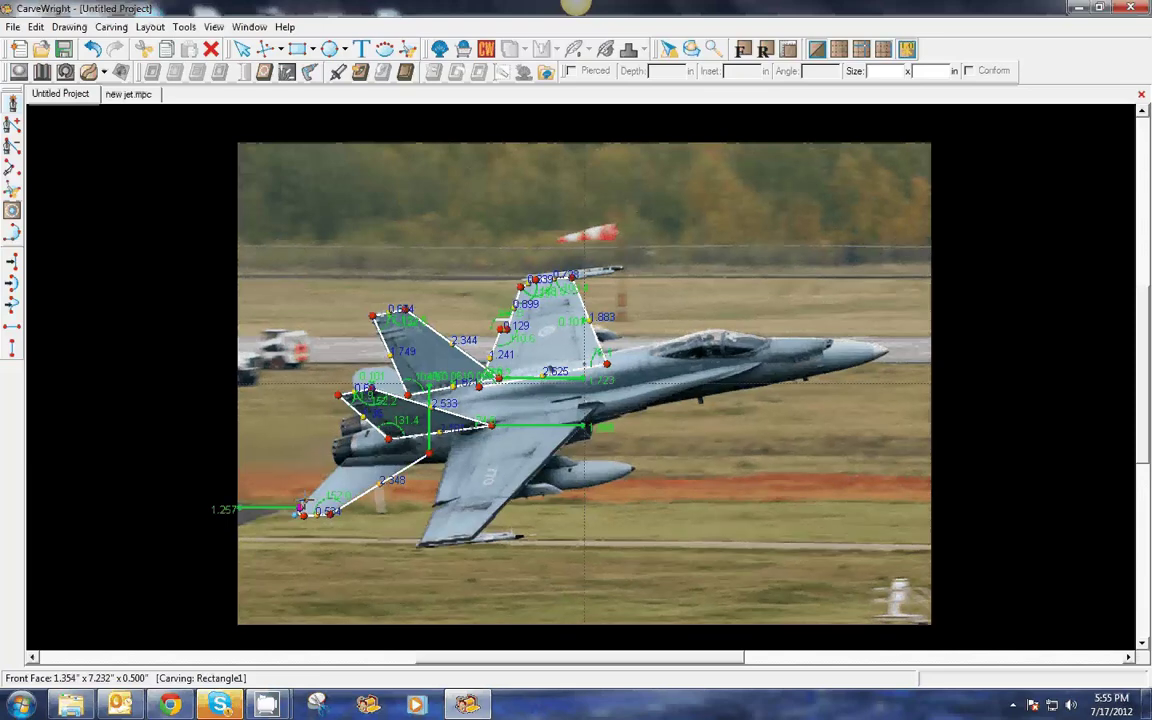
left_click(346, 457)
left_click(429, 453)
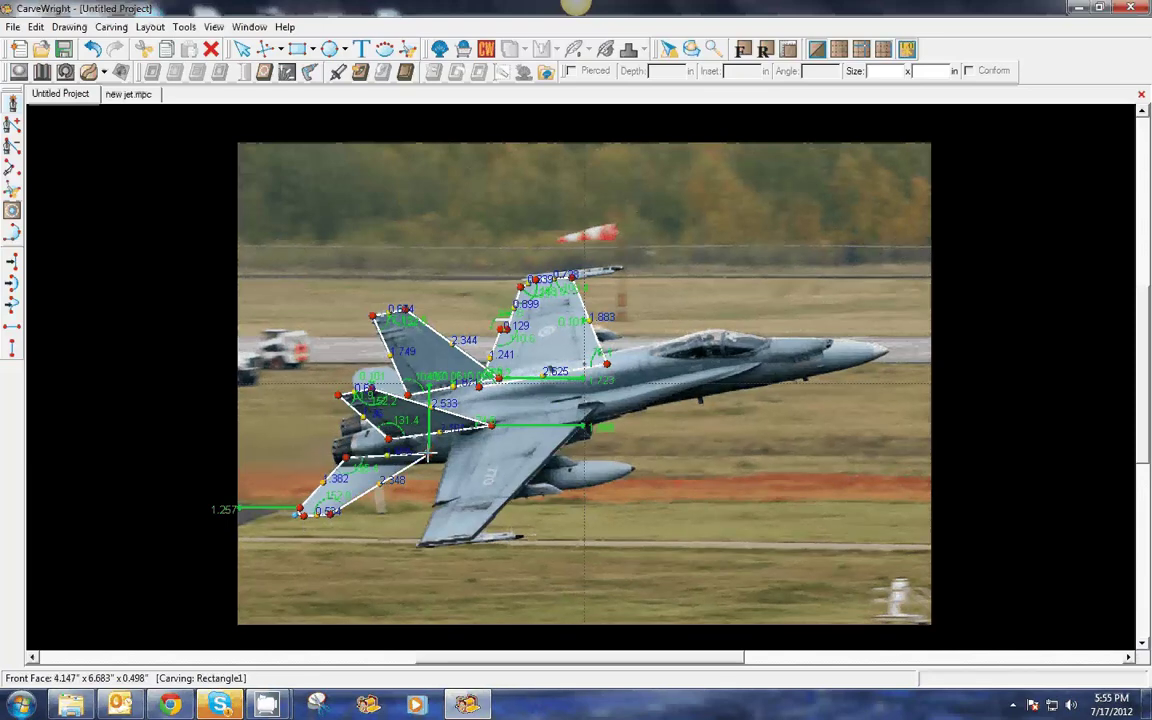
right_click(430, 455)
left_click(476, 501)
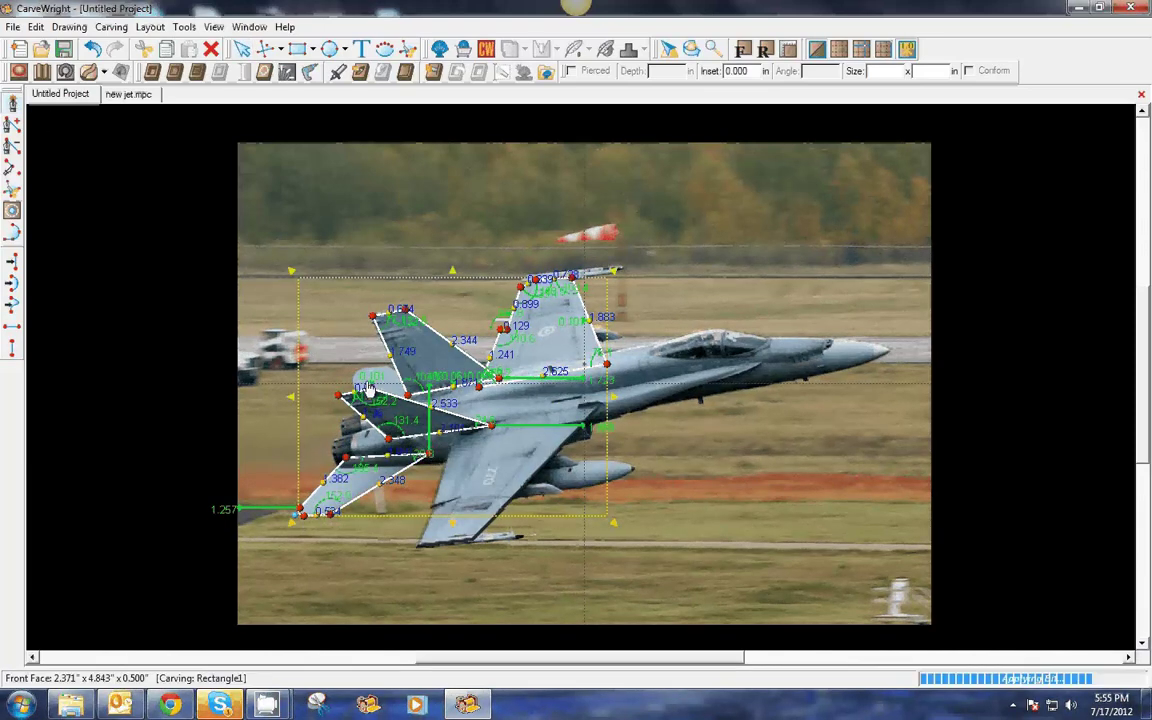
- Trace a closed outline around the far horizontal stabilizer, hide the dimension labels and shift its front vertex toward the fuselage
left_click(423, 390)
left_click(391, 367)
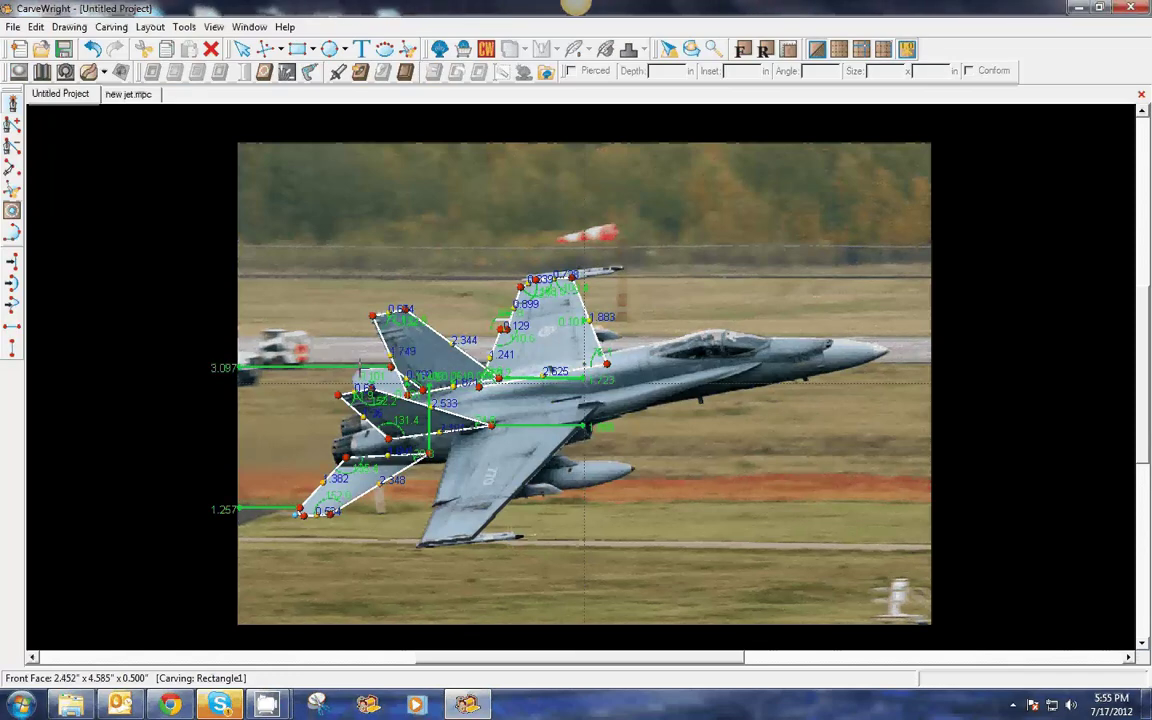
left_click(360, 368)
left_click(353, 385)
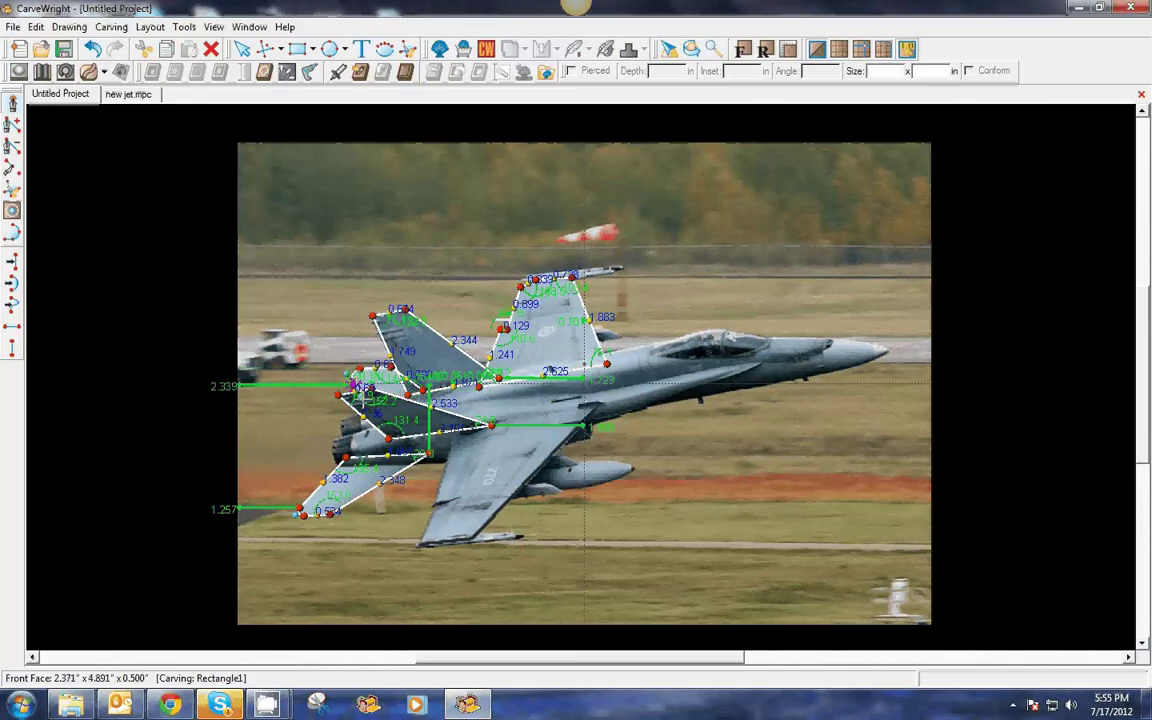
double_click(373, 414)
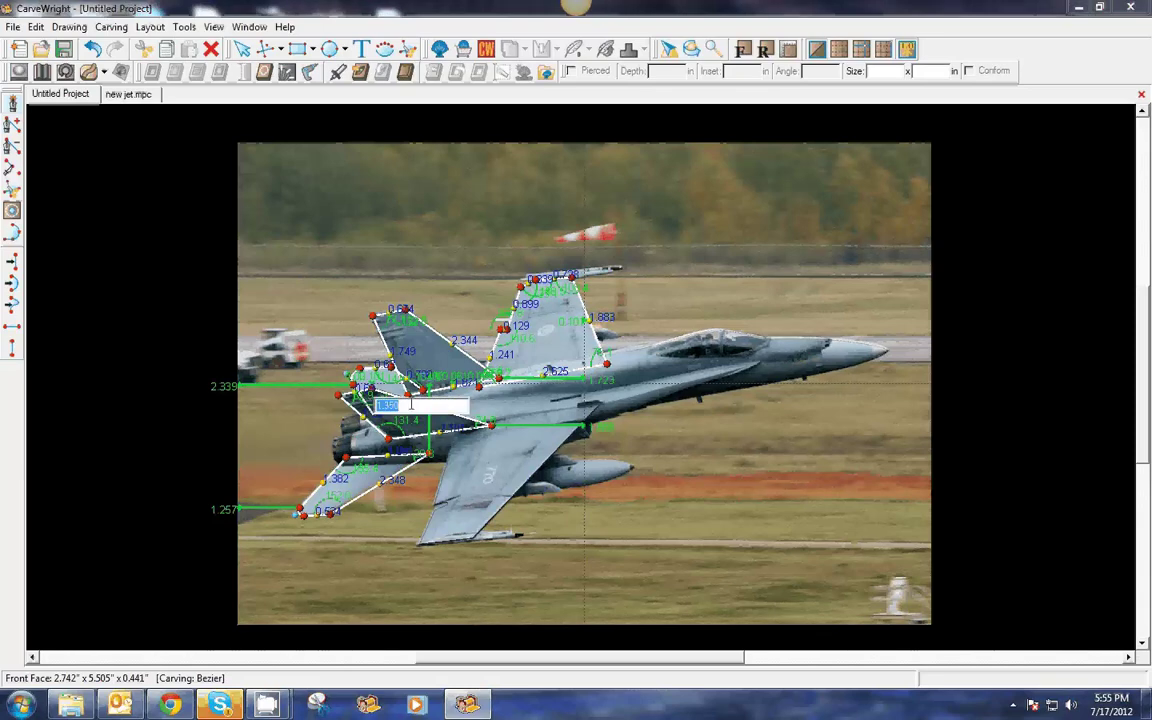
left_click(375, 415)
left_click(906, 49)
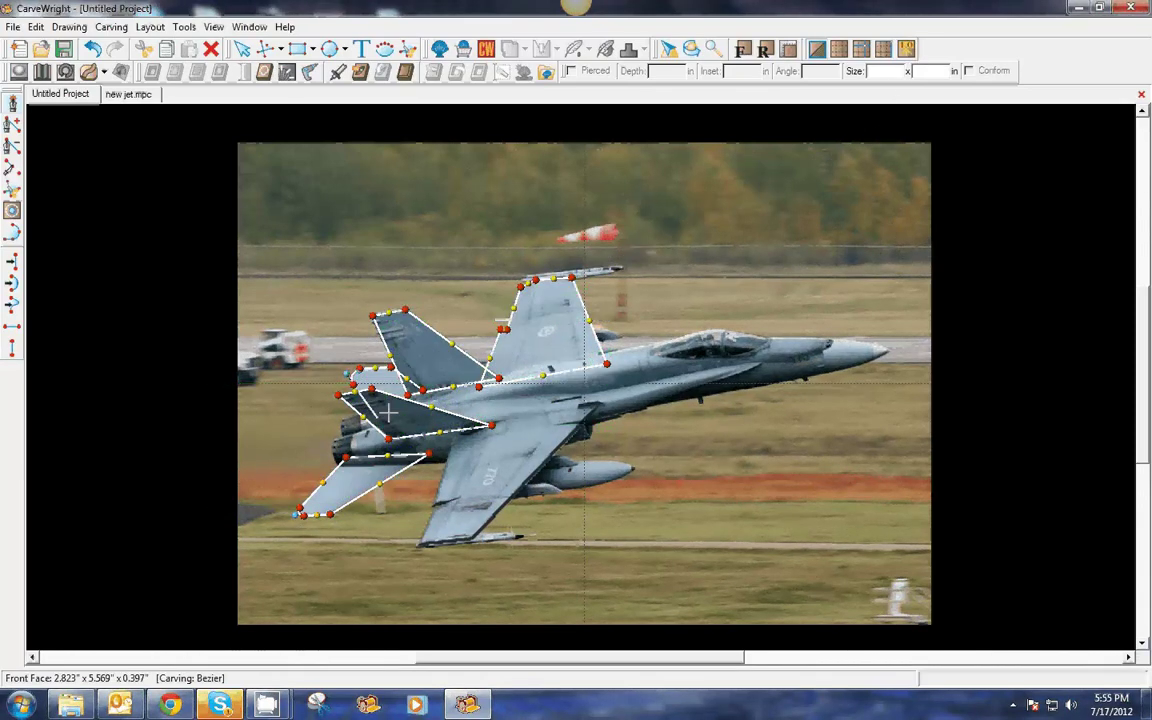
left_click(377, 418)
left_click(423, 390)
left_click(428, 402)
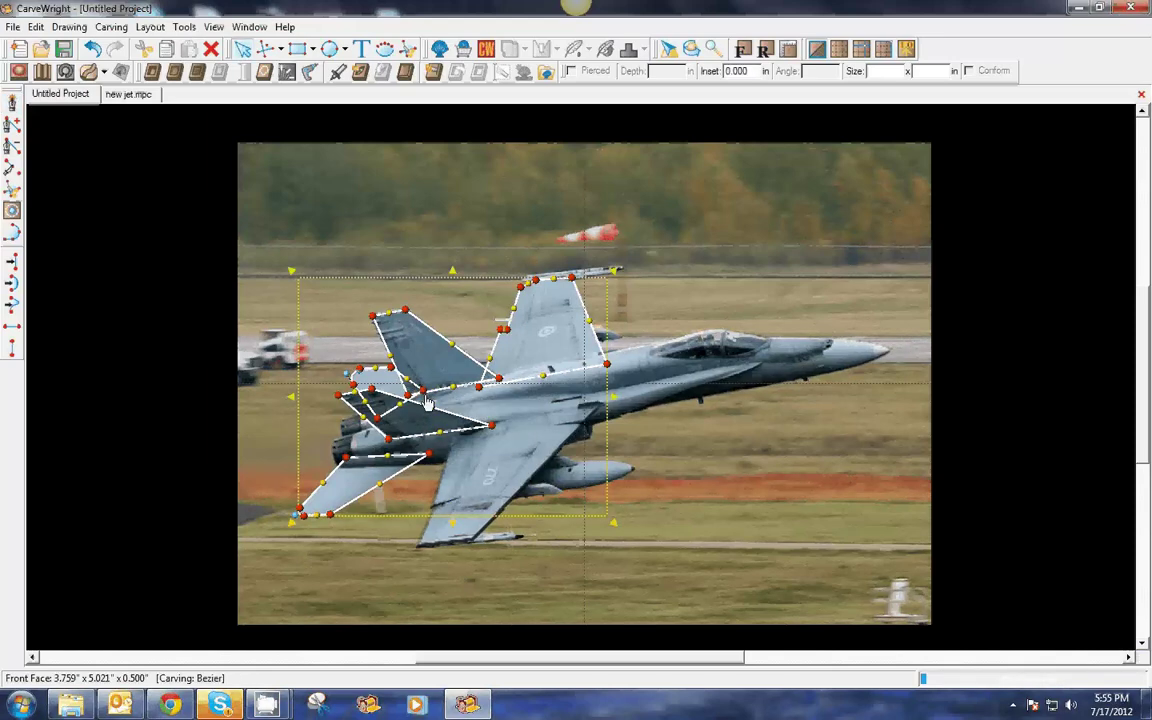
left_click_drag(425, 394, 437, 404)
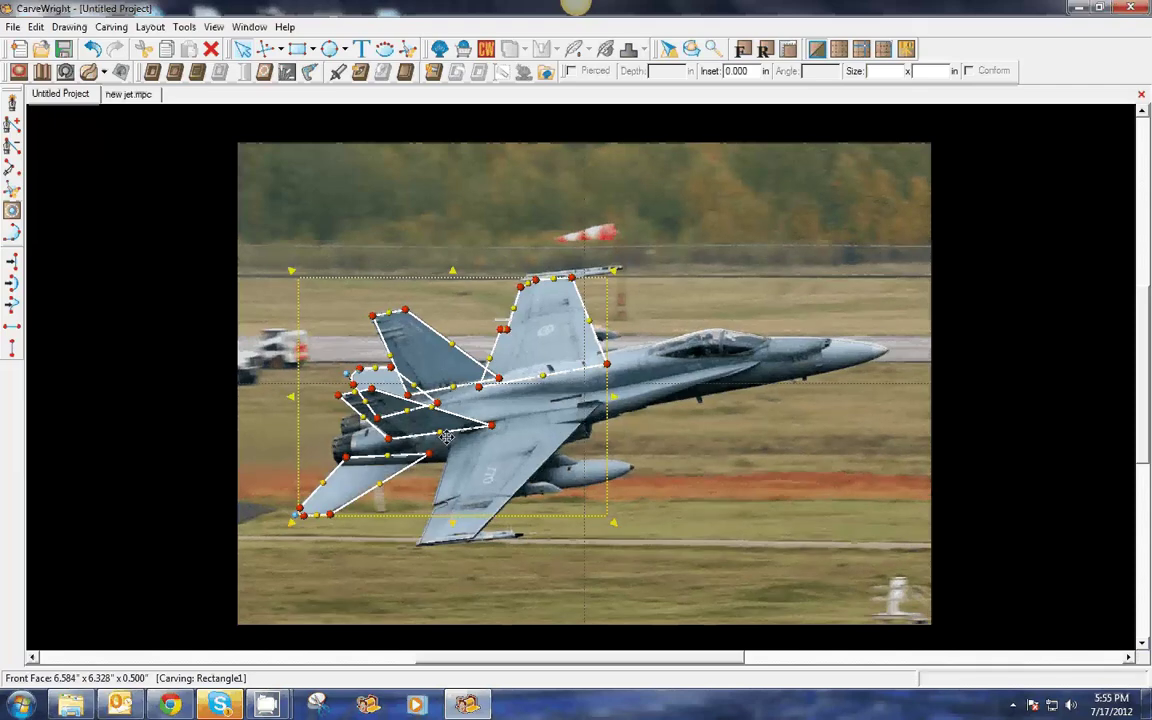
- Puff the new wing, fin and stabilizer outlines with a Flat profile, 0.5 in height and the steepest angle
left_click(17, 67)
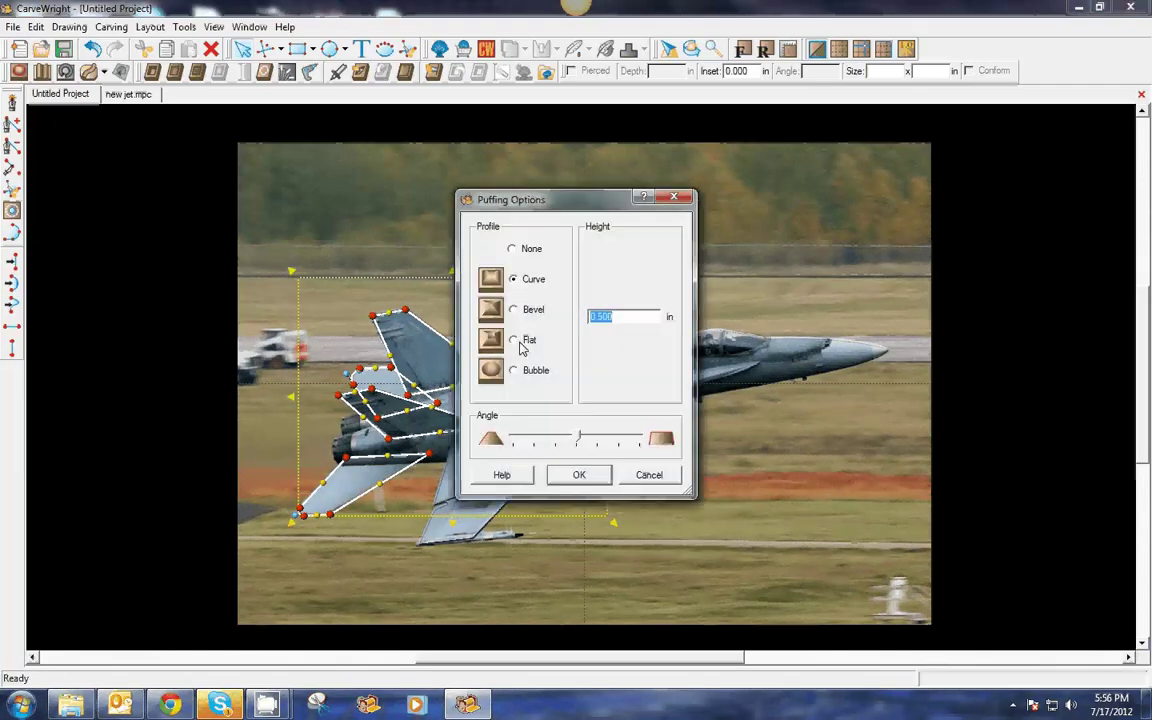
left_click(522, 339)
left_click_drag(577, 438, 652, 436)
left_click(582, 476)
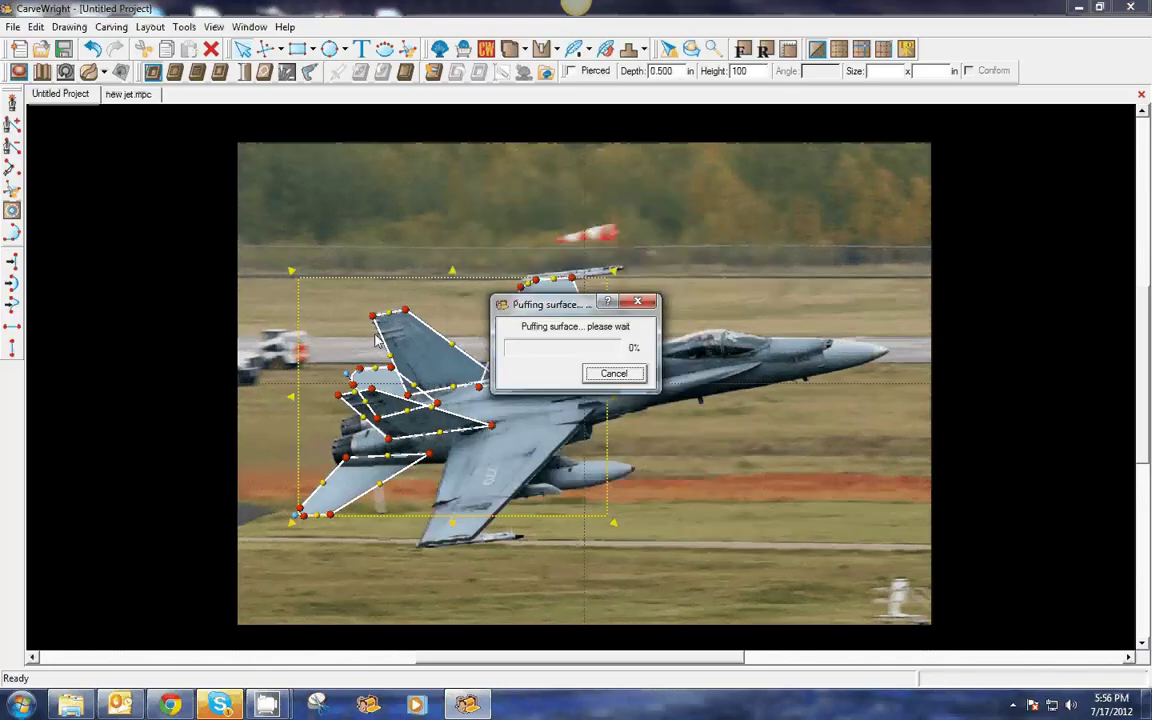
- Hide the photo texture and set the far wing outline's height value to 10
left_click(202, 308)
left_click(434, 428)
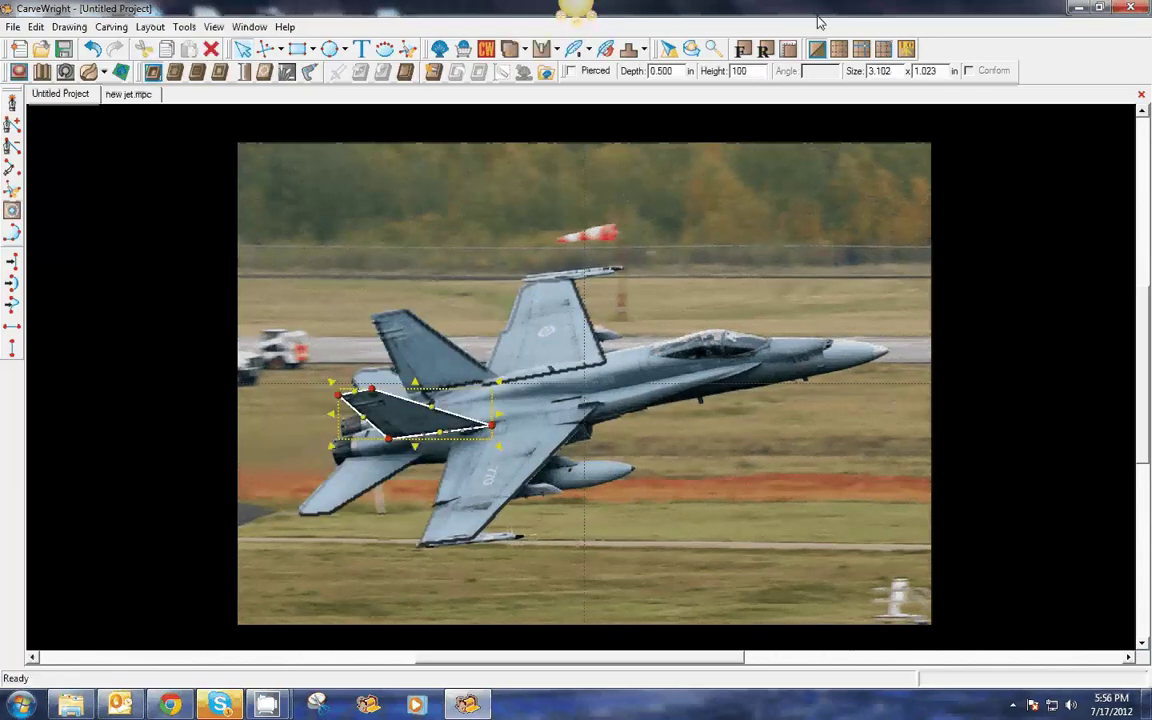
left_click(816, 52)
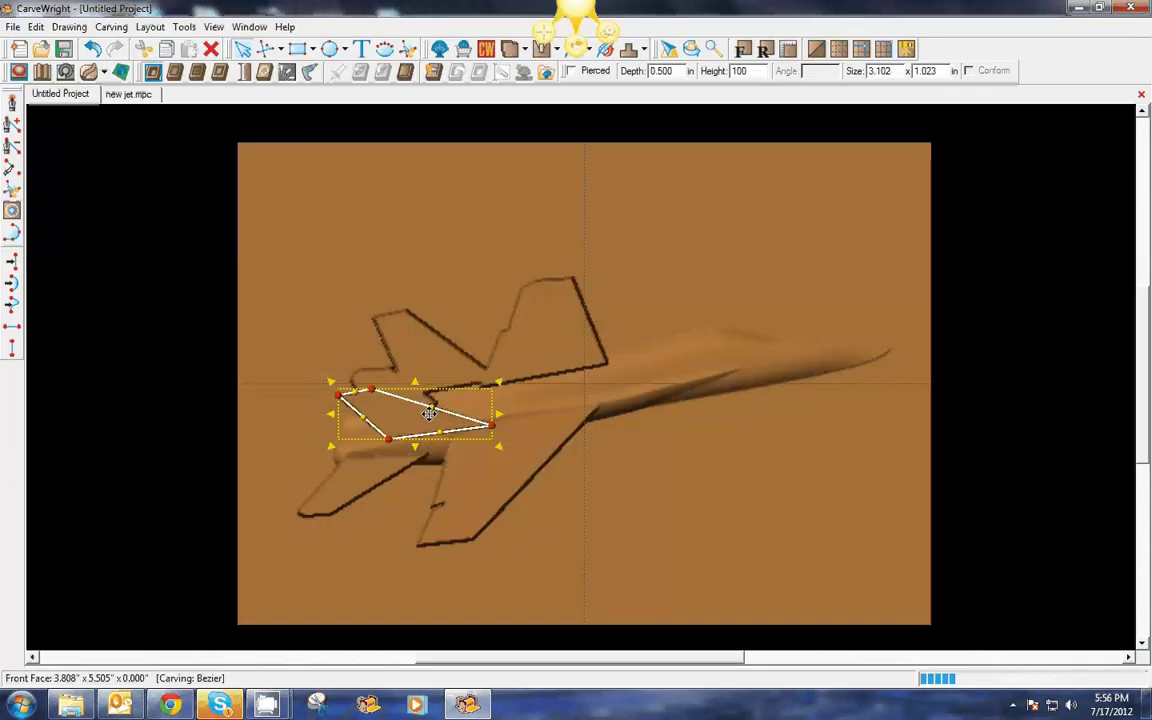
left_click(499, 313)
left_click(480, 357)
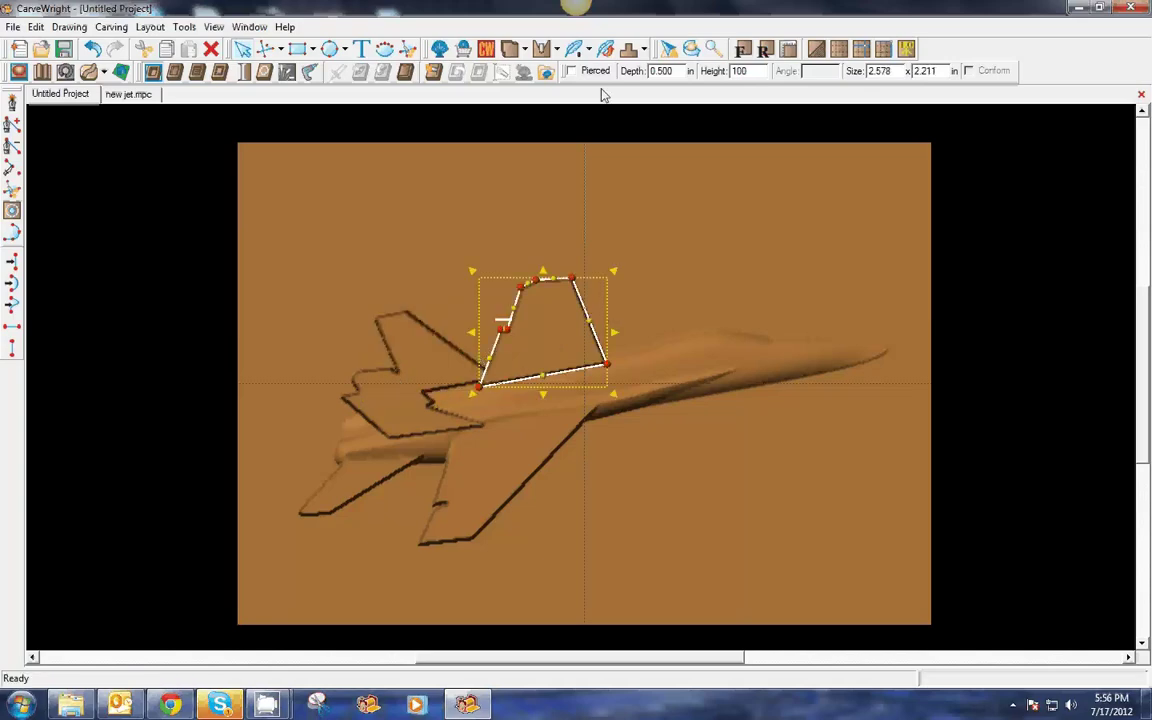
double_click(746, 71)
type("1")
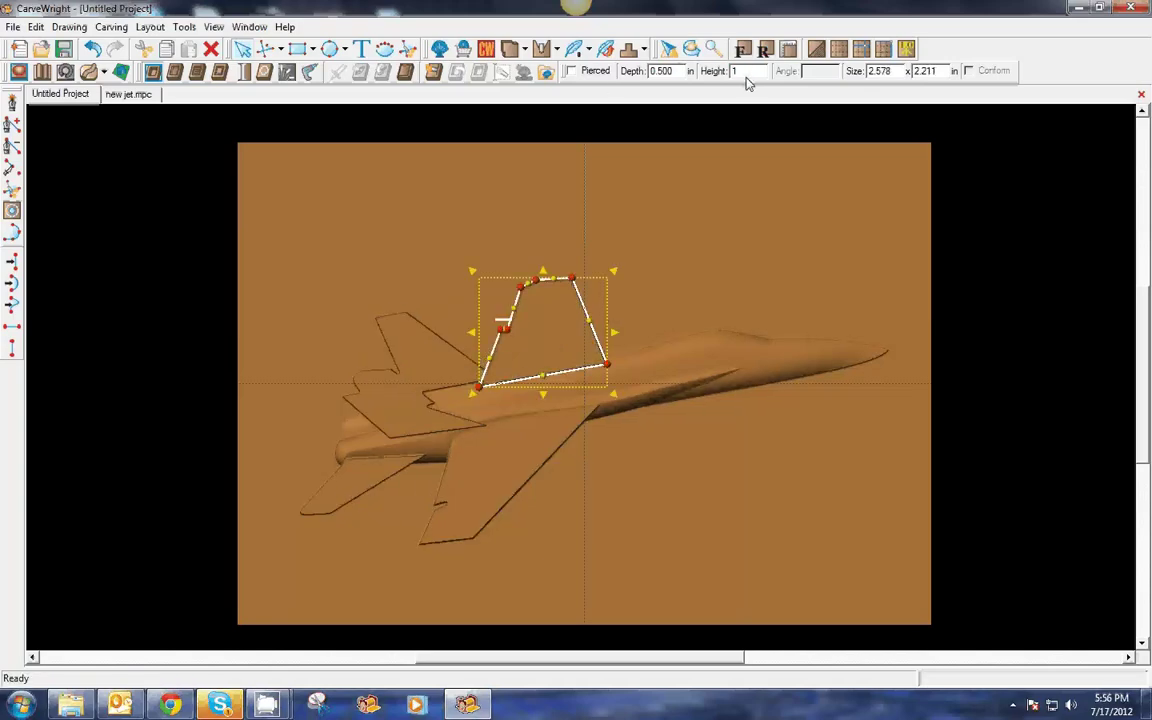
type("0")
key("Return")
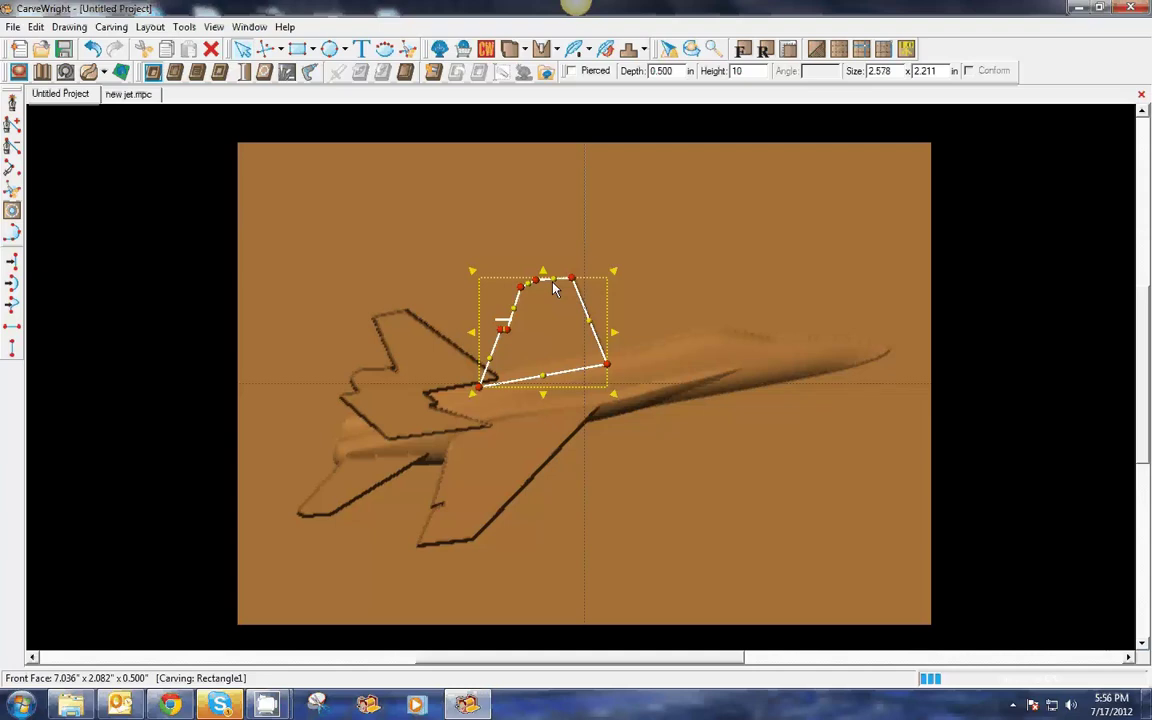
- Set the far tail fin outline's height value to 20
left_click(452, 352)
double_click(742, 71)
type("20")
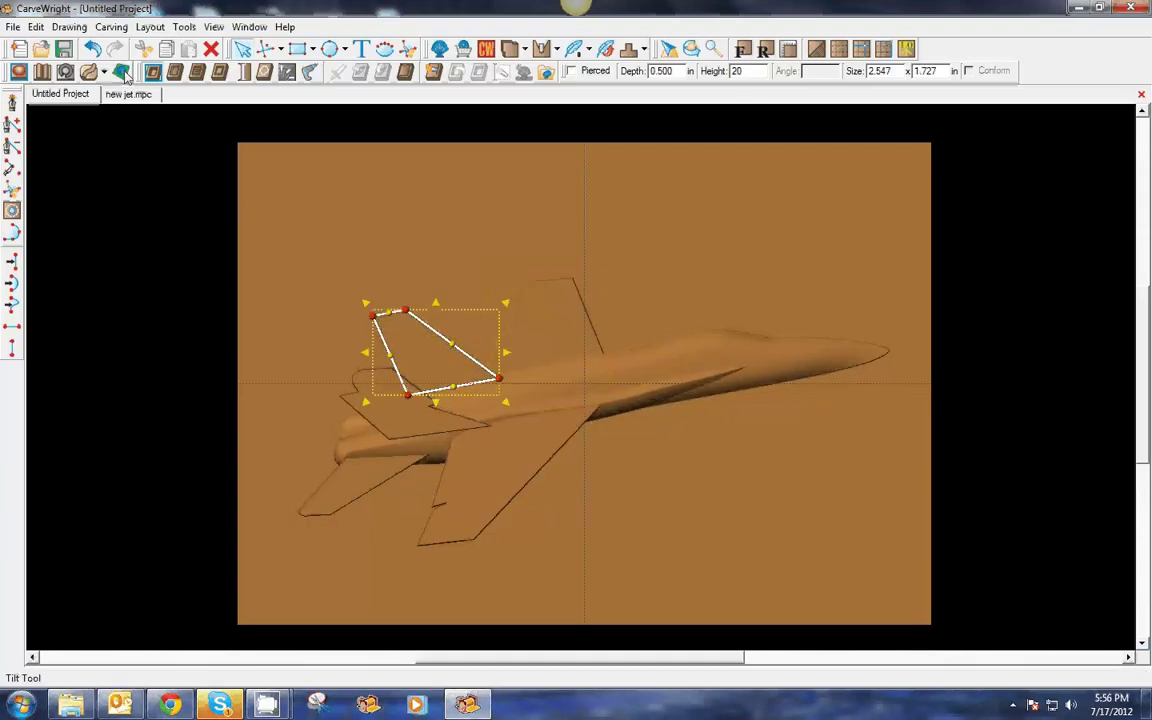
- Tilt the far tail fin vertically by 97 with the Tilt tool and check the slope from several angles
left_click(121, 72)
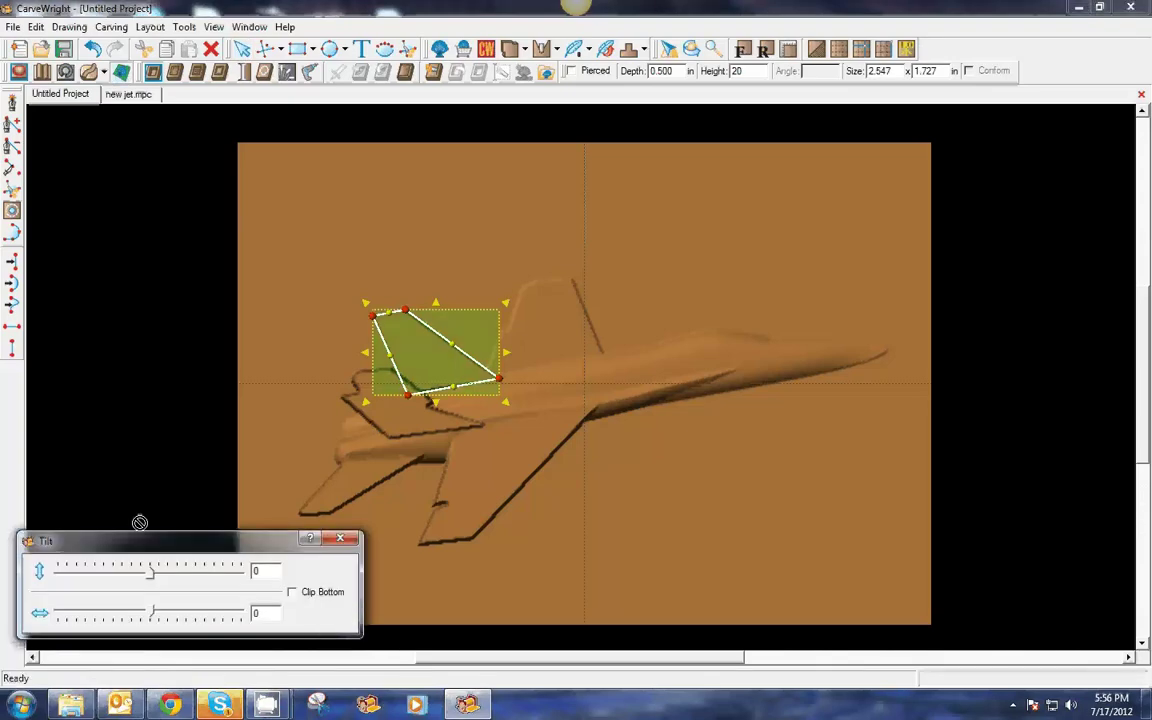
middle_click_drag(305, 422, 472, 414)
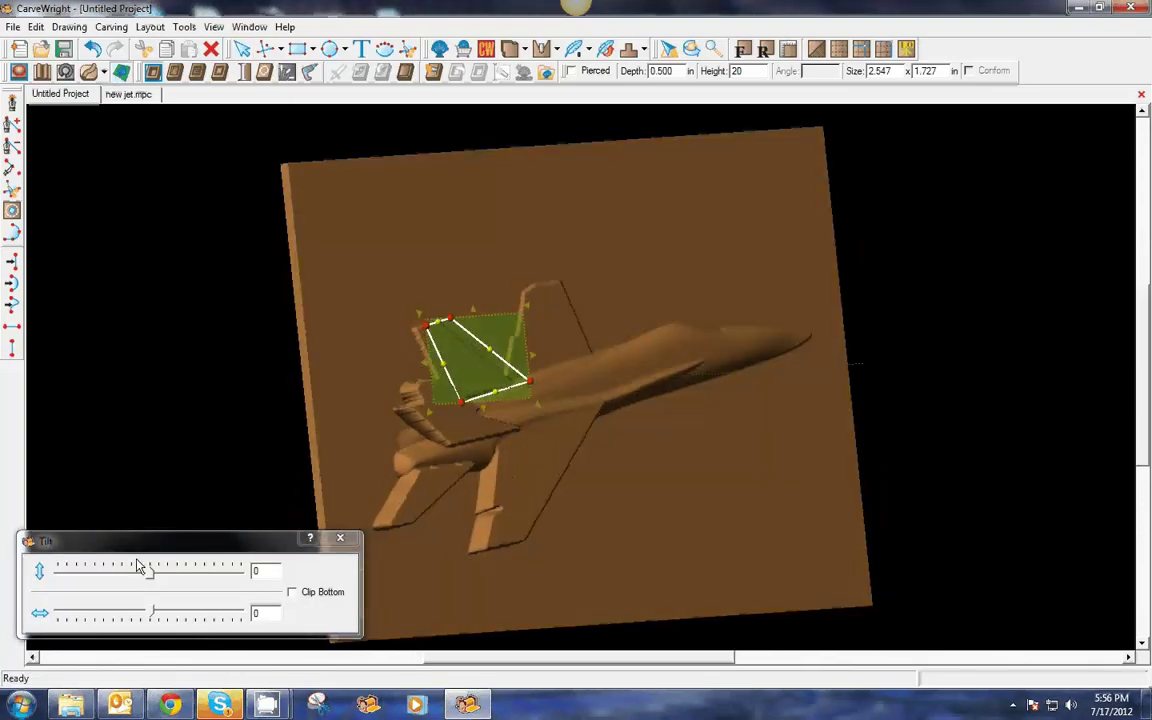
mouse_move(146, 569)
left_mouse_down()
mouse_move(71, 575)
mouse_move(1, 555)
left_mouse_up()
left_click(64, 572)
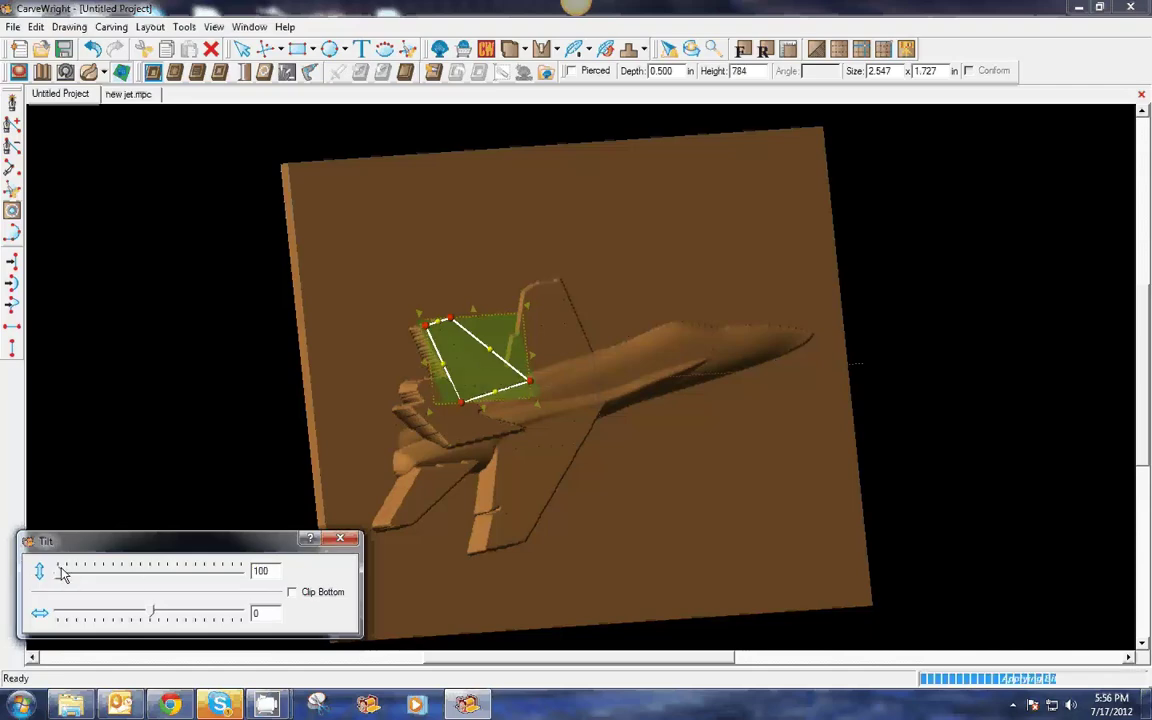
middle_click_drag(423, 319, 453, 319)
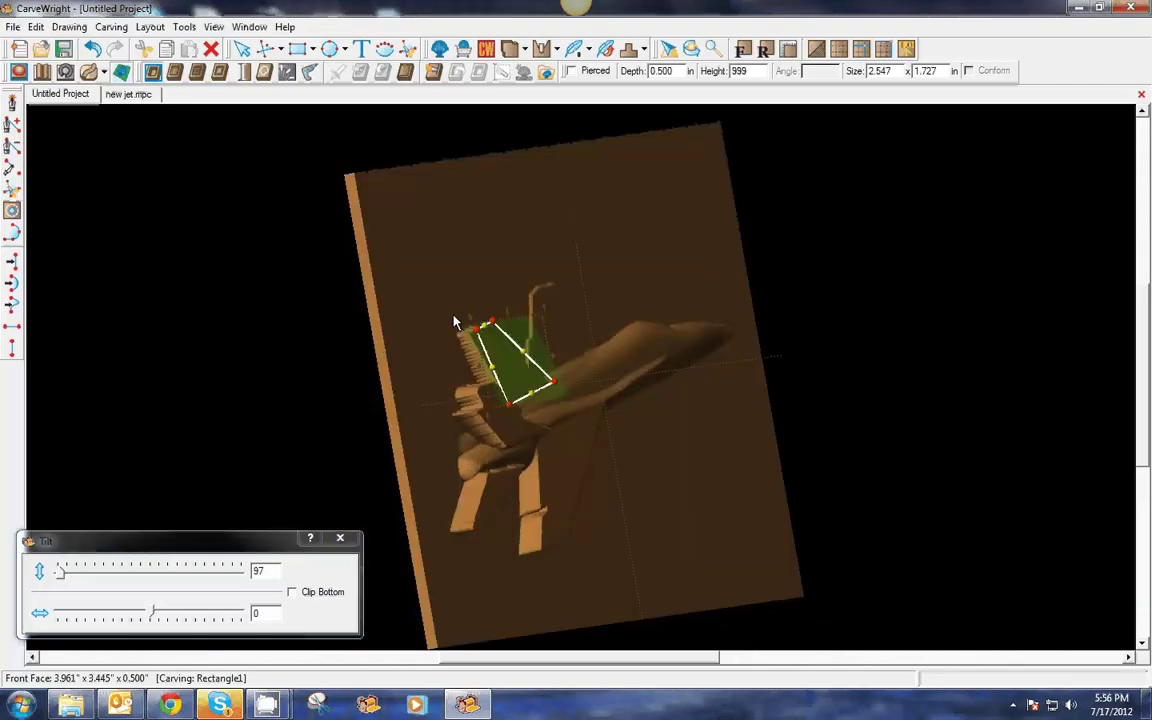
middle_click_drag(620, 422, 316, 423)
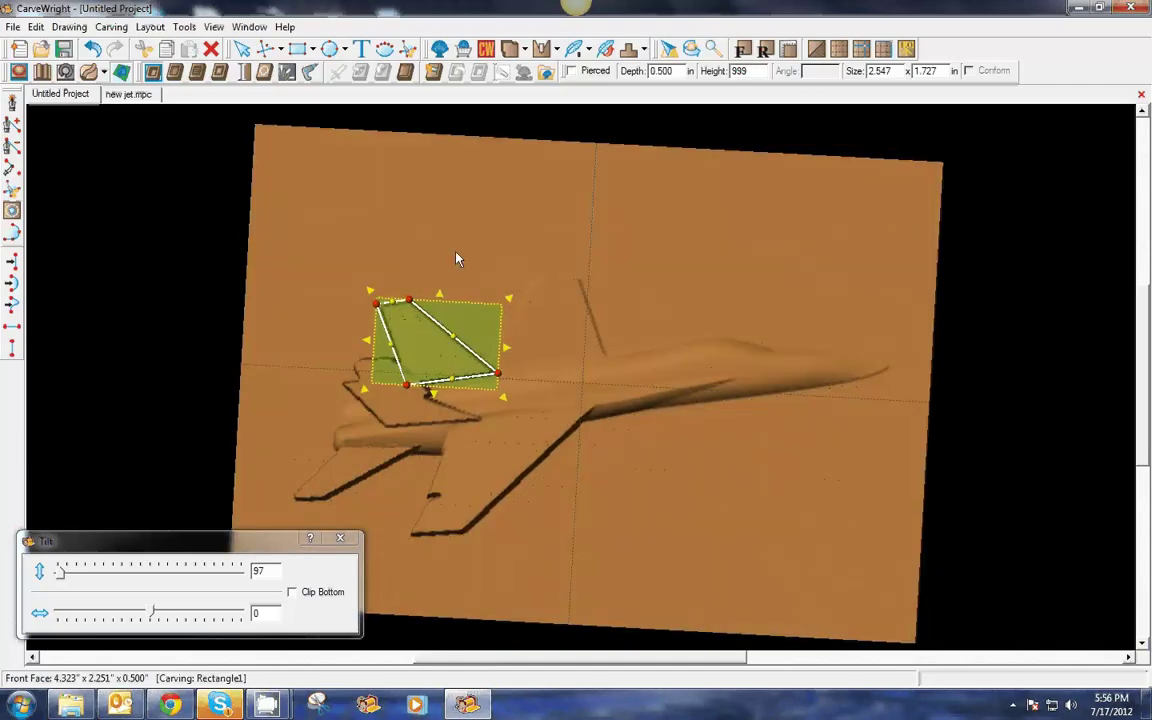
- Tilt the far wing outline vertically to the steepest positive angle with the Tilt tool
left_click(555, 329)
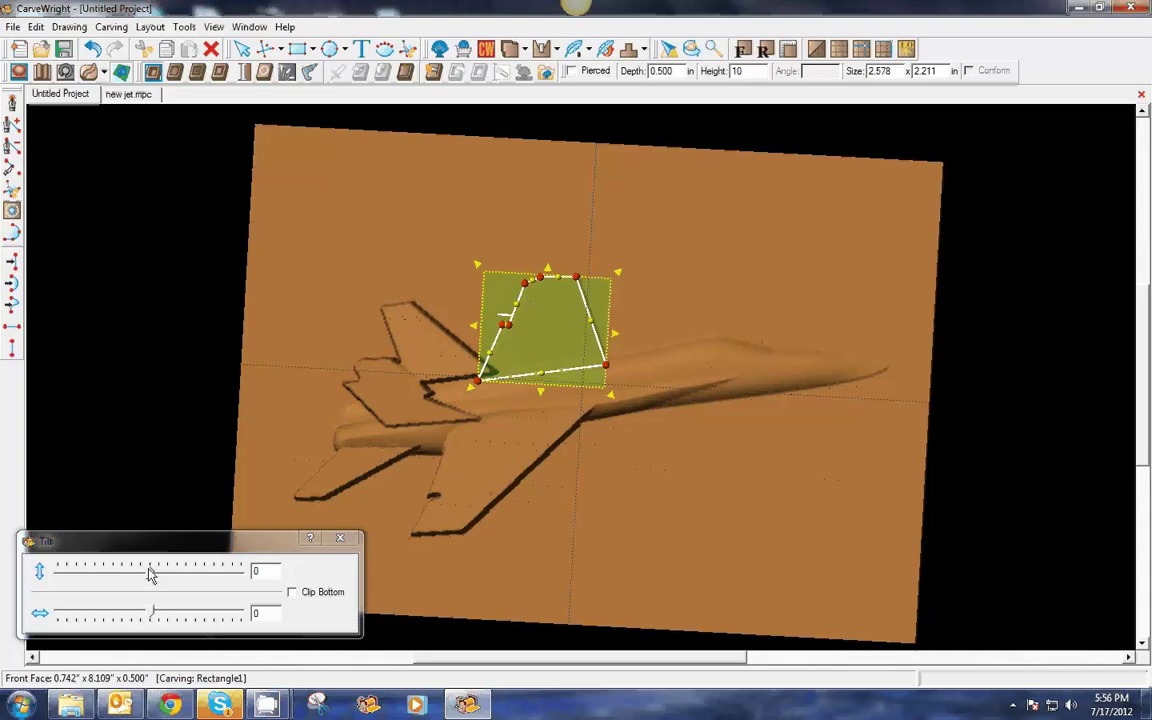
left_click_drag(149, 571, 39, 578)
left_click(39, 578)
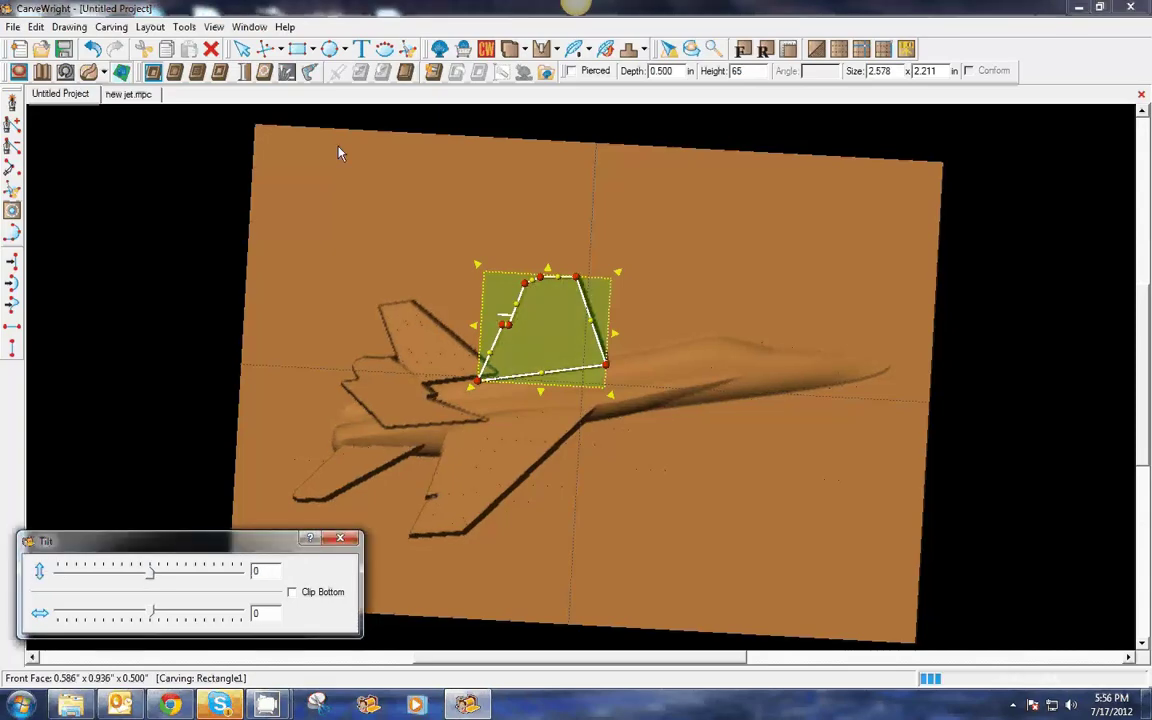
- Tilt the near tail fin outline vertically in both directions with the Tilt tool, judging its slope from an oblique angle
left_click(386, 401)
left_click(372, 386)
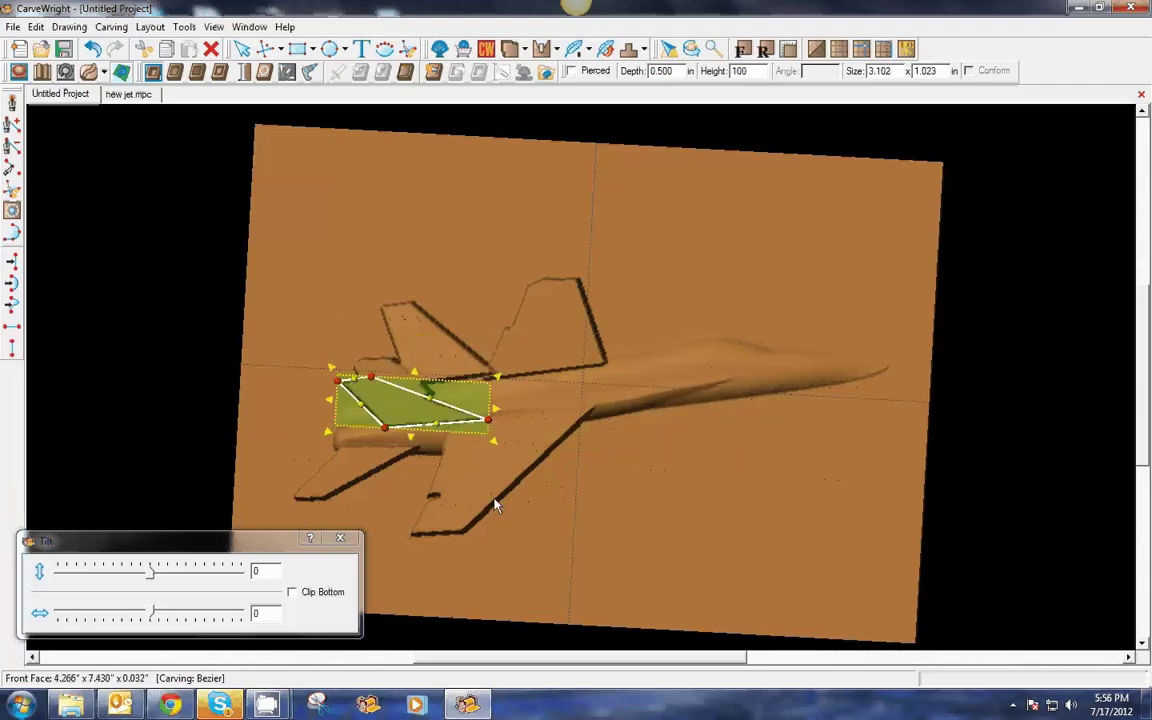
middle_click_drag(494, 505, 584, 475)
left_click_drag(150, 576, 292, 580)
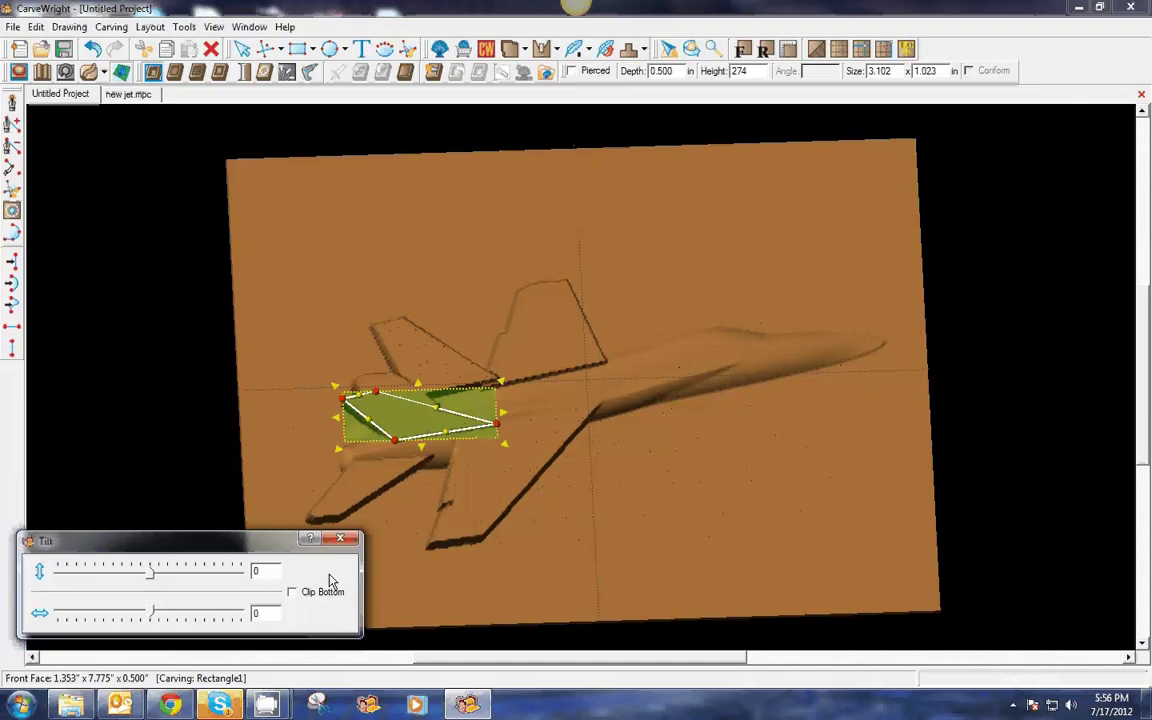
middle_click_drag(380, 487, 637, 434)
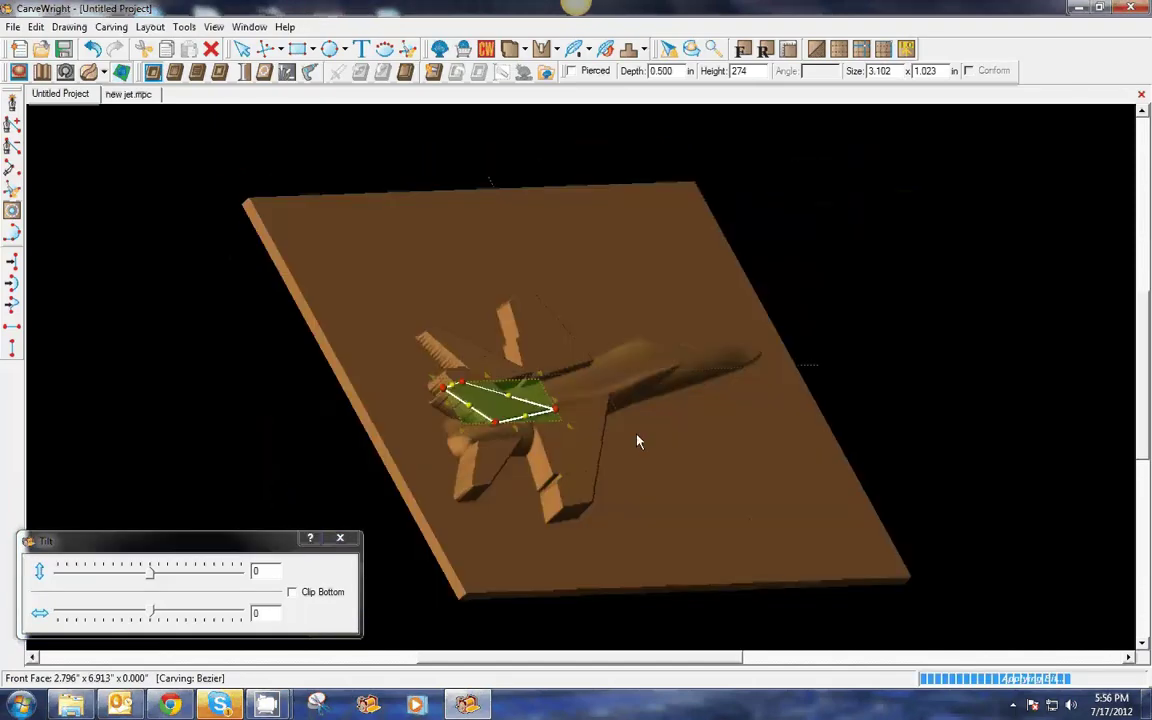
left_click_drag(640, 441, 666, 468)
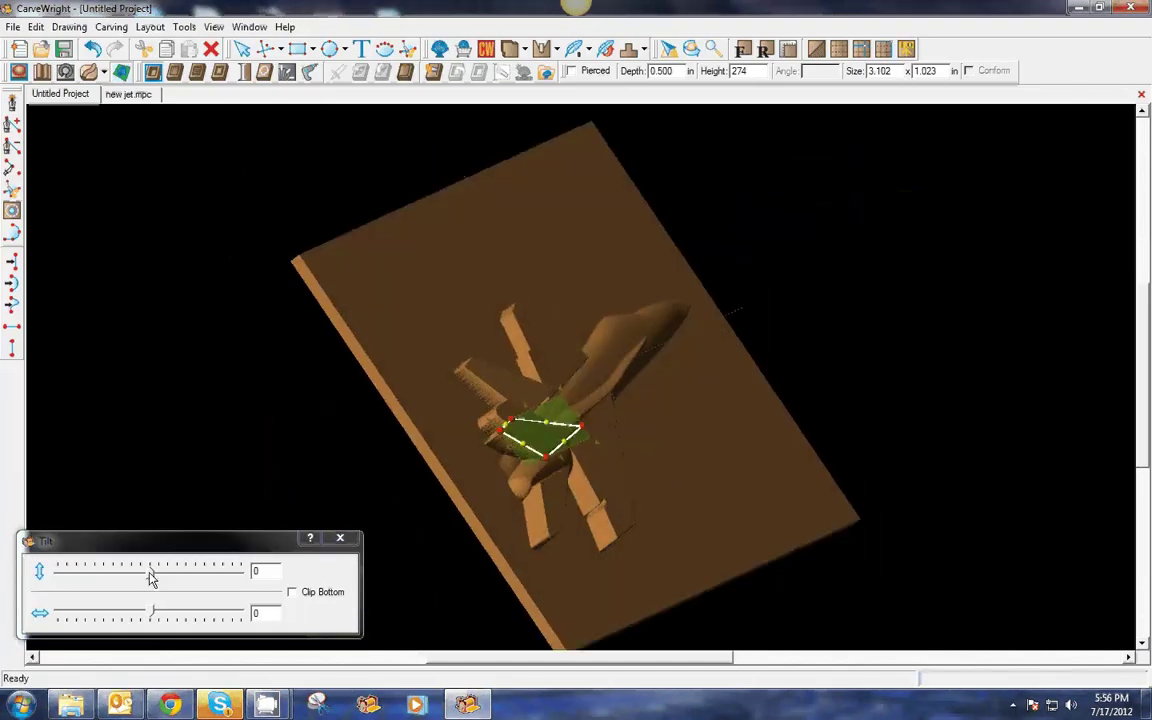
left_click_drag(151, 579, 5, 575)
- Tilt the far stabilizer outline vertically to the steepest positive angle, return to a near-front view and clear the selection
left_click(75, 580)
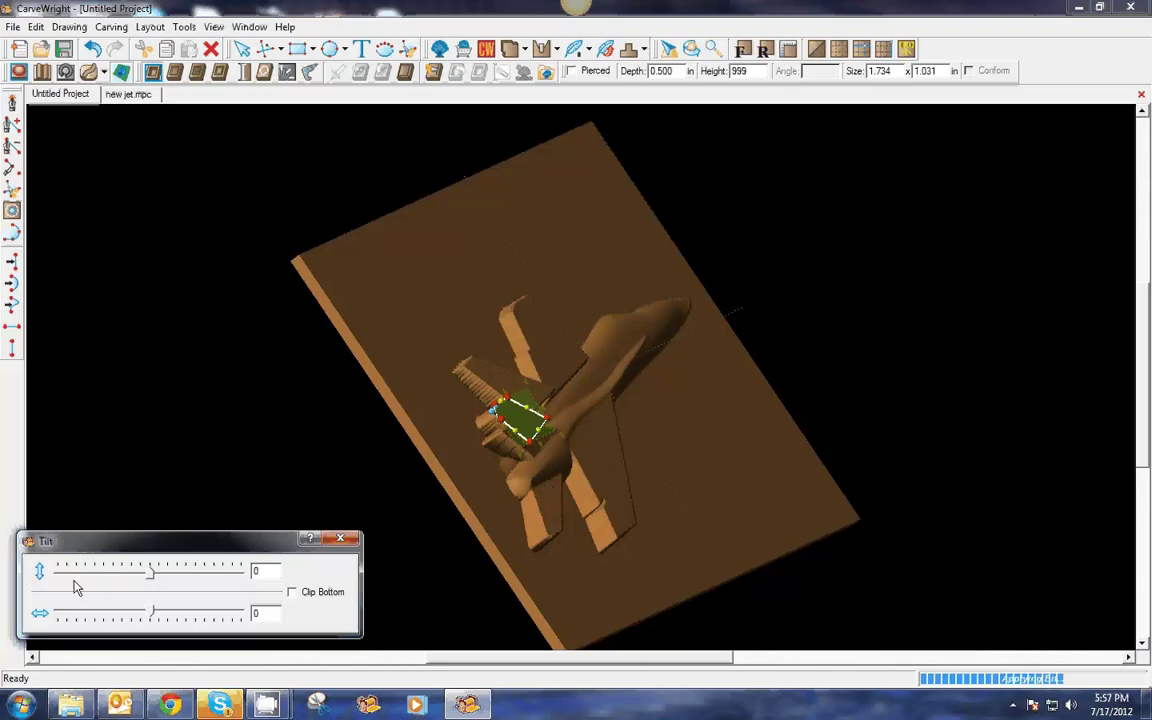
left_click(58, 574)
left_click(58, 574)
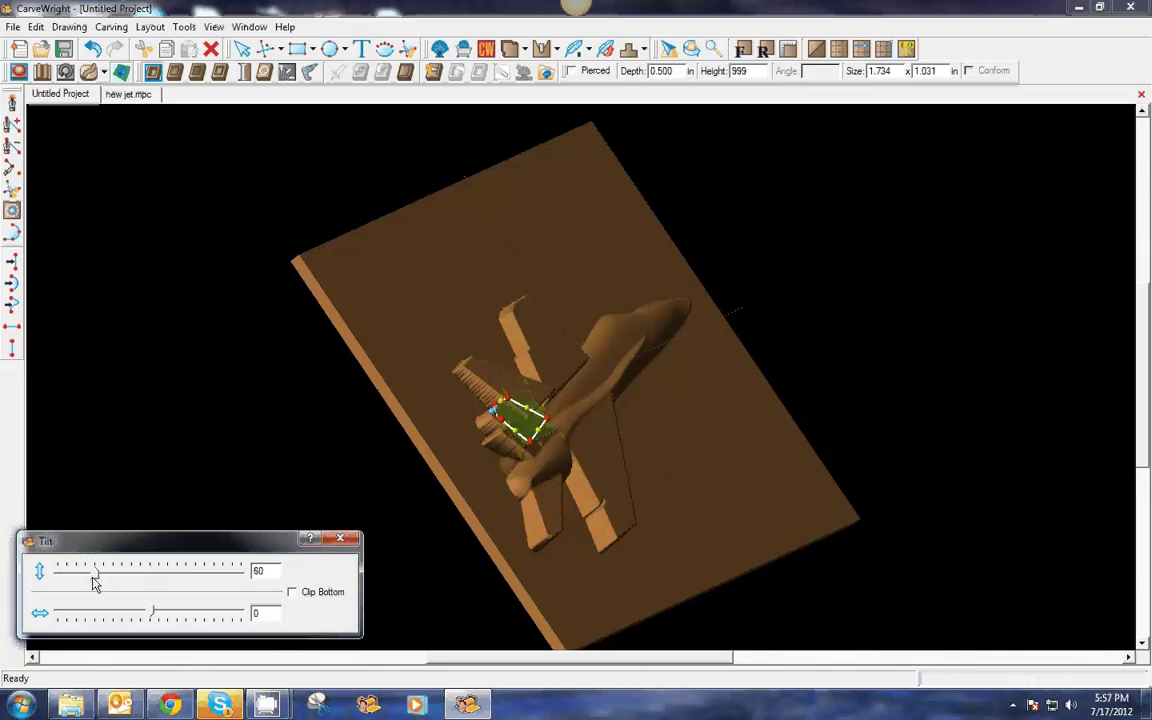
left_click_drag(93, 575, 54, 568)
middle_click_drag(716, 474, 400, 508)
scroll(606, 481, "up", 2)
left_click(200, 314)
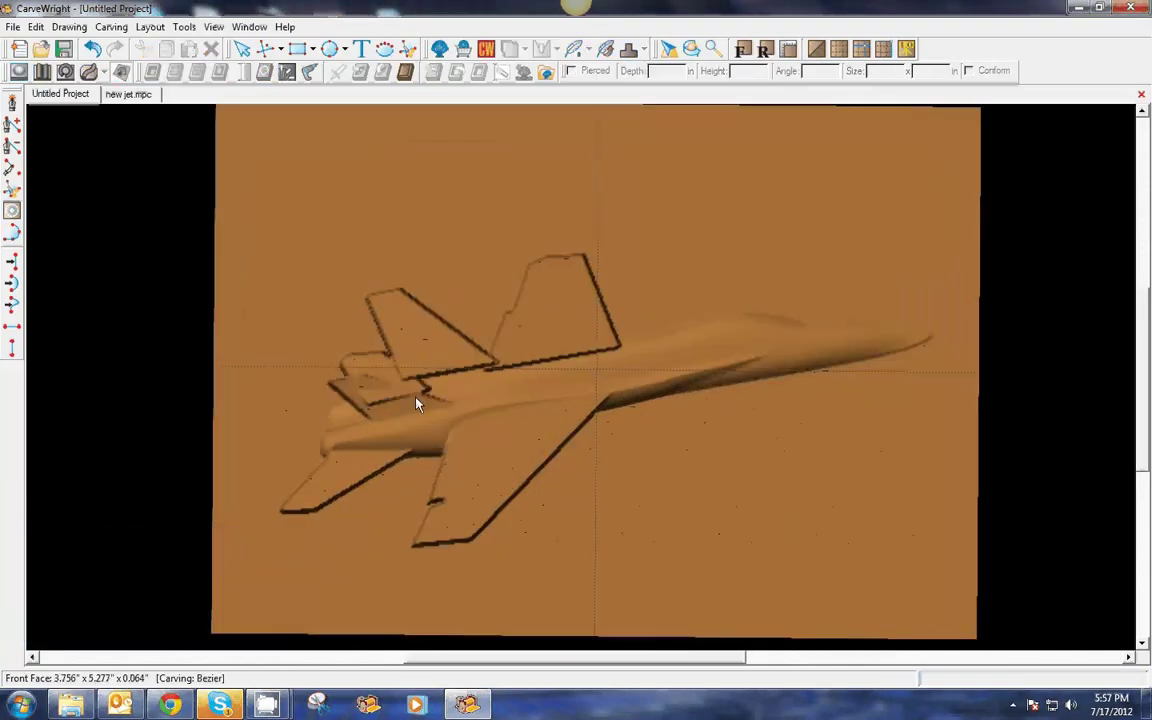
- Set the far wing outline's height value to 20
left_click(410, 403)
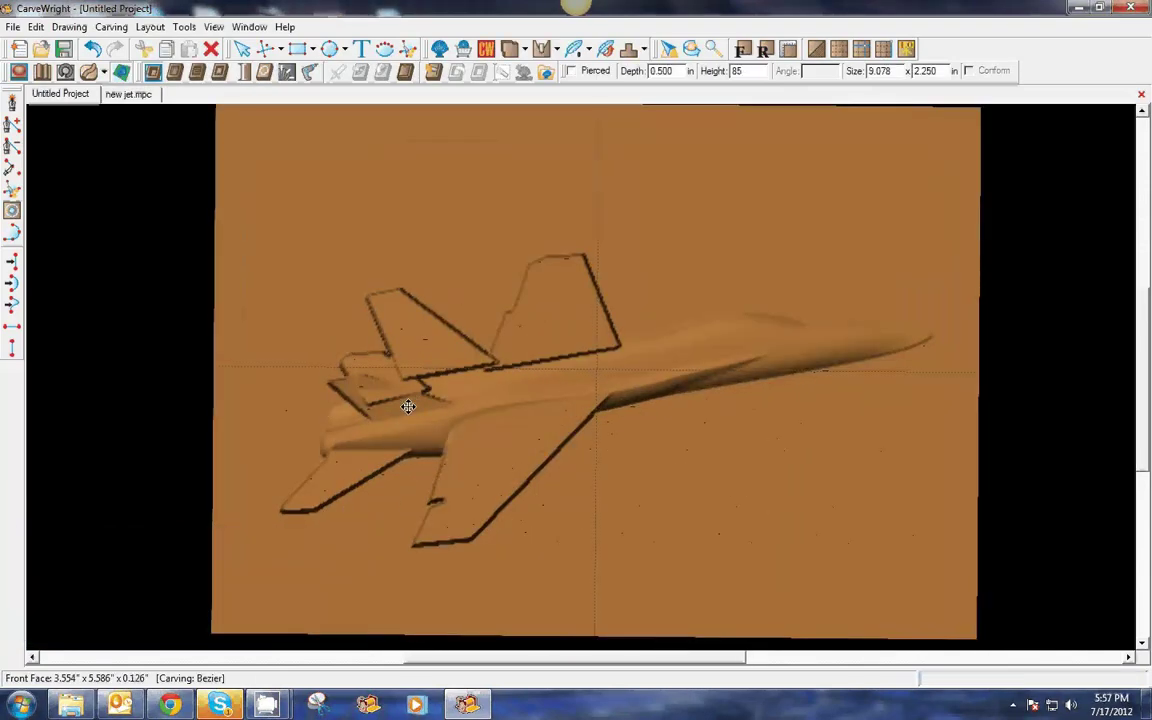
left_click(367, 350)
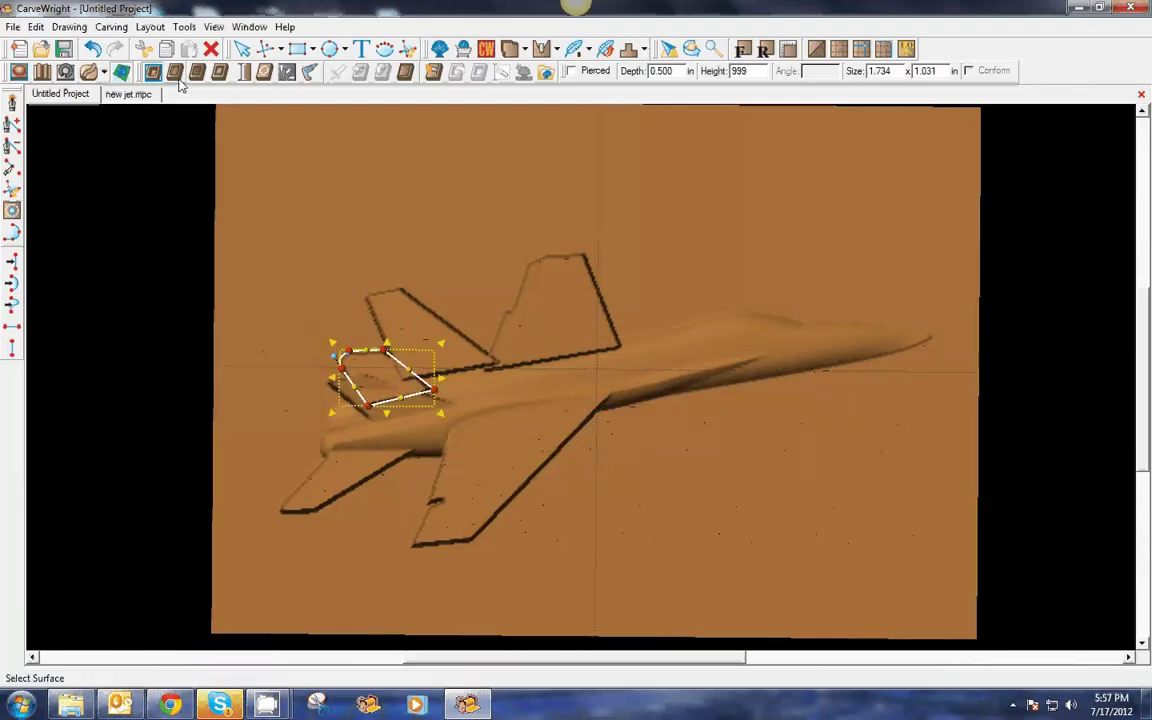
double_click(756, 71)
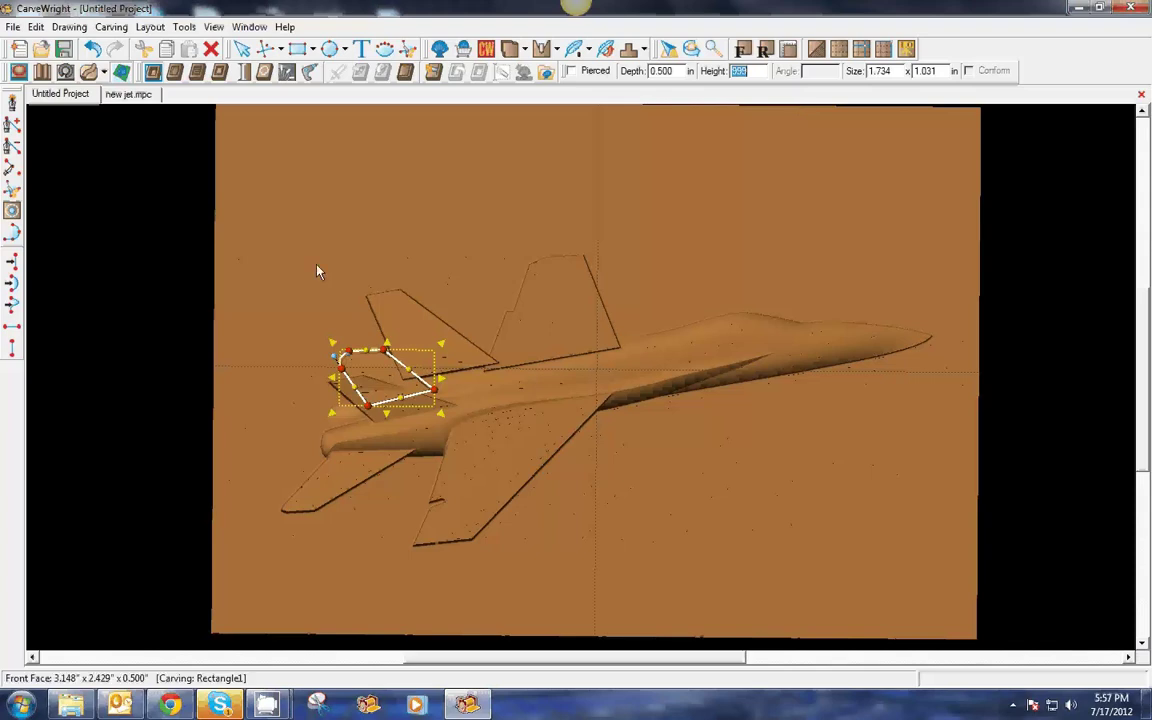
left_click(591, 265)
type("20")
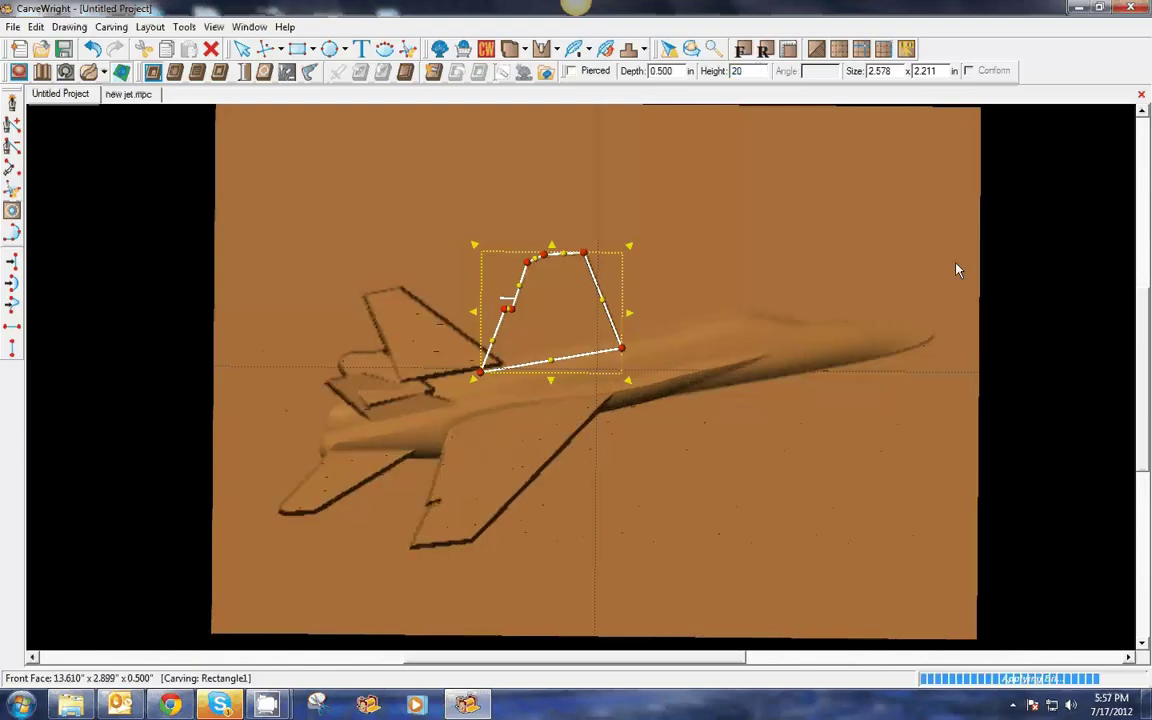
left_click(480, 280)
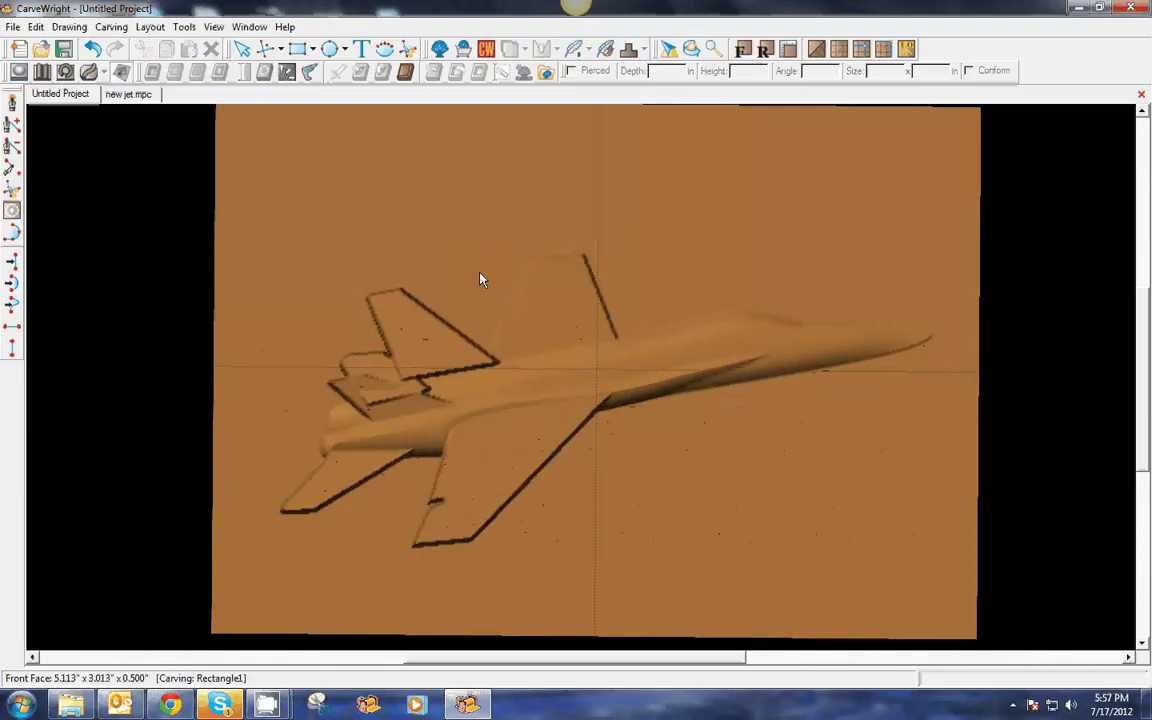
- Set the far tail fin outline's height value to 20
left_click(452, 327)
double_click(757, 71)
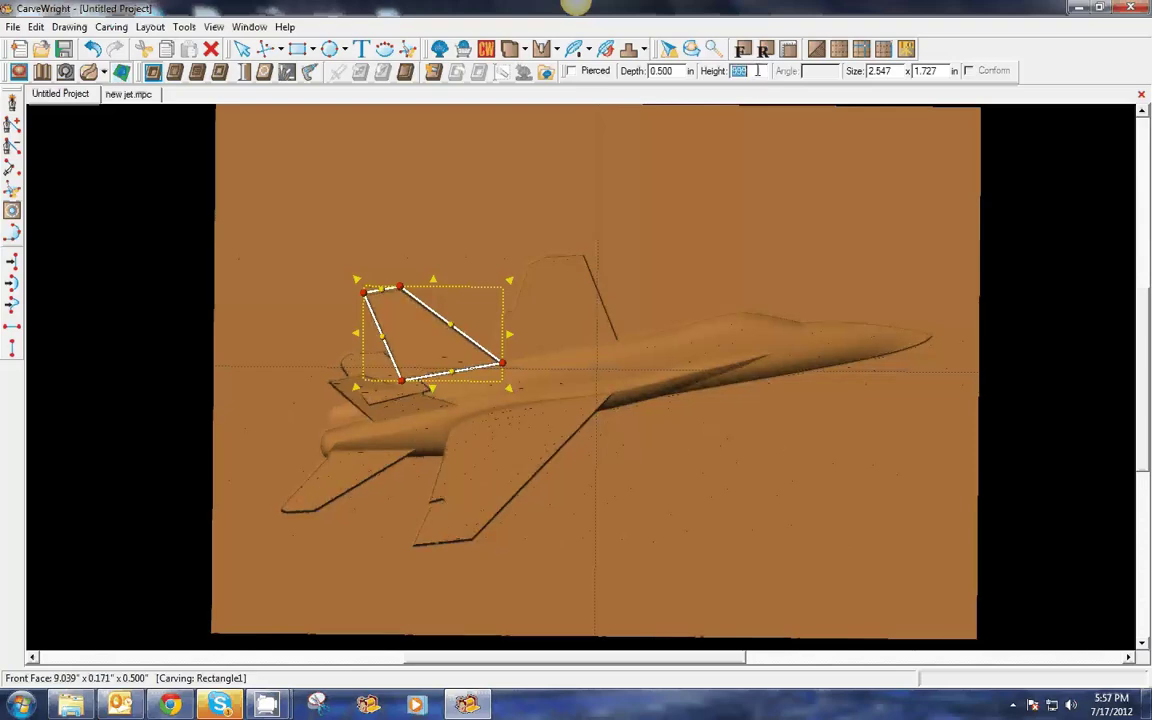
type("20")
key("Return")
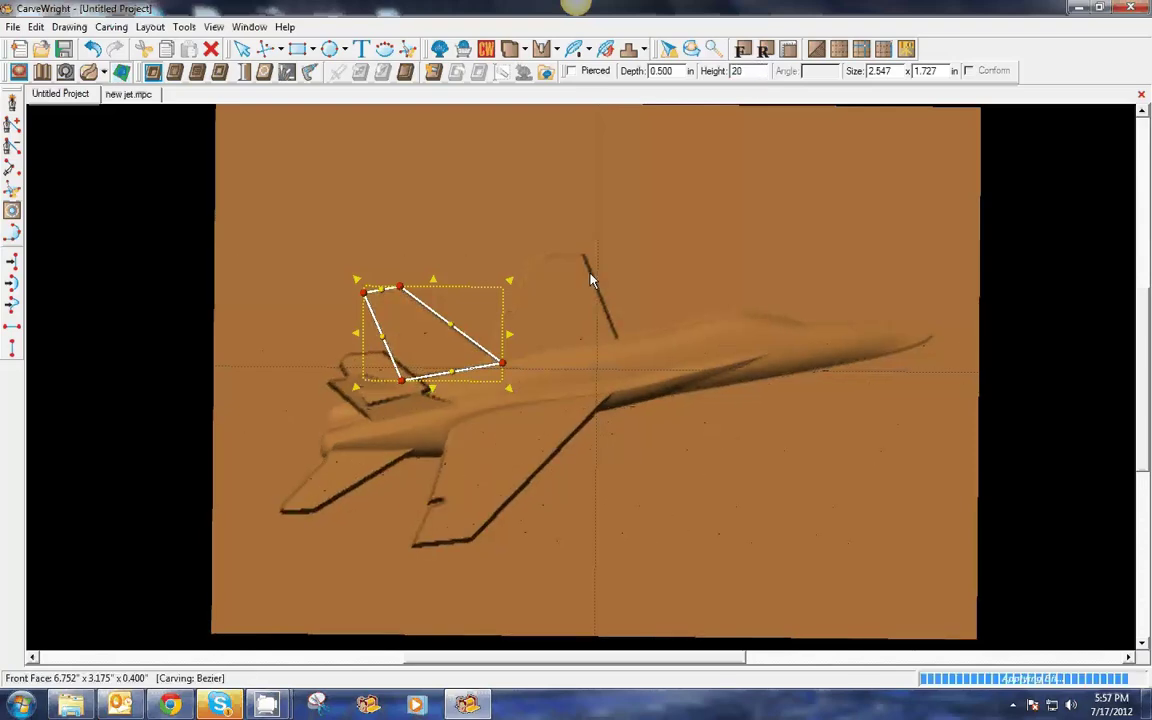
- Set the far wing outline's height value to 10
left_click(590, 268)
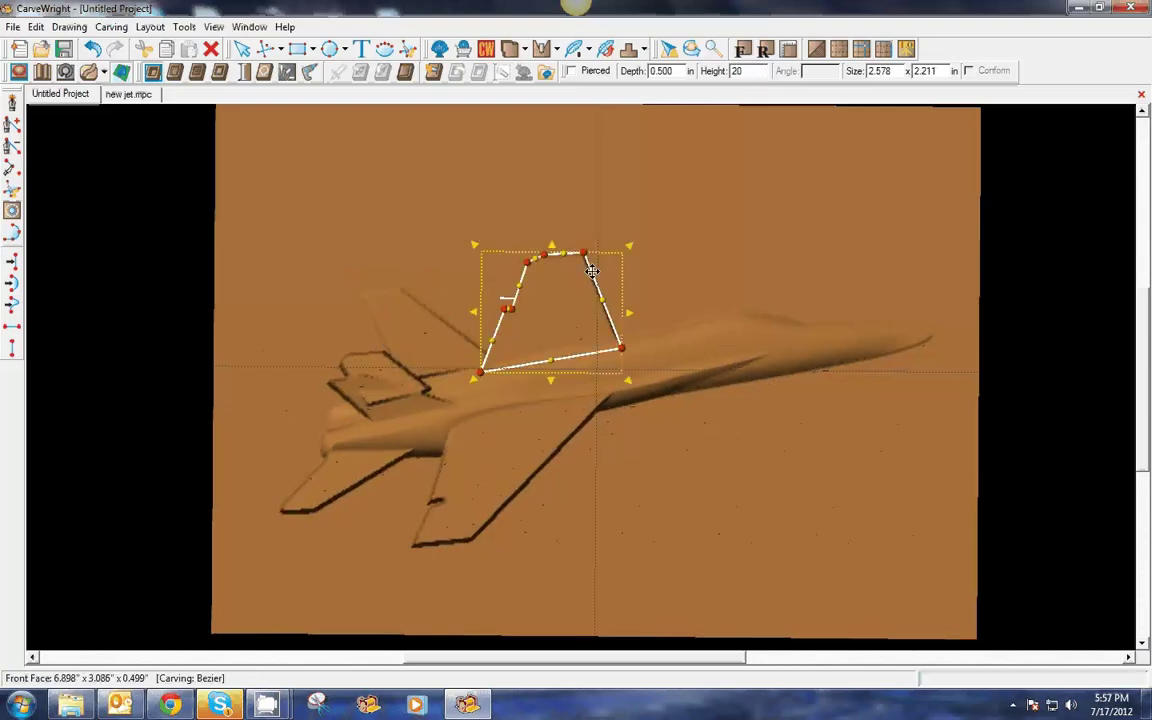
double_click(757, 71)
type("10")
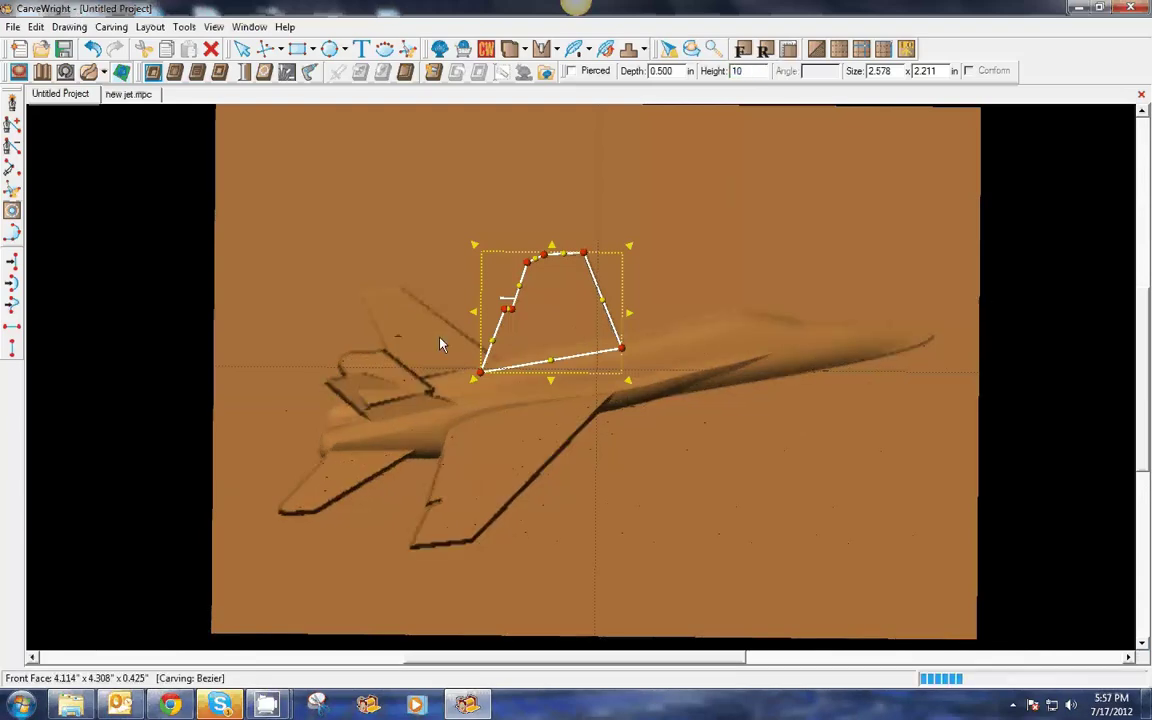
- Move the far tail fin outline's lower rear corner slightly down into the fuselage, making the outline about 1.92 in tall
left_click(405, 378)
left_click_drag(405, 378, 407, 398)
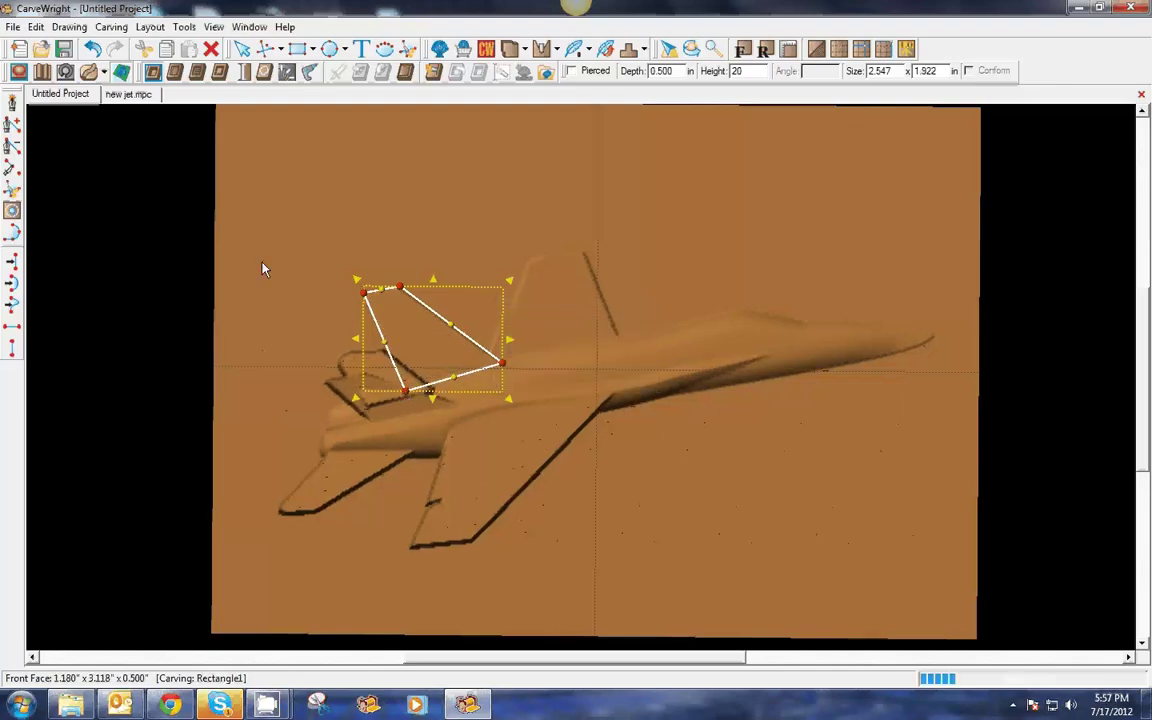
left_click(206, 263)
- Set the far stabilizer outline's height value to 10
left_click(377, 352)
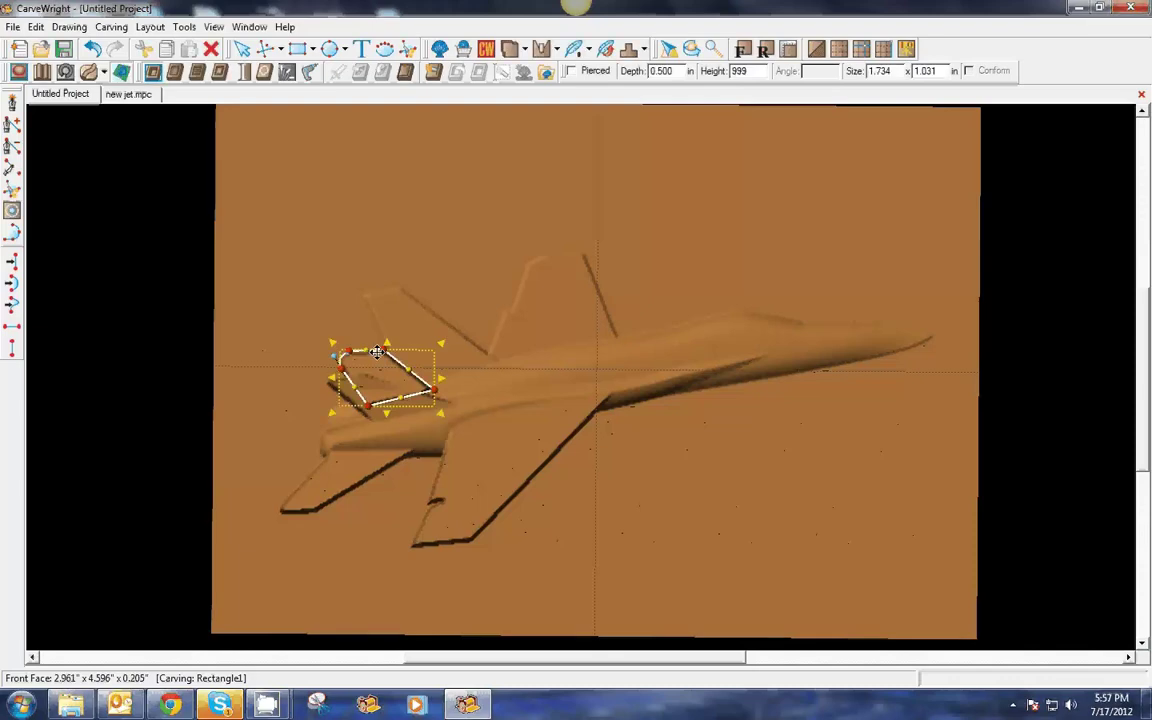
double_click(754, 71)
type("10")
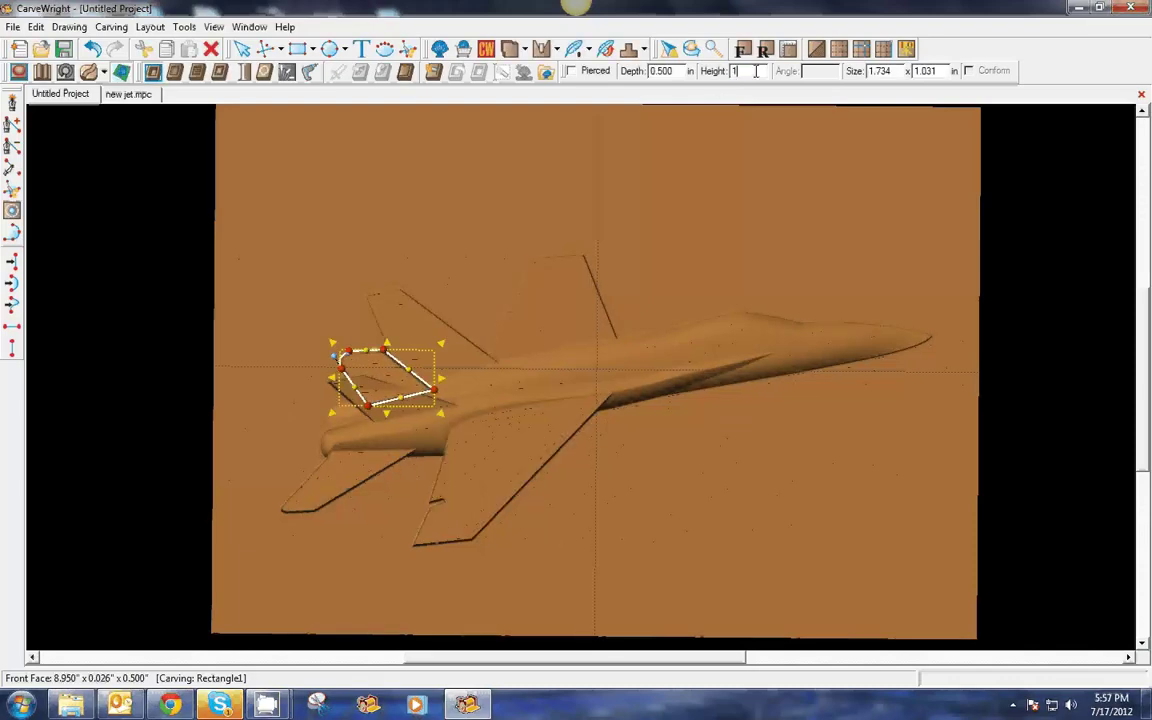
- Try a depth of 0.25 in for the near tail fin outline and undo the last change
left_click(386, 388)
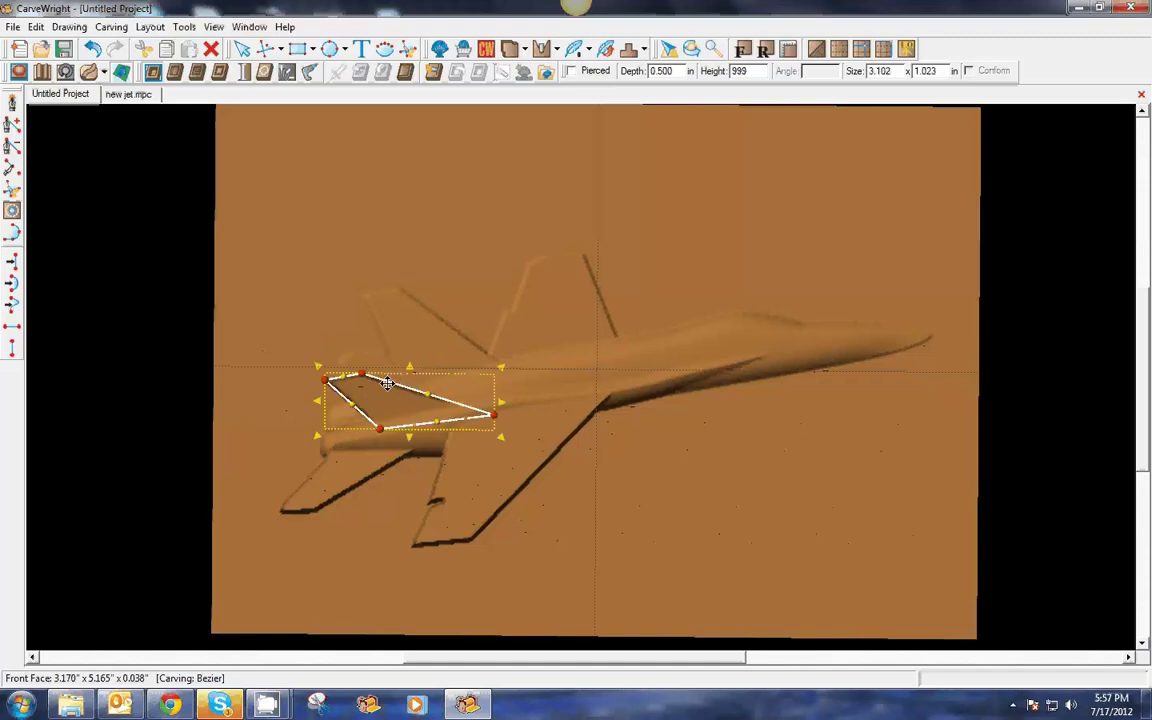
double_click(670, 71)
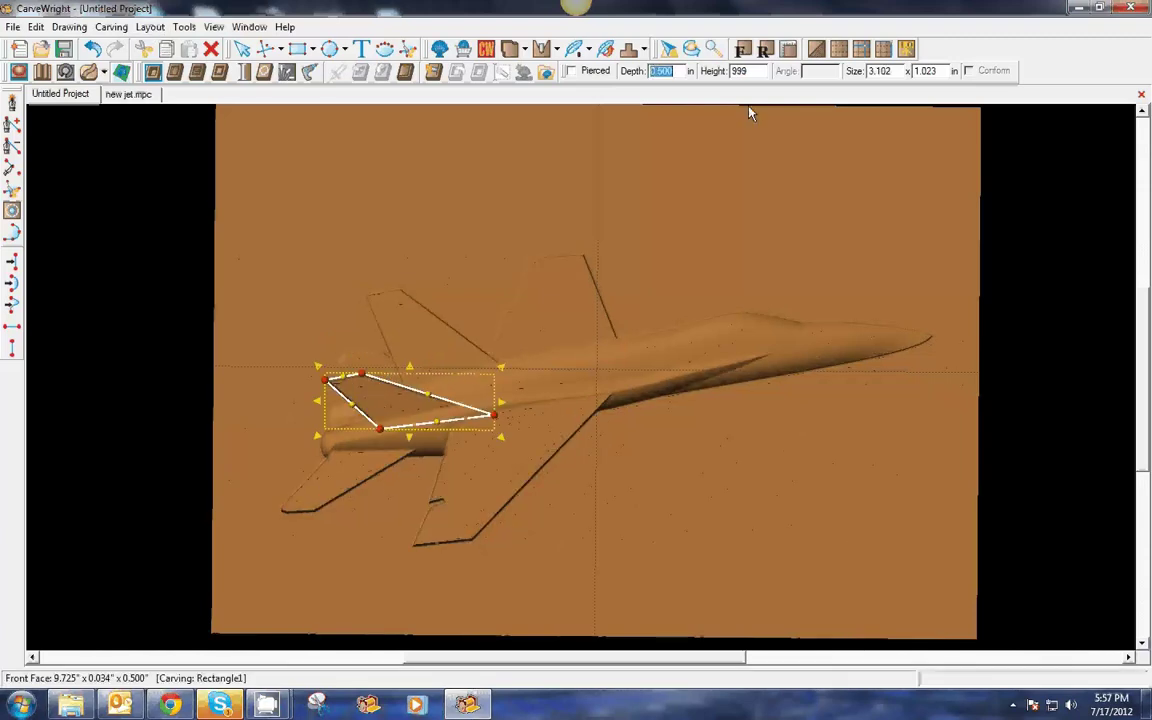
key("BackSpace")
type(".25")
key("Return")
left_click(268, 261)
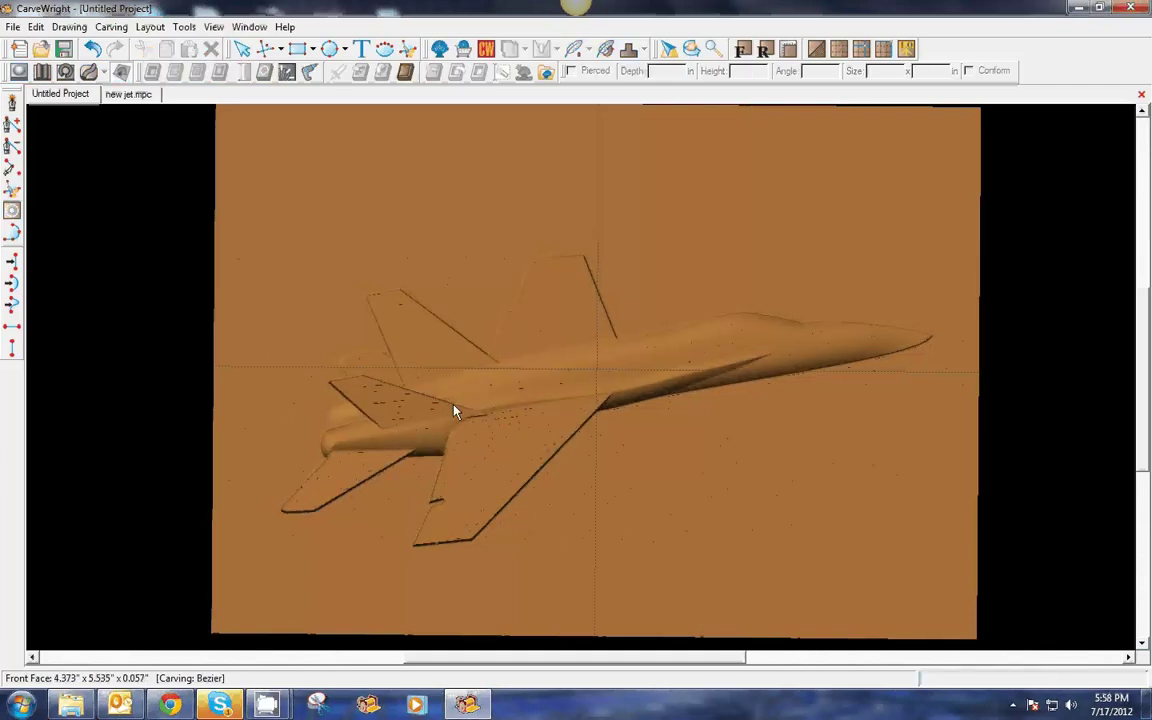
left_click(458, 410)
key("ctrl+z")
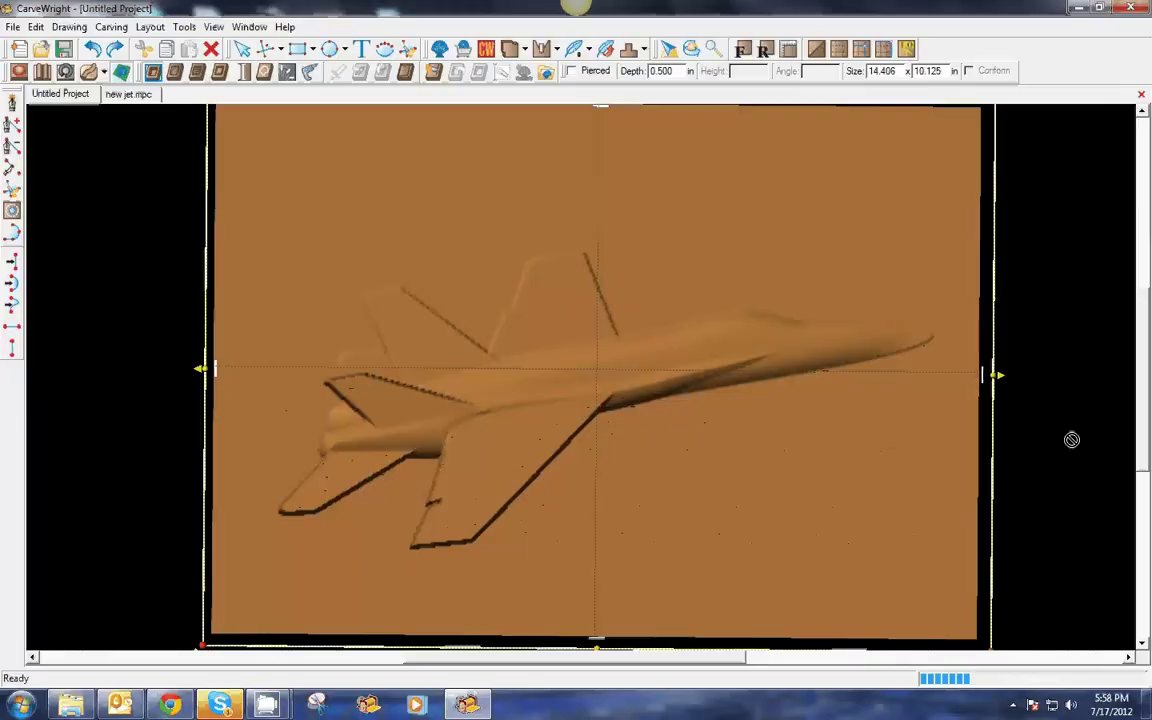
- Compare the carved jet with the photo by toggling the texture on and off, from a slight angle and in front view
left_click(728, 477)
left_click_drag(728, 478, 583, 475)
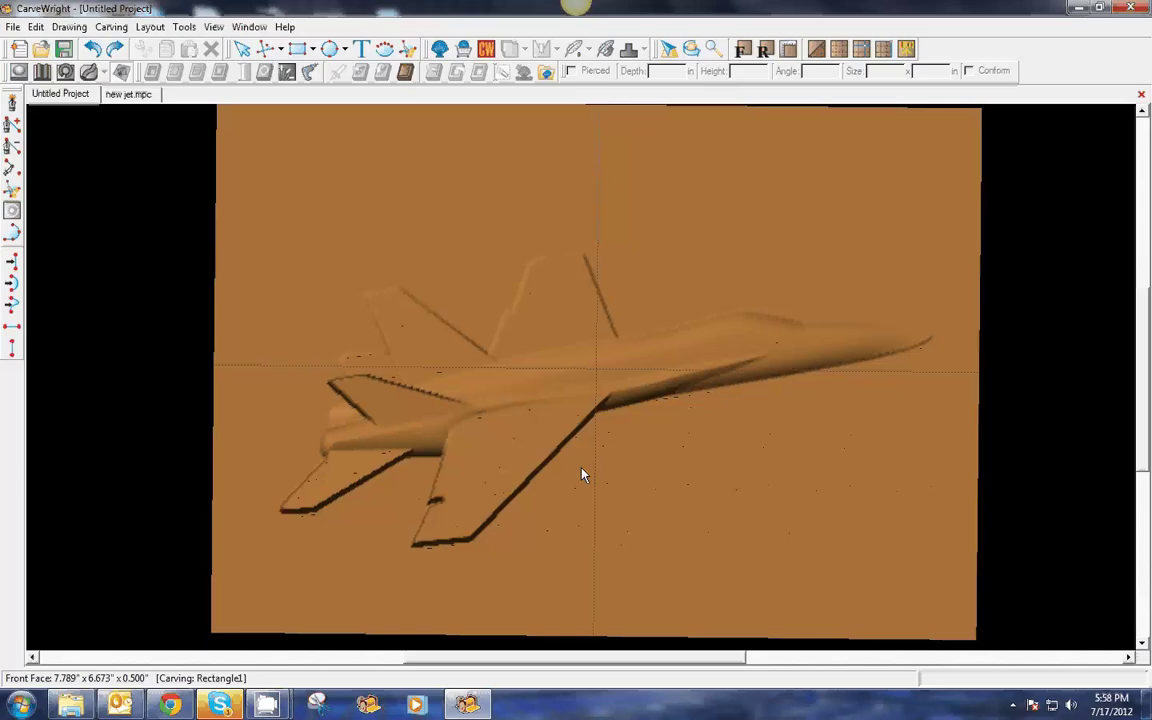
left_click(817, 49)
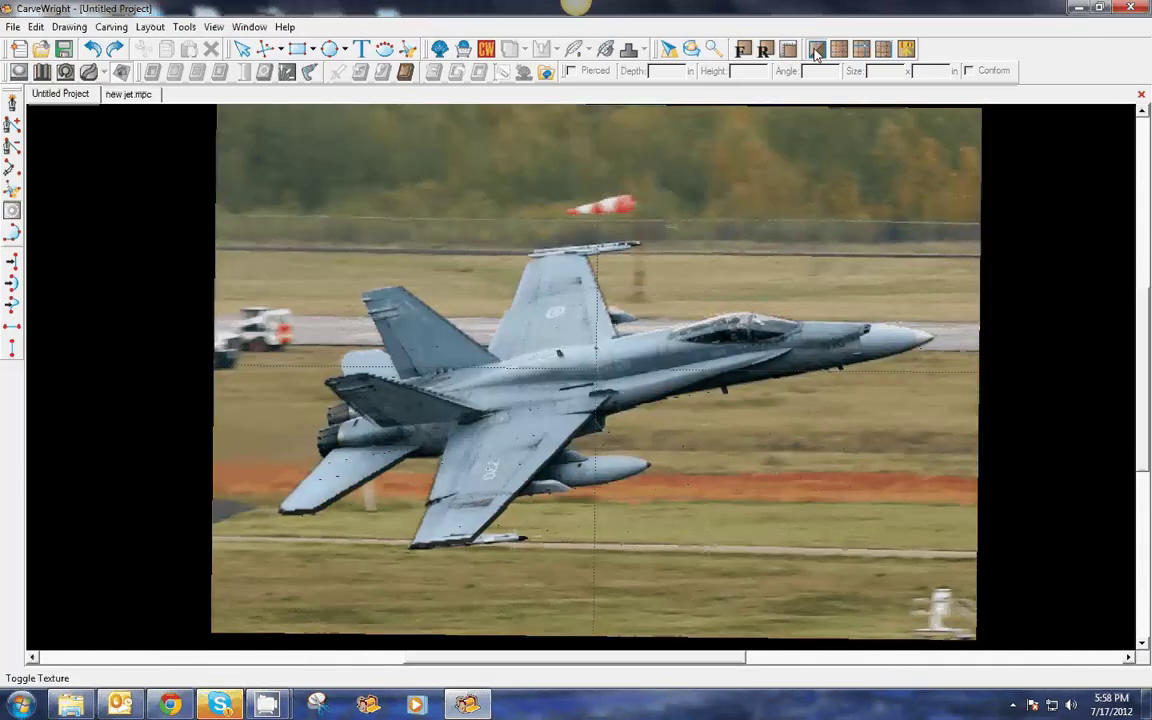
left_click(817, 50)
left_click(817, 50)
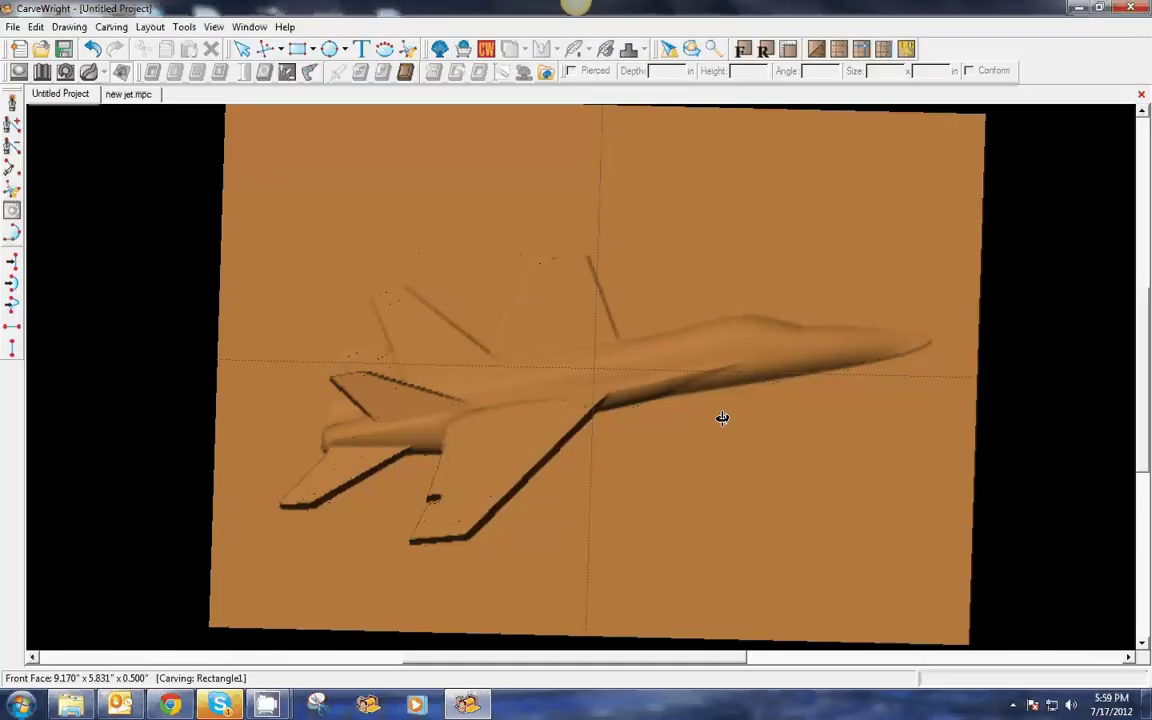
left_click(742, 50)
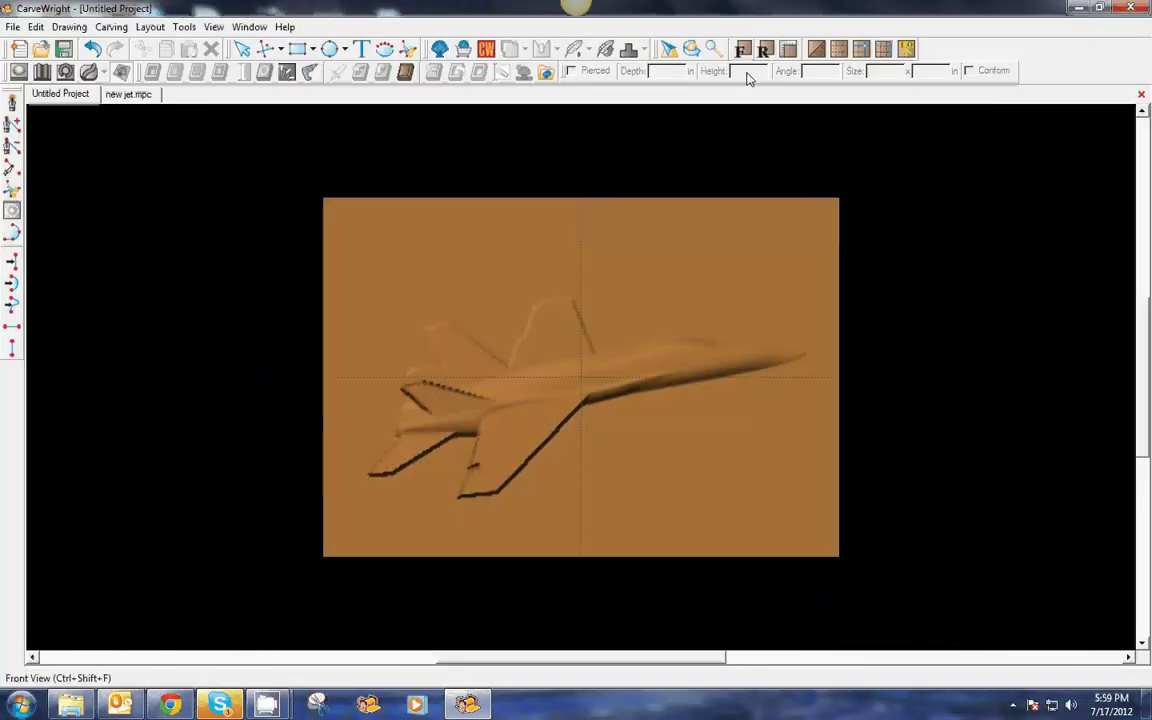
scroll(594, 375, "up", 2)
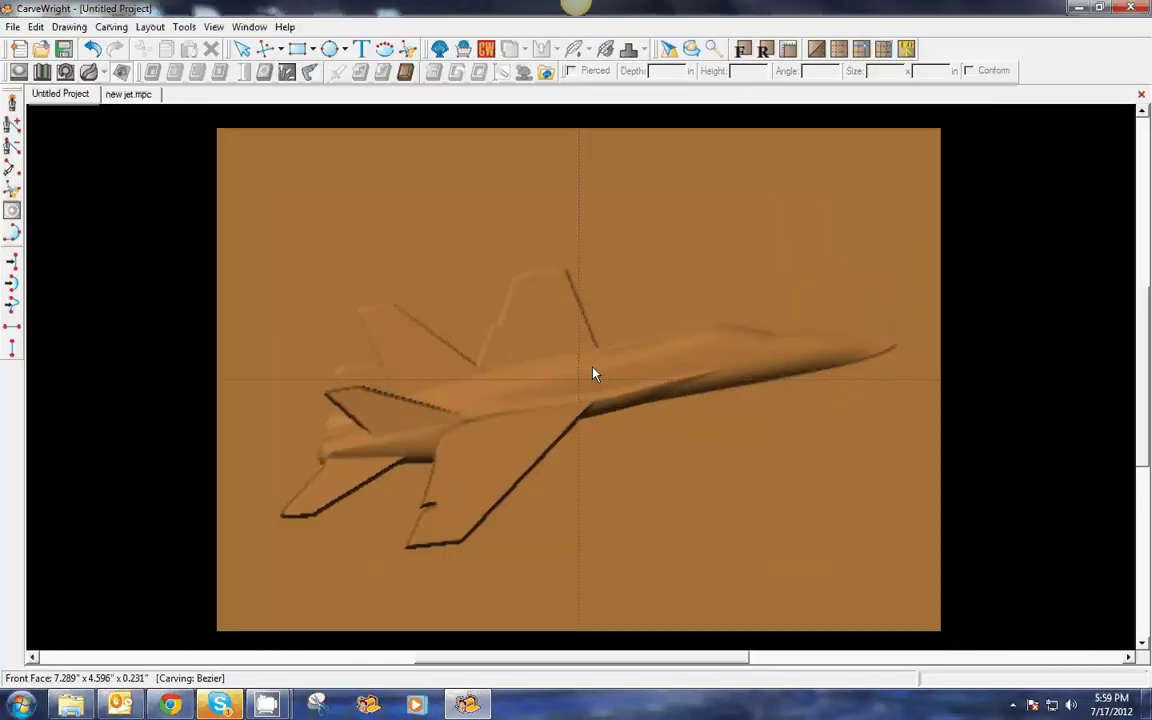
left_click(816, 50)
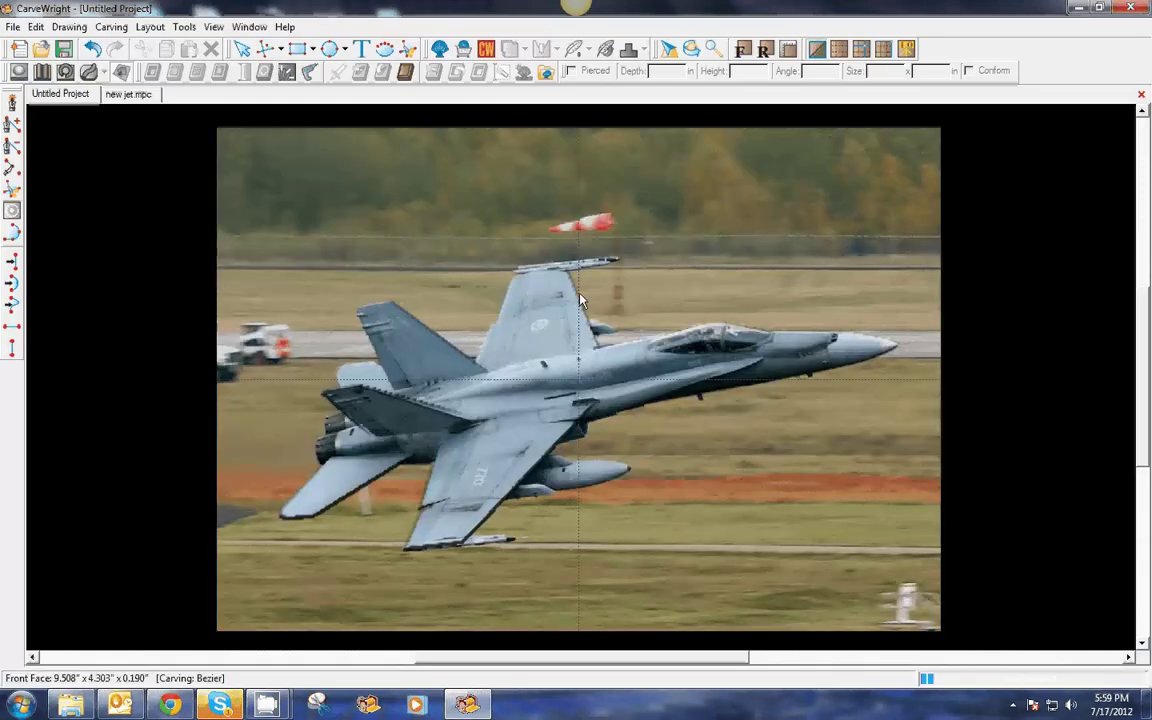
left_click(765, 52)
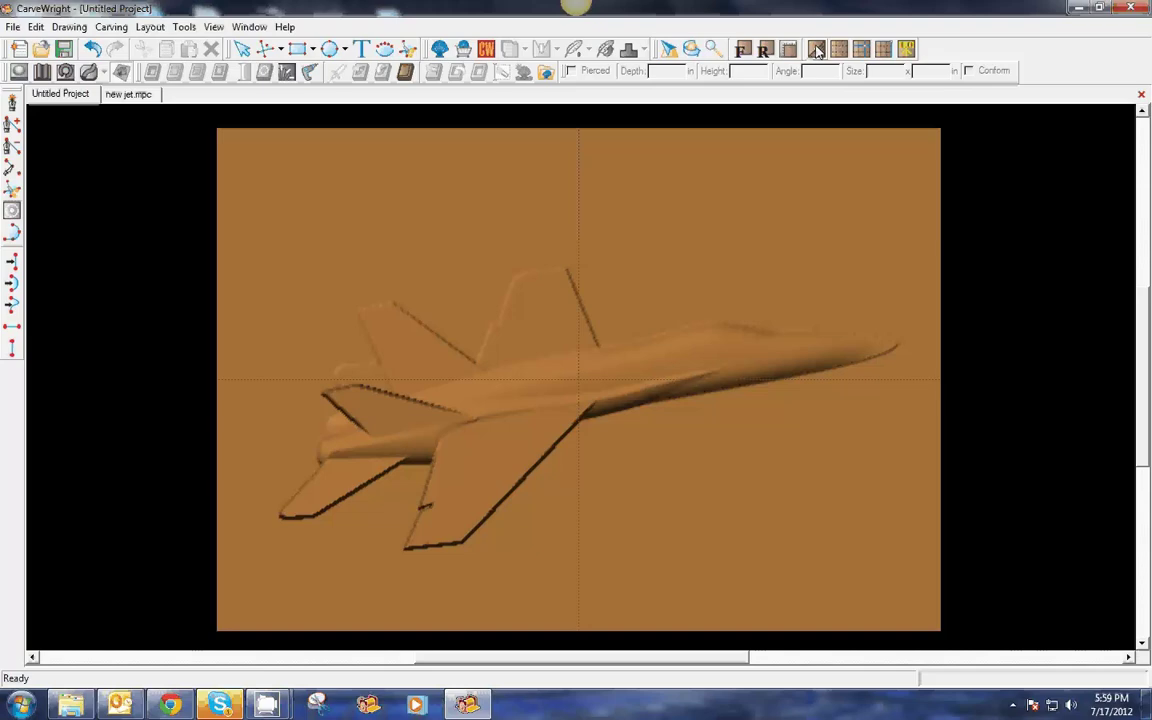
- Import the image file CF 18 Fighter Jet by asian defence (10) as a carving pattern, keeping the full crop and default size and depth
left_click(14, 27)
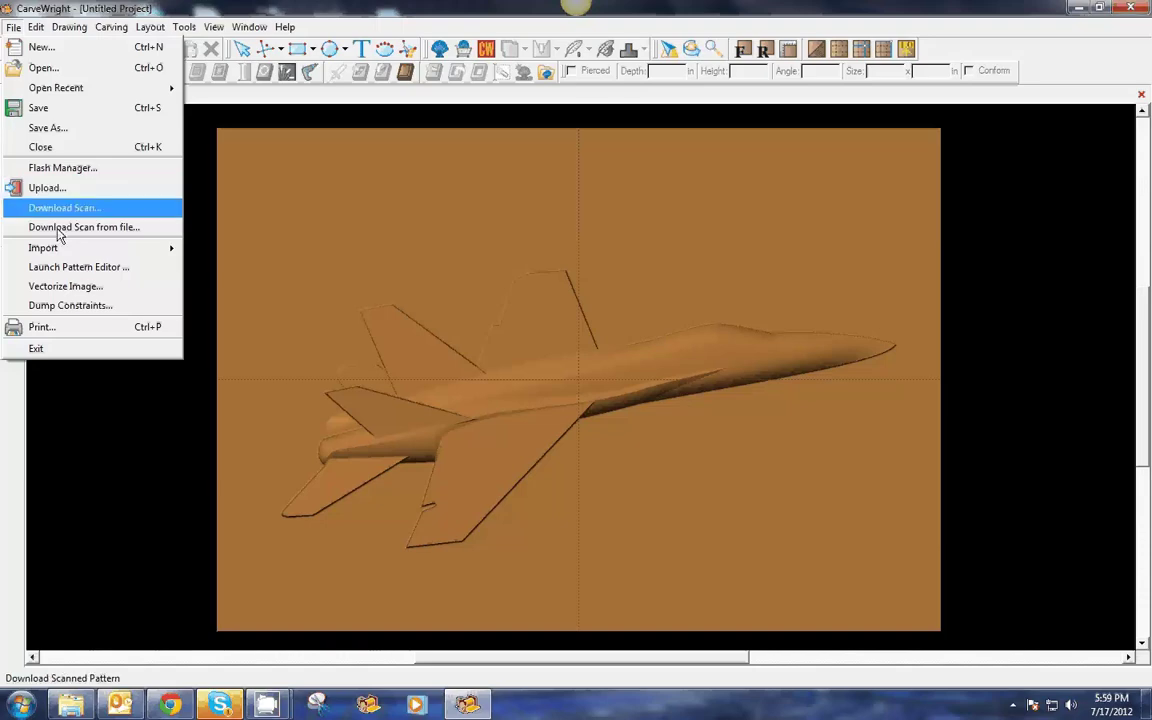
mouse_move(120, 248)
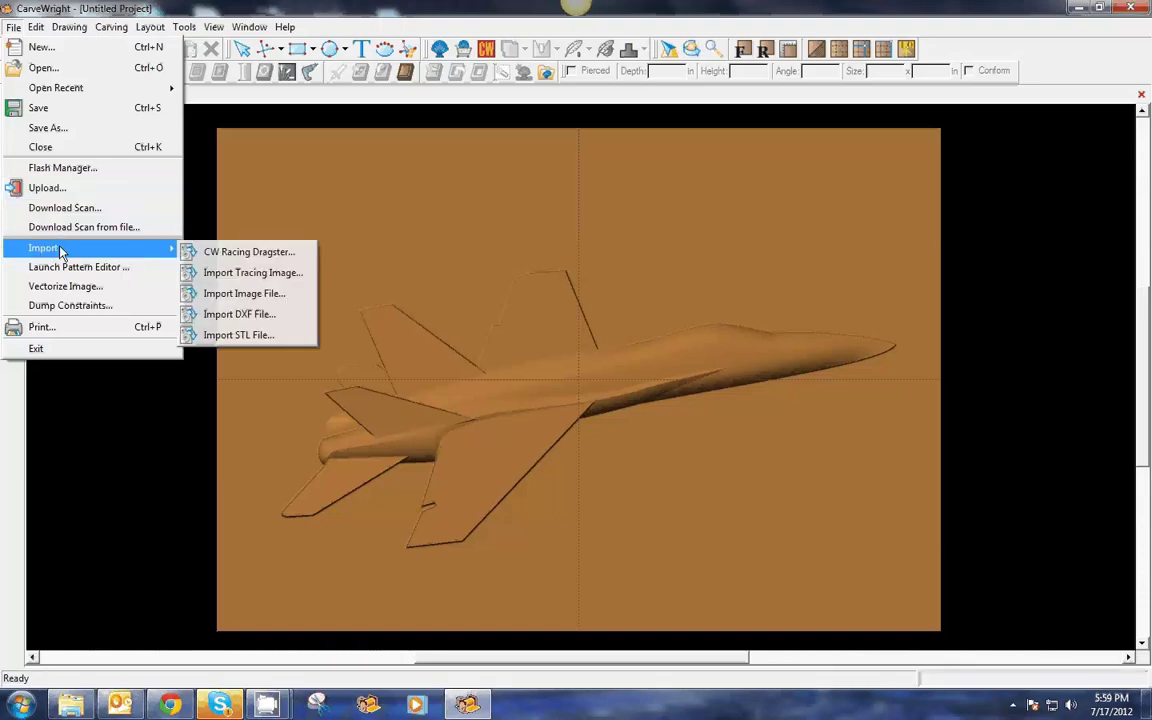
left_click(245, 293)
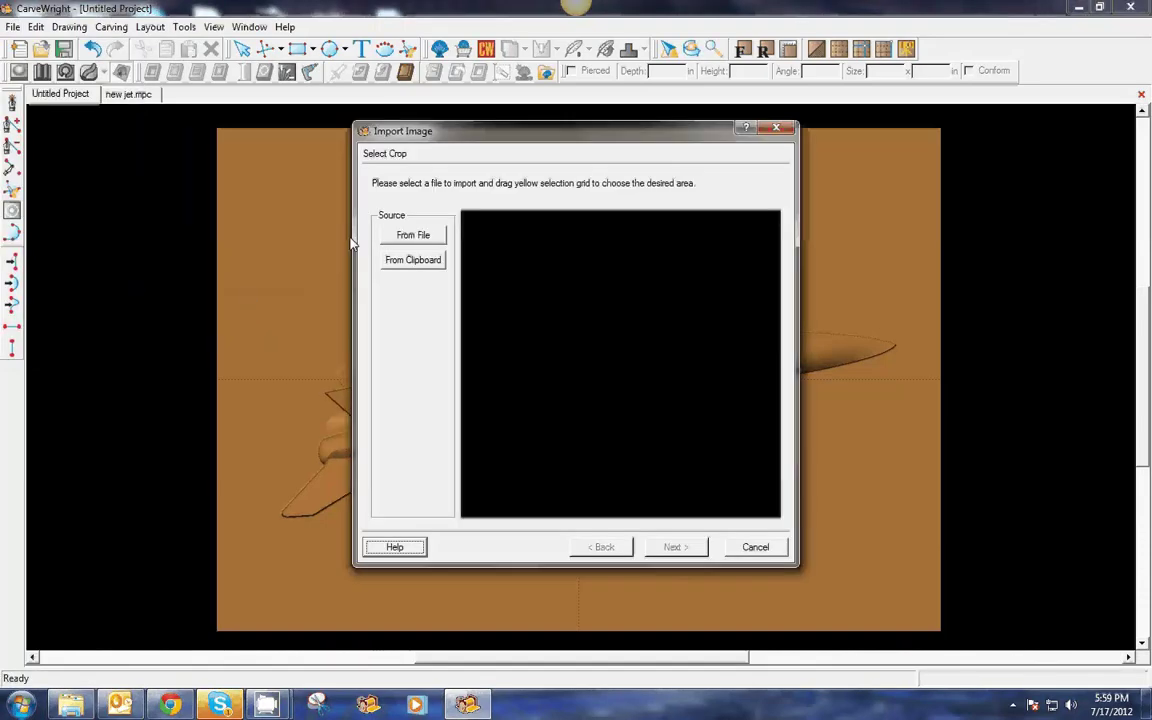
left_click(443, 236)
left_click(814, 249)
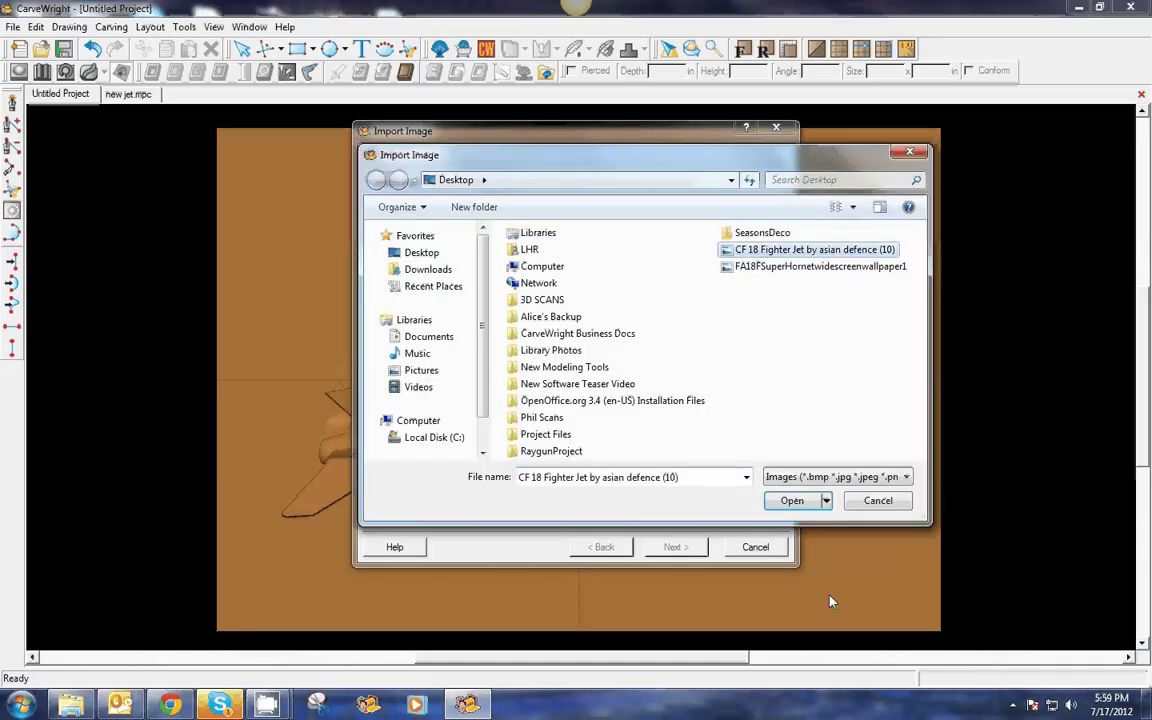
left_click(792, 501)
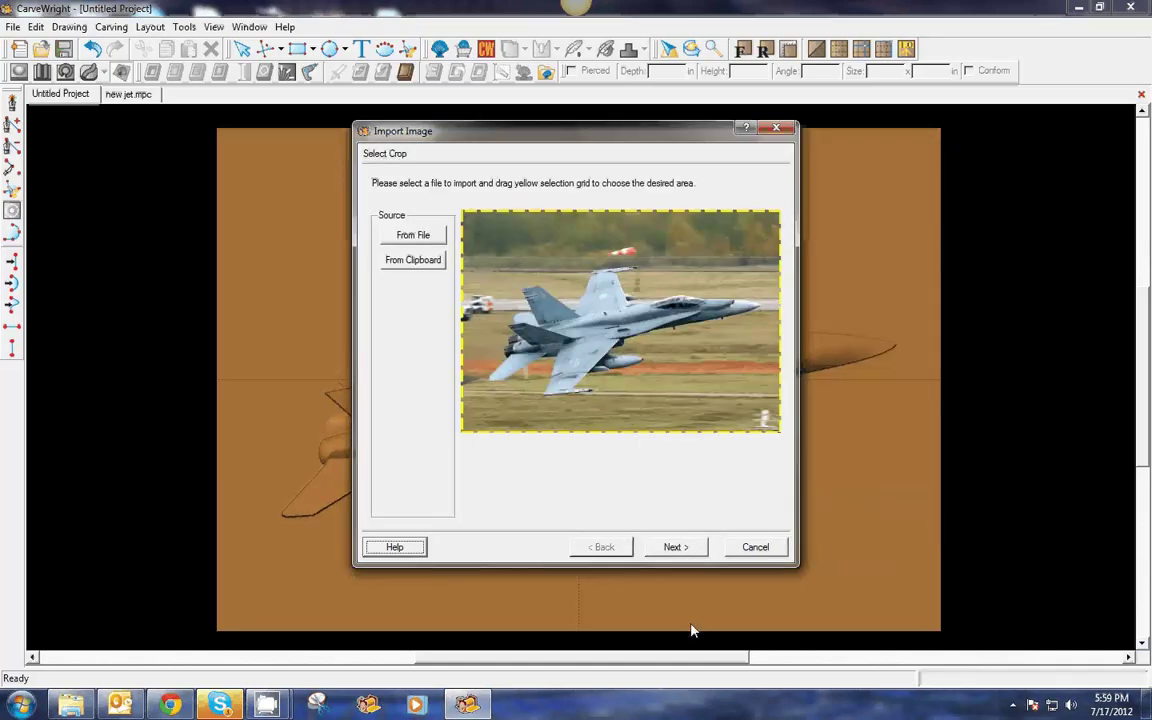
left_click(676, 547)
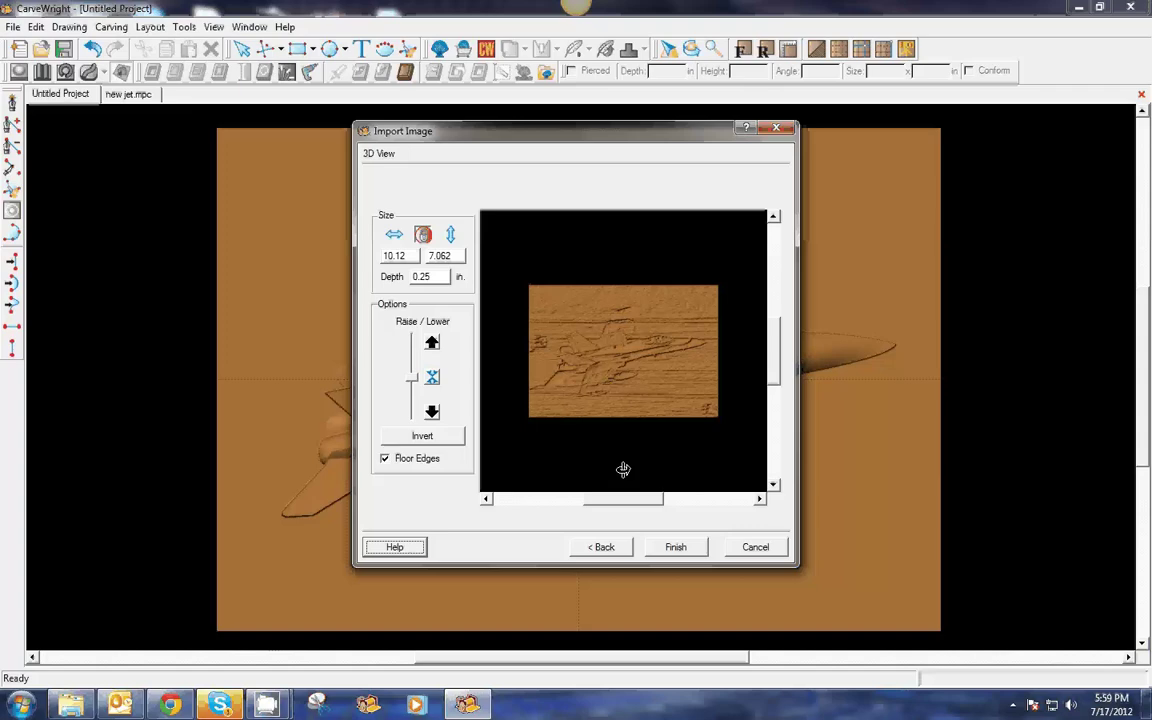
left_click(676, 546)
- Save the imported pattern as F18jet in Favorites, replacing the existing item of that name
left_click(603, 308)
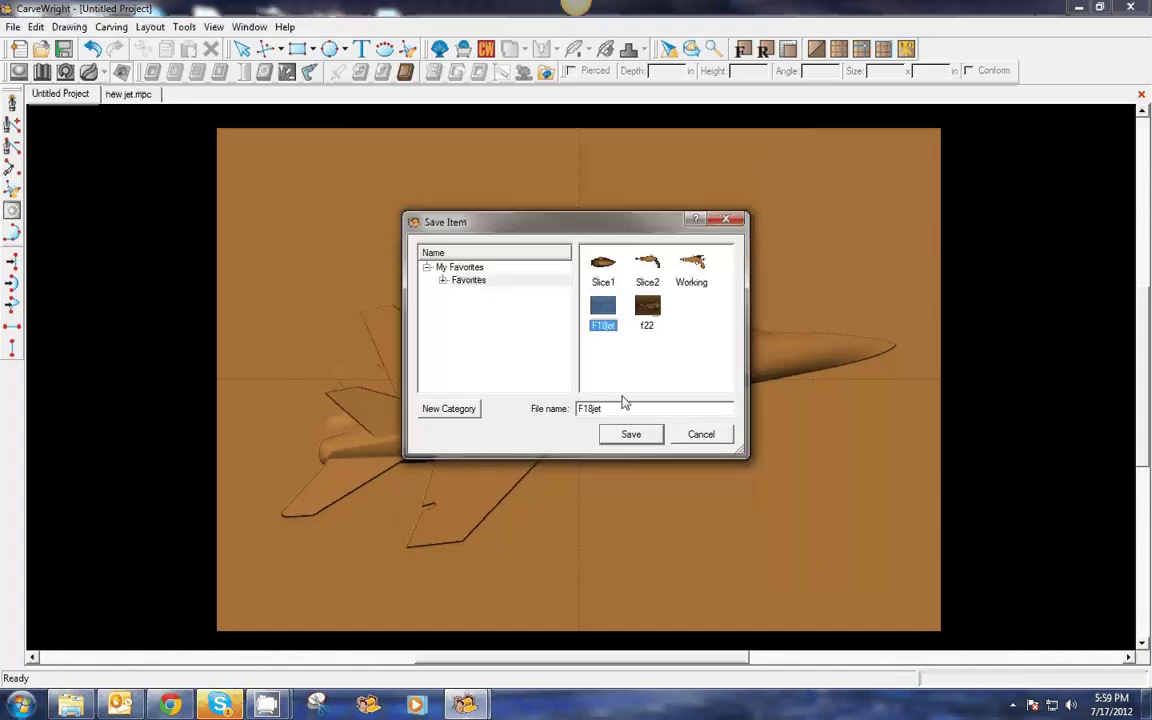
left_click(631, 434)
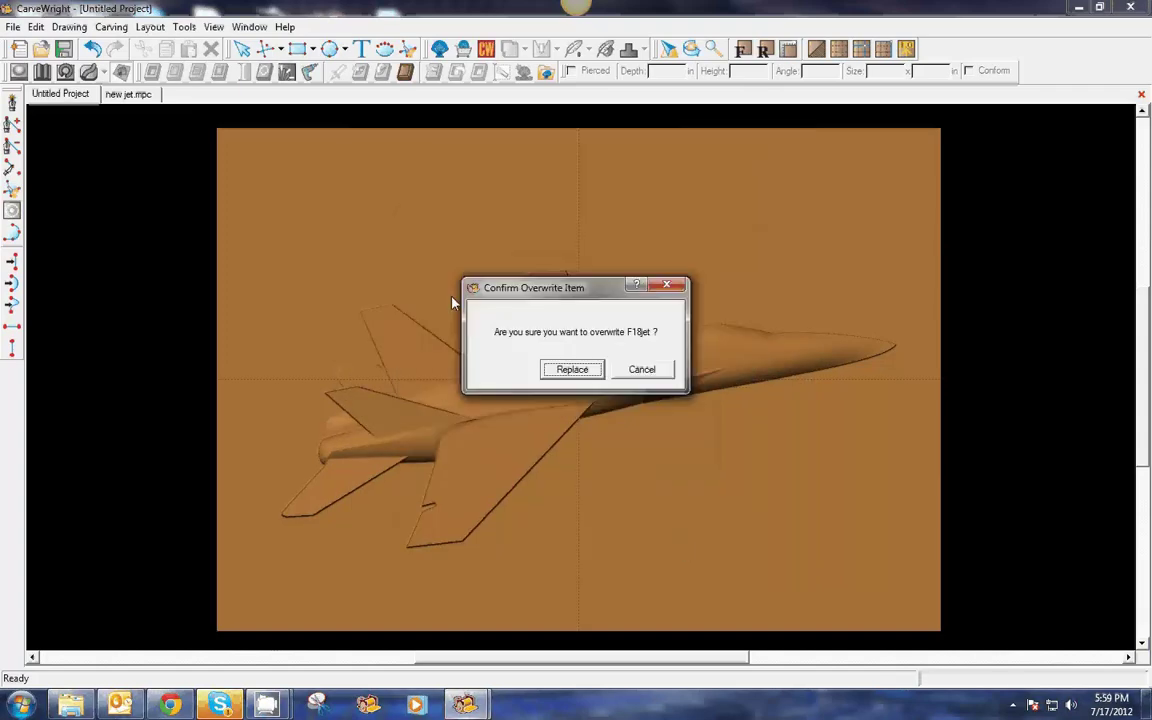
left_click(571, 370)
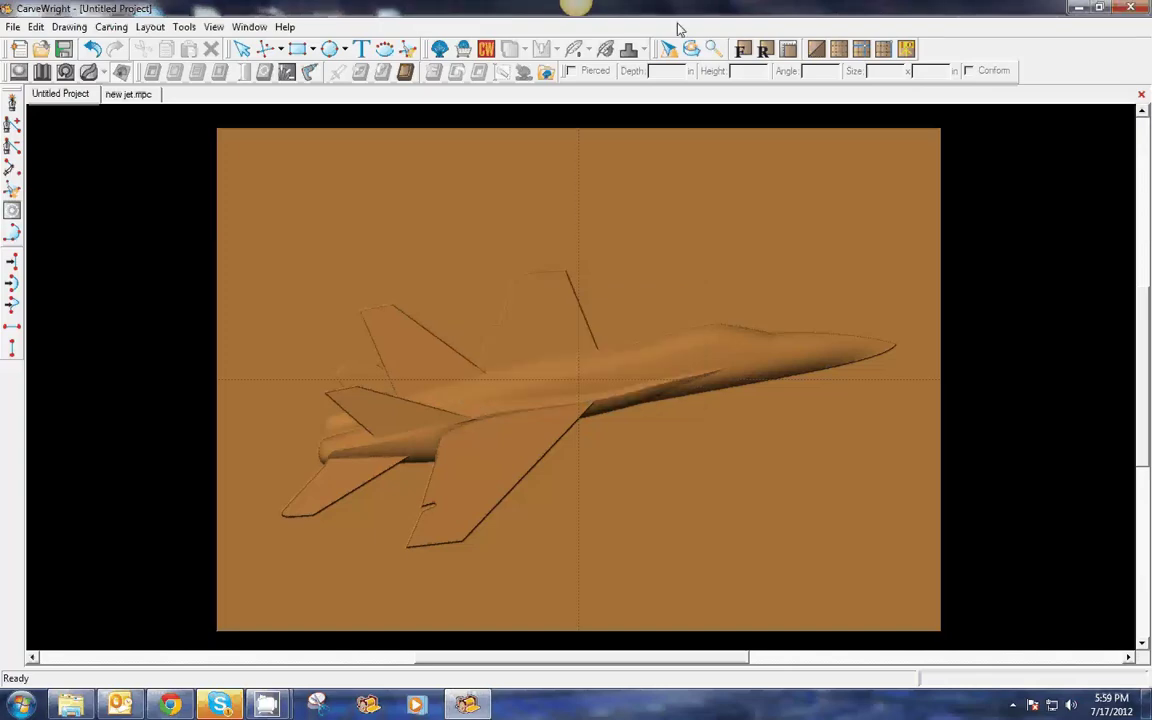
- Place the F18jet pattern from the Favorites library near the middle of the board over the carved jet
left_click(440, 50)
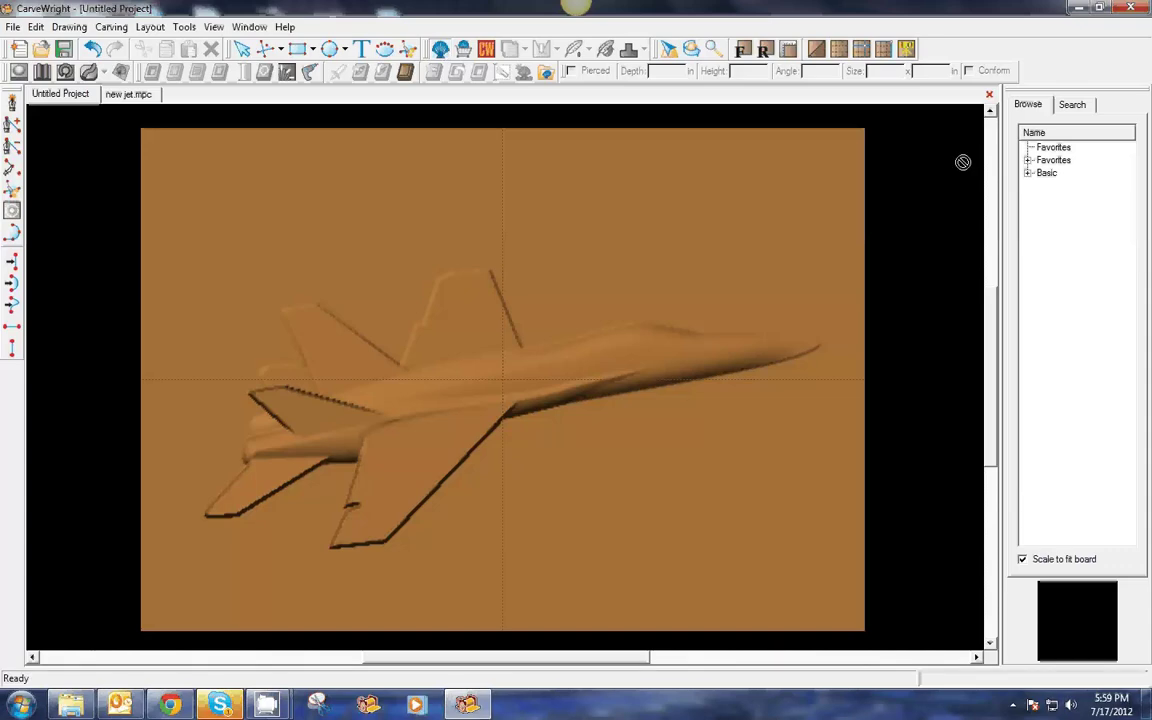
left_click(1028, 160)
left_click(1070, 234)
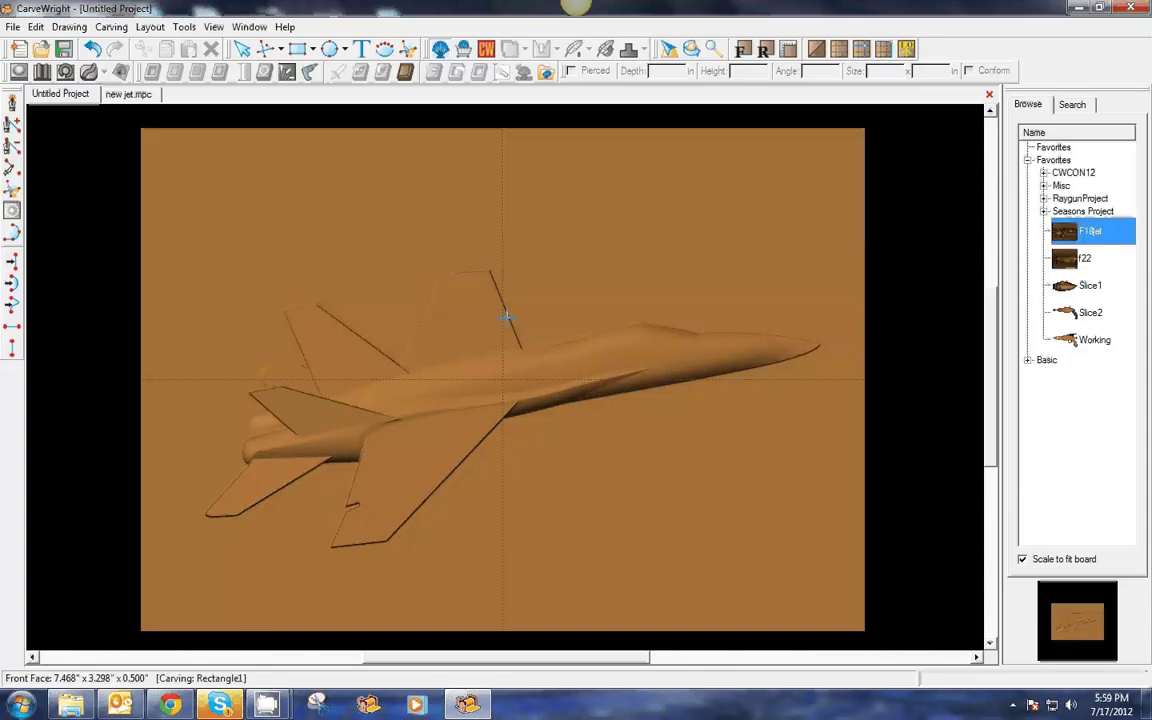
left_click_drag(507, 316, 504, 380)
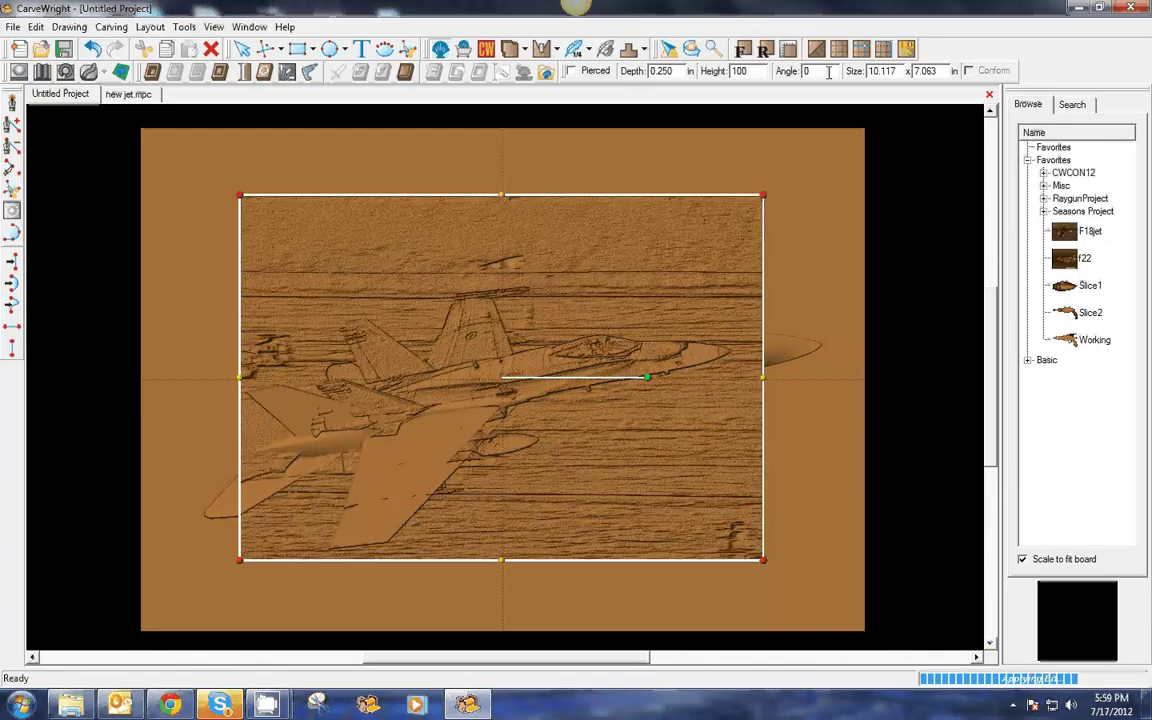
- Set the F18jet pattern's width to 14 in and center it on the board over the carved jet
double_click(890, 72)
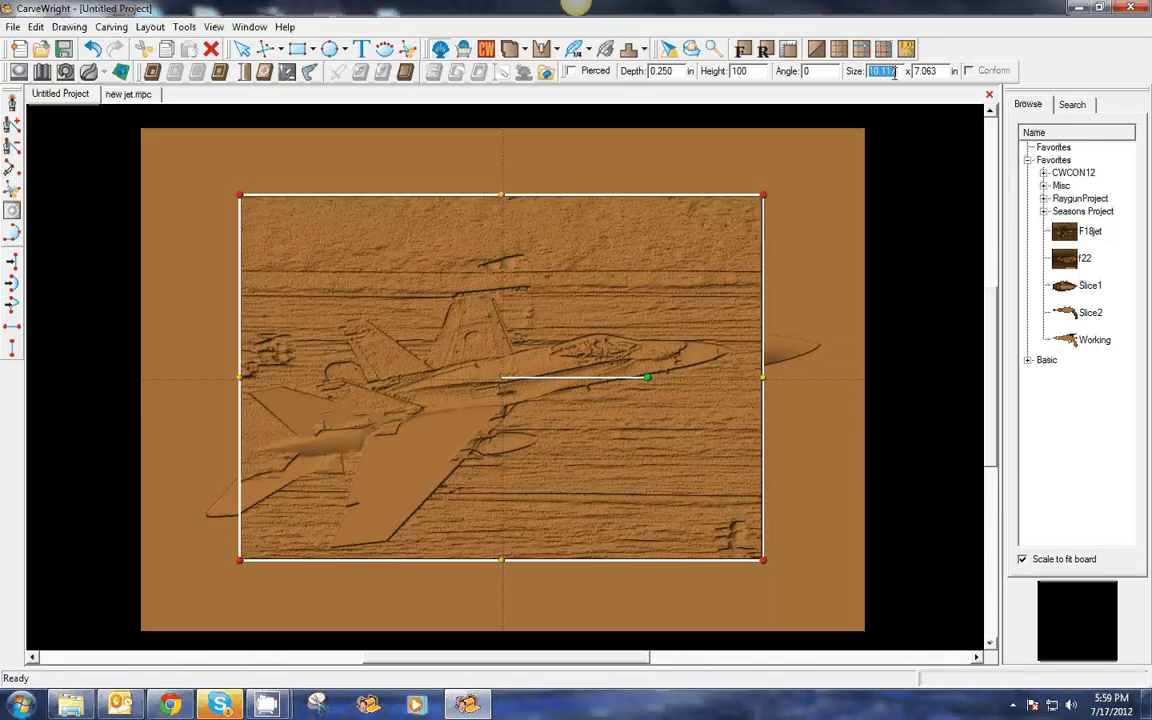
type("14")
key("Return")
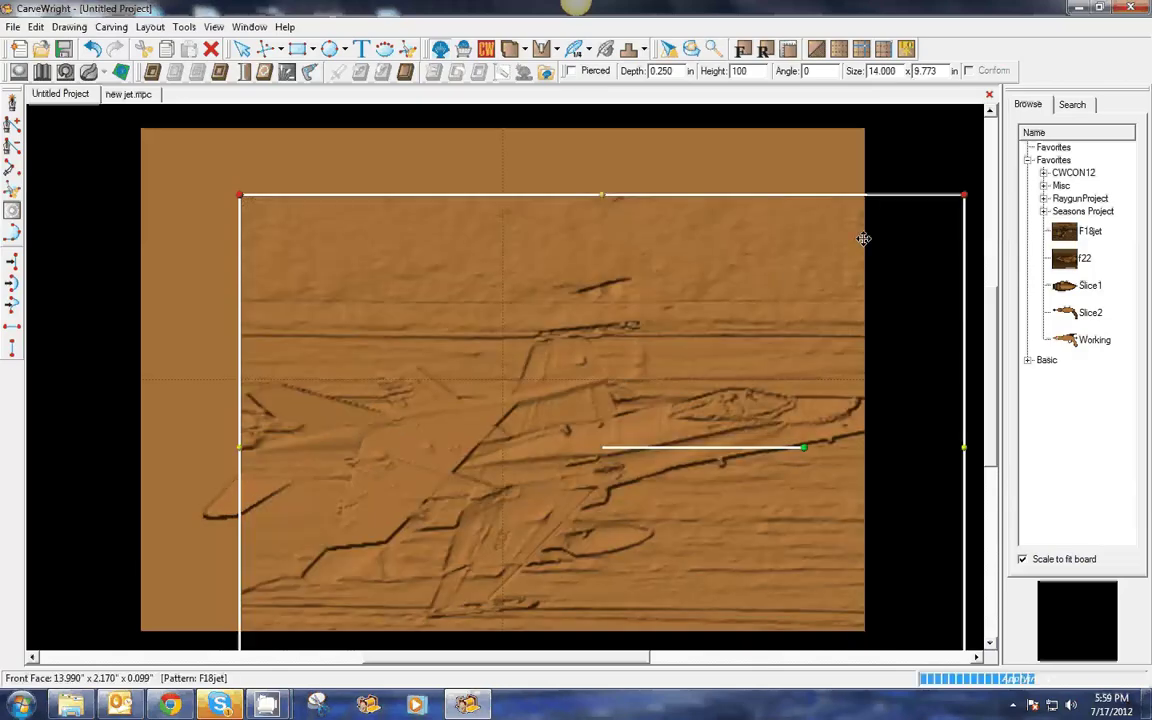
right_click(863, 238)
mouse_move(926, 260)
left_click(783, 298)
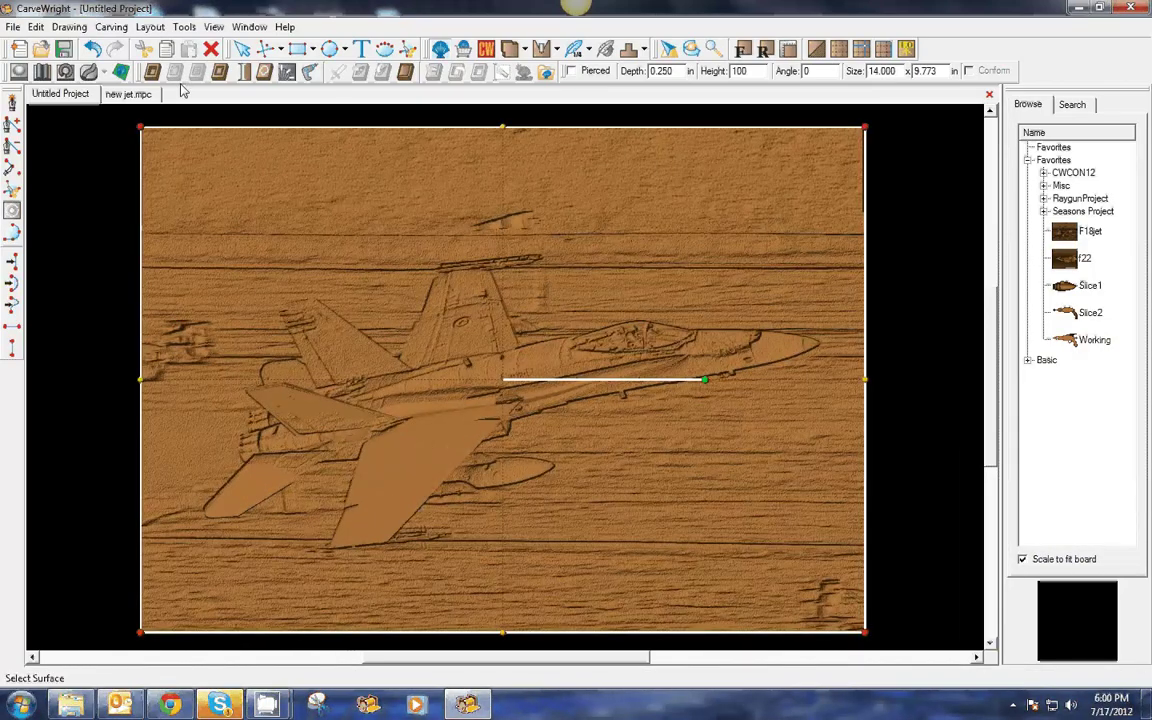
- Set the F18jet pattern's depth to 0.5 in and its height value to 10
double_click(666, 75)
type(".5")
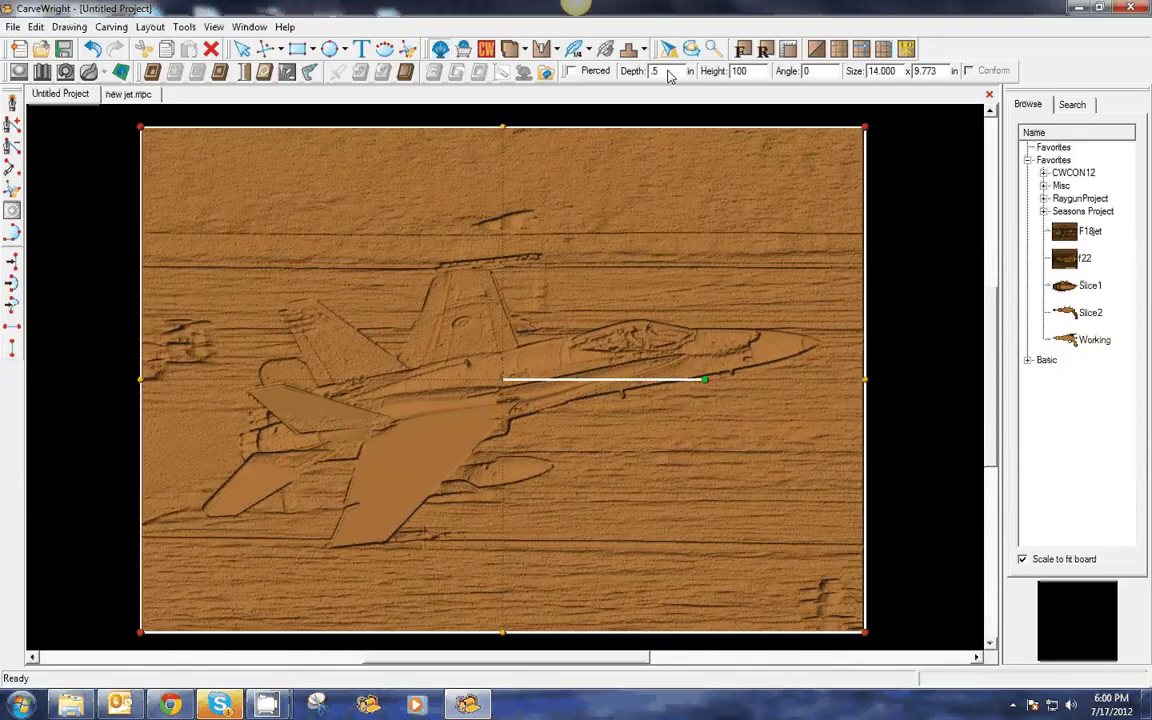
double_click(756, 75)
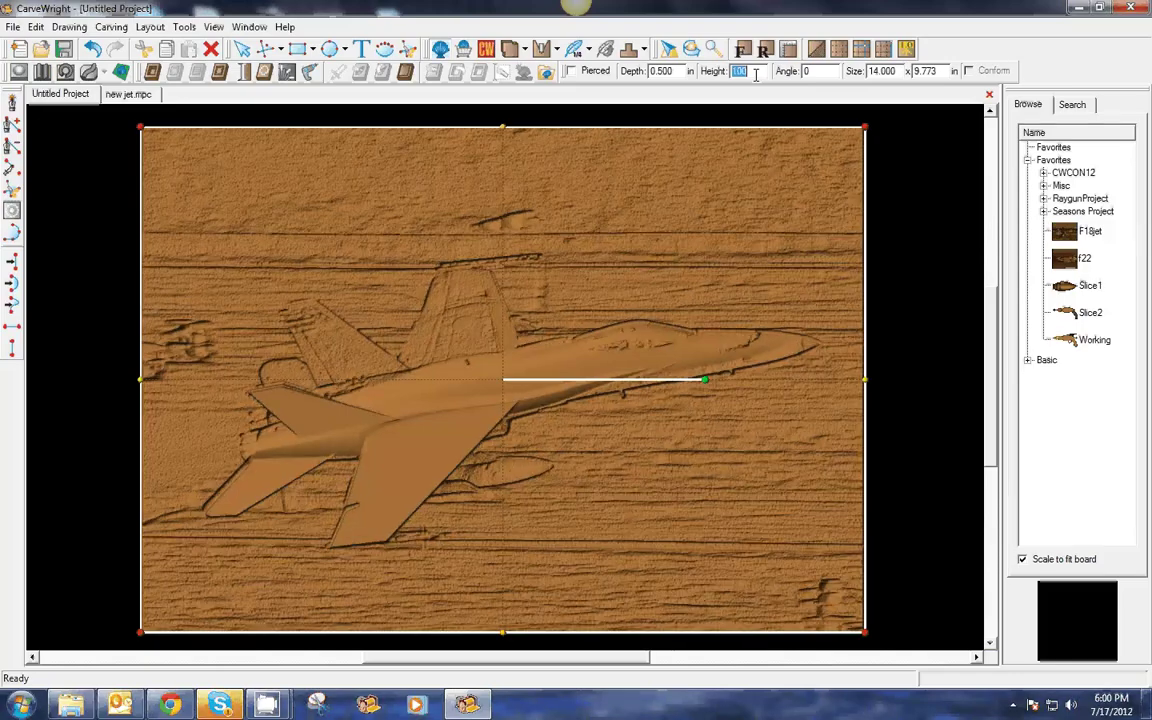
type("10")
key("Return")
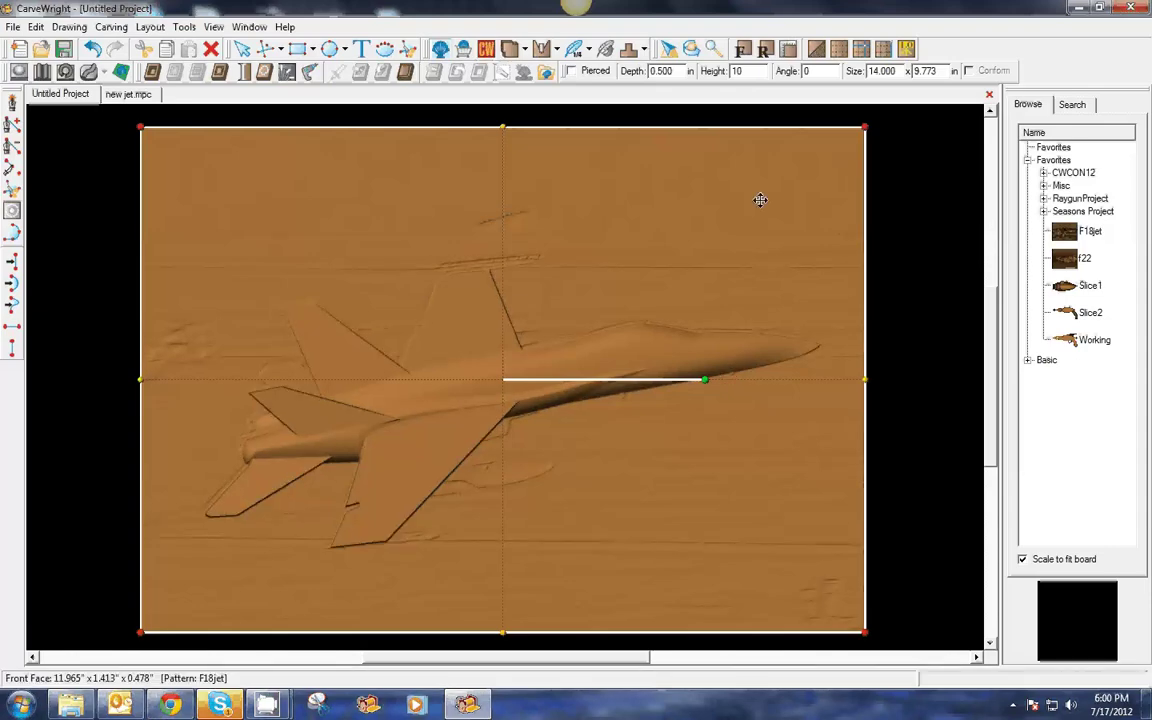
- Change the F18jet pattern's merge style to Subtractive
right_click(760, 200)
mouse_move(880, 295)
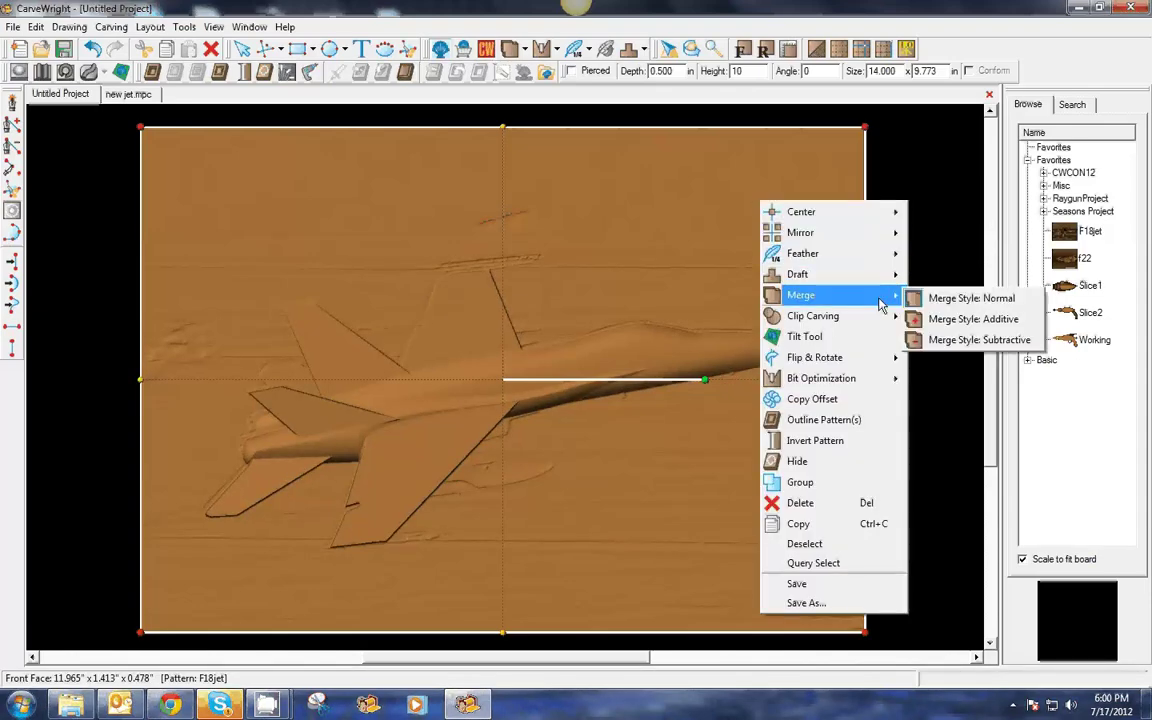
left_click(967, 341)
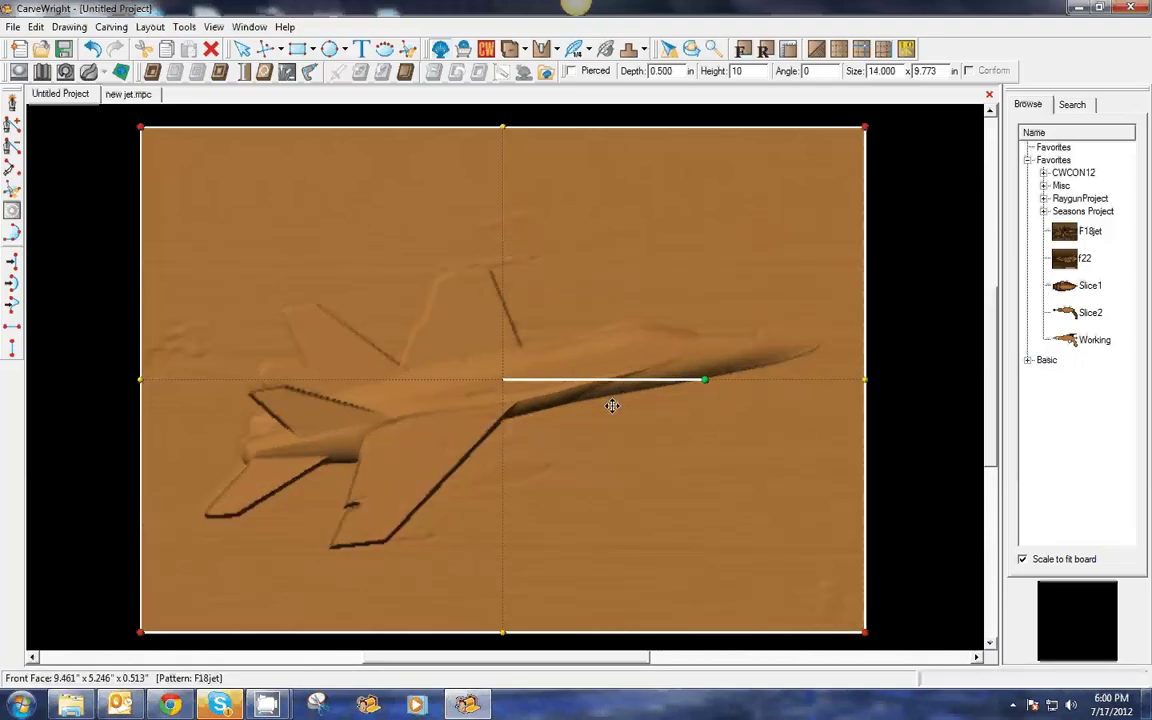
- Raise the F18jet pattern's height value to 20 to strengthen the surface detail on the jet
middle_click_drag(612, 405, 632, 383)
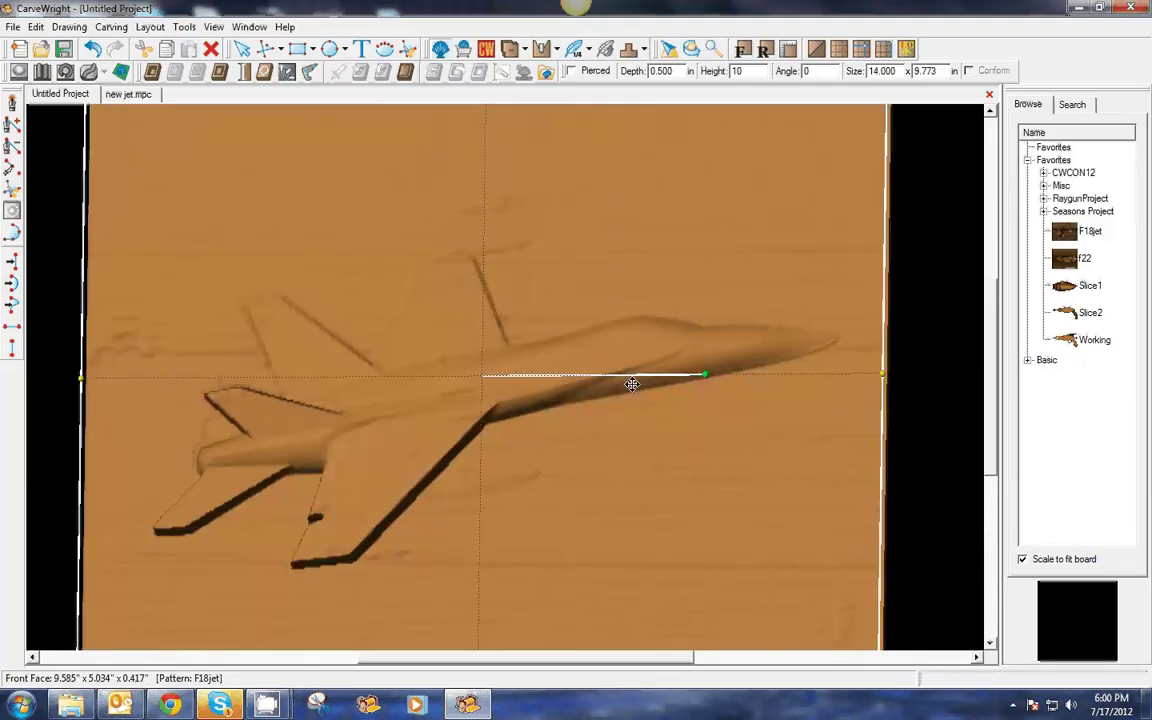
scroll(632, 386, "up", 2)
middle_click_drag(623, 428, 630, 416)
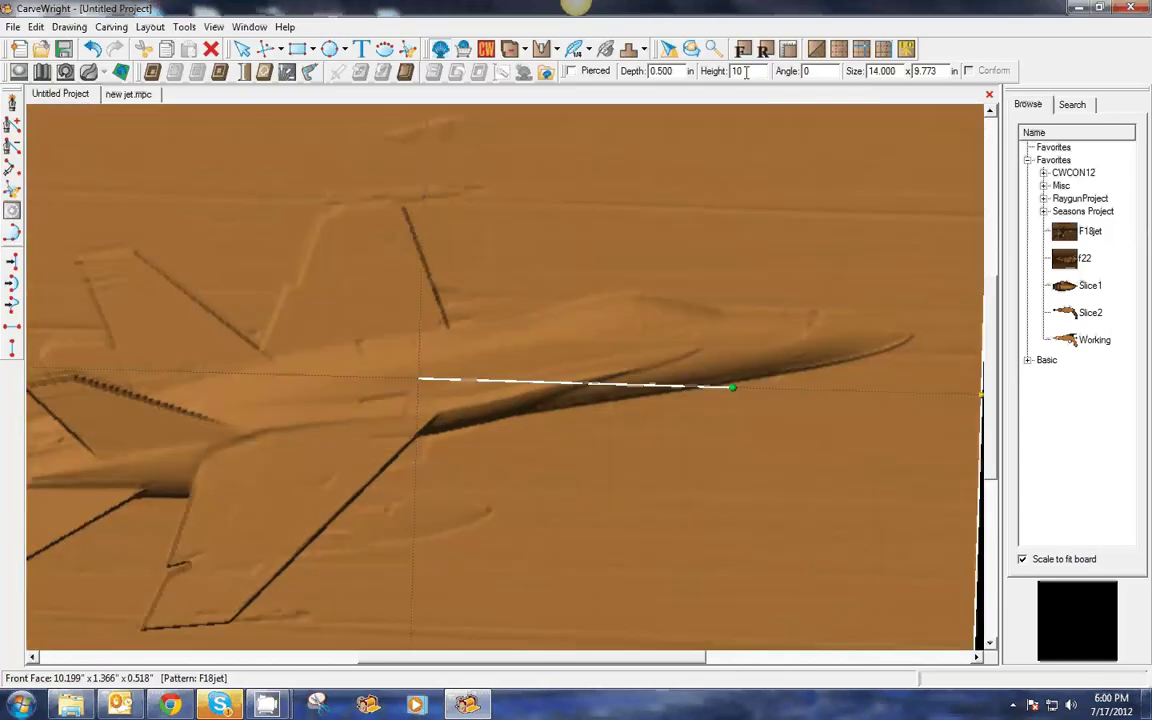
double_click(746, 71)
type("2")
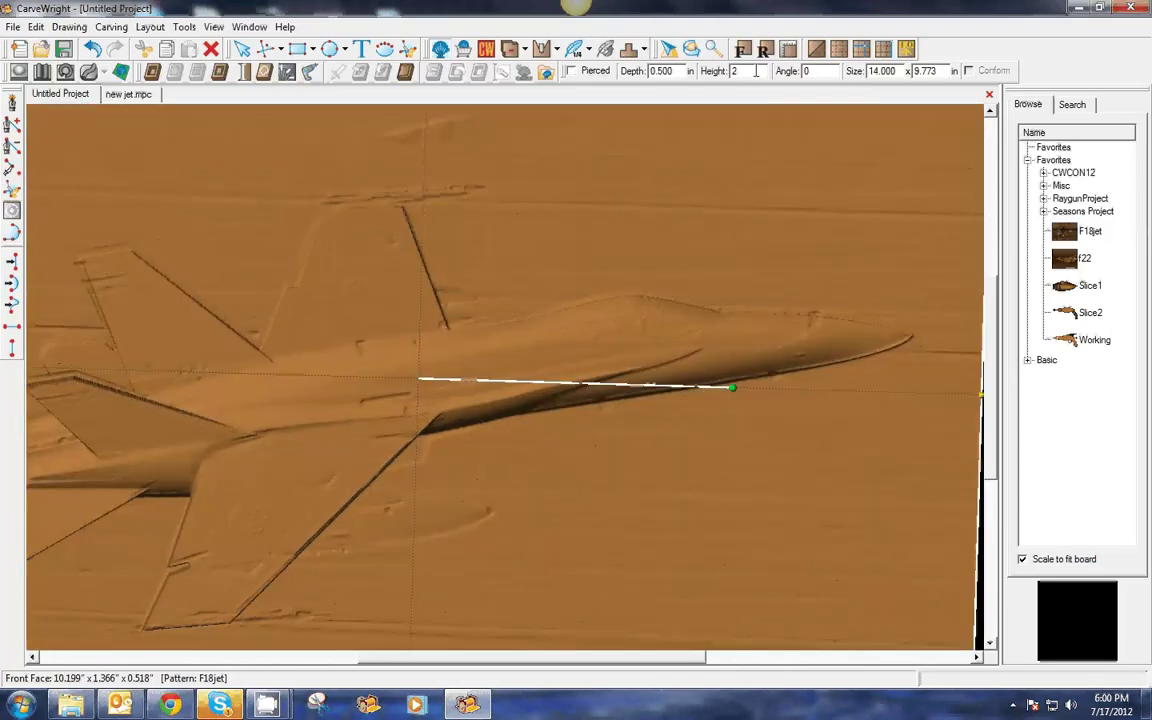
type("0")
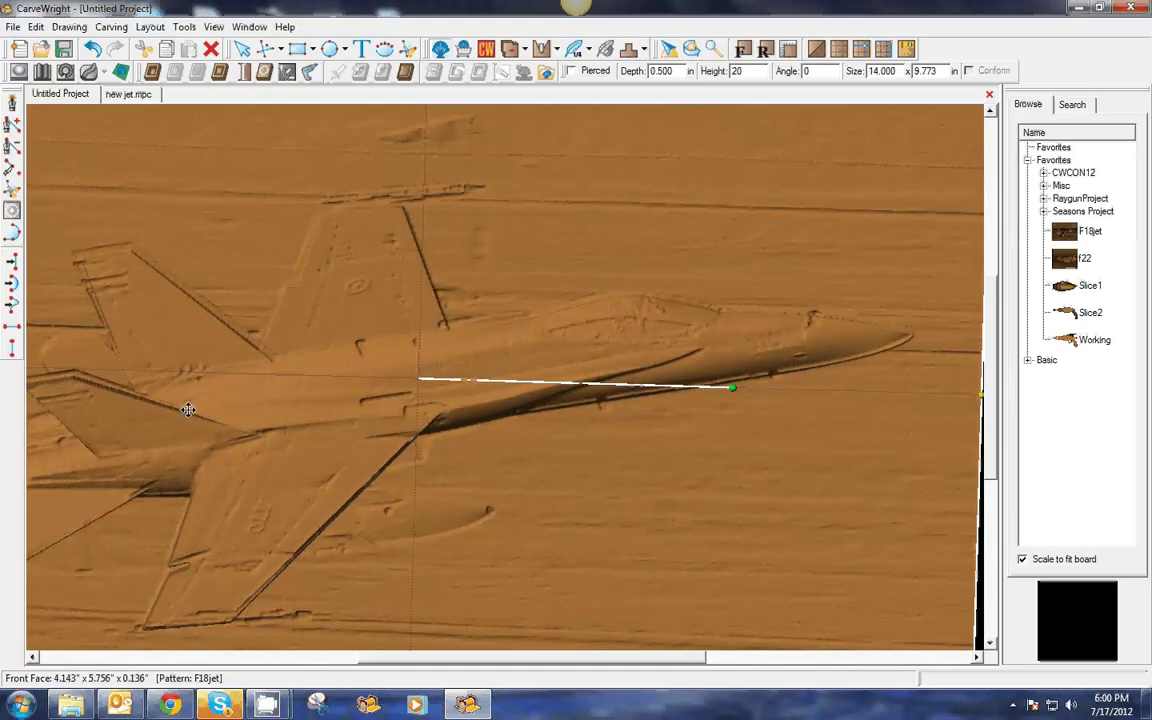
- Deselect the pattern and examine the detailed jet carving from a tilted angle and in front view
scroll(471, 470, "down", 2)
scroll(471, 470, "down", 1)
middle_click_drag(597, 481, 582, 461)
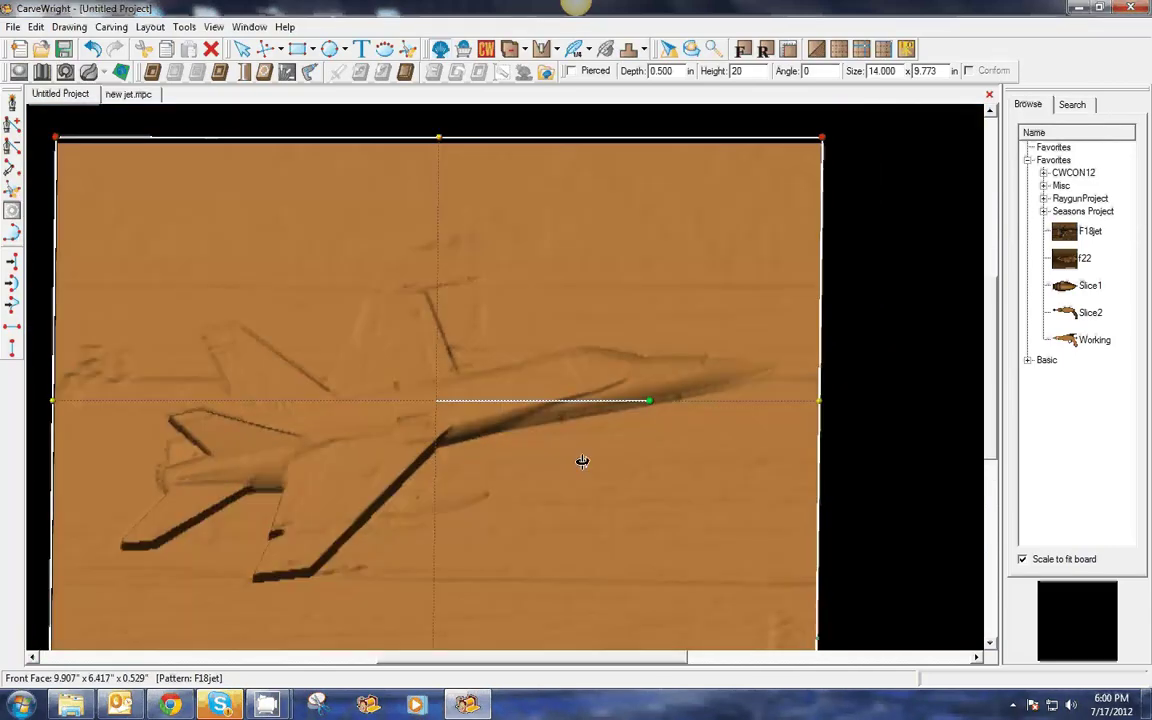
left_click(886, 409)
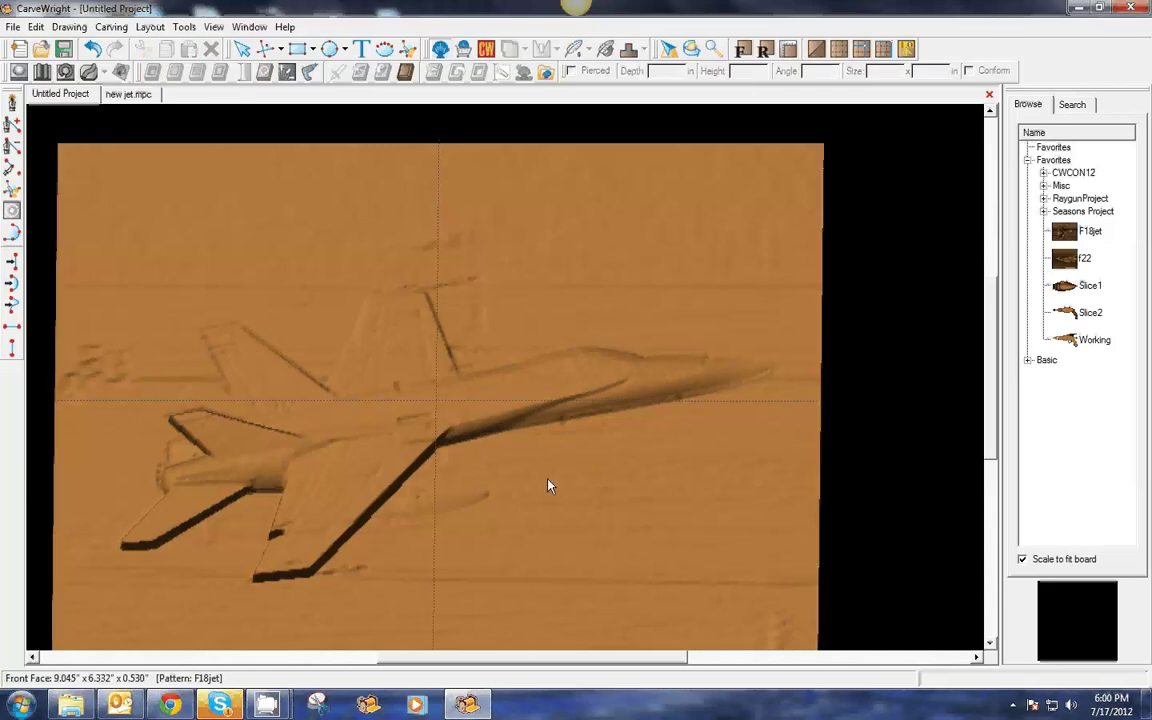
middle_click_drag(526, 488, 509, 507)
left_click(172, 476)
left_click(164, 481)
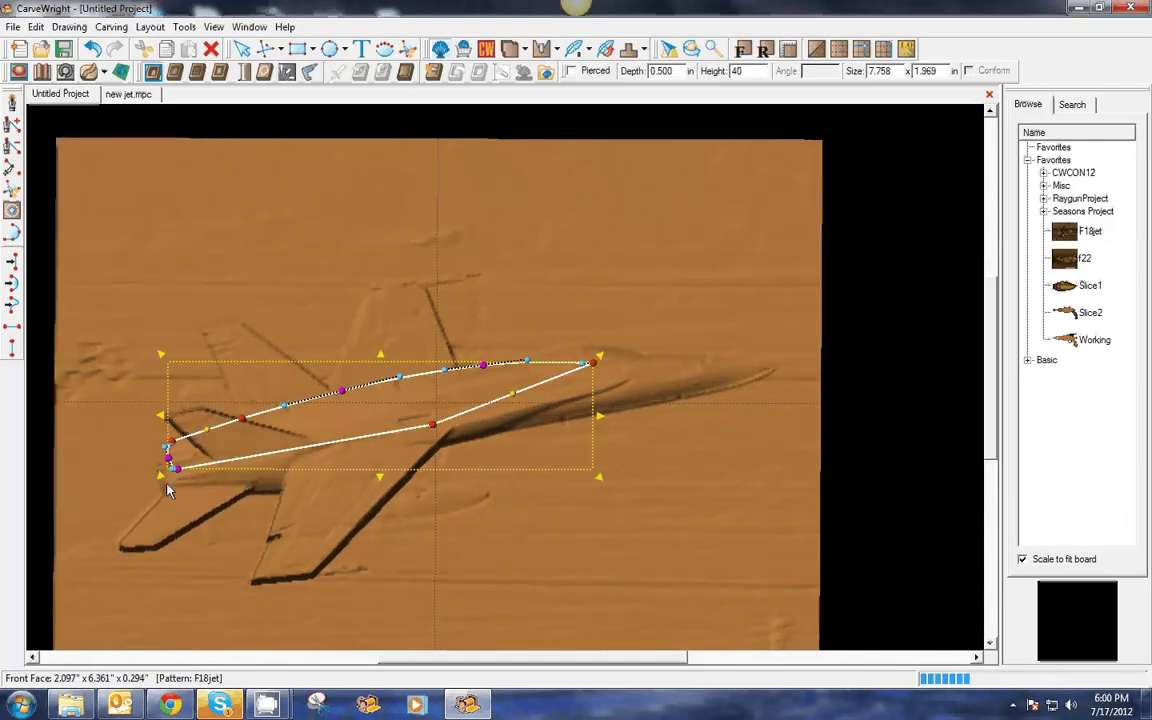
left_click(742, 50)
left_click(823, 389)
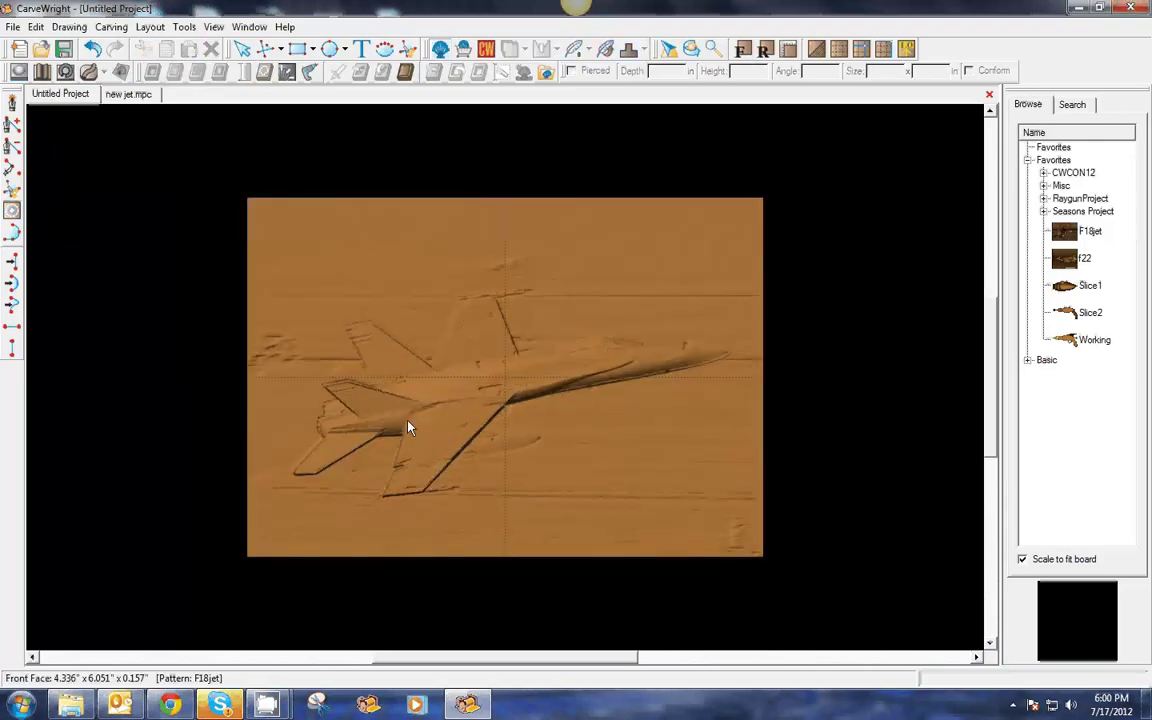
scroll(408, 428, "up", 1)
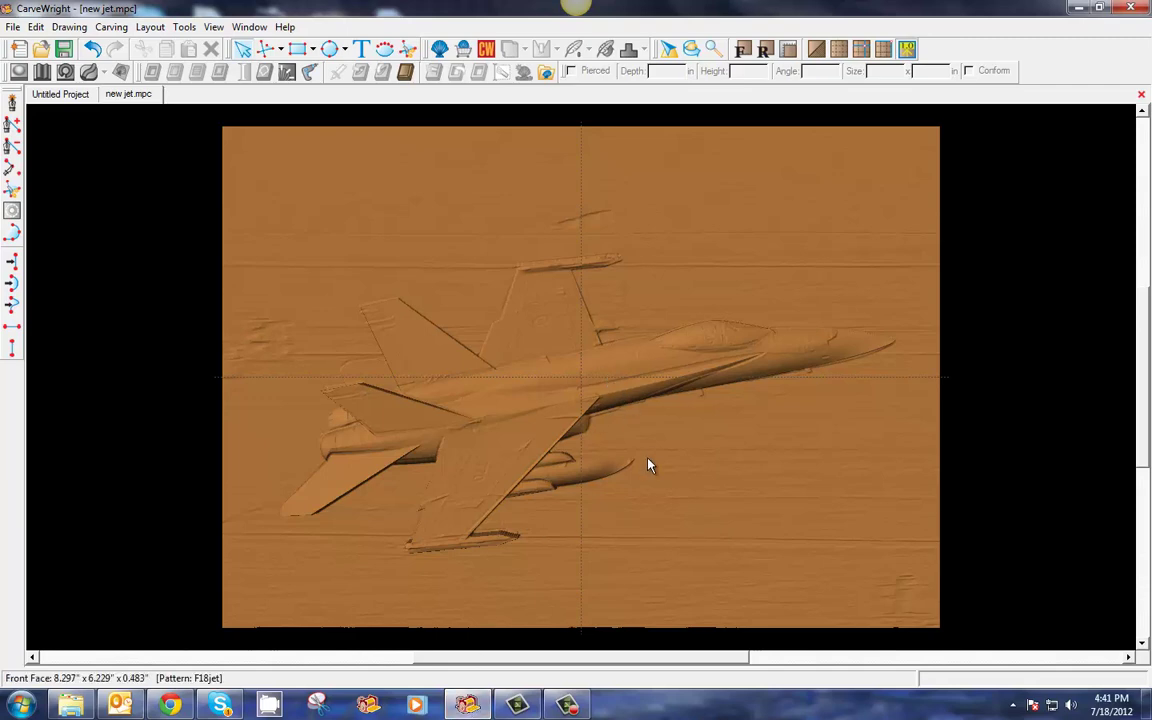
- Switch to the new jet.mpc project and examine its under-wing tank, wingtip and canopy shapes from a slight angle and in front view
left_click(618, 467)
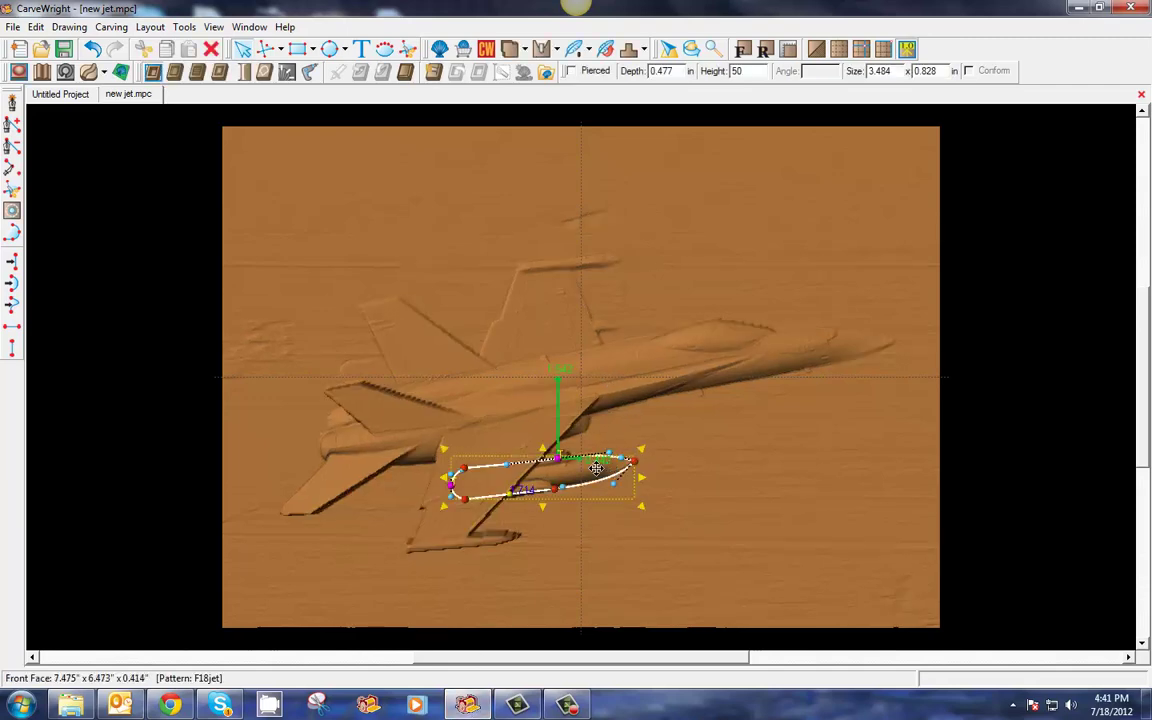
left_click(504, 538)
left_click(172, 342)
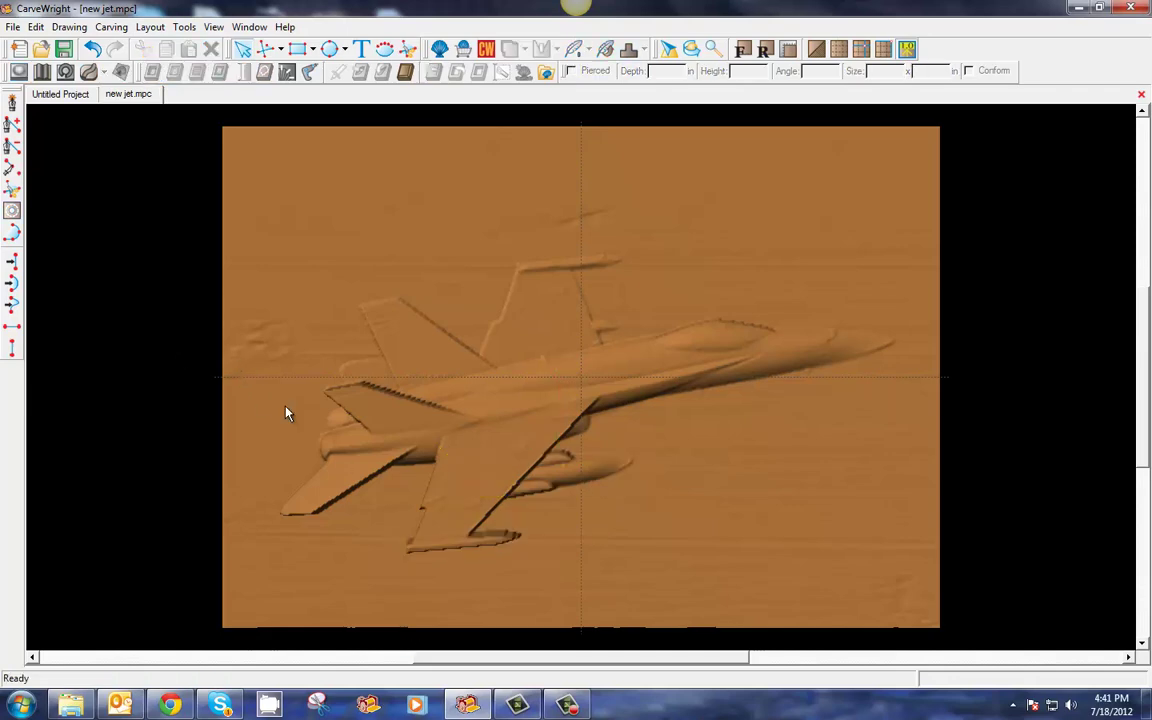
middle_click_drag(722, 461, 775, 479)
right_click_drag(775, 479, 742, 477)
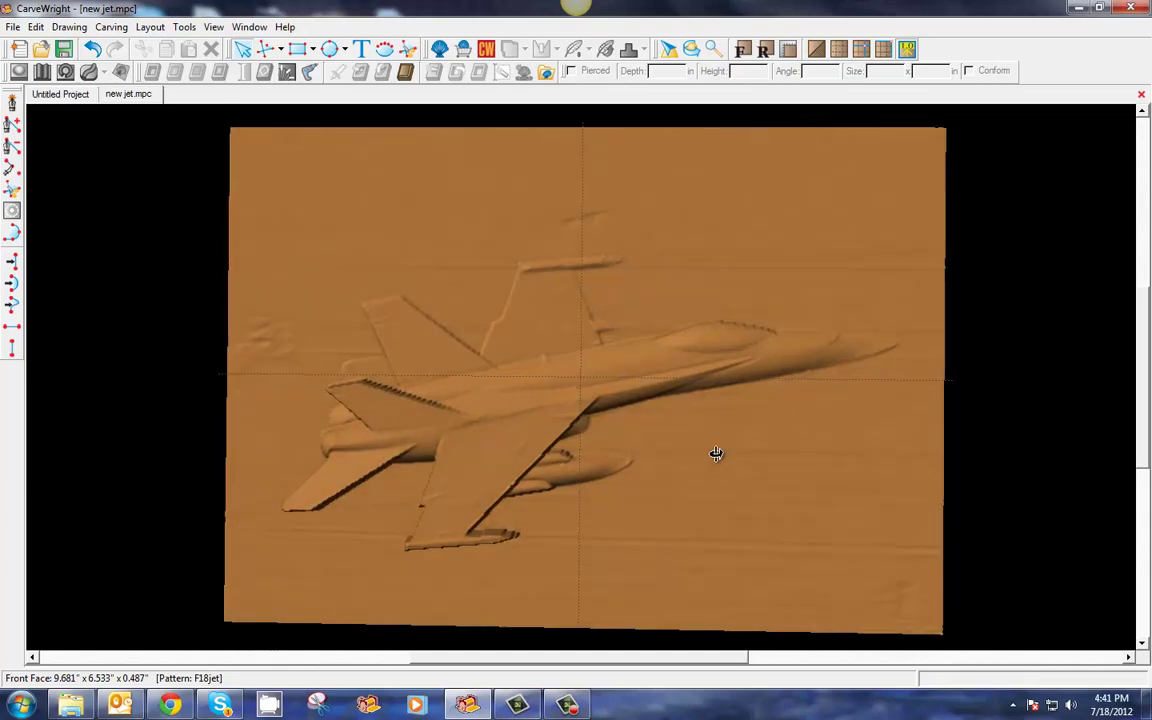
left_click(727, 344)
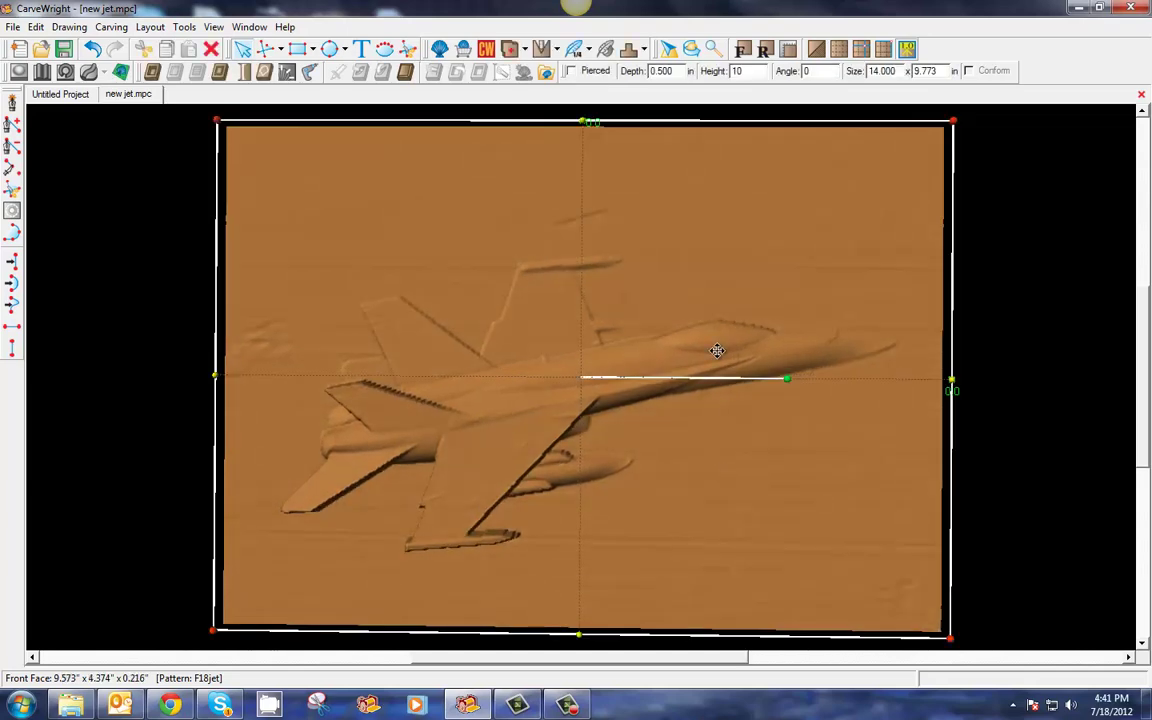
left_click(745, 326)
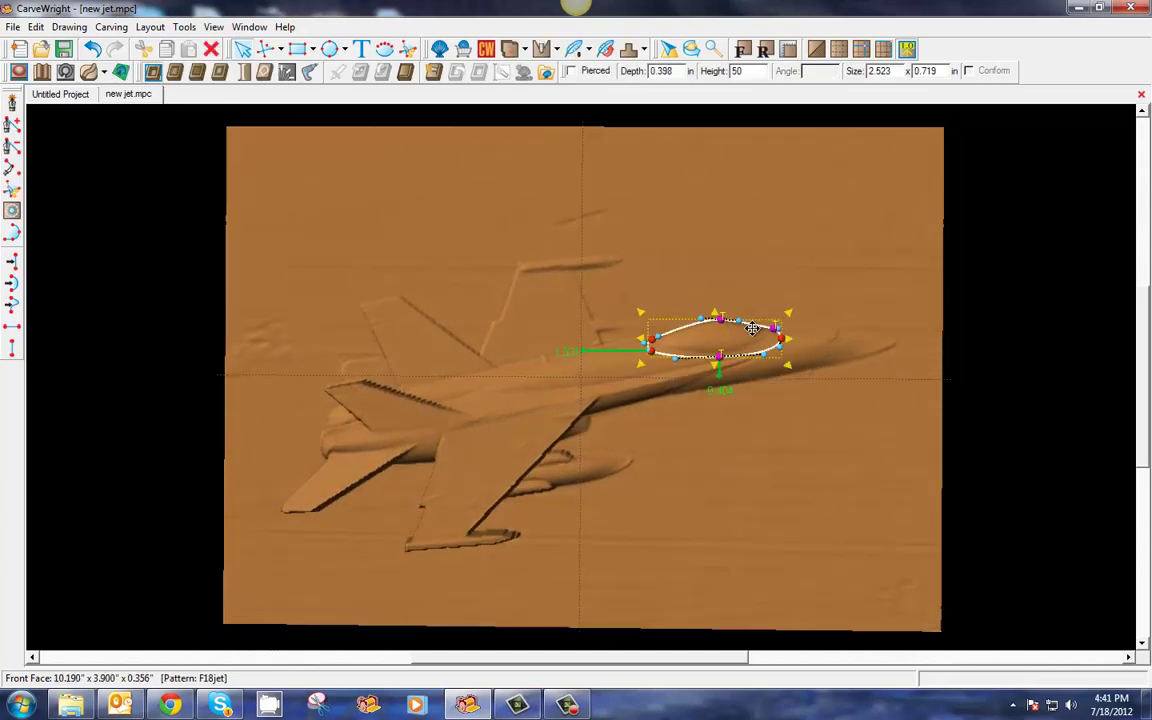
left_click(949, 334)
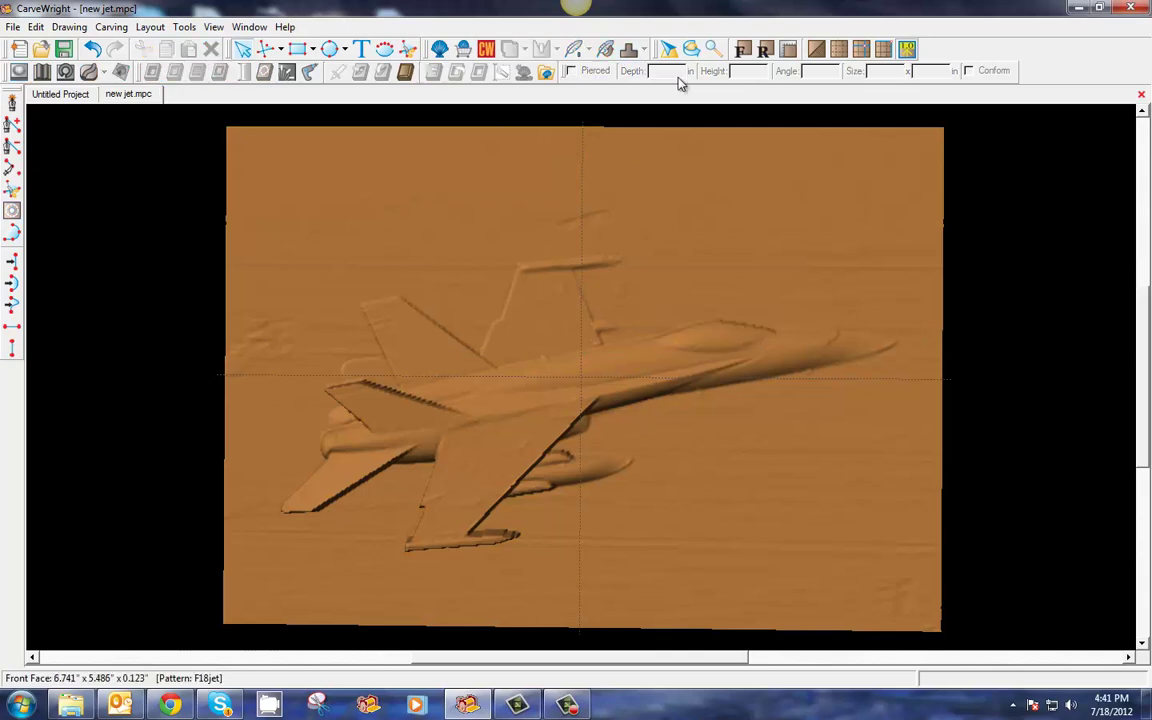
left_click(746, 48)
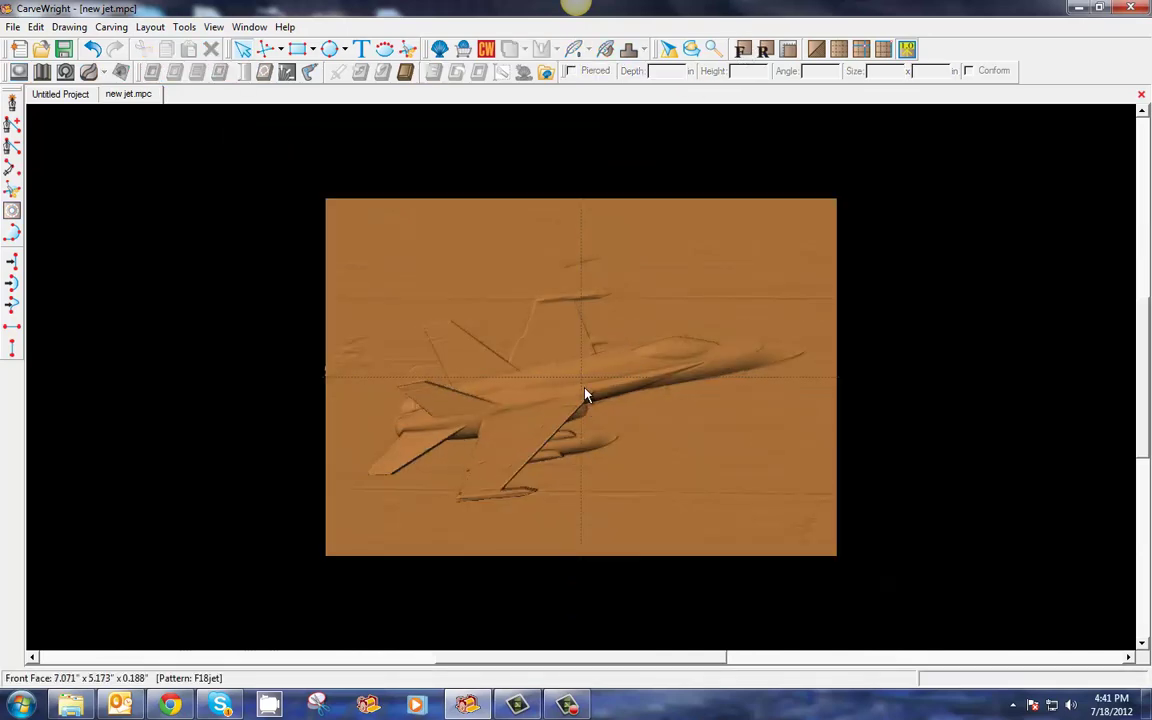